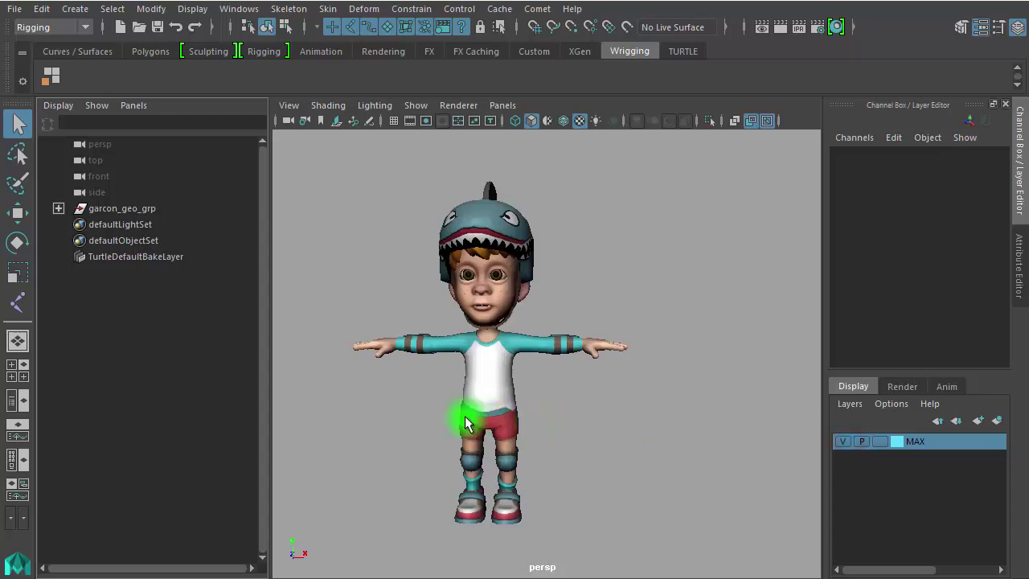
# Zoom and orbit around the character to inspect it from the side and front
pyautogui.moveTo(379, 408)
pyautogui.keyDown('alt'); pyautogui.mouseDown(button='right')
pyautogui.moveTo(516, 432)
pyautogui.moveTo(368, 413)
pyautogui.mouseUp(button='right'); pyautogui.keyUp('alt')
pyautogui.moveTo(480, 416)
pyautogui.keyDown('alt'); pyautogui.mouseDown()
pyautogui.moveTo(356, 413)
pyautogui.moveTo(391, 410)
pyautogui.mouseUp(); pyautogui.keyUp('alt')
pyautogui.keyDown('alt'); pyautogui.moveTo(391, 410); pyautogui.dragTo(492, 413, button='right'); pyautogui.keyUp('alt')
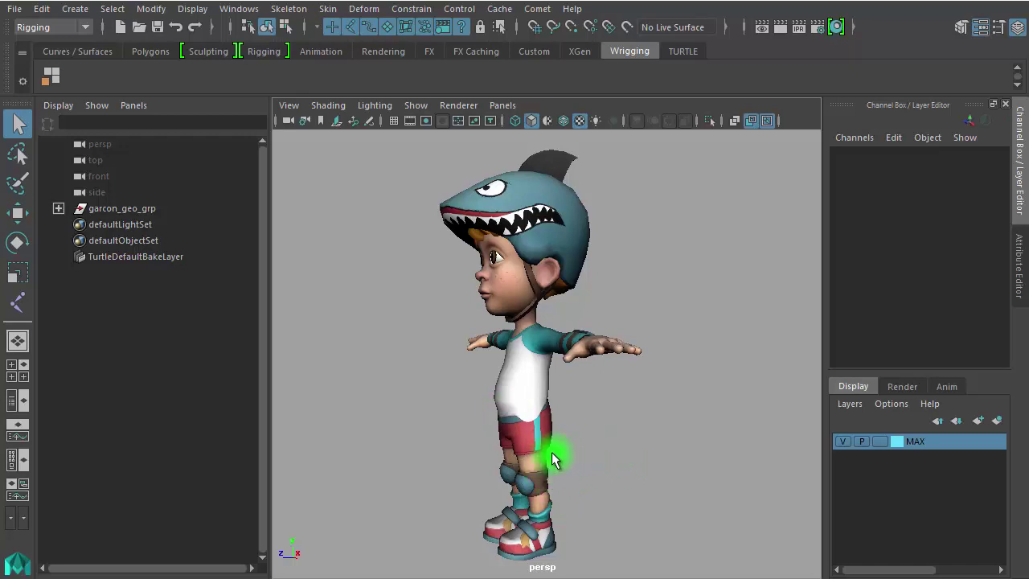
pyautogui.keyDown('alt'); pyautogui.moveTo(502, 455); pyautogui.dragTo(622, 457); pyautogui.keyUp('alt')
pyautogui.keyDown('alt'); pyautogui.moveTo(620, 452); pyautogui.dragTo(565, 442, button='right'); pyautogui.keyUp('alt')
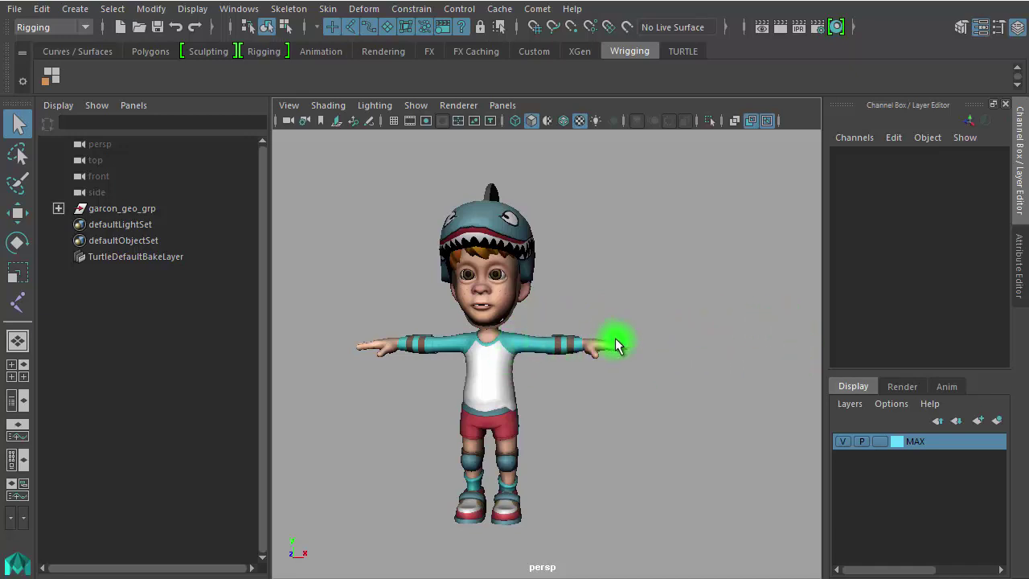
# Check garcon_geo_grp's meshes in the Outliner and toggle the MAX layer's visibility
pyautogui.click(120, 209)
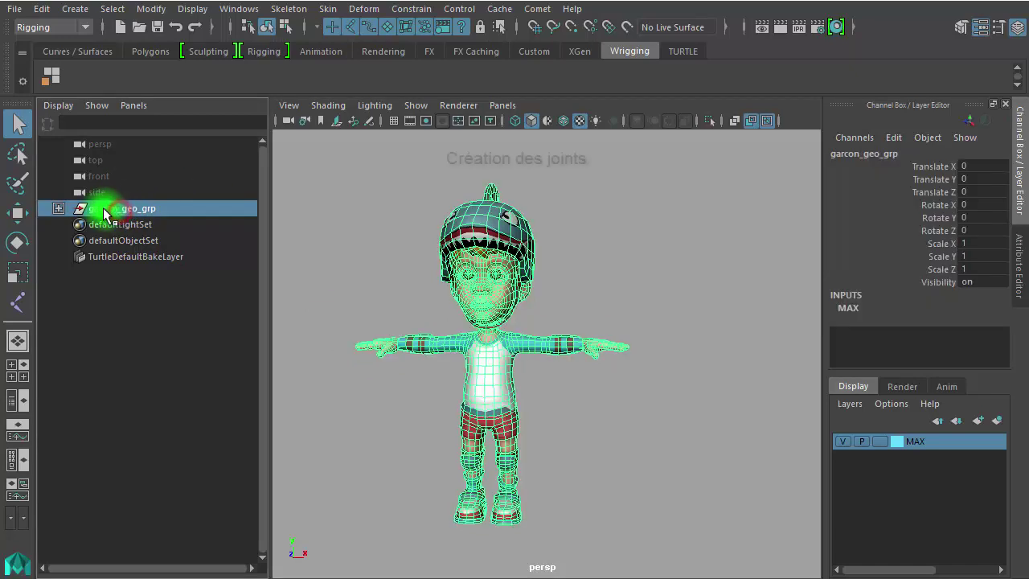
pyautogui.click(59, 208)
pyautogui.click(59, 209)
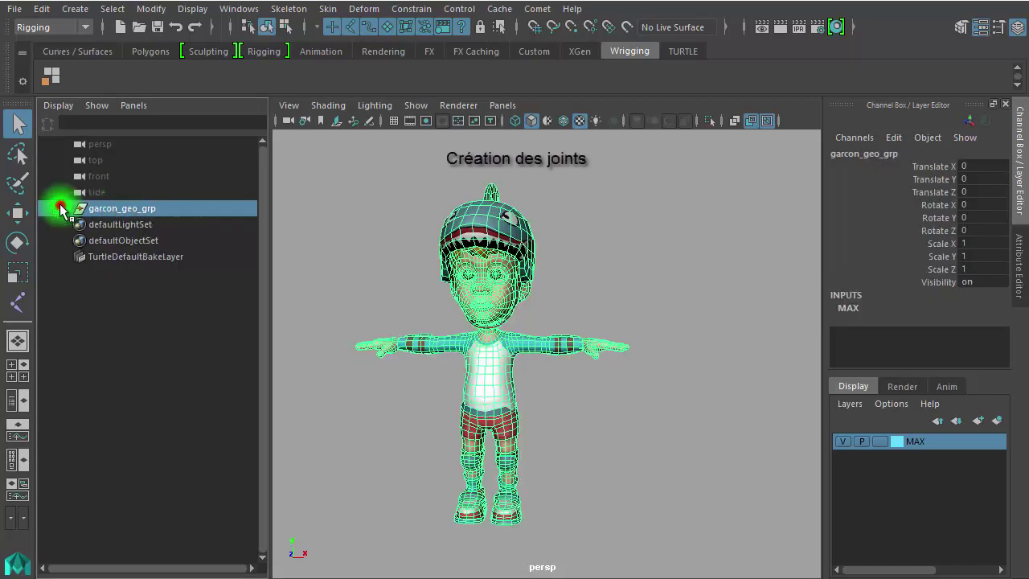
pyautogui.click(842, 441)
pyautogui.click(842, 441)
pyautogui.moveTo(499, 390)
pyautogui.keyDown('alt'); pyautogui.mouseDown(button='right')
pyautogui.moveTo(648, 413)
pyautogui.moveTo(483, 356)
pyautogui.mouseUp(button='right'); pyautogui.keyUp('alt')
# Duplicate garcon_geo_grp with Ctrl+D and rename the copy proxy_geo_grp
pyautogui.click(127, 213)
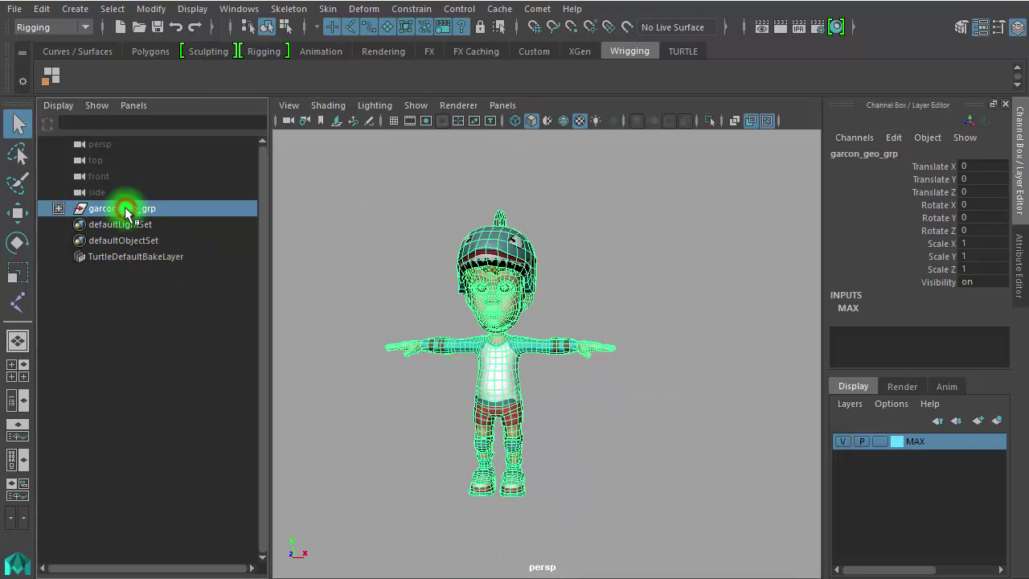
pyautogui.hotkey('ctrl', 'd')
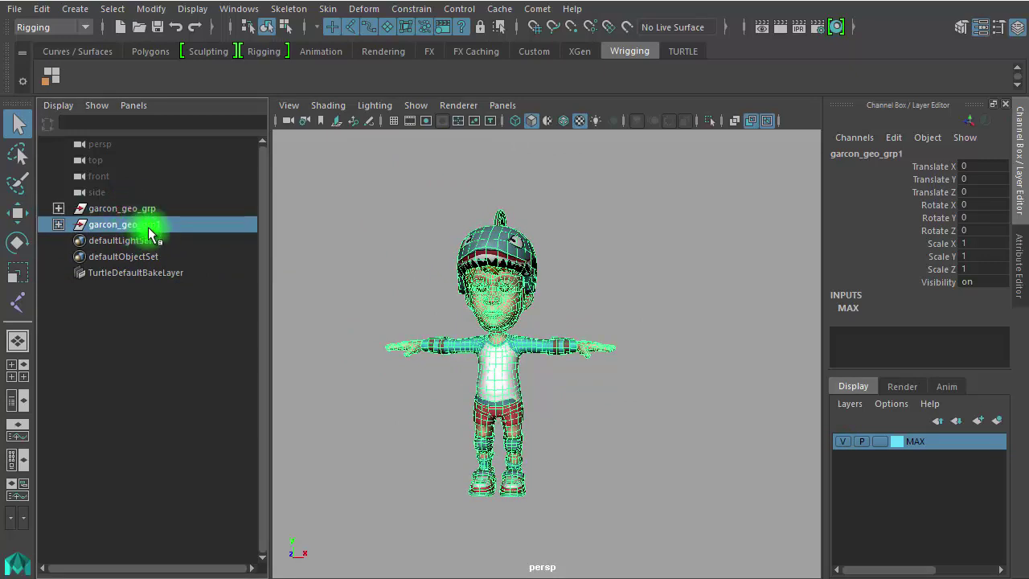
pyautogui.doubleClick(149, 228)
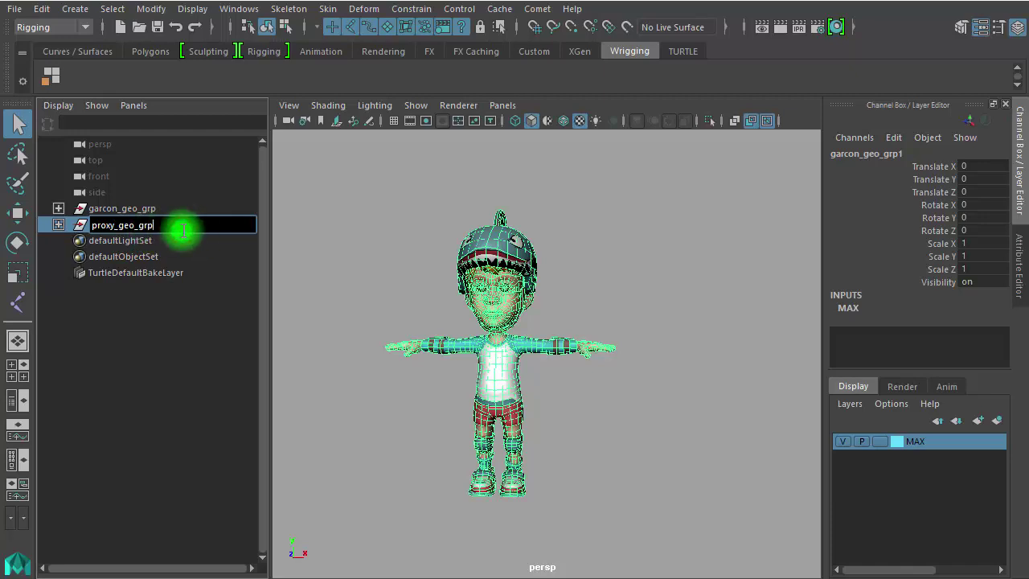
pyautogui.press('Return')
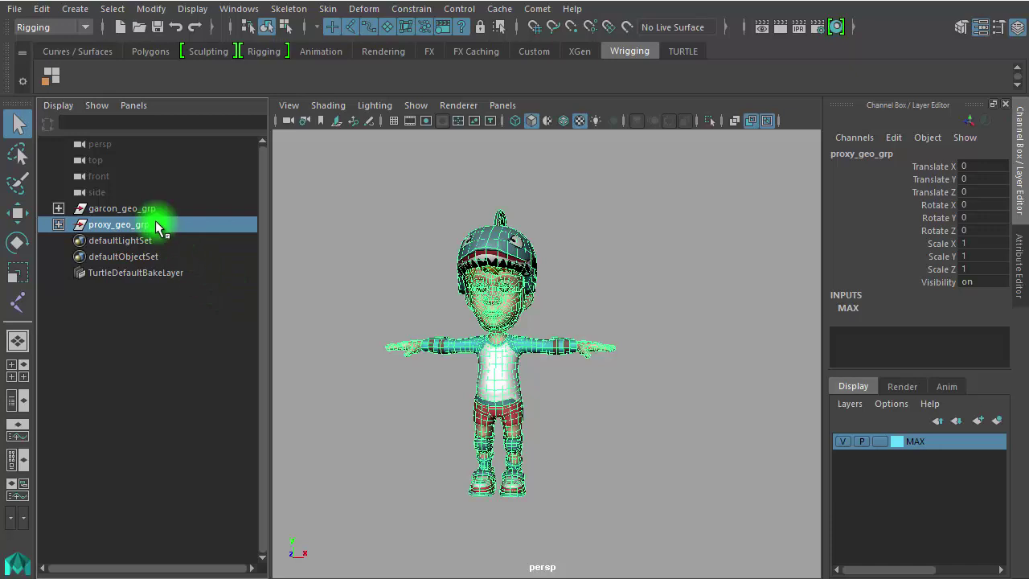
# Remove proxy_geo_grp from the MAX layer via Remove Selected Objects, then turn off MAX's visibility
pyautogui.click(839, 444)
pyautogui.click(841, 443)
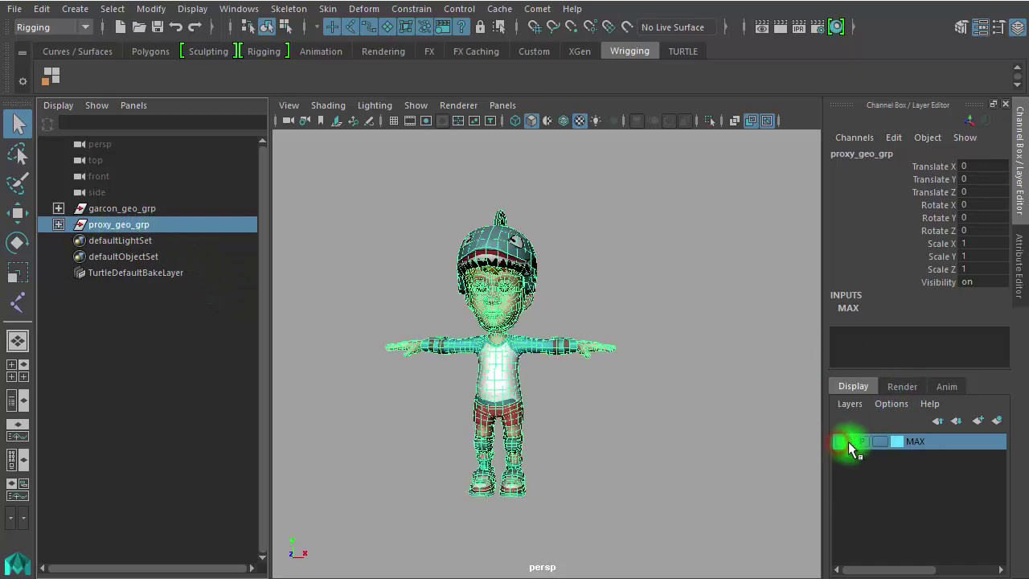
pyautogui.rightClick(915, 444)
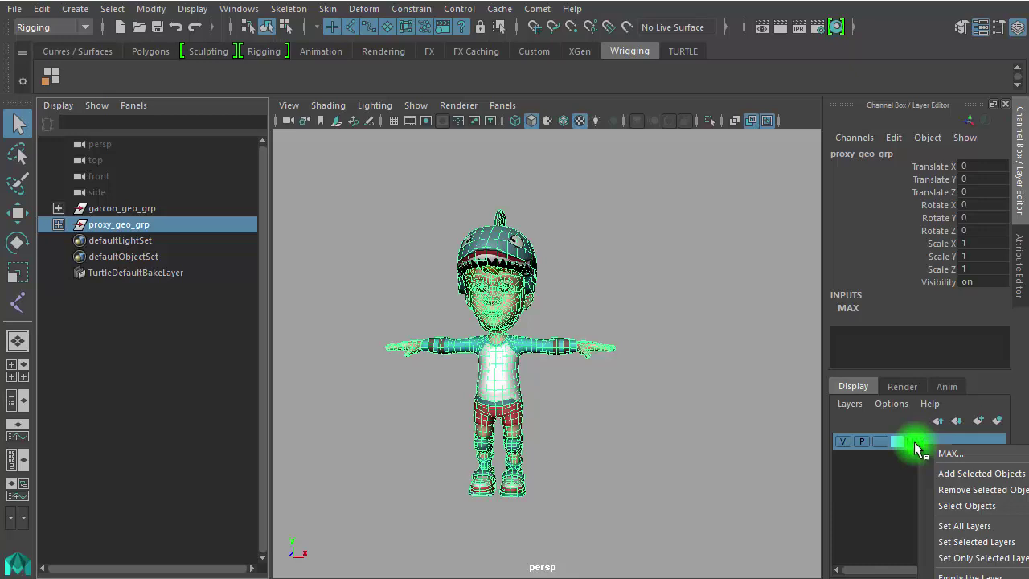
pyautogui.moveTo(916, 447); pyautogui.dragTo(954, 489, button='right')
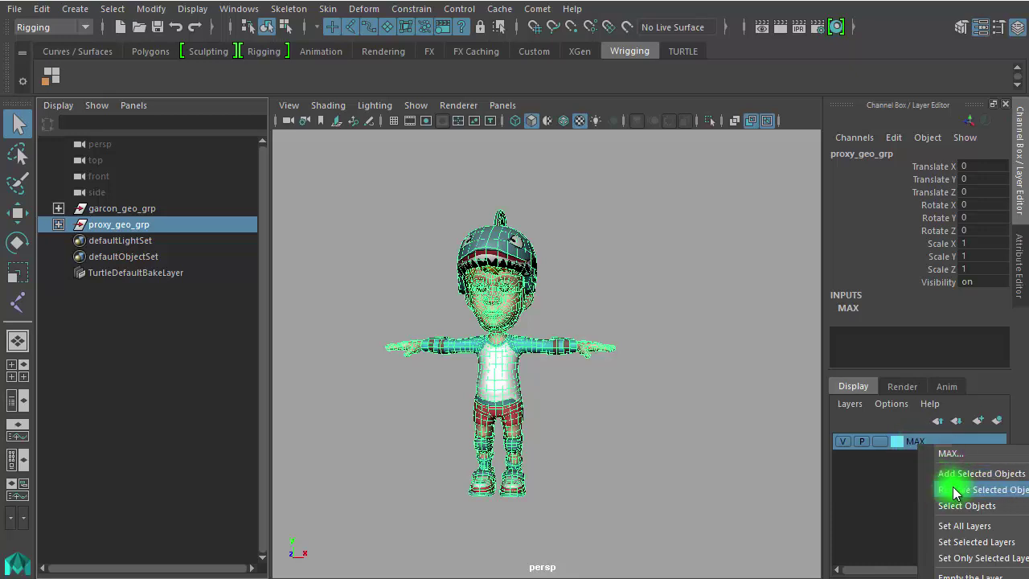
pyautogui.rightClick(850, 442)
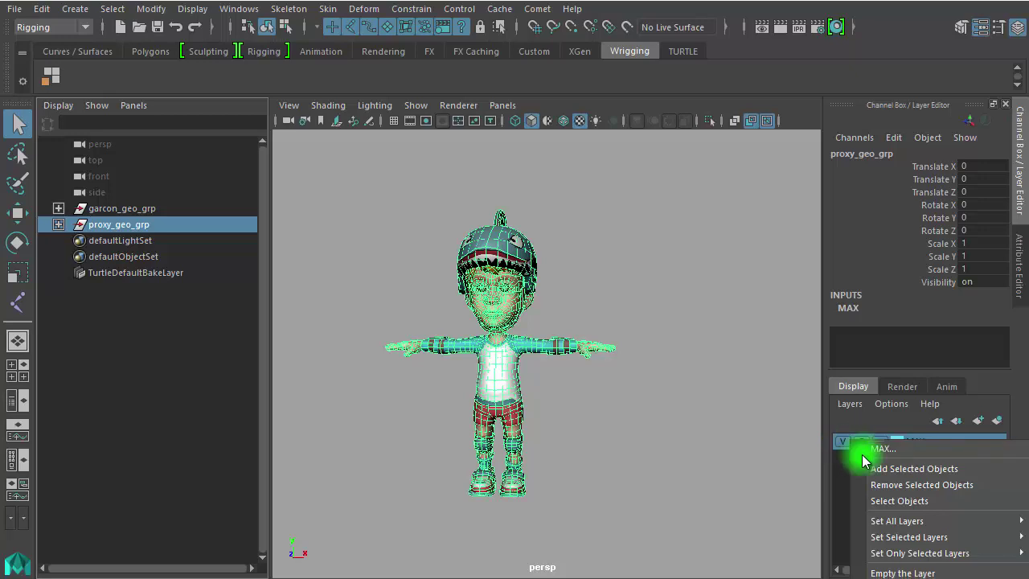
pyautogui.click(906, 487)
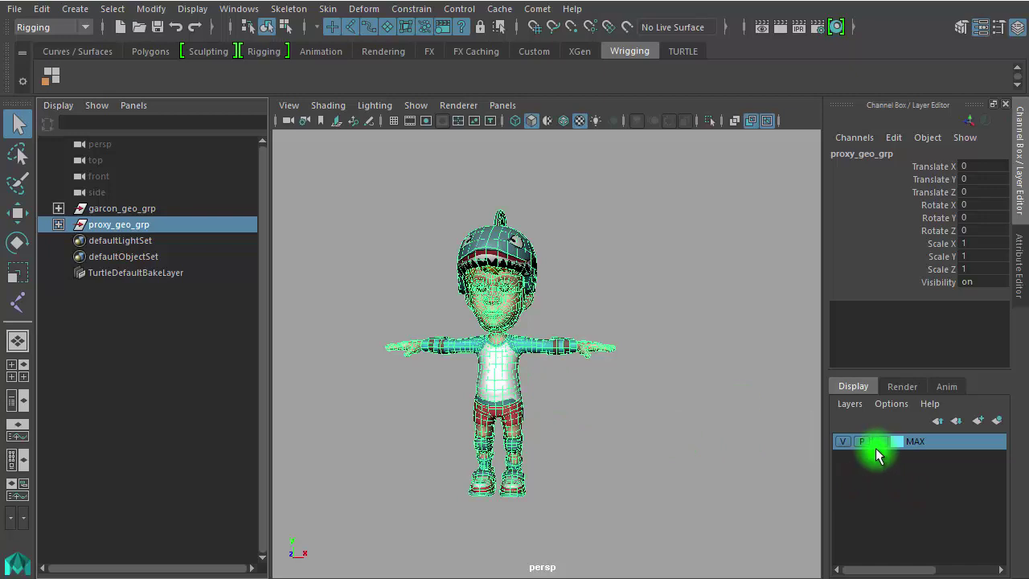
pyautogui.click(843, 442)
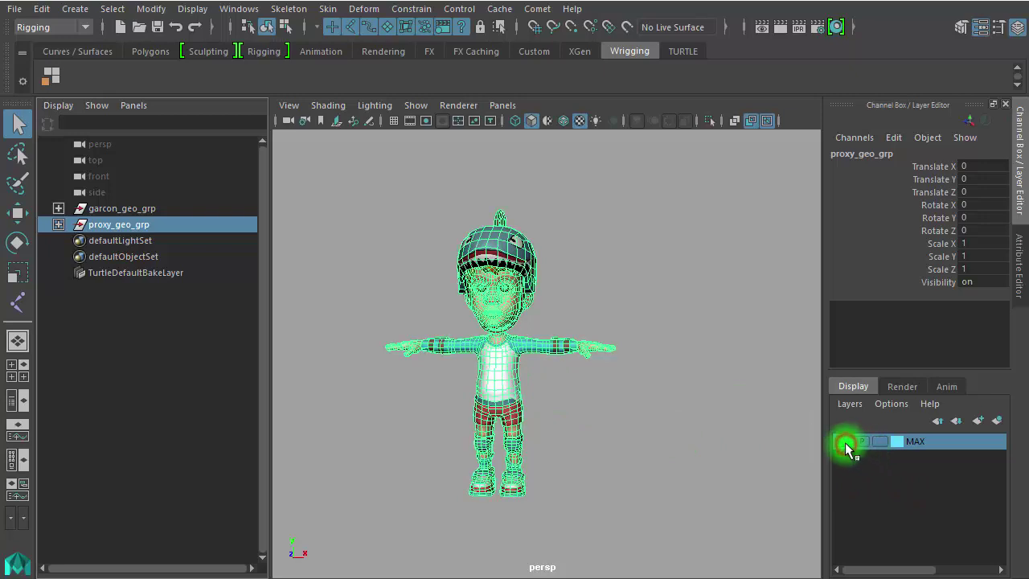
pyautogui.click(656, 362)
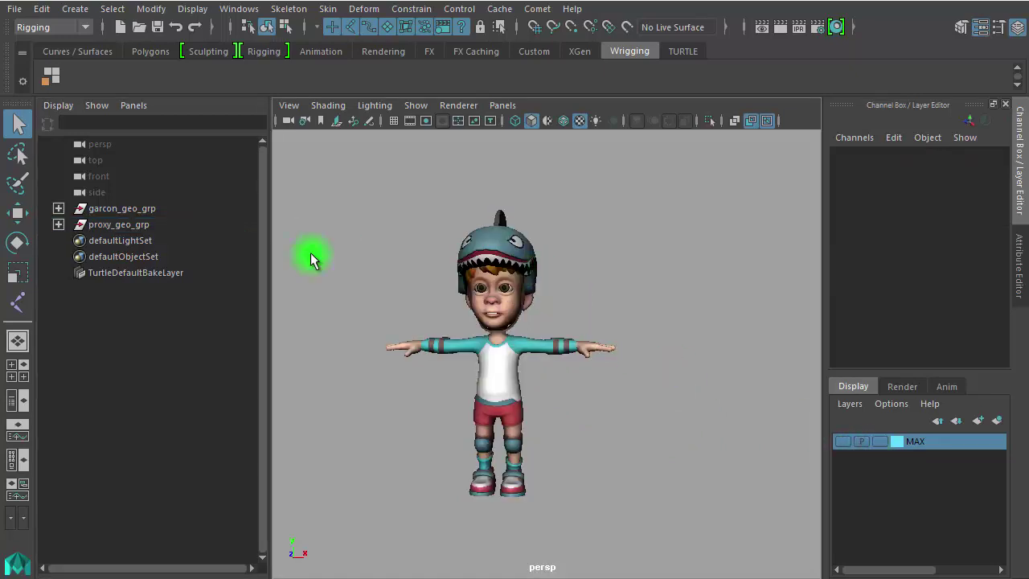
# Delete the five headgear, eye and teeth meshes under proxy_geo_grp, keeping only Garcon_mesh
pyautogui.click(123, 208)
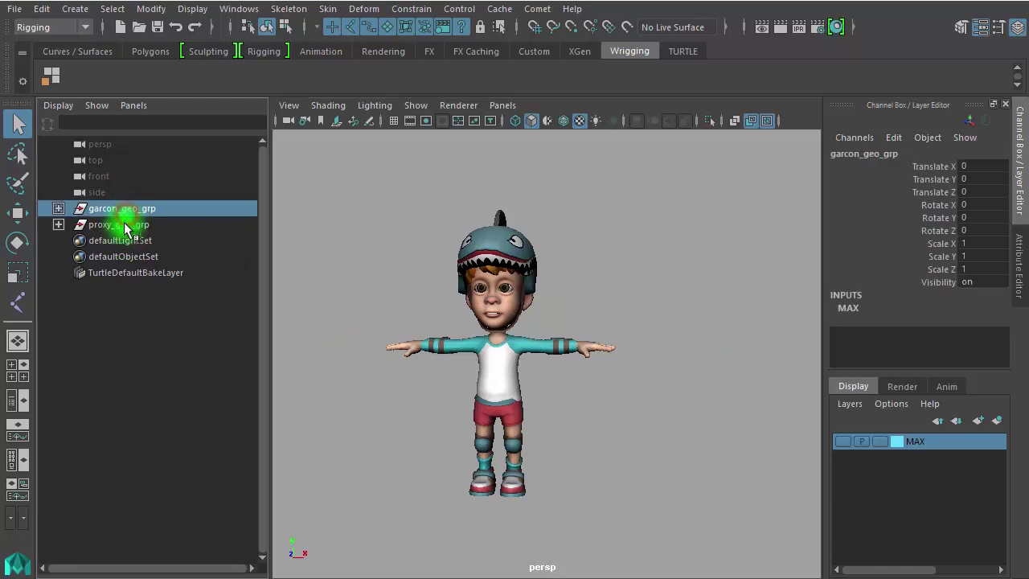
pyautogui.moveTo(126, 209); pyautogui.dragTo(125, 231)
pyautogui.click(58, 224)
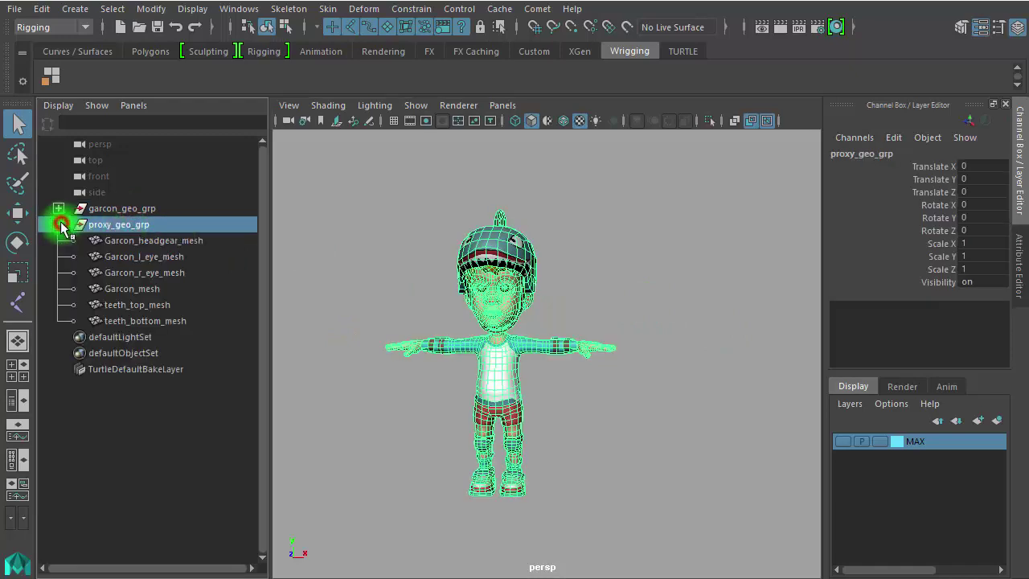
pyautogui.press('6')
pyautogui.keyDown('alt'); pyautogui.moveTo(471, 356); pyautogui.dragTo(596, 423, button='right'); pyautogui.keyUp('alt')
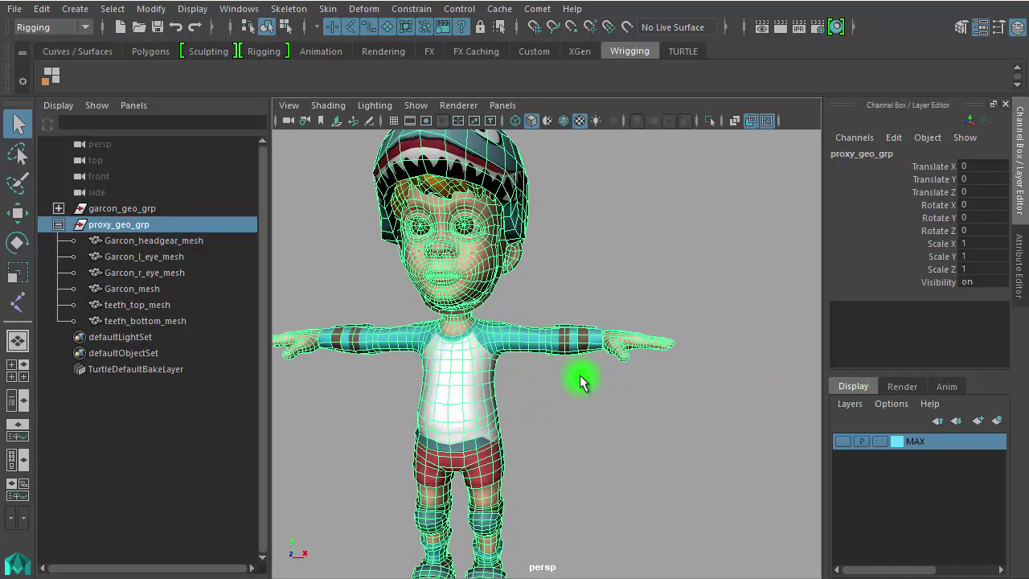
pyautogui.keyDown('alt'); pyautogui.moveTo(596, 424); pyautogui.dragTo(602, 466); pyautogui.keyUp('alt')
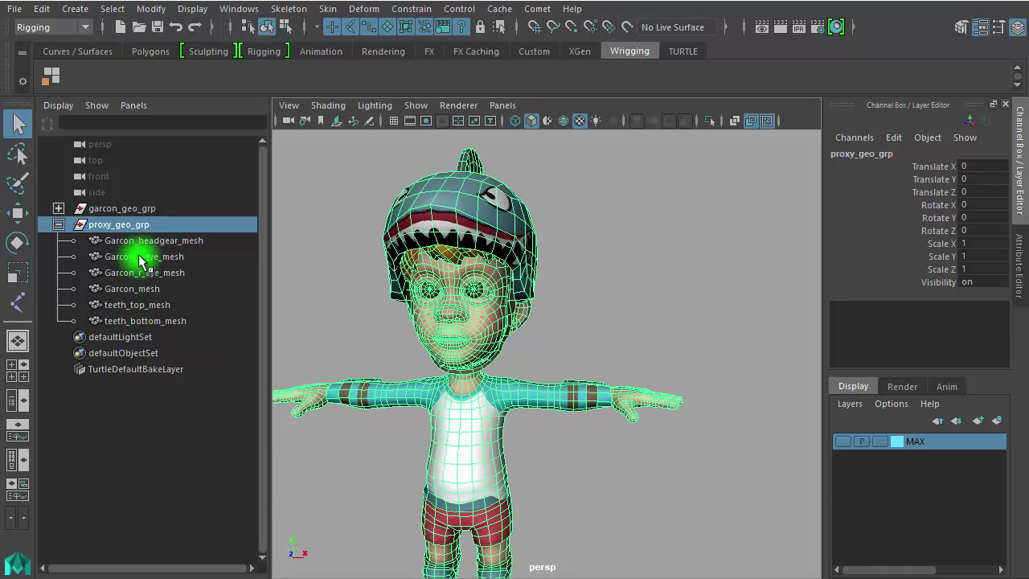
pyautogui.moveTo(171, 239); pyautogui.dragTo(193, 330)
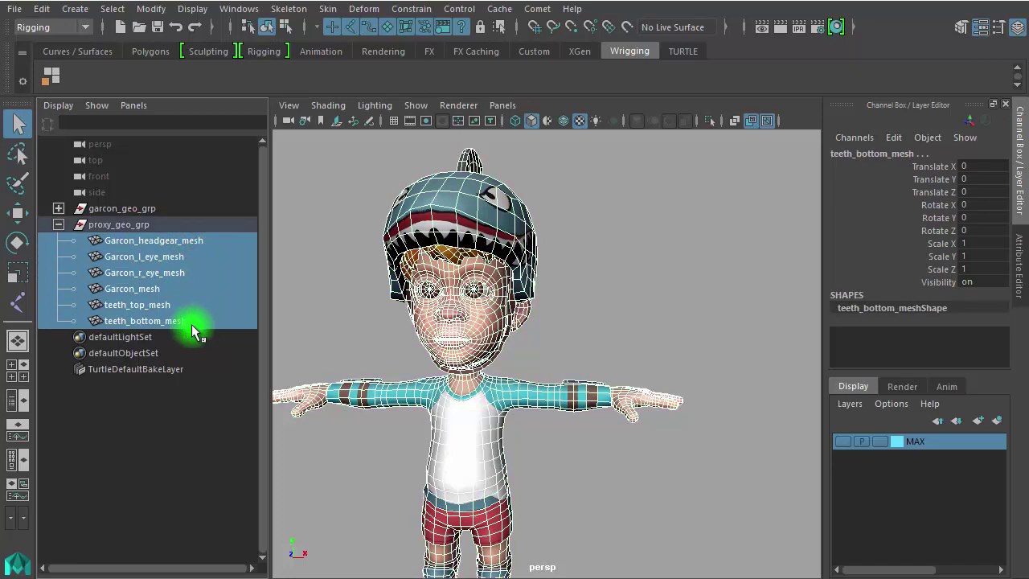
pyautogui.keyDown('ctrl'); pyautogui.click(170, 291); pyautogui.keyUp('ctrl')
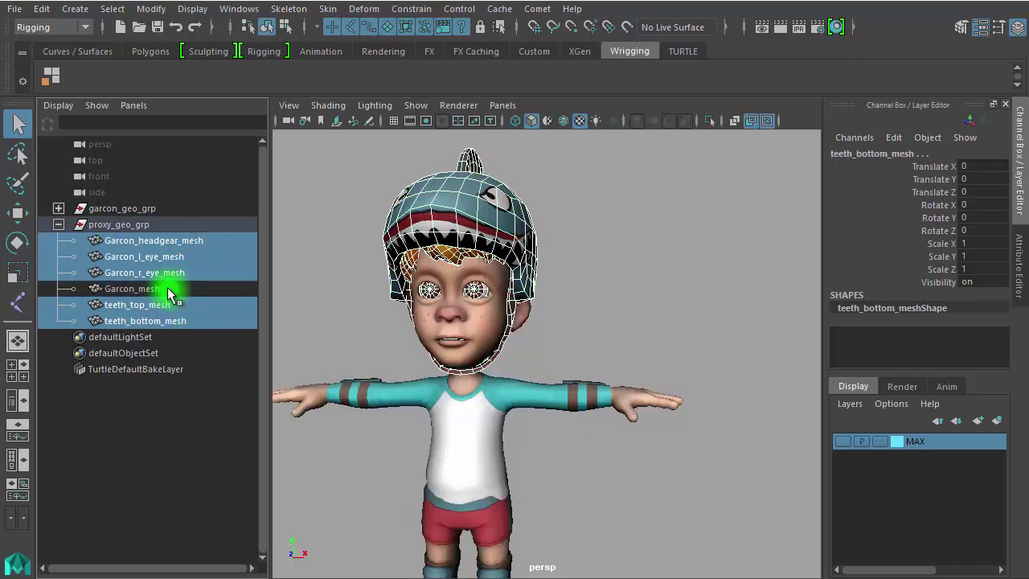
pyautogui.press('Delete')
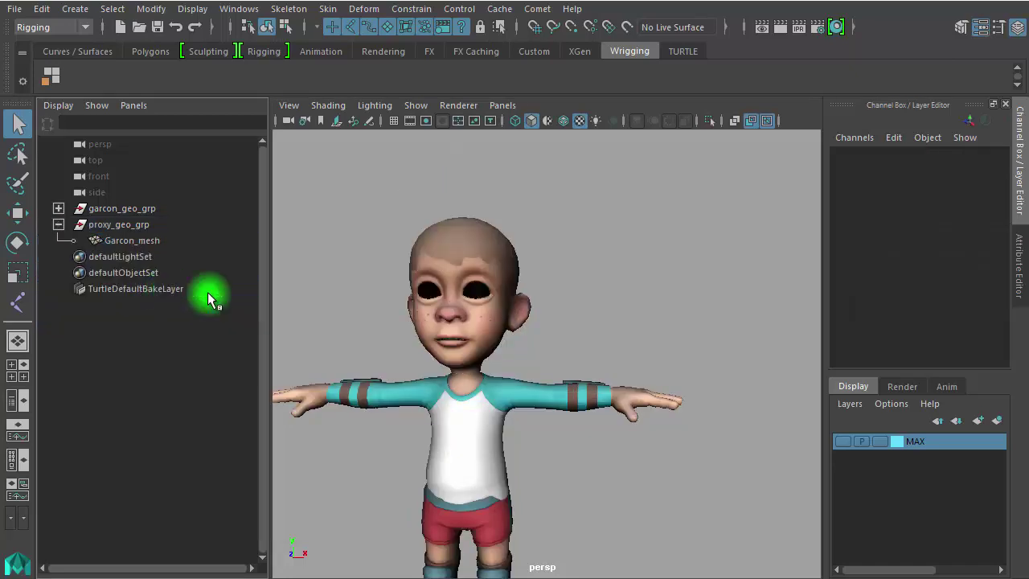
pyautogui.keyDown('alt'); pyautogui.moveTo(571, 406); pyautogui.dragTo(456, 396, button='right'); pyautogui.keyUp('alt')
pyautogui.keyDown('alt'); pyautogui.moveTo(613, 407); pyautogui.dragTo(537, 427); pyautogui.keyUp('alt')
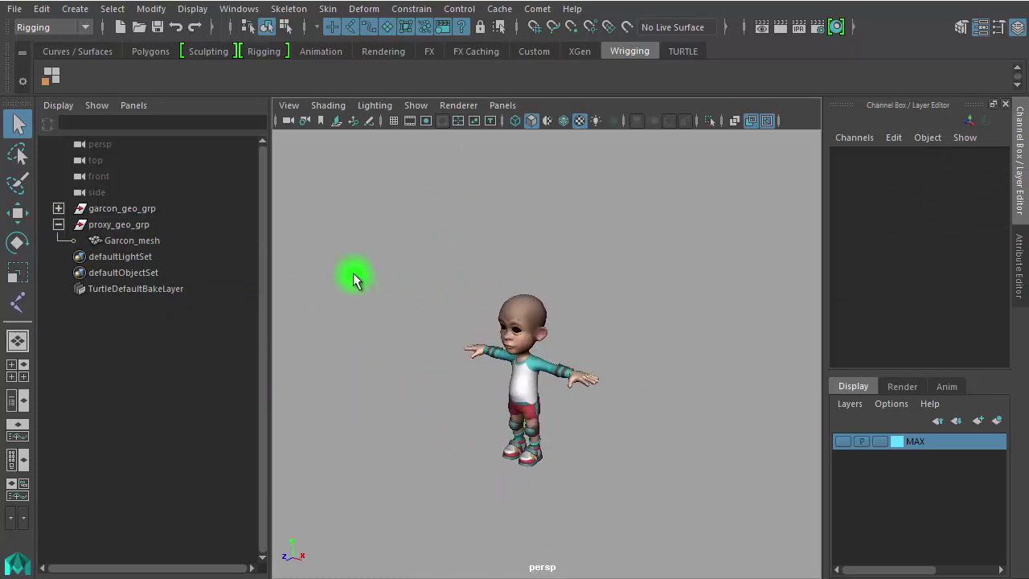
# Zoom to the shoes, put Garcon_mesh in Face mode and marquee-select the shoe toe faces
pyautogui.moveTo(389, 311)
pyautogui.keyDown('alt'); pyautogui.mouseDown(button='right')
pyautogui.moveTo(471, 384)
pyautogui.moveTo(718, 426)
pyautogui.mouseUp(button='right'); pyautogui.keyUp('alt')
pyautogui.keyDown('alt'); pyautogui.moveTo(719, 427); pyautogui.dragTo(668, 184, button='middle'); pyautogui.keyUp('alt')
pyautogui.keyDown('alt'); pyautogui.moveTo(431, 347); pyautogui.dragTo(546, 372, button='right'); pyautogui.keyUp('alt')
pyautogui.keyDown('alt'); pyautogui.moveTo(547, 373); pyautogui.dragTo(639, 142, button='middle'); pyautogui.keyUp('alt')
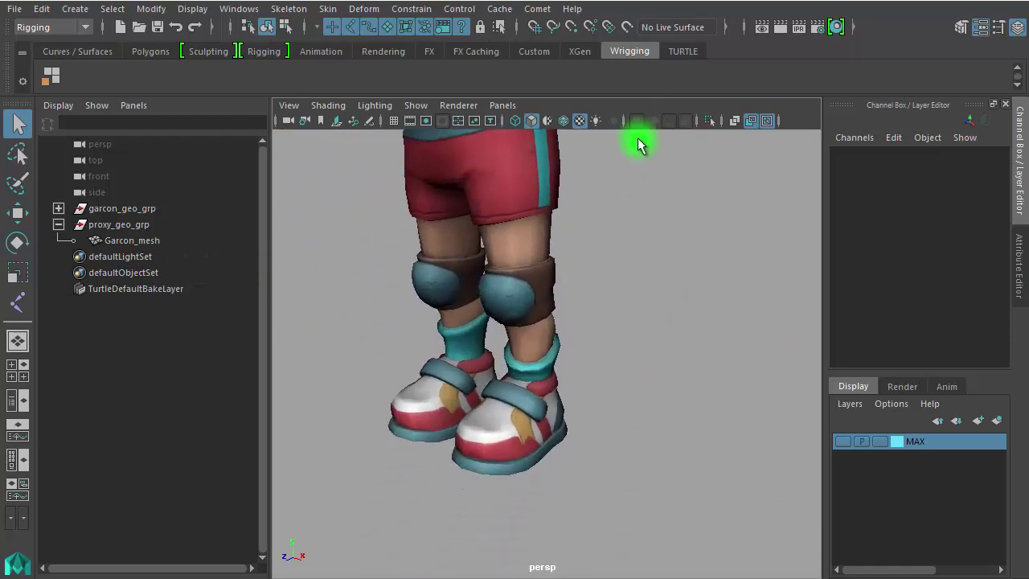
pyautogui.keyDown('alt'); pyautogui.moveTo(638, 142); pyautogui.dragTo(491, 459); pyautogui.keyUp('alt')
pyautogui.keyDown('alt'); pyautogui.moveTo(566, 465); pyautogui.dragTo(589, 466, button='right'); pyautogui.keyUp('alt')
pyautogui.keyDown('alt'); pyautogui.moveTo(589, 467); pyautogui.dragTo(322, 278, button='middle'); pyautogui.keyUp('alt')
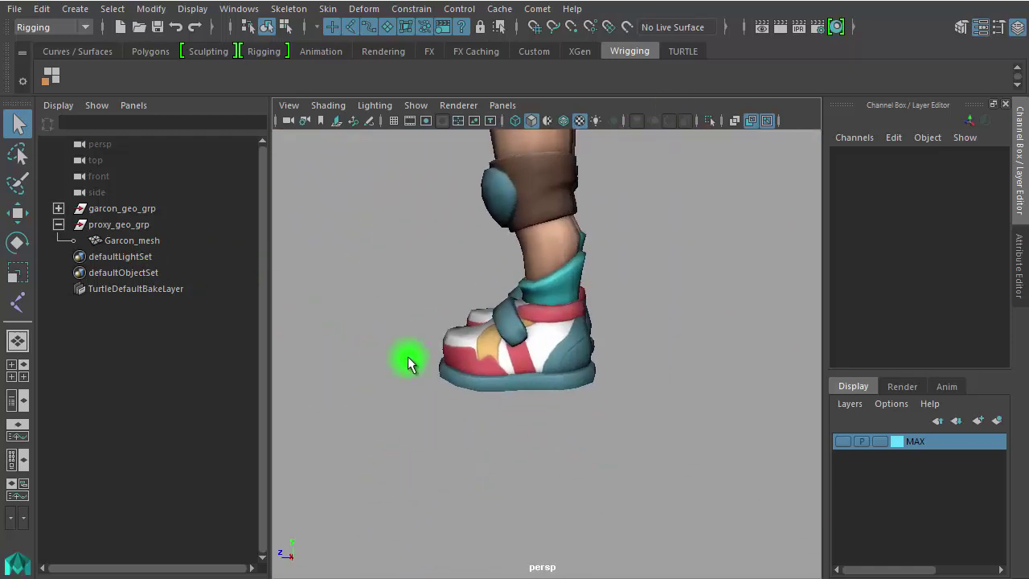
pyautogui.click(444, 362)
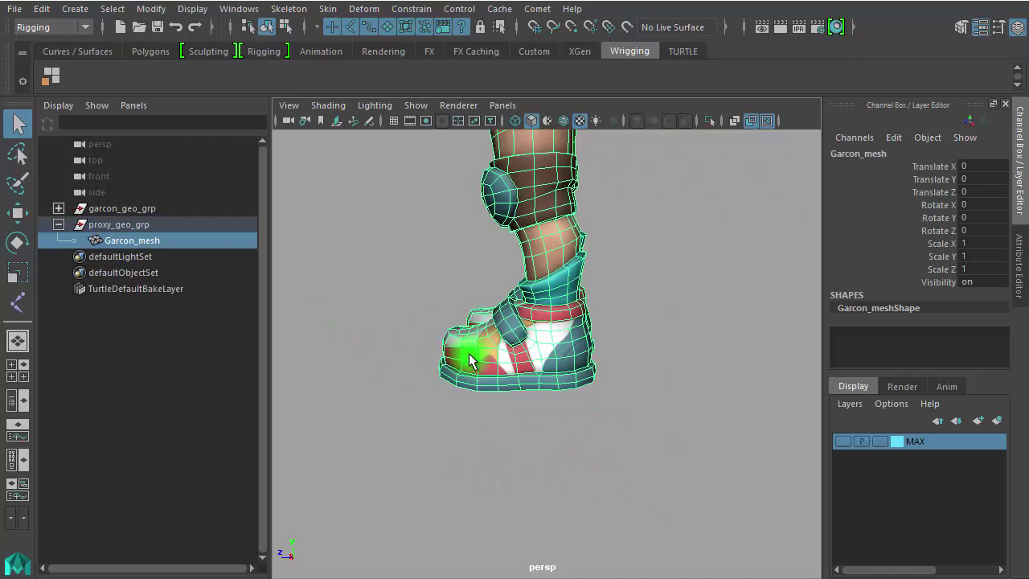
pyautogui.rightClick(470, 359)
pyautogui.click(468, 356)
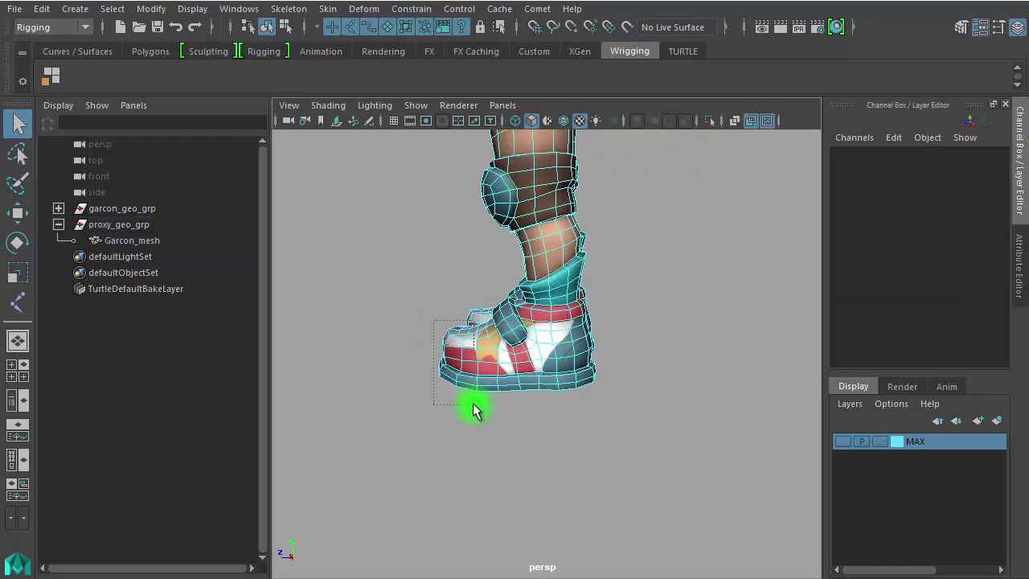
pyautogui.moveTo(473, 409); pyautogui.dragTo(478, 418)
# Orbit around both legs and shoes to inspect the selected toe faces from every side
pyautogui.keyDown('alt'); pyautogui.moveTo(477, 413); pyautogui.dragTo(523, 340, button='right'); pyautogui.keyUp('alt')
pyautogui.moveTo(523, 340)
pyautogui.keyDown('alt'); pyautogui.mouseDown()
pyautogui.moveTo(523, 378)
pyautogui.moveTo(496, 332)
pyautogui.mouseUp(); pyautogui.keyUp('alt')
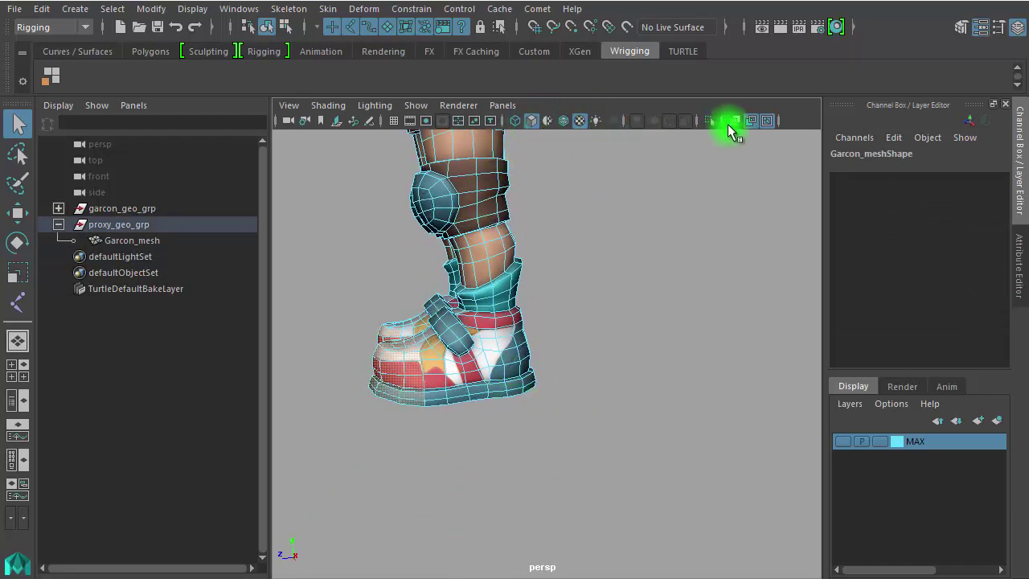
pyautogui.moveTo(402, 397)
pyautogui.keyDown('alt'); pyautogui.mouseDown()
pyautogui.moveTo(689, 384)
pyautogui.moveTo(546, 389)
pyautogui.moveTo(780, 397)
pyautogui.moveTo(416, 360)
pyautogui.moveTo(478, 268)
pyautogui.moveTo(434, 248)
pyautogui.moveTo(459, 340)
pyautogui.moveTo(502, 378)
pyautogui.moveTo(313, 340)
pyautogui.moveTo(538, 349)
pyautogui.moveTo(689, 395)
pyautogui.moveTo(820, 383)
pyautogui.mouseUp(); pyautogui.keyUp('alt')
pyautogui.moveTo(592, 367)
pyautogui.keyDown('alt'); pyautogui.mouseDown()
pyautogui.moveTo(525, 298)
pyautogui.moveTo(515, 303)
pyautogui.moveTo(489, 478)
pyautogui.moveTo(384, 429)
pyautogui.mouseUp(); pyautogui.keyUp('alt')
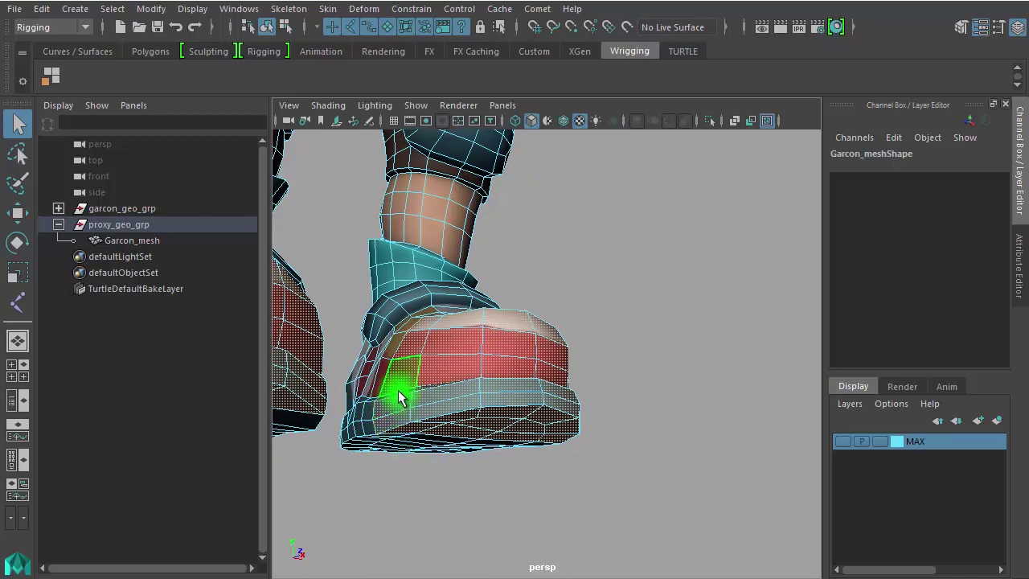
pyautogui.moveTo(437, 442)
pyautogui.keyDown('alt'); pyautogui.mouseDown()
pyautogui.moveTo(450, 475)
pyautogui.moveTo(420, 523)
pyautogui.moveTo(311, 505)
pyautogui.mouseUp(); pyautogui.keyUp('alt')
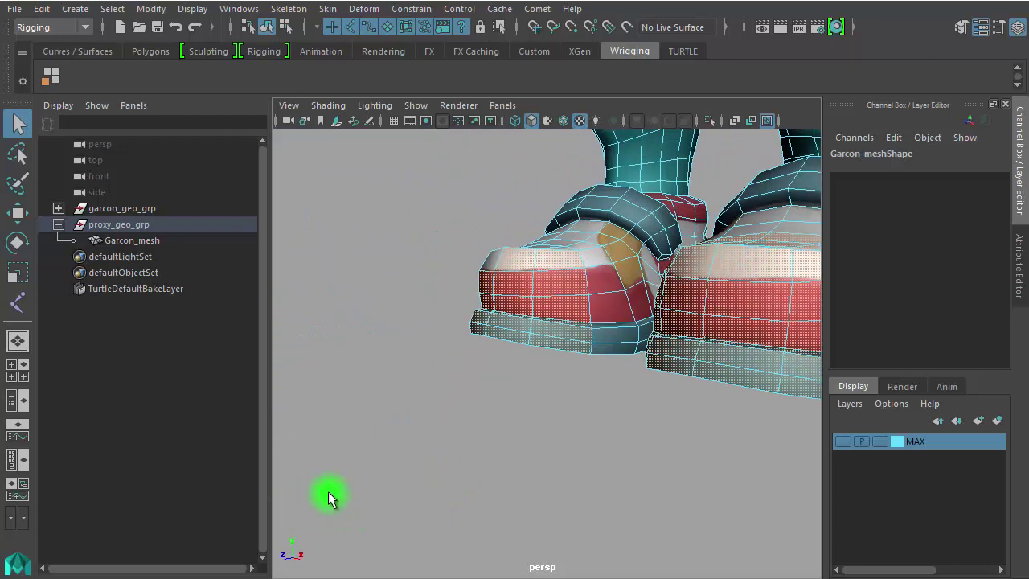
pyautogui.moveTo(572, 368)
pyautogui.keyDown('alt'); pyautogui.mouseDown()
pyautogui.moveTo(560, 419)
pyautogui.moveTo(630, 384)
pyautogui.mouseUp(); pyautogui.keyUp('alt')
pyautogui.moveTo(428, 339)
pyautogui.keyDown('alt'); pyautogui.mouseDown()
pyautogui.moveTo(482, 361)
pyautogui.moveTo(487, 375)
pyautogui.moveTo(459, 374)
pyautogui.moveTo(459, 351)
pyautogui.moveTo(334, 321)
pyautogui.moveTo(358, 323)
pyautogui.mouseUp(); pyautogui.keyUp('alt')
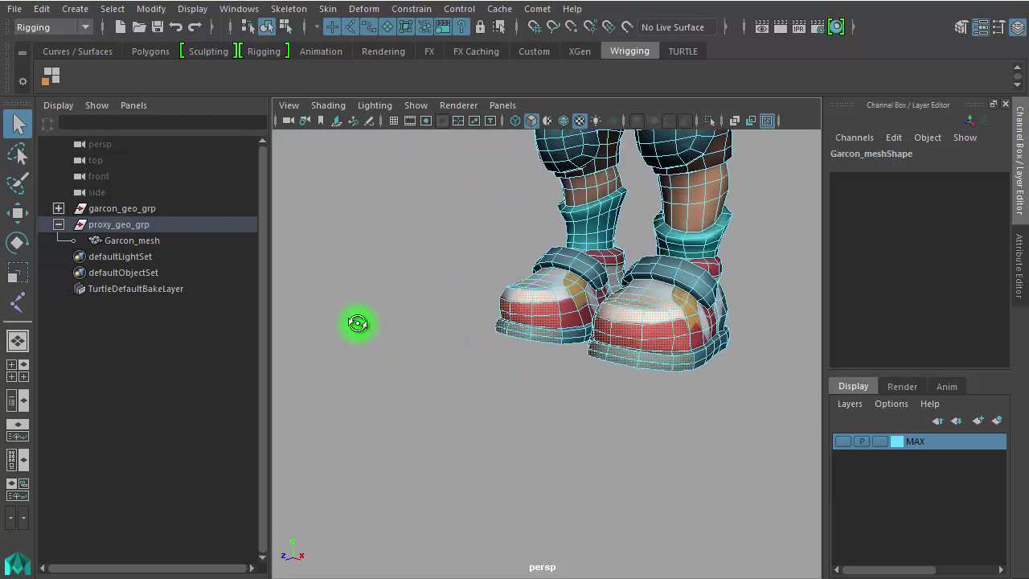
pyautogui.keyDown('alt'); pyautogui.moveTo(632, 374); pyautogui.dragTo(435, 418, button='middle'); pyautogui.keyUp('alt')
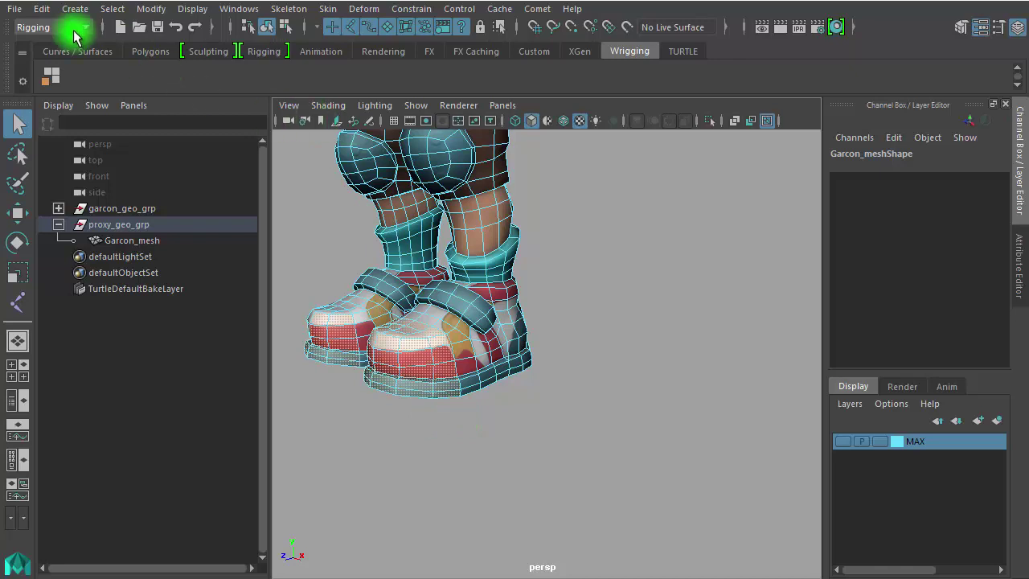
# Switch to the Modeling menu set and run Edit Mesh > Extract on the selected toe faces
pyautogui.click(84, 27)
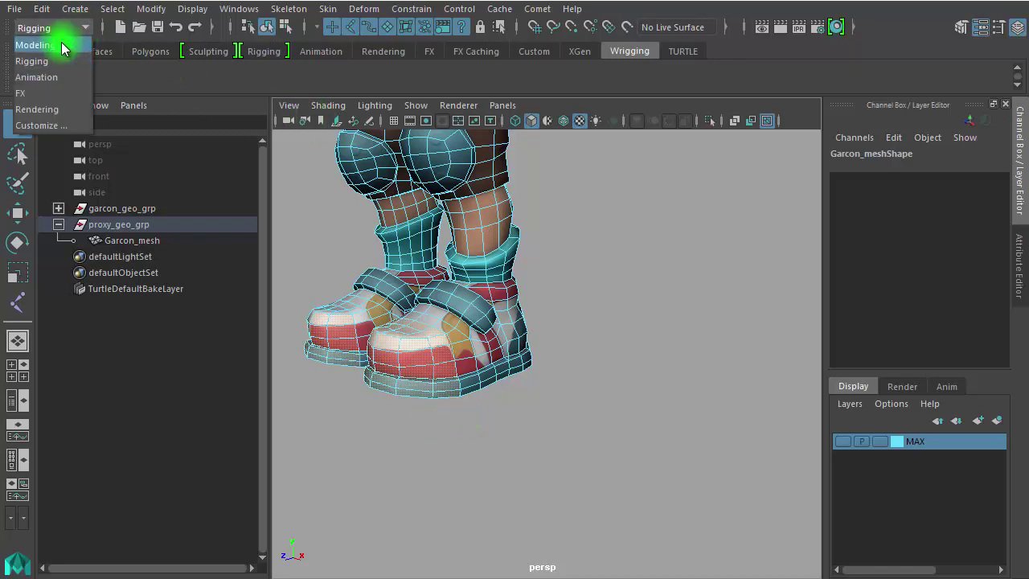
pyautogui.click(62, 46)
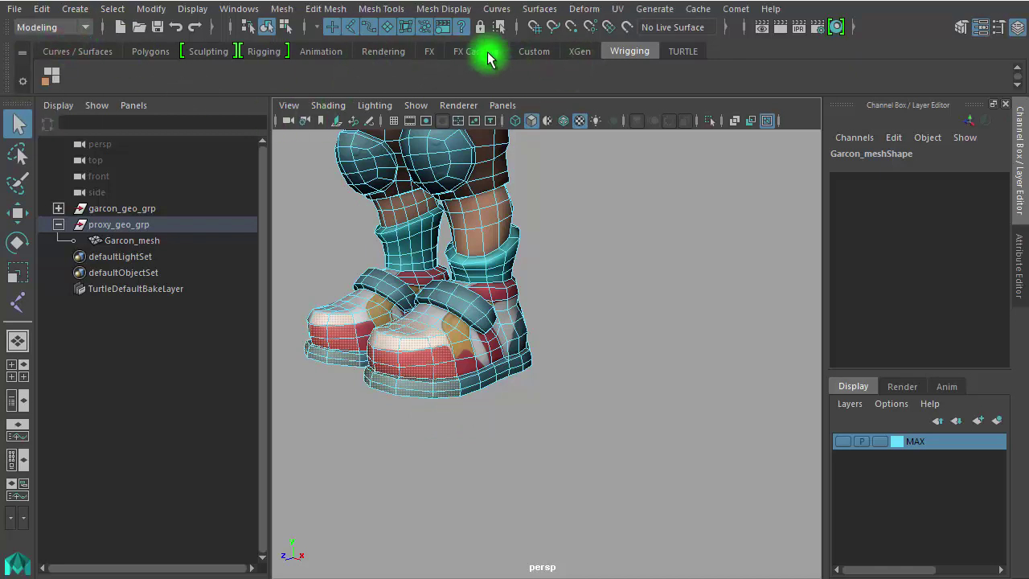
pyautogui.click(152, 52)
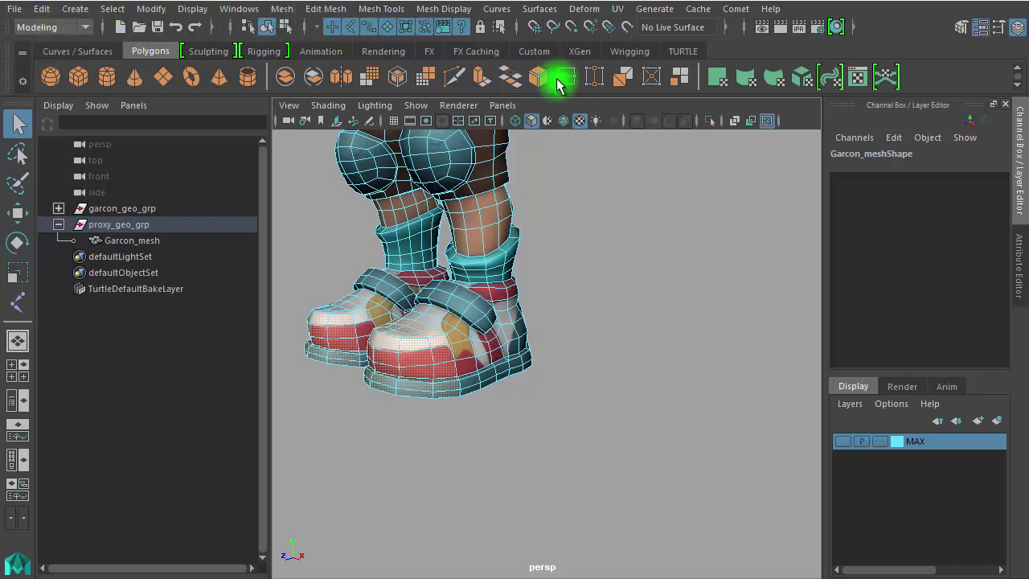
pyautogui.click(314, 9)
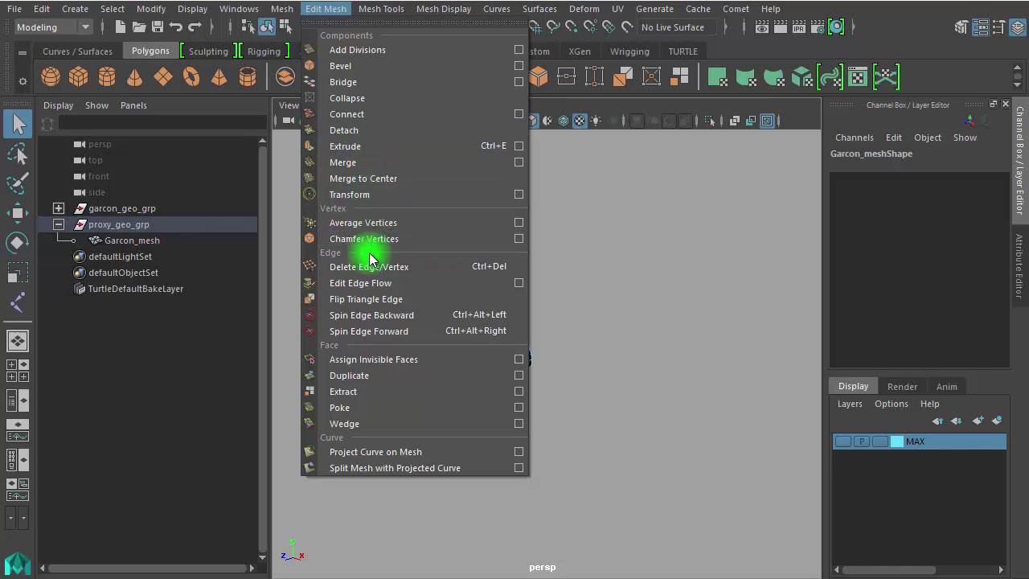
pyautogui.click(424, 392)
# Deselect, expand Garcon_mesh and inspect polySurface1, polySurface2, polySurface3 and transform1 in turn
pyautogui.click(541, 468)
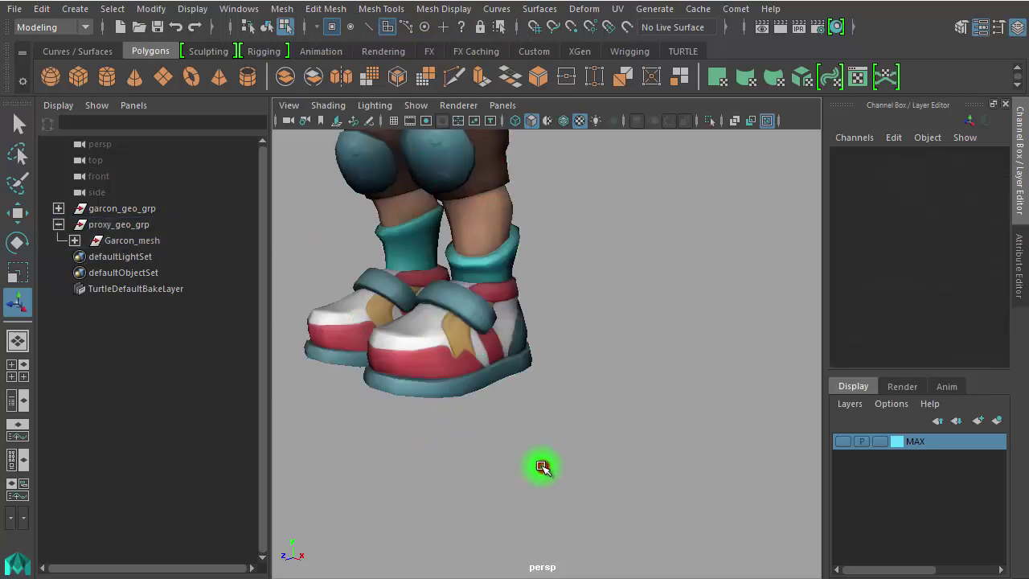
pyautogui.click(75, 241)
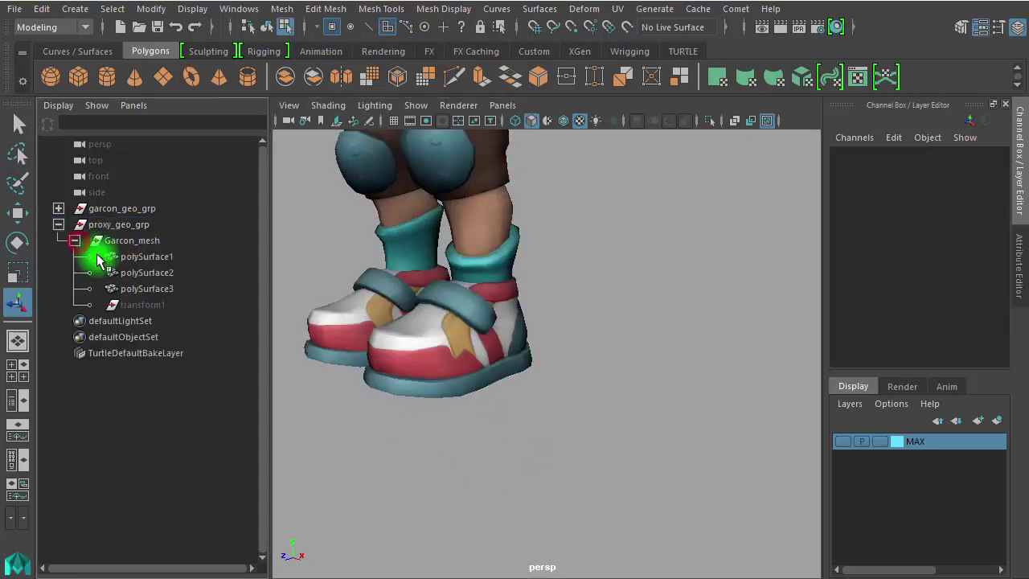
pyautogui.click(173, 257)
pyautogui.keyDown('alt'); pyautogui.moveTo(472, 336); pyautogui.dragTo(385, 344, button='right'); pyautogui.keyUp('alt')
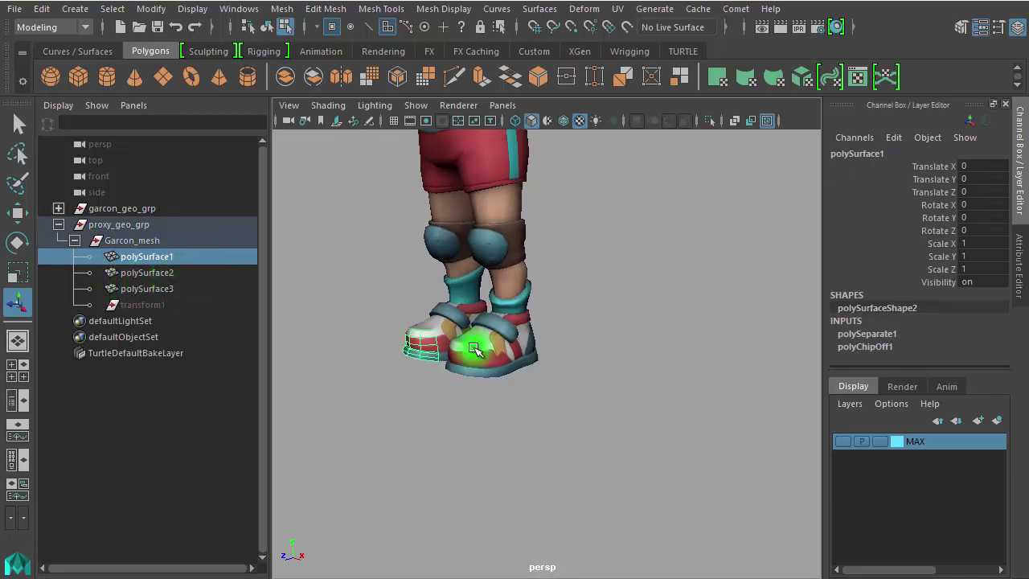
pyautogui.click(177, 275)
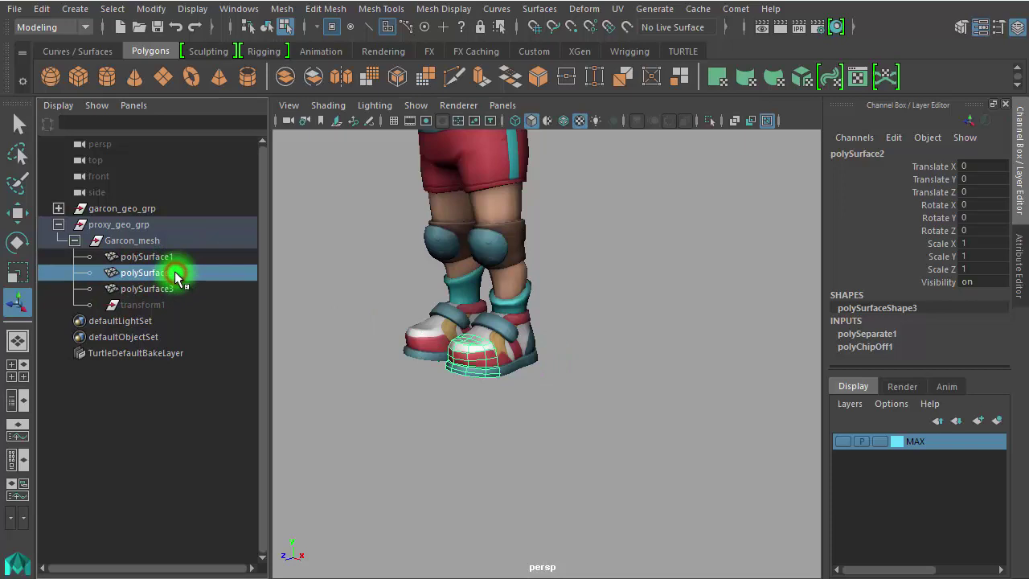
pyautogui.keyDown('alt'); pyautogui.moveTo(432, 367); pyautogui.dragTo(661, 426, button='right'); pyautogui.keyUp('alt')
pyautogui.keyDown('alt'); pyautogui.moveTo(650, 349); pyautogui.dragTo(817, 313, button='middle'); pyautogui.keyUp('alt')
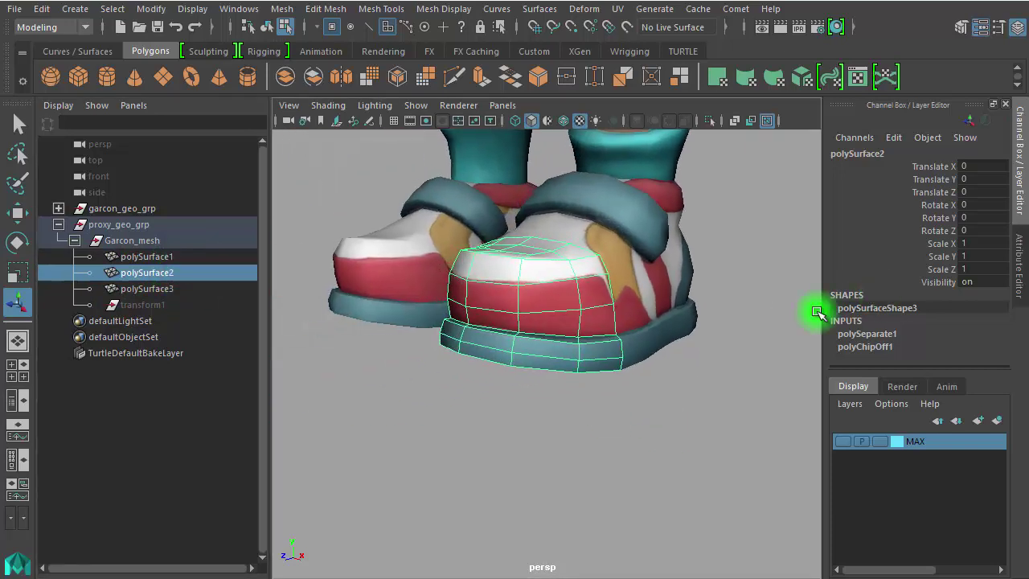
pyautogui.keyDown('alt'); pyautogui.moveTo(817, 313); pyautogui.dragTo(421, 334); pyautogui.keyUp('alt')
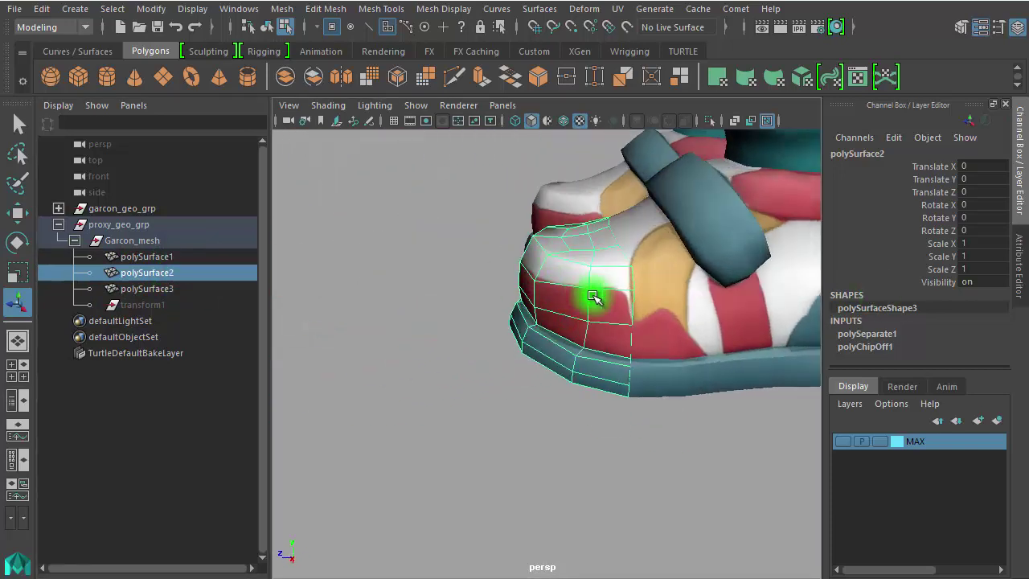
pyautogui.click(153, 289)
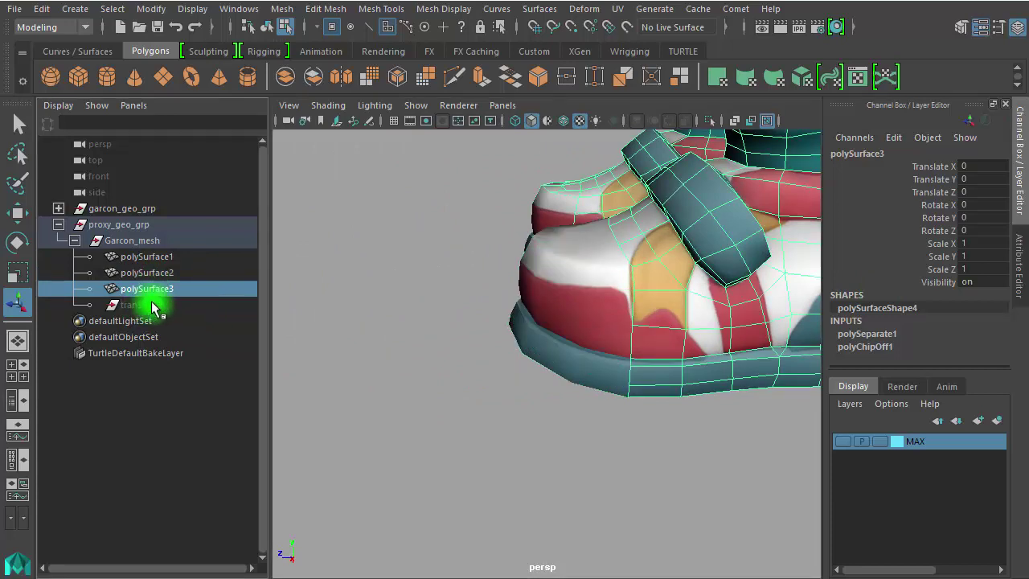
pyautogui.click(143, 306)
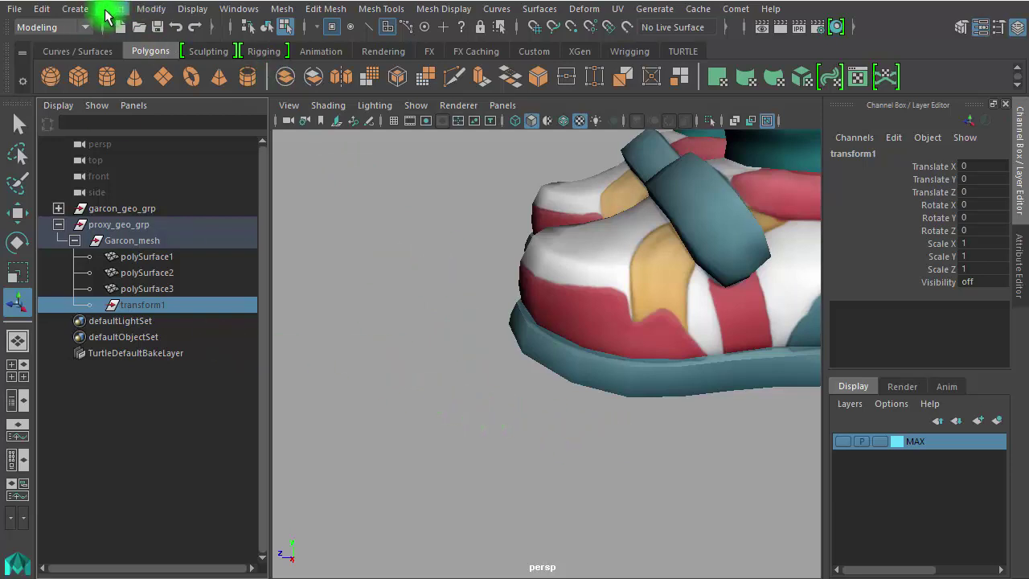
# Run Edit > Delete All by Type > History, then marquee-select the character in Object Mode
pyautogui.click(41, 9)
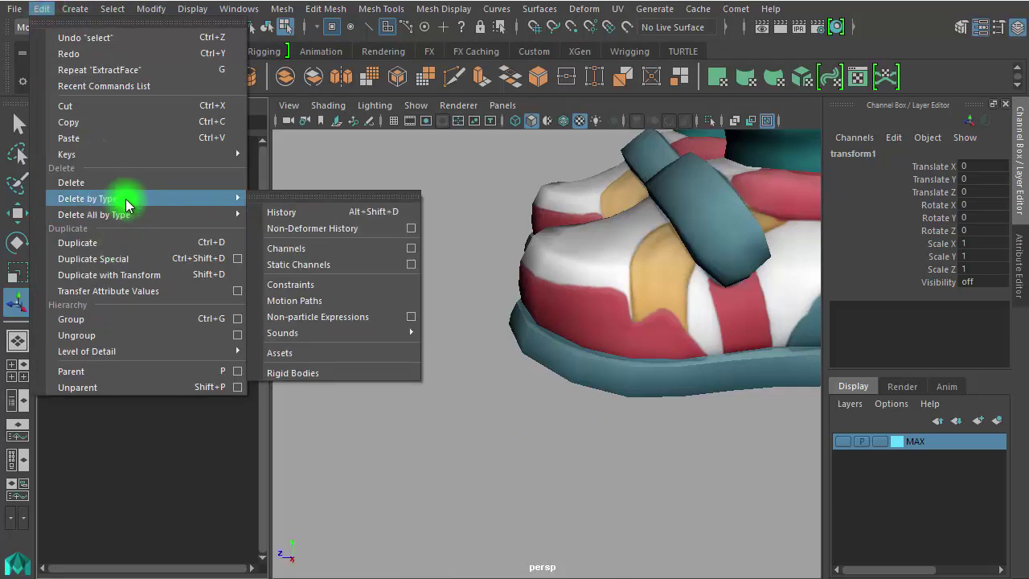
pyautogui.moveTo(93, 215)
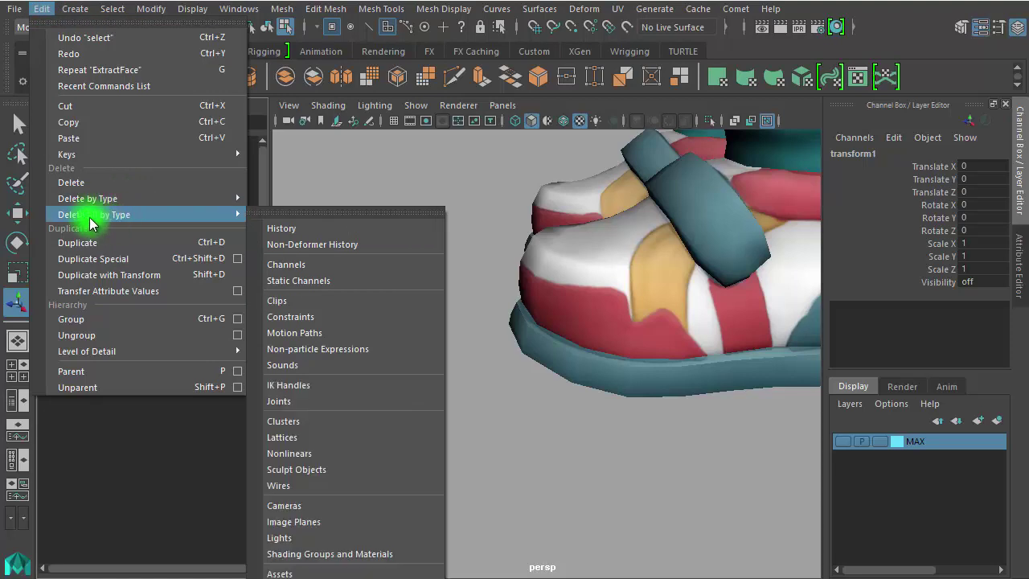
pyautogui.click(291, 229)
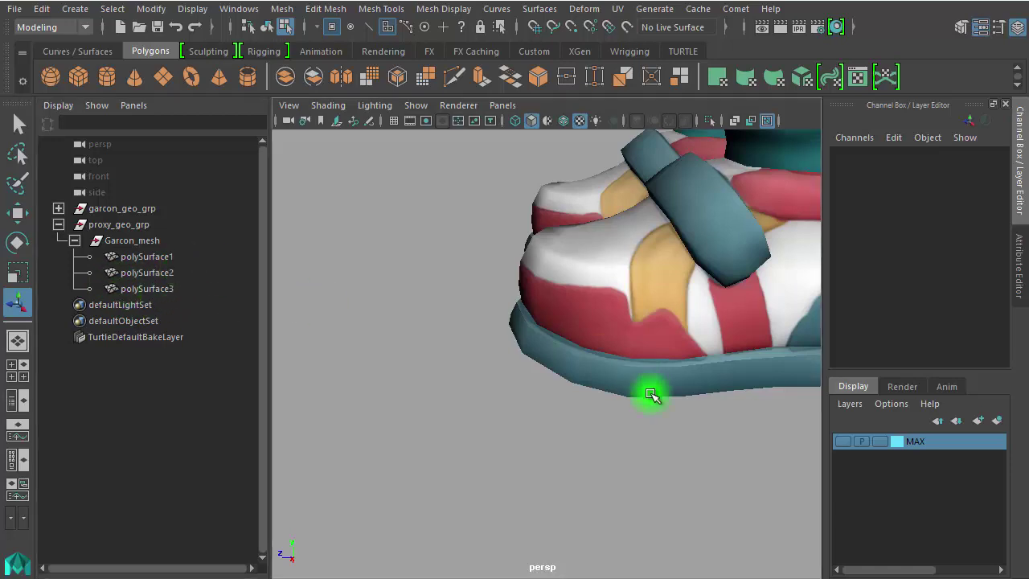
pyautogui.scroll(-5, 651, 393)
pyautogui.scroll(-5, 457, 329)
pyautogui.moveTo(458, 328)
pyautogui.keyDown('alt'); pyautogui.mouseDown()
pyautogui.moveTo(608, 297)
pyautogui.moveTo(550, 341)
pyautogui.mouseUp(); pyautogui.keyUp('alt')
pyautogui.moveTo(396, 472); pyautogui.dragTo(698, 167)
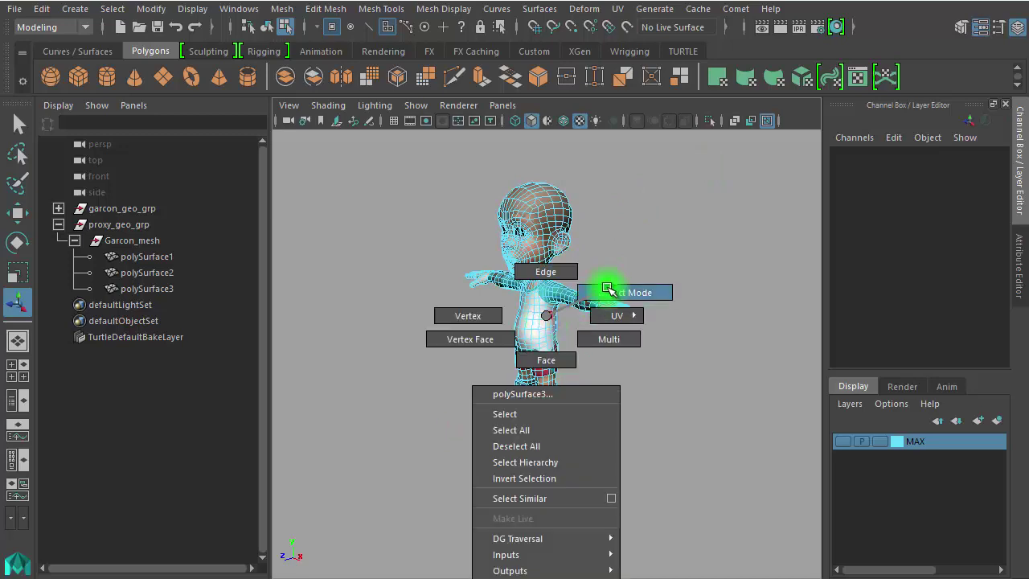
pyautogui.moveTo(555, 336); pyautogui.dragTo(611, 288, button='right')
# Select polySurface1–3 and unparent them from Garcon_mesh with Edit > Unparent
pyautogui.moveTo(417, 141); pyautogui.dragTo(680, 503)
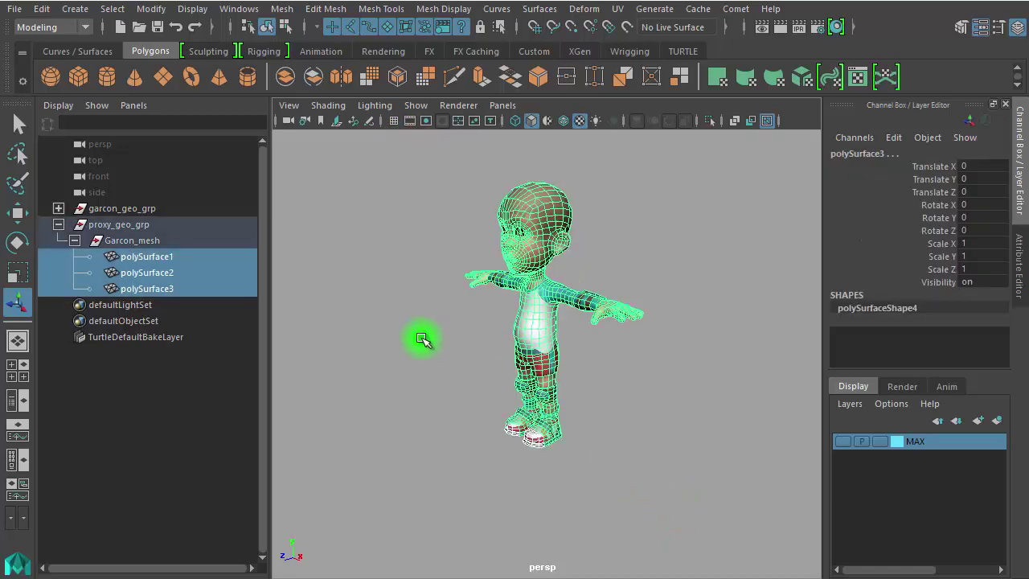
pyautogui.click(41, 9)
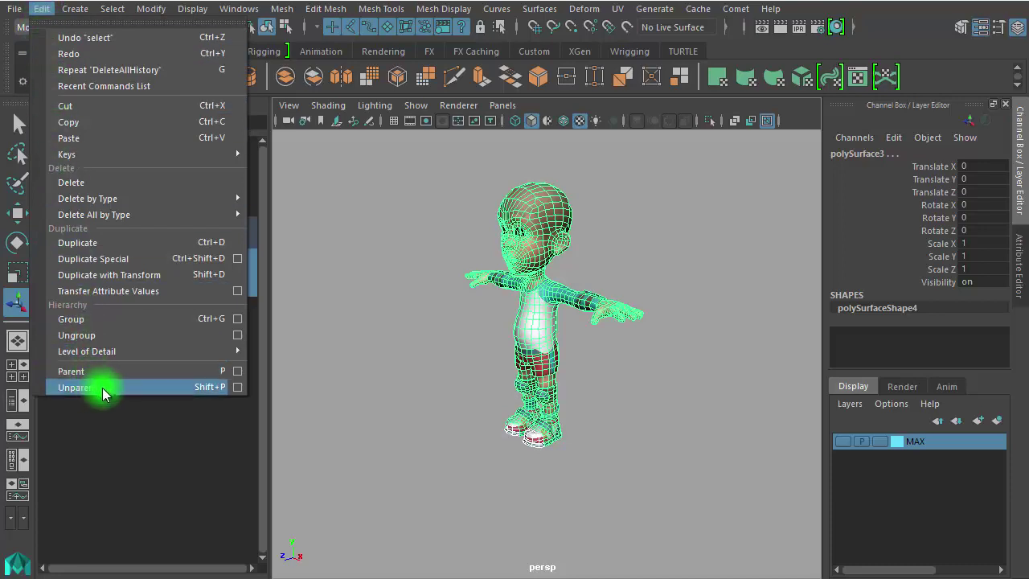
pyautogui.click(176, 390)
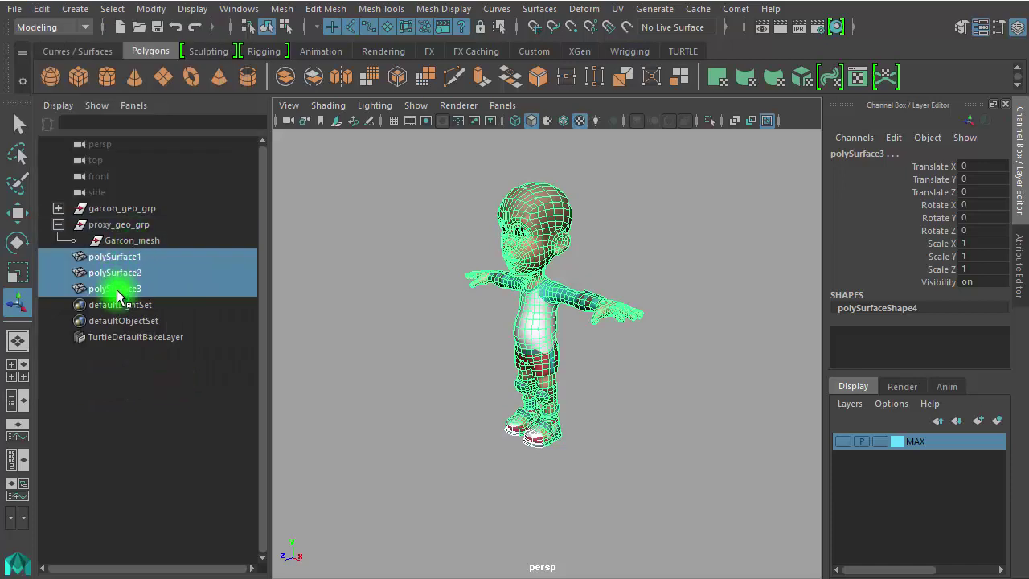
# Check polySurface1, polySurface2 and polySurface3 individually, viewing the toe caps and body
pyautogui.click(142, 257)
pyautogui.keyDown('alt'); pyautogui.moveTo(528, 436); pyautogui.dragTo(648, 411, button='right'); pyautogui.keyUp('alt')
pyautogui.keyDown('alt'); pyautogui.moveTo(648, 411); pyautogui.dragTo(686, 132, button='middle'); pyautogui.keyUp('alt')
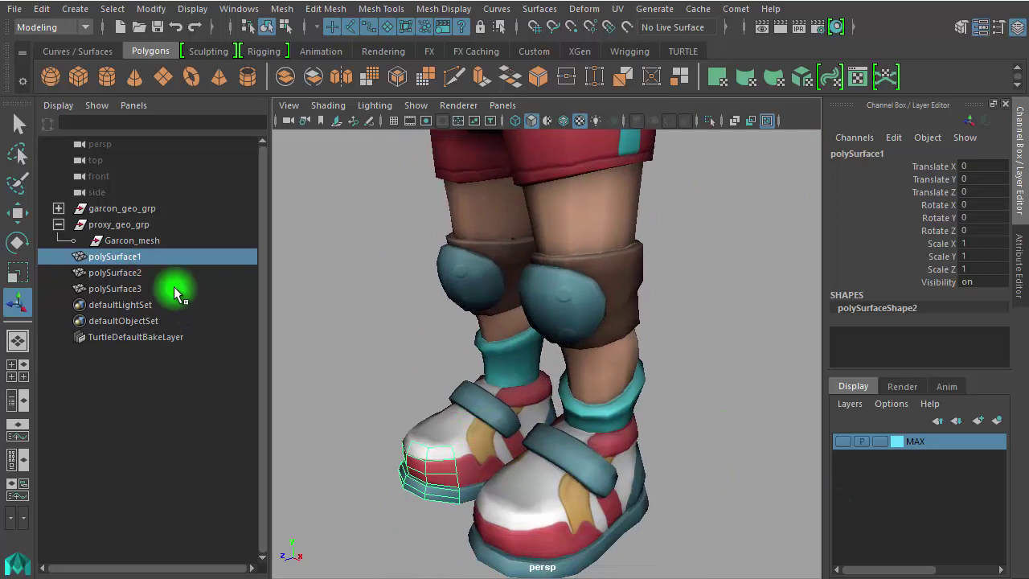
pyautogui.click(147, 278)
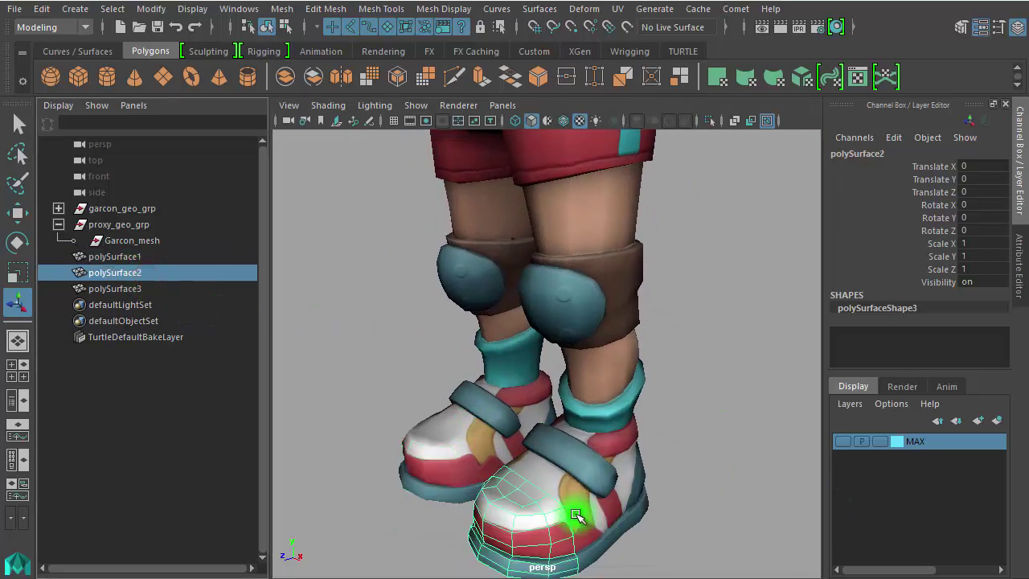
pyautogui.click(124, 290)
pyautogui.moveTo(415, 383)
pyautogui.keyDown('alt'); pyautogui.mouseDown(button='right')
pyautogui.moveTo(340, 383)
pyautogui.moveTo(223, 353)
pyautogui.mouseUp(button='right'); pyautogui.keyUp('alt')
# Delete the now-empty Garcon_mesh node
pyautogui.click(138, 225)
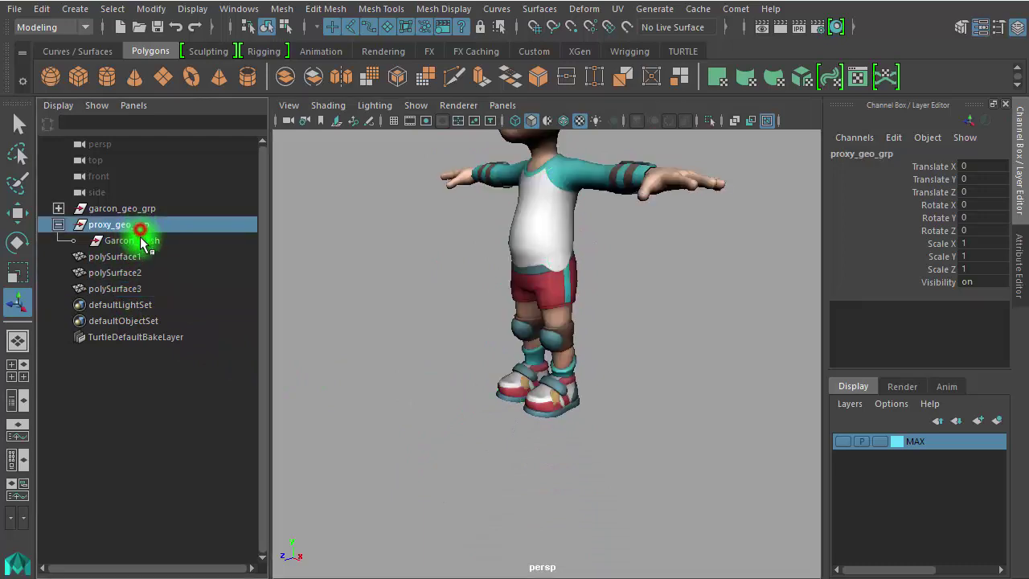
pyautogui.click(138, 241)
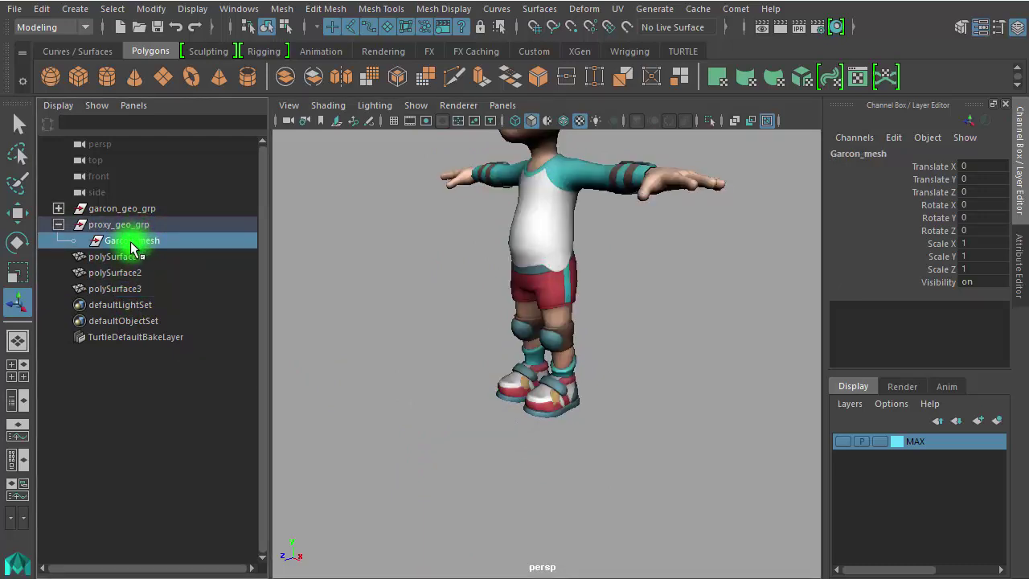
pyautogui.press('Delete')
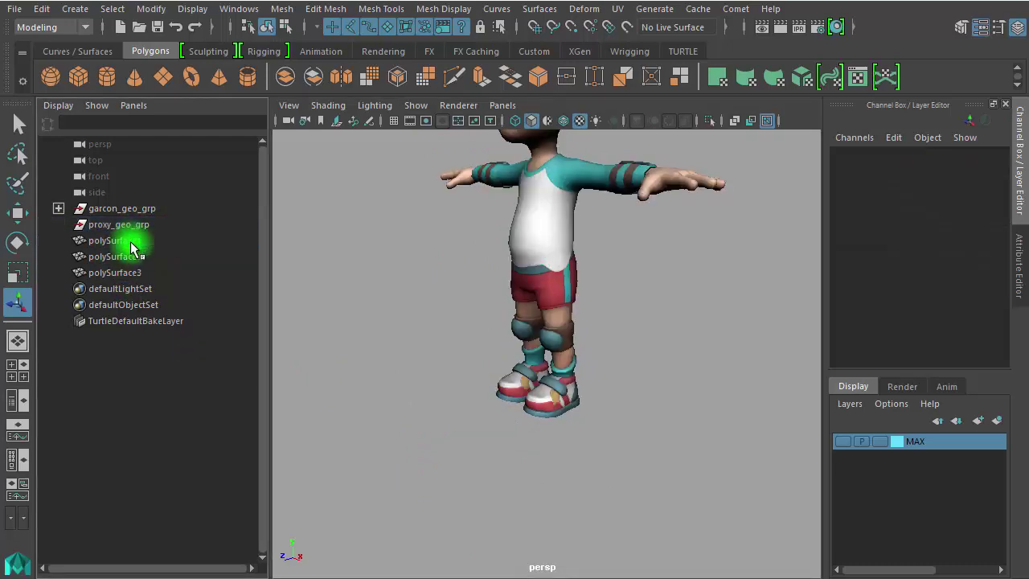
# Parent polySurface1–3 under proxy_geo_grp by dragging them onto it in the Outliner
pyautogui.moveTo(135, 241); pyautogui.dragTo(130, 271)
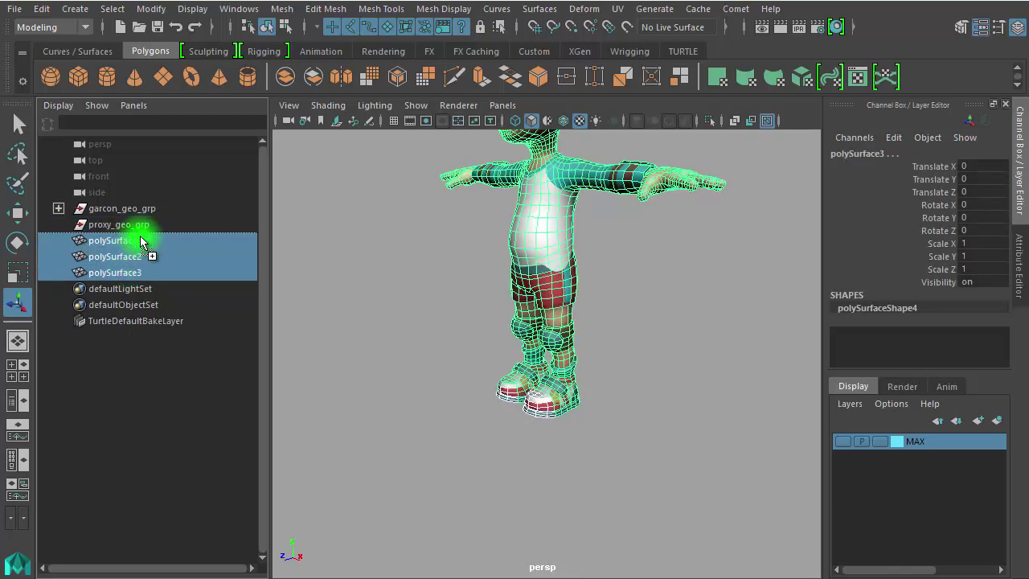
pyautogui.moveTo(150, 225); pyautogui.dragTo(150, 225, button='middle')
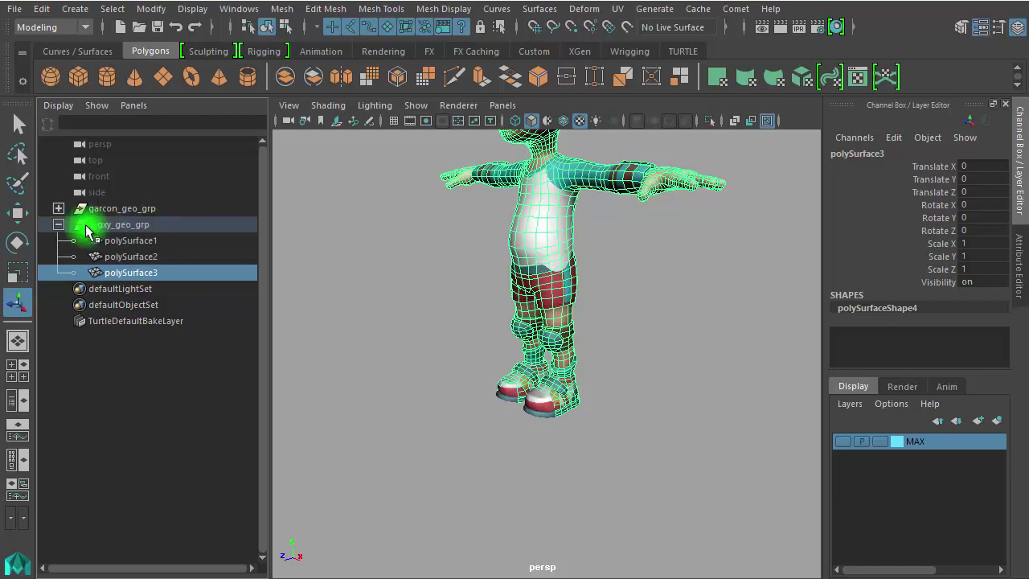
pyautogui.click(59, 225)
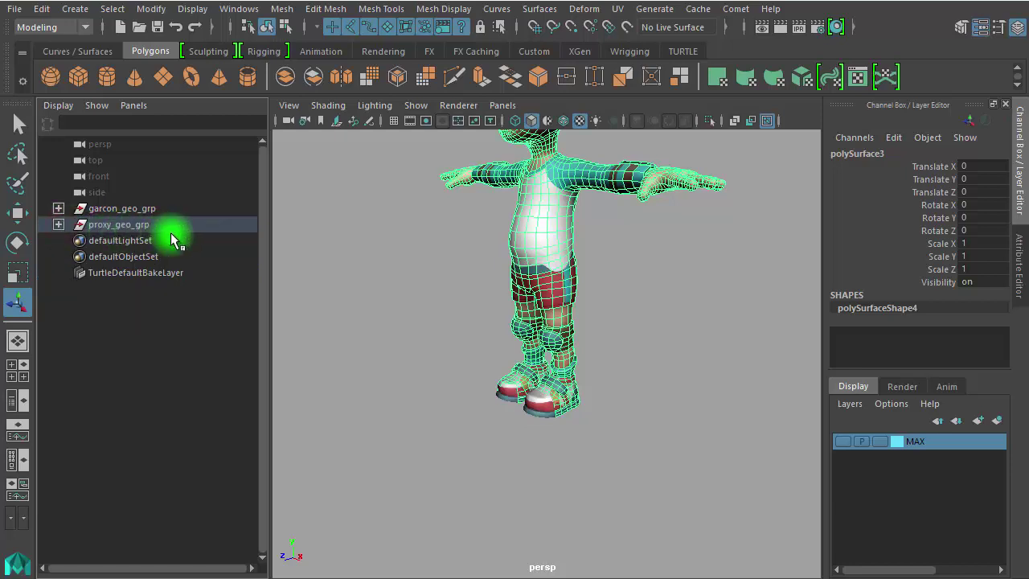
pyautogui.click(59, 226)
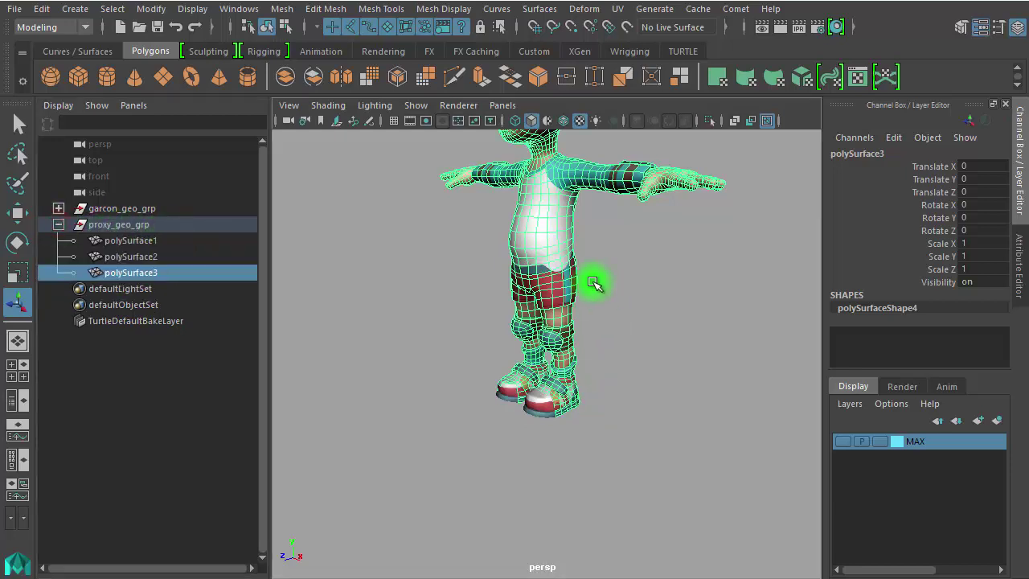
# Orbit around the proxy character to inspect the torso, arm, legs and feet
pyautogui.keyDown('alt'); pyautogui.moveTo(601, 287); pyautogui.dragTo(488, 429); pyautogui.keyUp('alt')
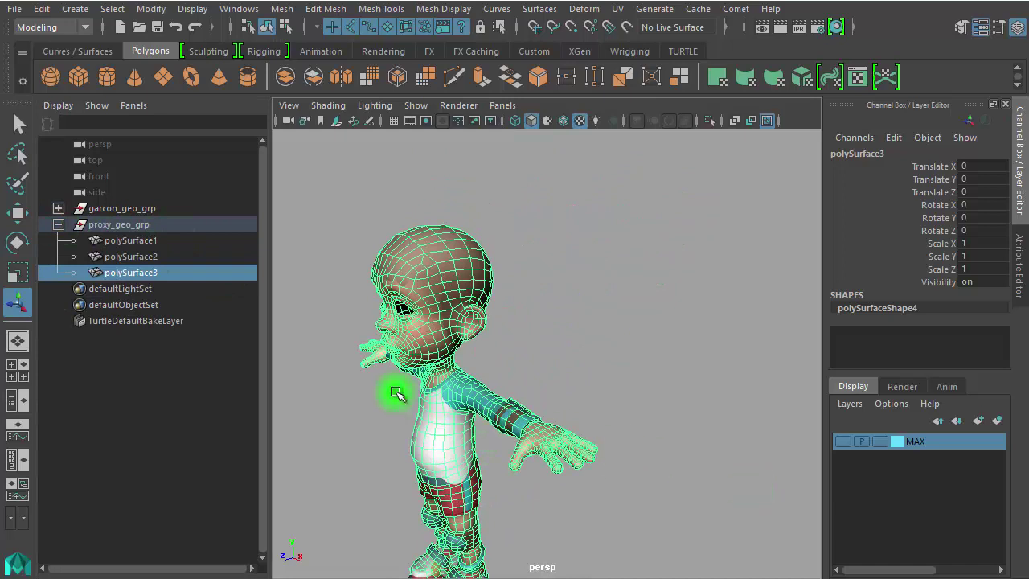
pyautogui.keyDown('alt'); pyautogui.moveTo(397, 392); pyautogui.dragTo(514, 420, button='right'); pyautogui.keyUp('alt')
pyautogui.keyDown('alt'); pyautogui.moveTo(514, 421); pyautogui.dragTo(613, 276); pyautogui.keyUp('alt')
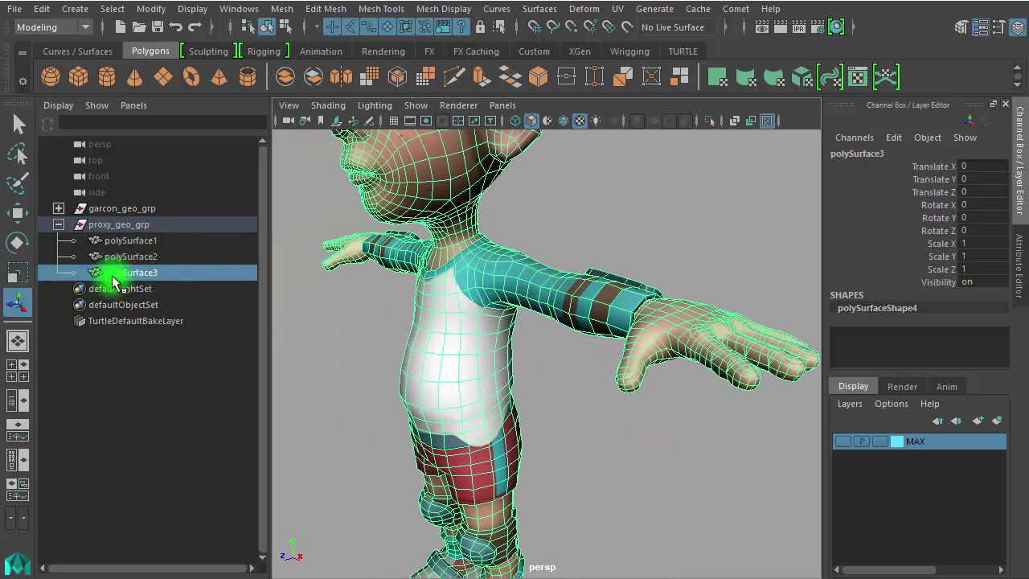
pyautogui.moveTo(453, 455)
pyautogui.keyDown('alt'); pyautogui.mouseDown(button='middle')
pyautogui.moveTo(468, 394)
pyautogui.moveTo(391, 501)
pyautogui.mouseUp(button='middle'); pyautogui.keyUp('alt')
pyautogui.keyDown('alt'); pyautogui.moveTo(391, 500); pyautogui.dragTo(464, 494, button='right'); pyautogui.keyUp('alt')
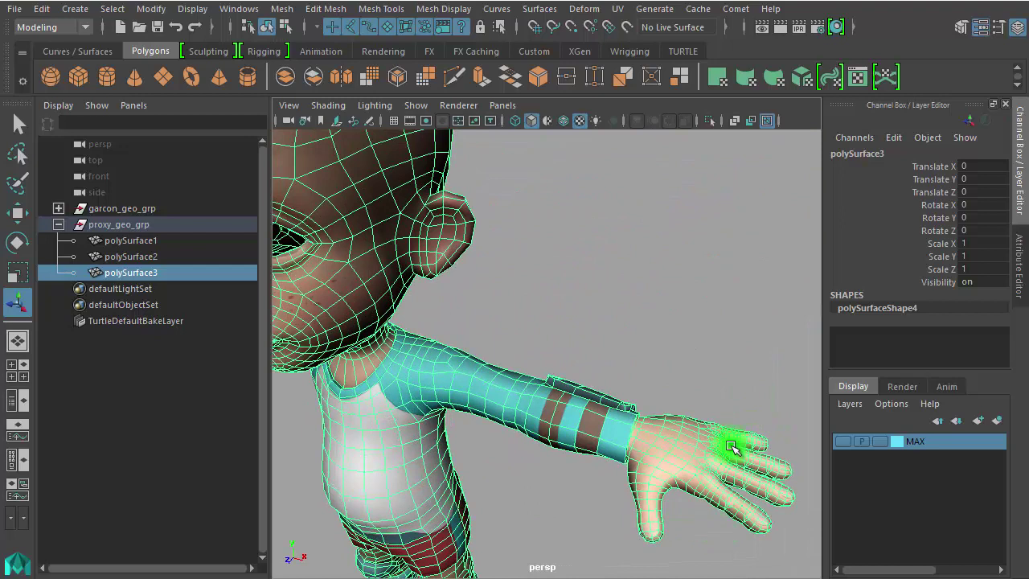
pyautogui.keyDown('alt'); pyautogui.moveTo(415, 402); pyautogui.dragTo(626, 395); pyautogui.keyUp('alt')
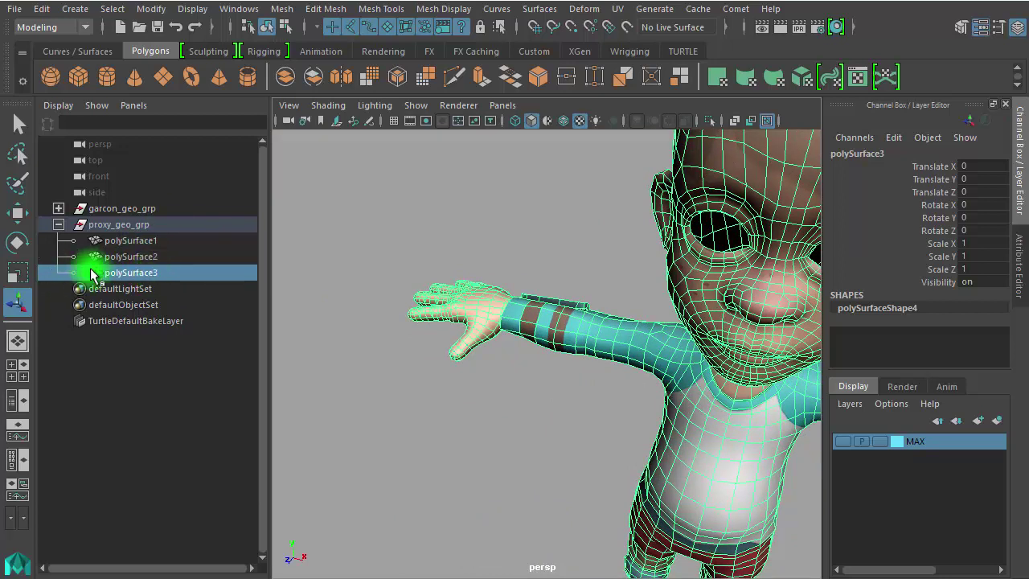
# Collapse proxy_geo_grp, zoom out to a profile view of the boy, and deselect the mesh
pyautogui.click(58, 225)
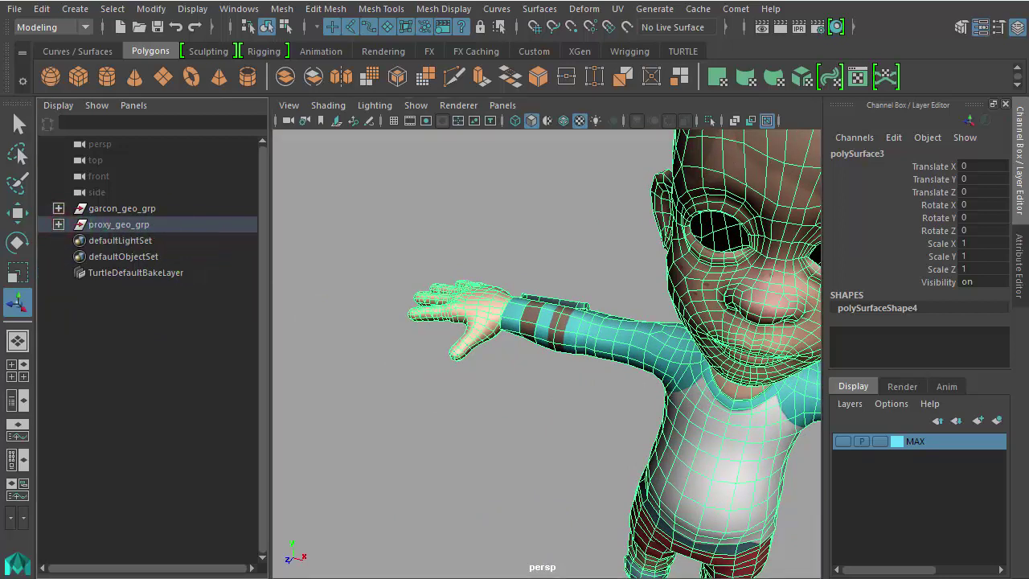
pyautogui.scroll(-1, 632, 340)
pyautogui.scroll(-3, 694, 402)
pyautogui.scroll(-3, 512, 375)
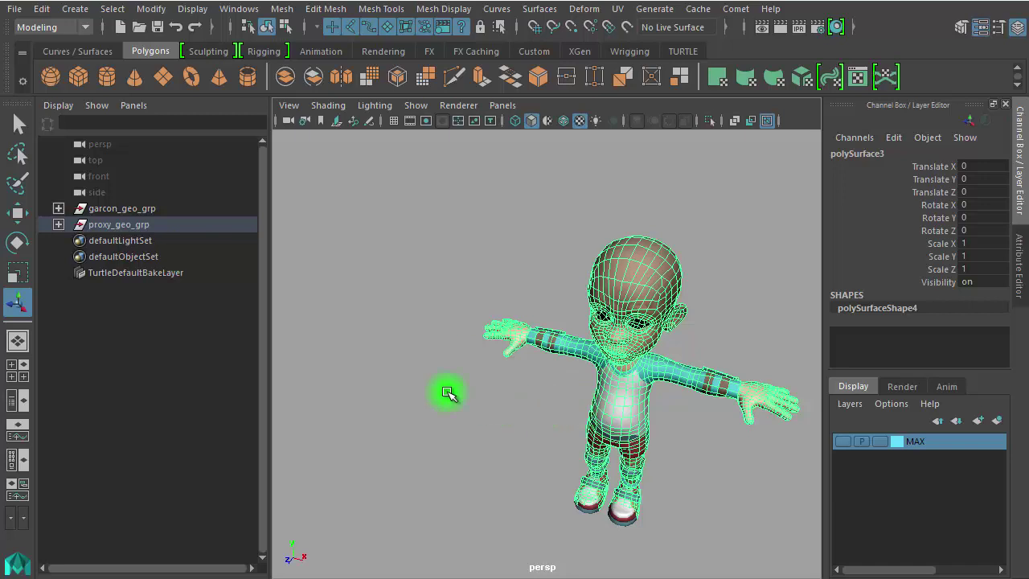
pyautogui.keyDown('alt'); pyautogui.moveTo(441, 389); pyautogui.dragTo(337, 359); pyautogui.keyUp('alt')
pyautogui.keyDown('alt'); pyautogui.moveTo(337, 360); pyautogui.dragTo(602, 396, button='right'); pyautogui.keyUp('alt')
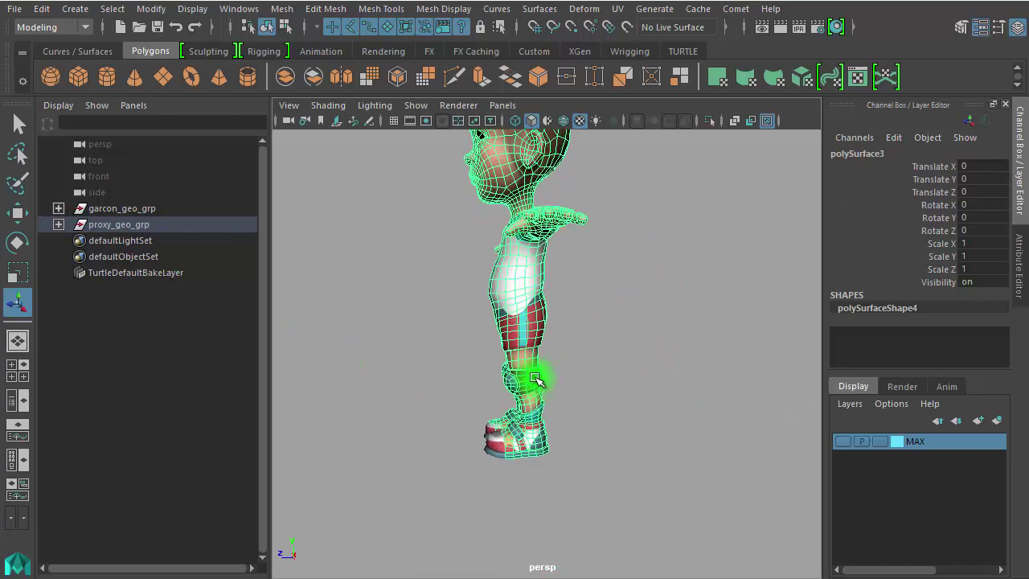
pyautogui.click(602, 397)
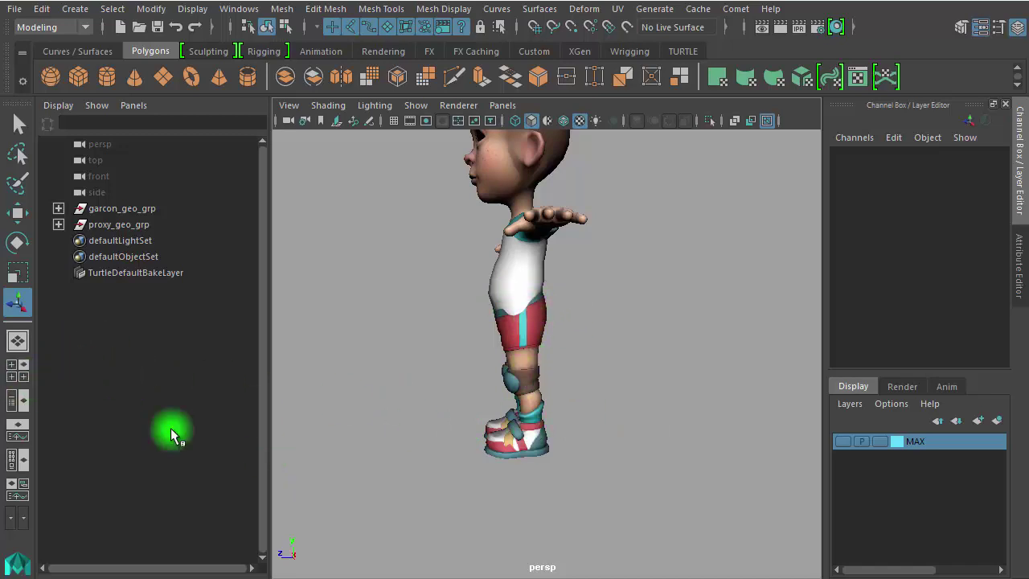
# Maximize the side view and frame the lower leg and boot
pyautogui.click(17, 371)
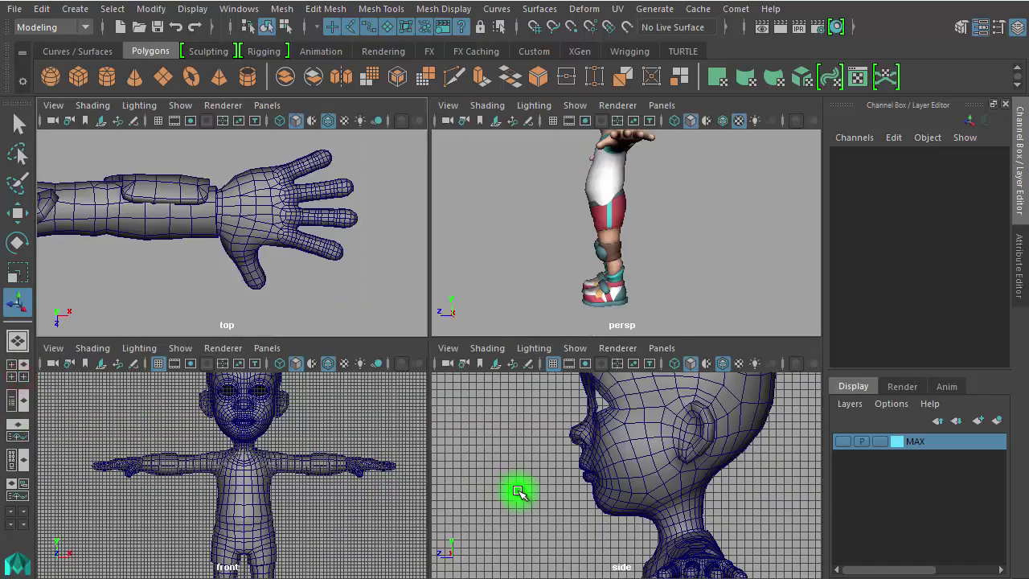
pyautogui.press('space')
pyautogui.keyDown('alt'); pyautogui.moveTo(604, 471); pyautogui.dragTo(602, 160, button='middle'); pyautogui.keyUp('alt')
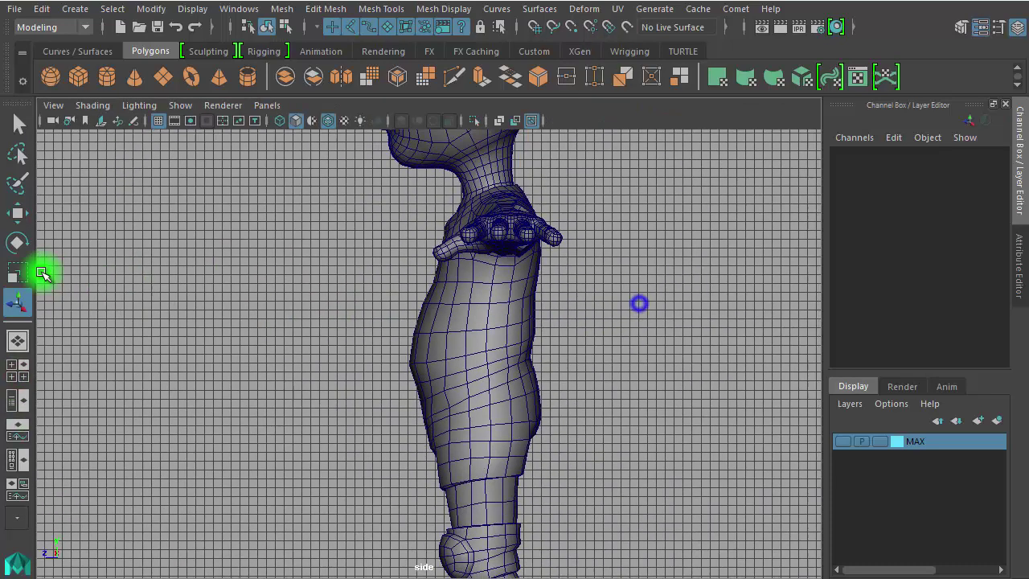
pyautogui.keyDown('alt'); pyautogui.moveTo(316, 317); pyautogui.dragTo(287, 92, button='middle'); pyautogui.keyUp('alt')
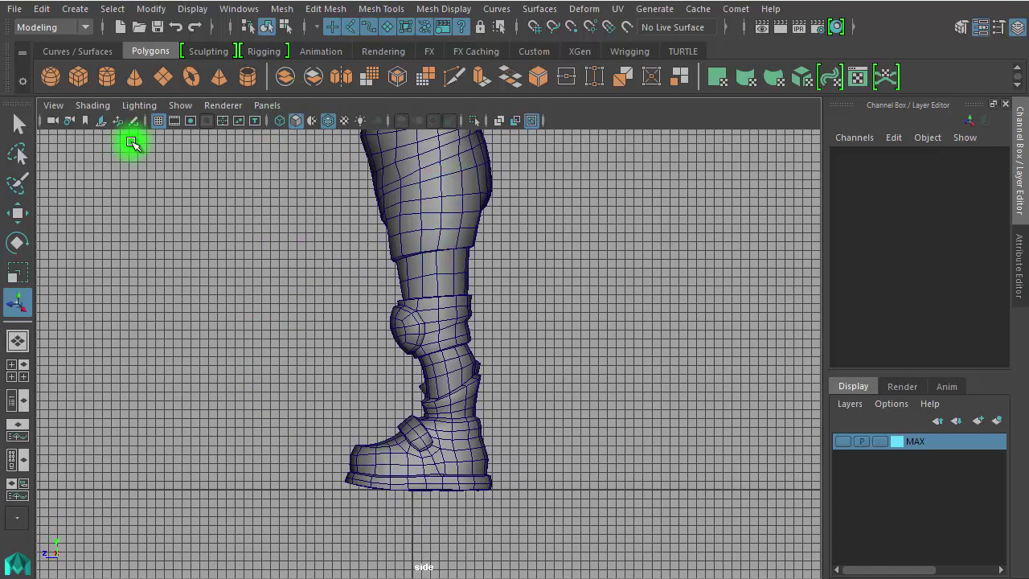
# Hide the grid and show the leg smooth shaded with wireframe on shaded
pyautogui.click(157, 121)
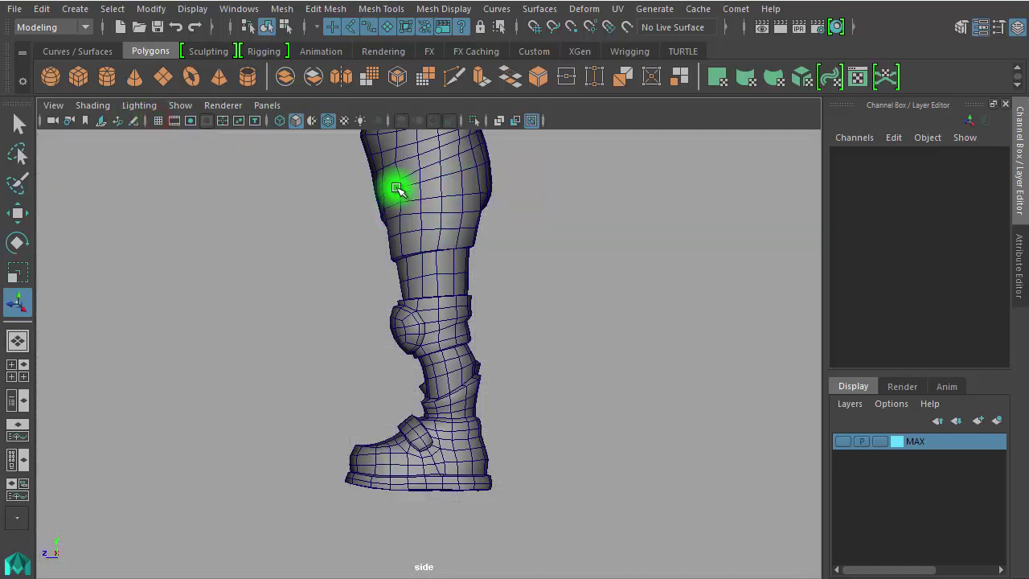
pyautogui.click(330, 122)
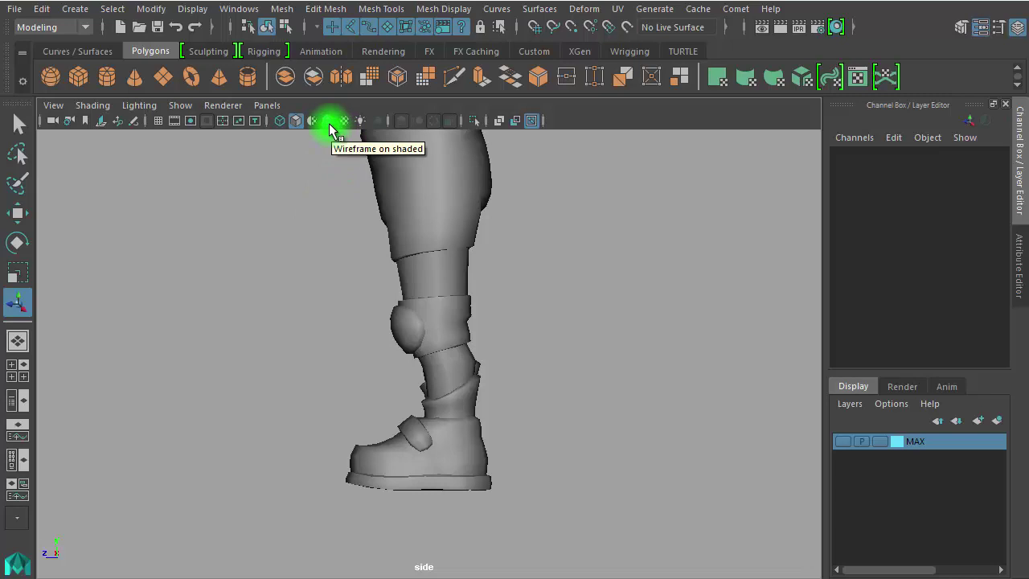
pyautogui.click(298, 121)
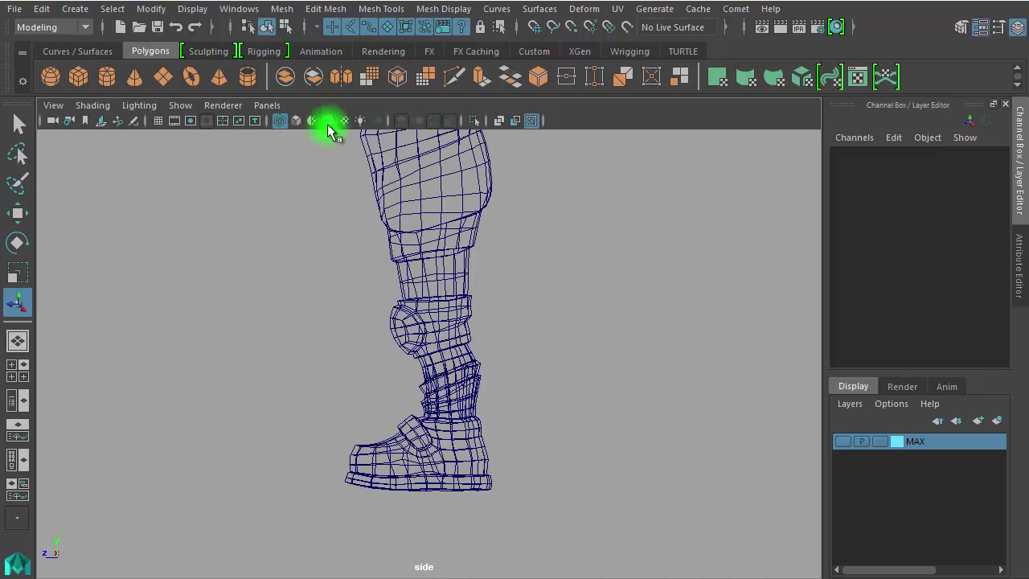
pyautogui.click(295, 122)
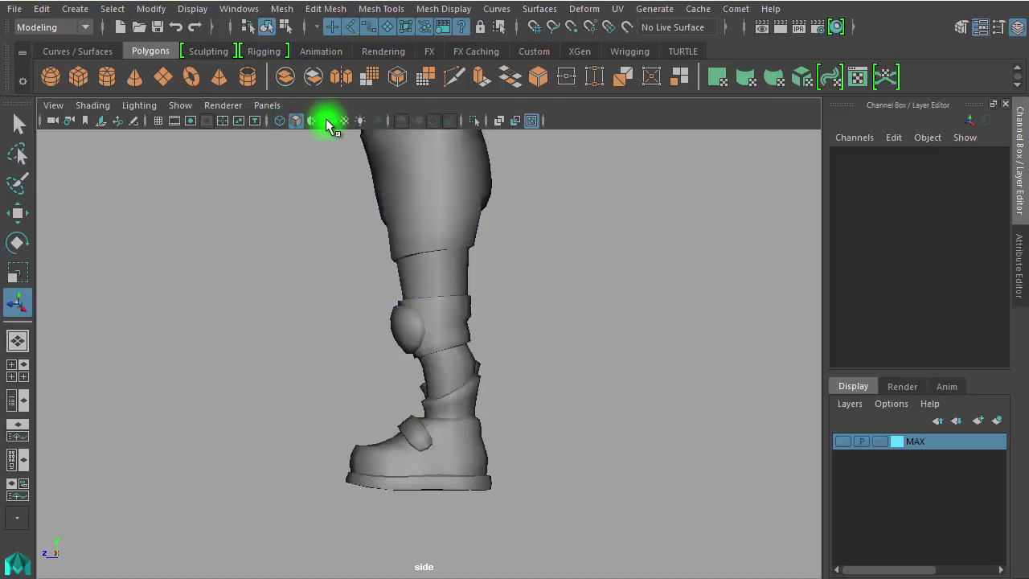
pyautogui.click(327, 121)
pyautogui.scroll(2, 518, 371)
pyautogui.keyDown('alt'); pyautogui.moveTo(583, 381); pyautogui.dragTo(591, 440, button='middle'); pyautogui.keyUp('alt')
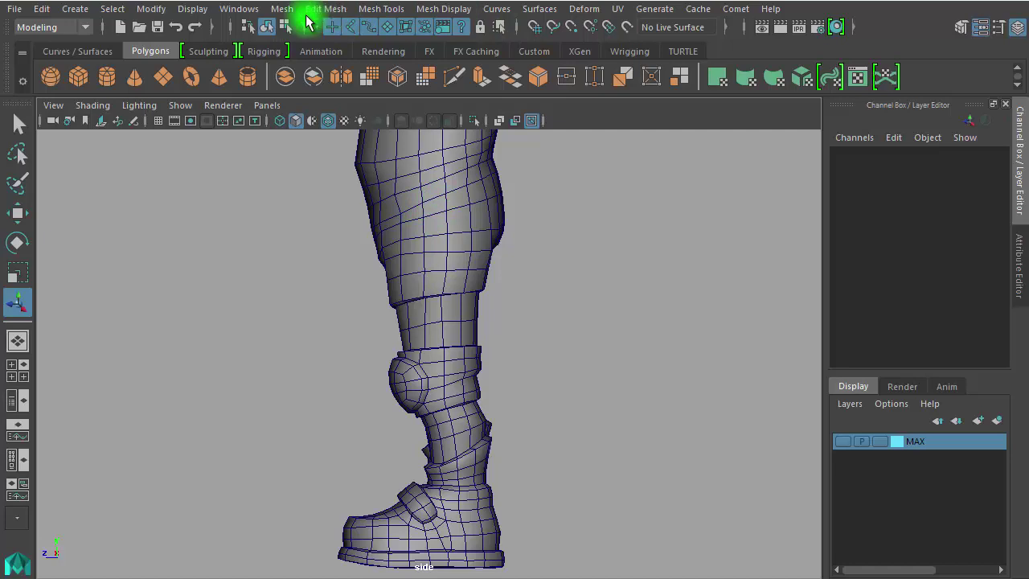
# Switch to the Rigging menu set and reset the Create Joints tool settings to defaults
pyautogui.click(56, 27)
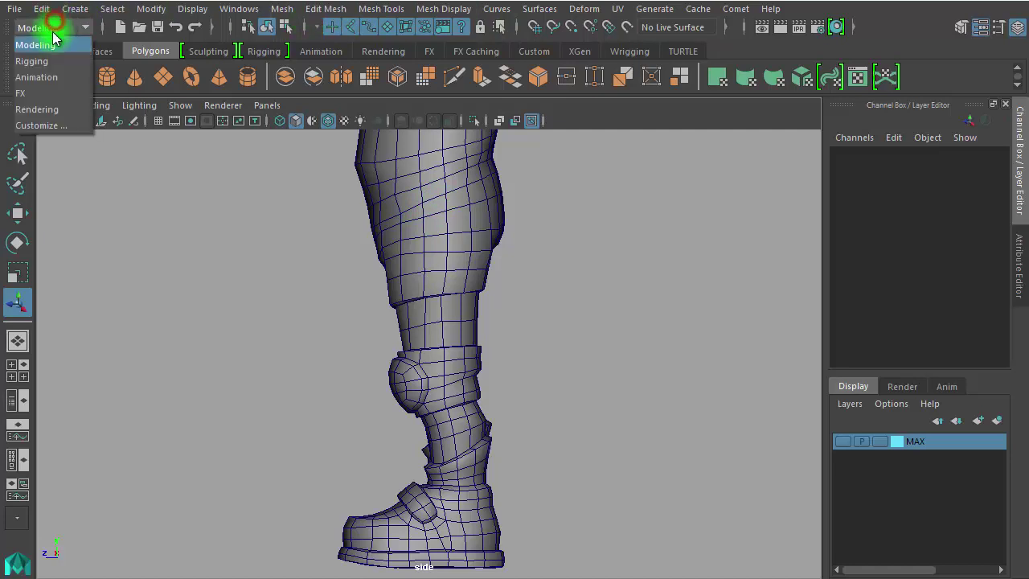
pyautogui.click(32, 62)
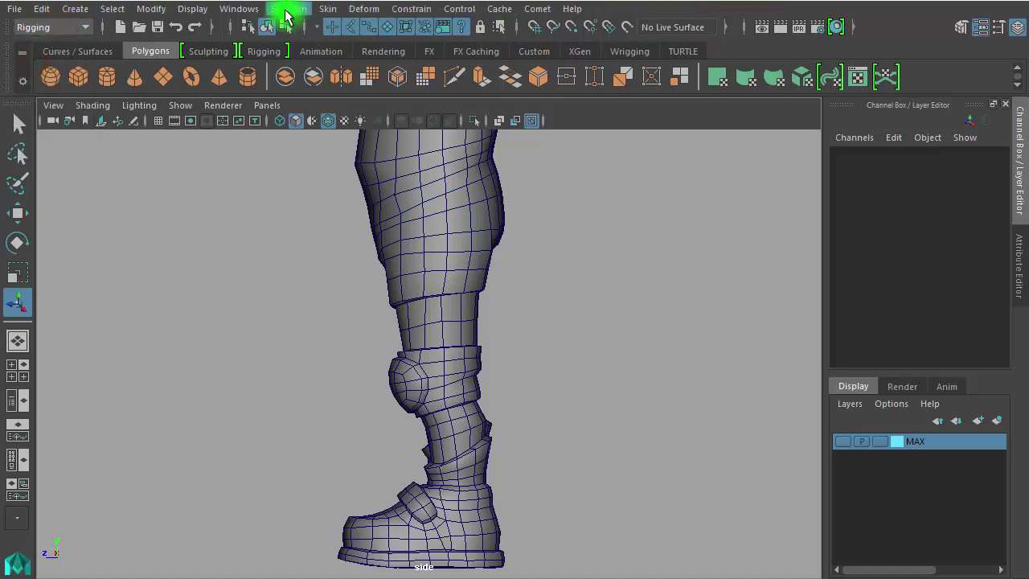
pyautogui.click(287, 9)
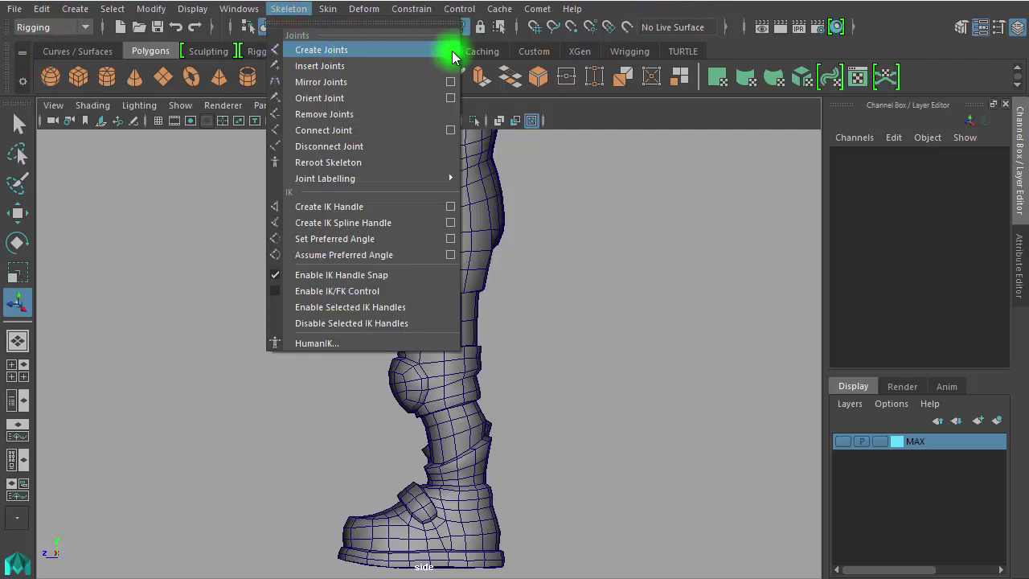
pyautogui.click(451, 51)
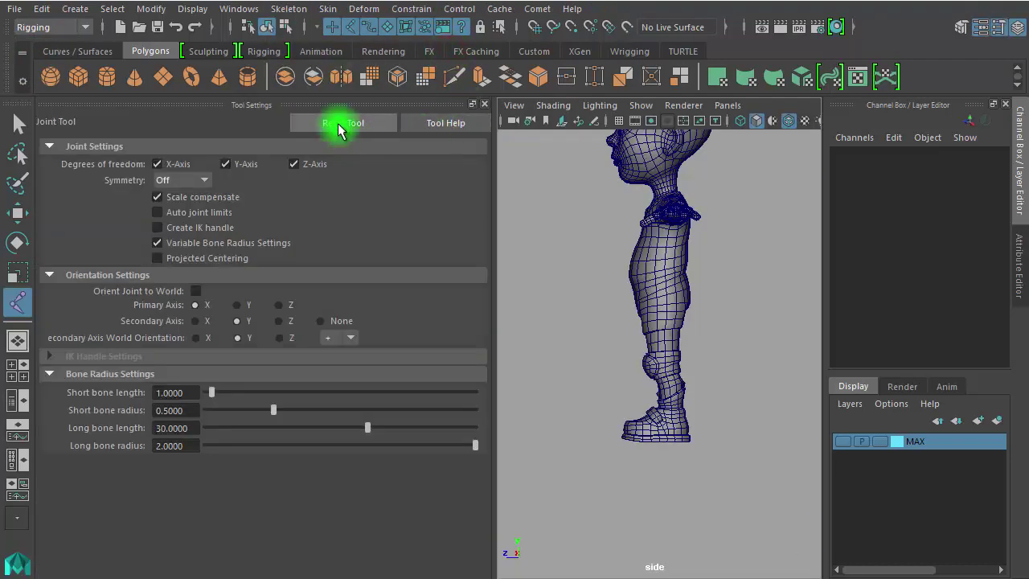
pyautogui.click(338, 126)
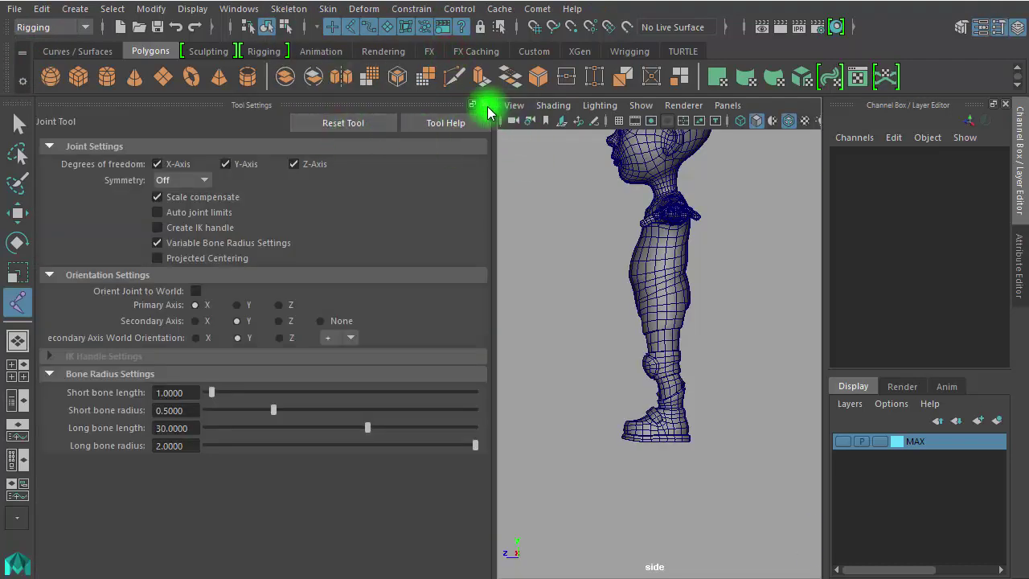
pyautogui.click(486, 107)
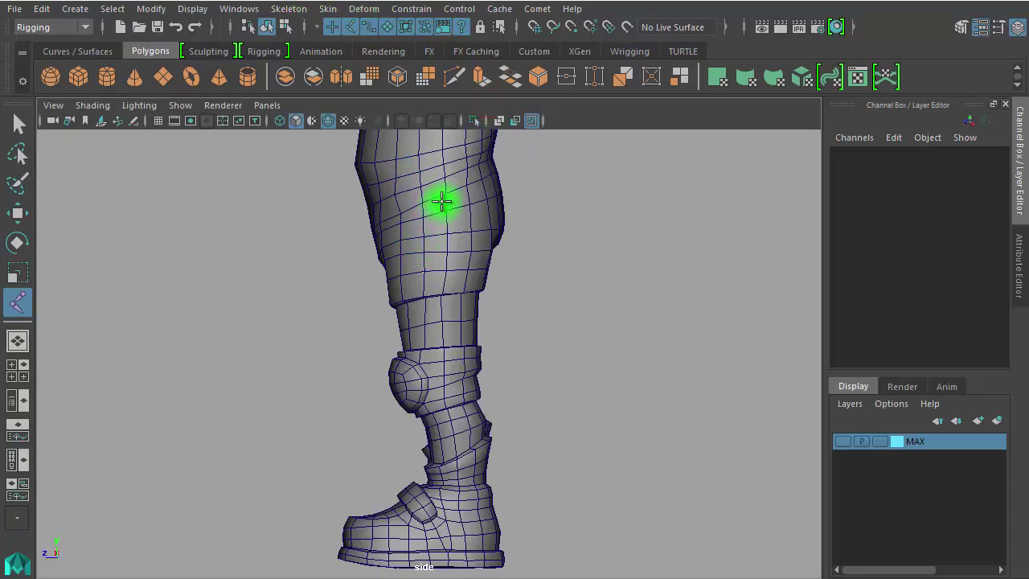
# Draw six joints from the thigh through knee and ankle to the foot
pyautogui.click(390, 168)
pyautogui.click(455, 232)
pyautogui.click(351, 253)
pyautogui.click(455, 368)
pyautogui.click(533, 445)
pyautogui.click(376, 473)
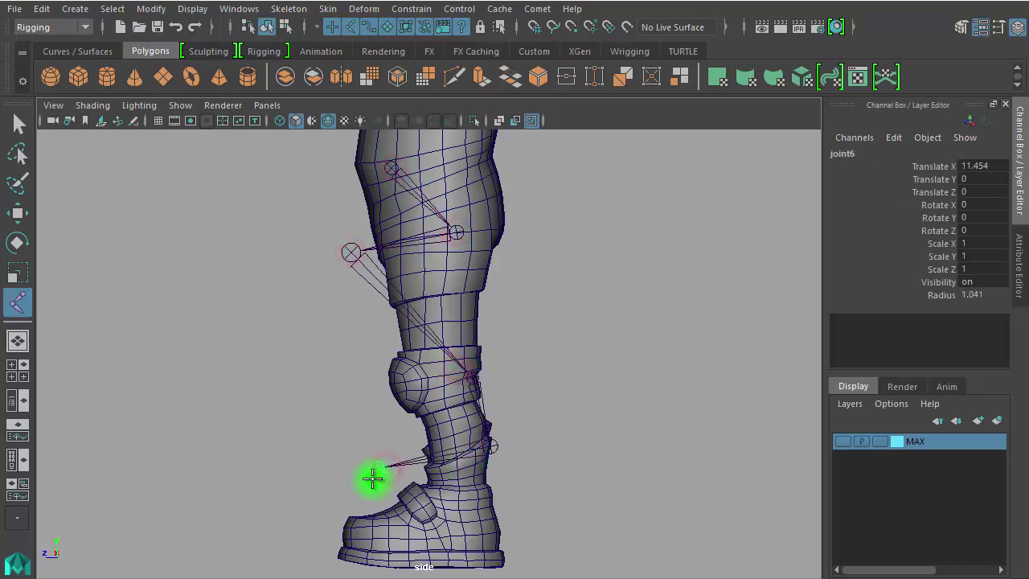
pyautogui.press('Return')
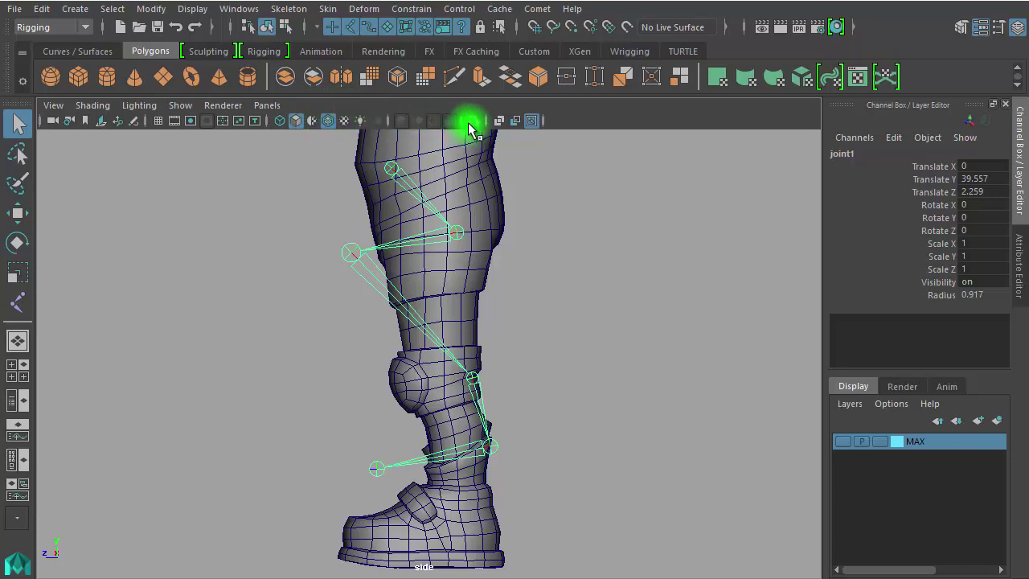
# Turn off X-ray joints and draw a trial joint chain down the leg to the toe
pyautogui.click(536, 121)
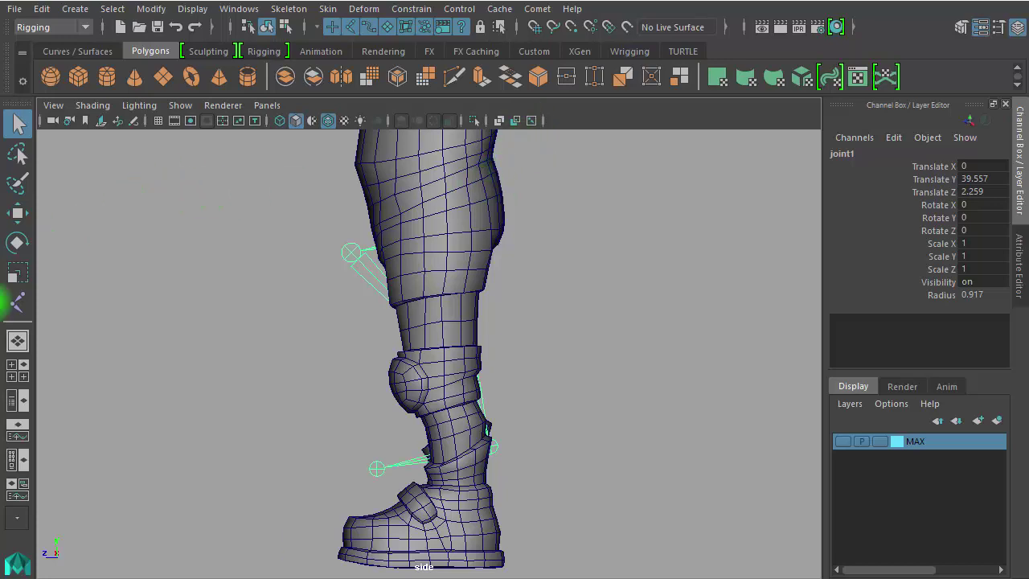
pyautogui.click(16, 302)
pyautogui.click(308, 208)
pyautogui.click(447, 193)
pyautogui.click(444, 283)
pyautogui.click(443, 310)
pyautogui.click(426, 378)
pyautogui.click(452, 466)
pyautogui.click(444, 527)
pyautogui.click(410, 530)
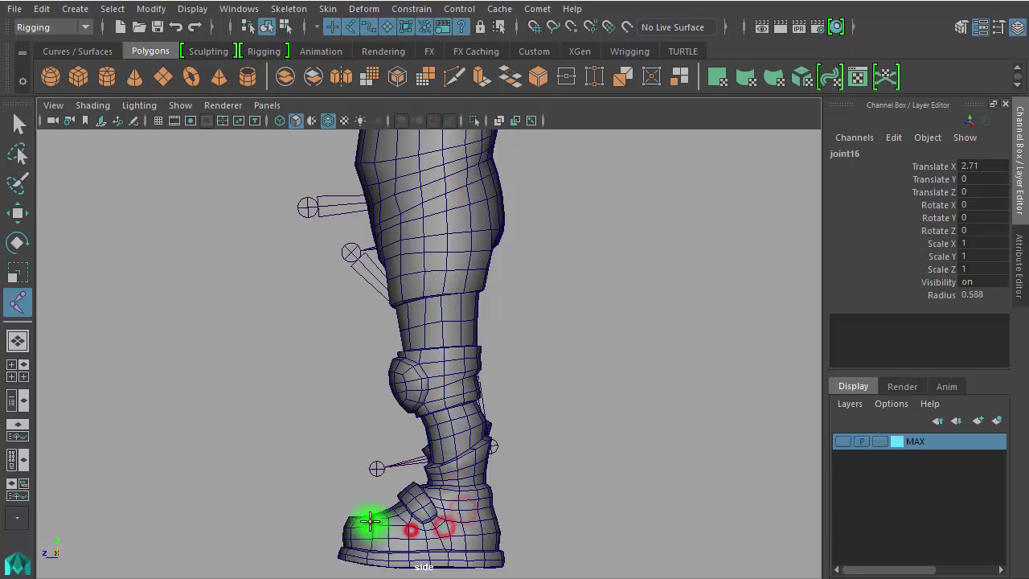
pyautogui.click(374, 524)
pyautogui.click(296, 468)
pyautogui.press('q')
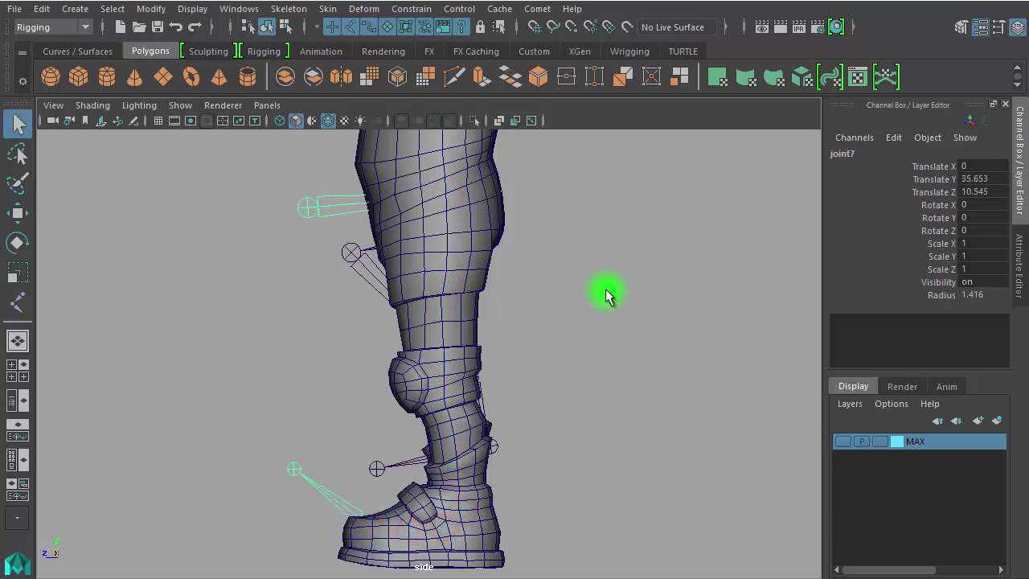
# Turn X-ray joints back on, then marquee-select and remove all joints on the leg
pyautogui.click(531, 121)
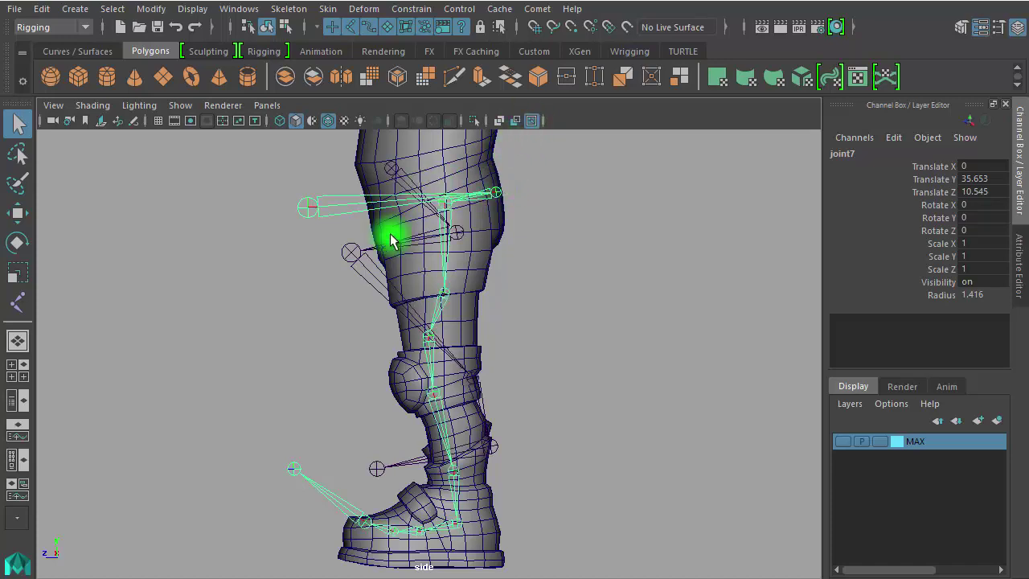
pyautogui.moveTo(257, 300)
pyautogui.mouseDown()
pyautogui.moveTo(430, 219)
pyautogui.moveTo(453, 178)
pyautogui.mouseUp()
pyautogui.hotkey('ctrl', 'h')
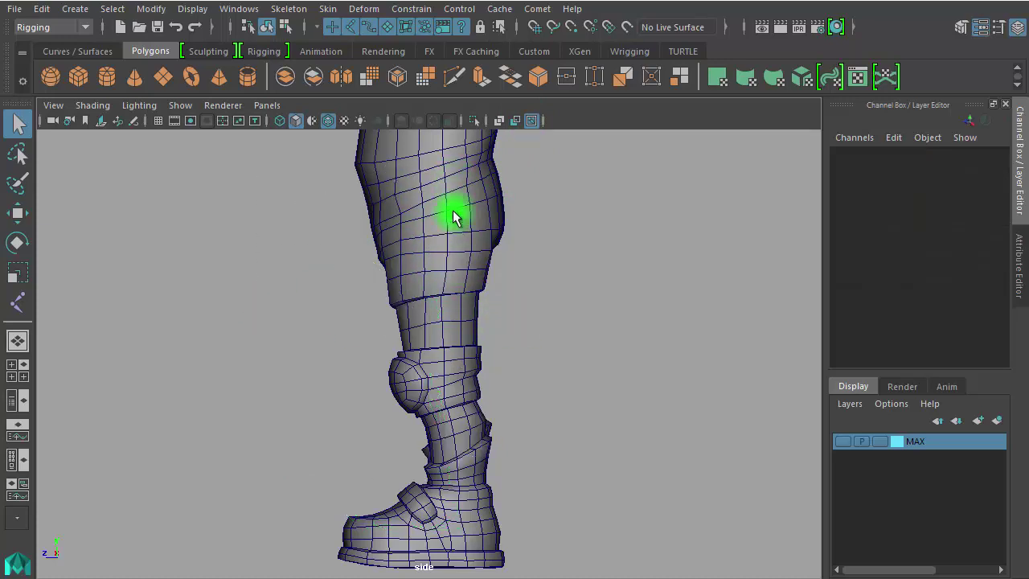
# Return to the maximized side view and cycle display modes, ending on plain shaded (5)
pyautogui.click(17, 405)
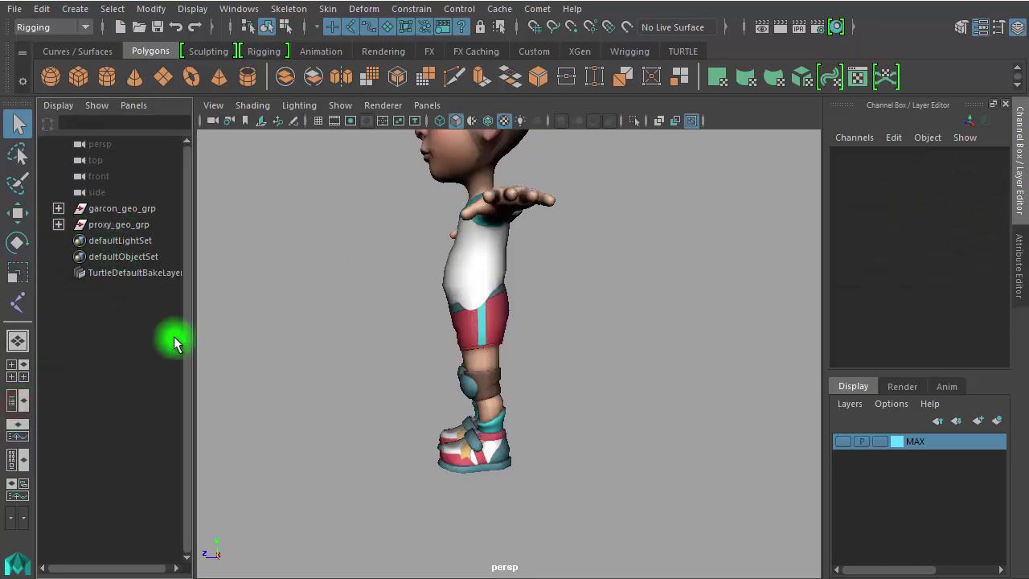
pyautogui.click(20, 382)
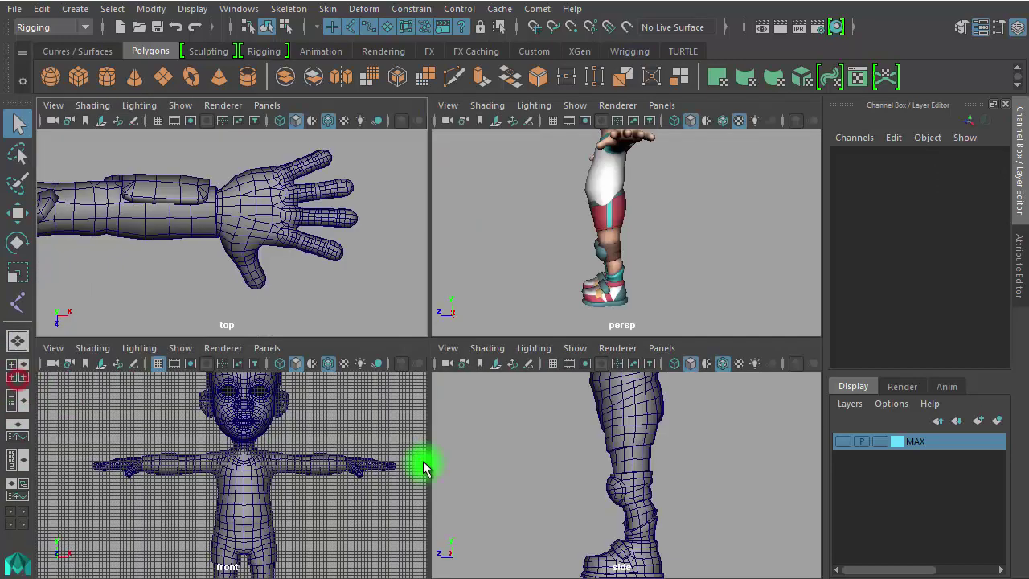
pyautogui.press('space')
pyautogui.press('6')
pyautogui.press('5')
pyautogui.press('6')
pyautogui.press('5')
pyautogui.press('4')
pyautogui.press('5')
pyautogui.press('6')
pyautogui.press('5')
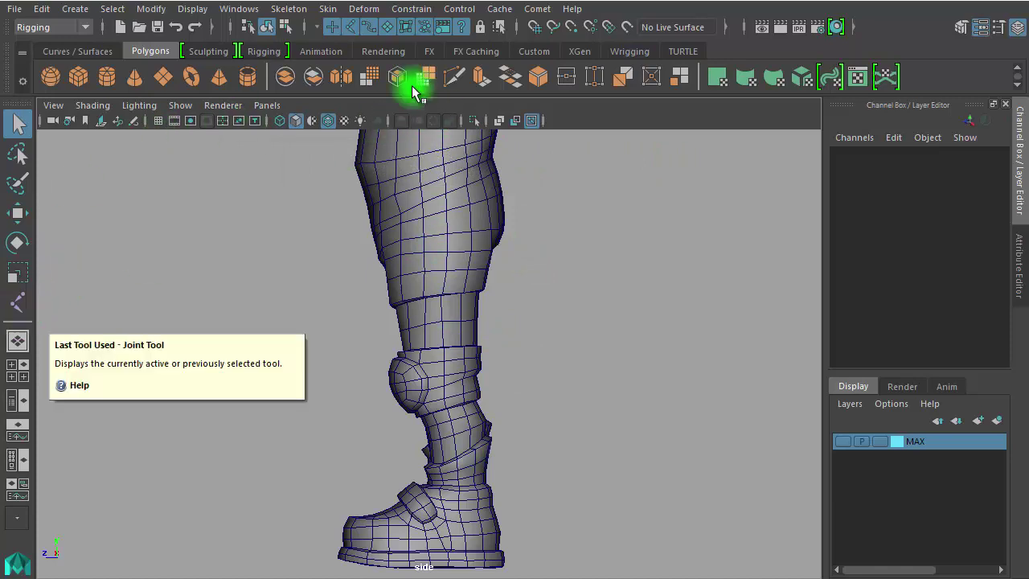
# Start the Joint tool and place joints at the thigh and knee
pyautogui.click(296, 11)
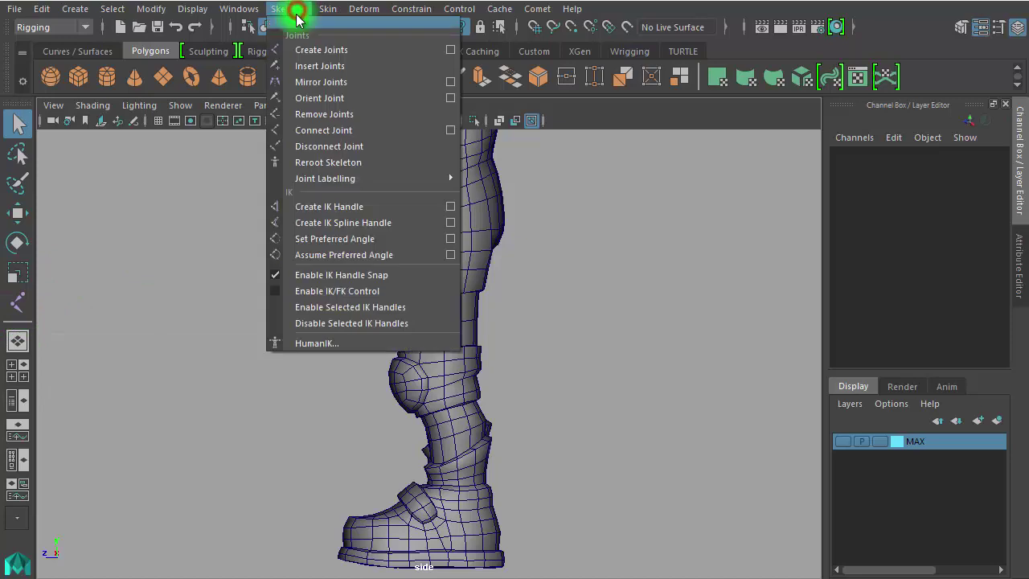
pyautogui.click(305, 52)
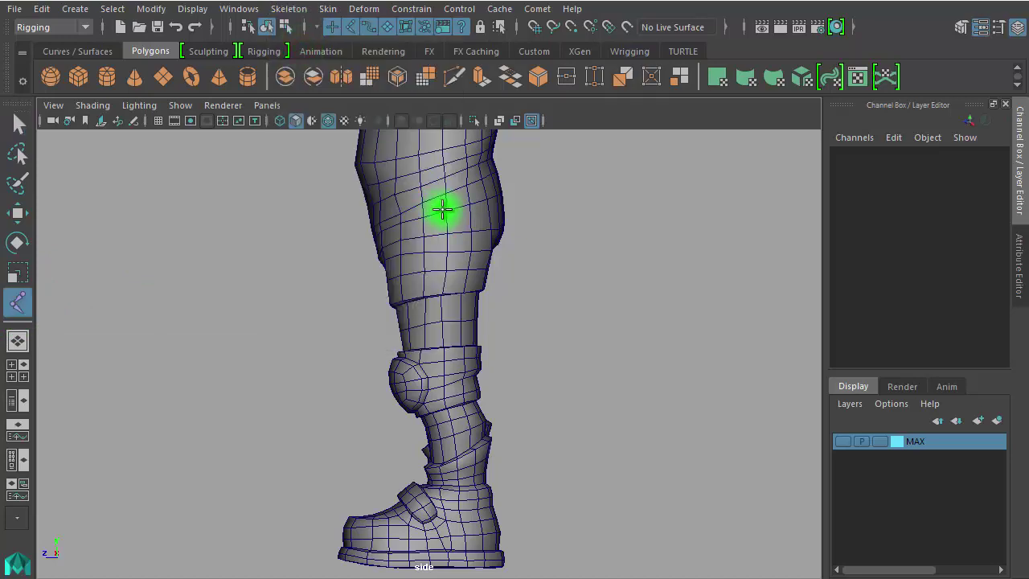
pyautogui.click(442, 210)
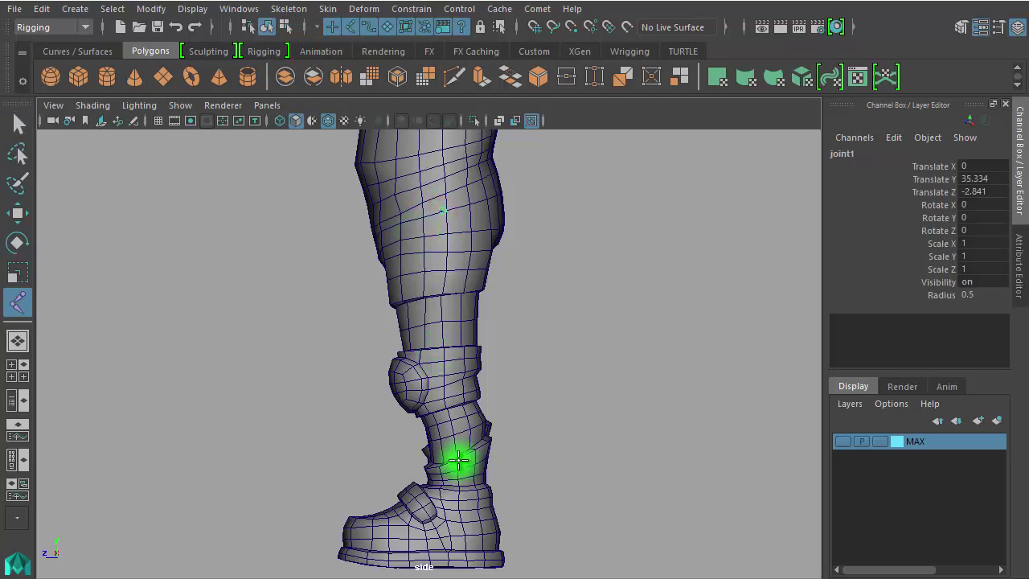
pyautogui.scroll(3, 403, 409)
pyautogui.moveTo(712, 413)
pyautogui.keyDown('alt'); pyautogui.mouseDown(button='middle')
pyautogui.moveTo(678, 209)
pyautogui.moveTo(666, 264)
pyautogui.mouseUp(button='middle'); pyautogui.keyUp('alt')
pyautogui.scroll(1, 666, 265)
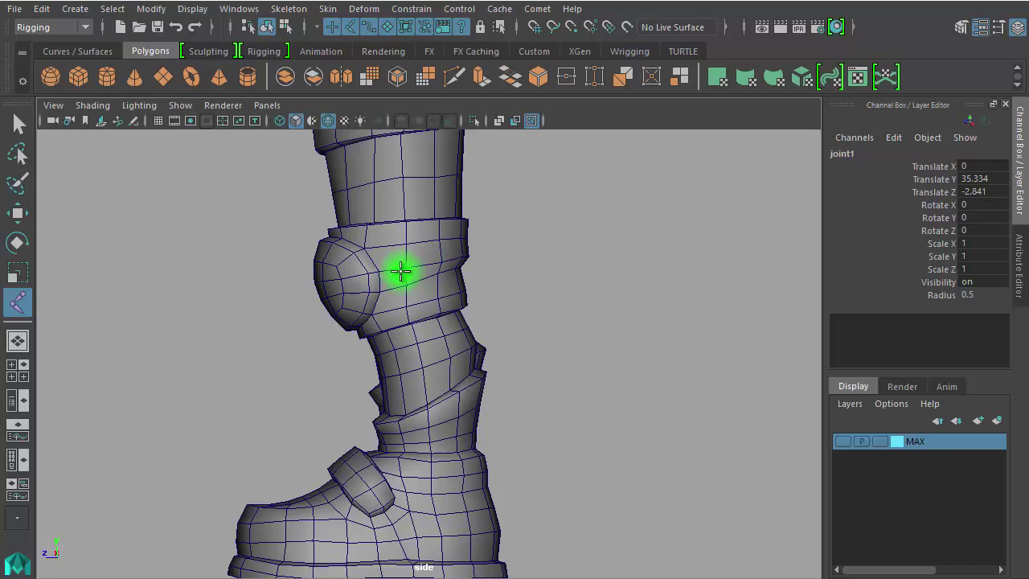
pyautogui.click(404, 272)
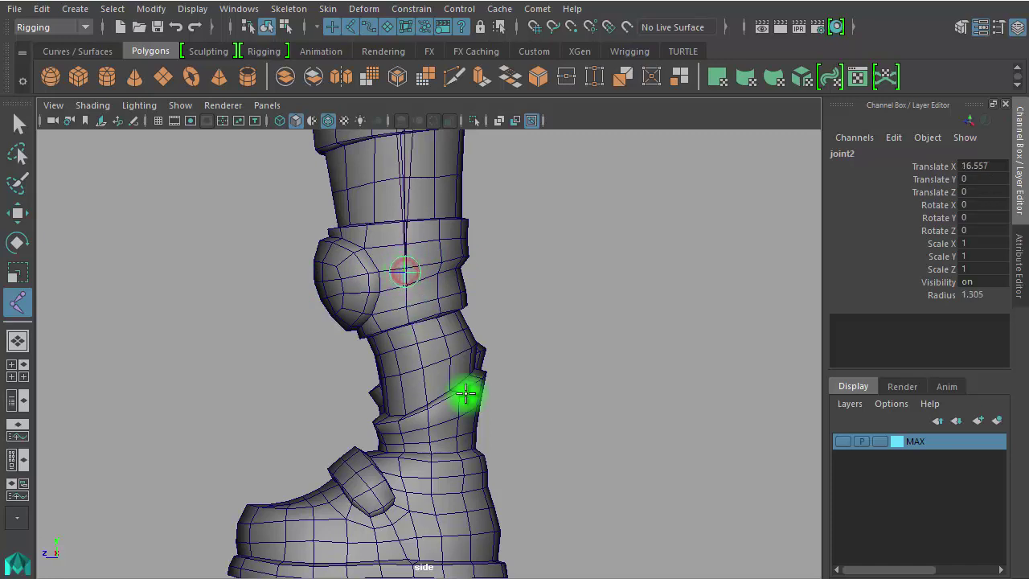
# Zoom in on the boot and place an ankle joint above it
pyautogui.keyDown('alt'); pyautogui.moveTo(522, 474); pyautogui.dragTo(529, 504, button='right'); pyautogui.keyUp('alt')
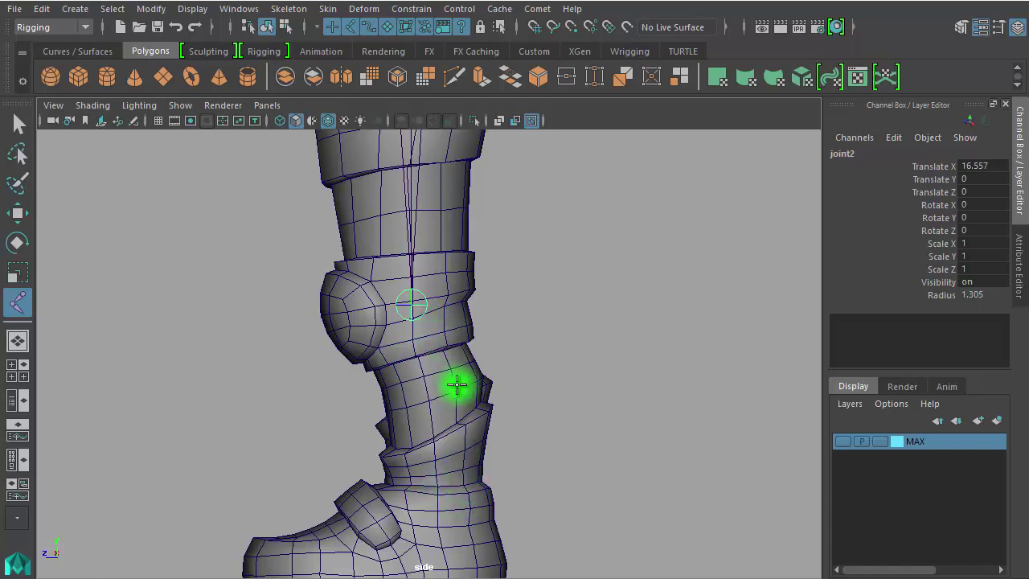
pyautogui.keyDown('alt'); pyautogui.moveTo(476, 420); pyautogui.dragTo(454, 270, button='middle'); pyautogui.keyUp('alt')
pyautogui.keyDown('alt'); pyautogui.moveTo(455, 271); pyautogui.dragTo(559, 287, button='right'); pyautogui.keyUp('alt')
pyautogui.keyDown('alt'); pyautogui.moveTo(563, 287); pyautogui.dragTo(580, 420, button='middle'); pyautogui.keyUp('alt')
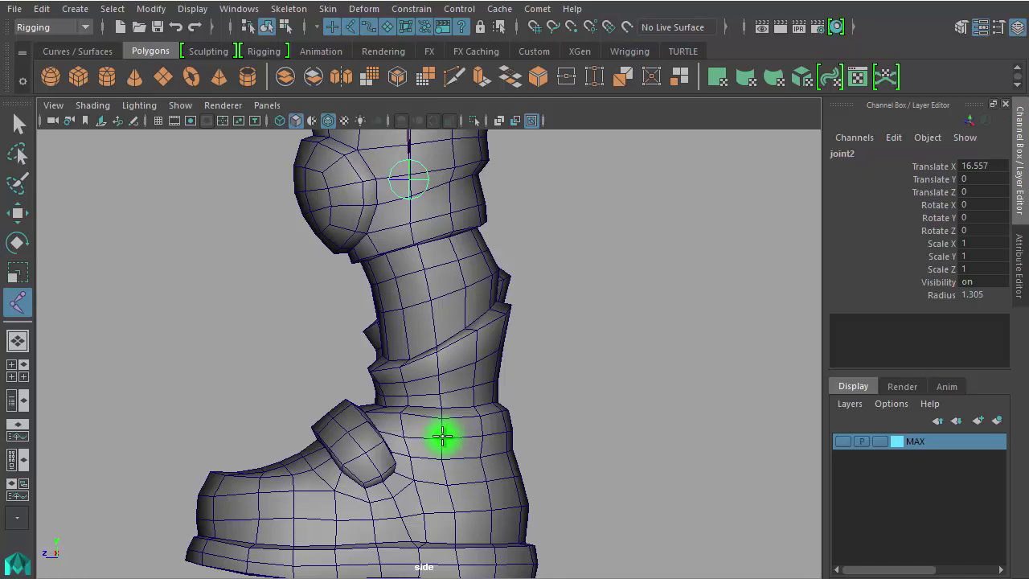
pyautogui.click(441, 436)
# Undo the misplaced foot joint and place joint4 at the boot's heel
pyautogui.keyDown('alt'); pyautogui.moveTo(565, 478); pyautogui.dragTo(552, 276, button='middle'); pyautogui.keyUp('alt')
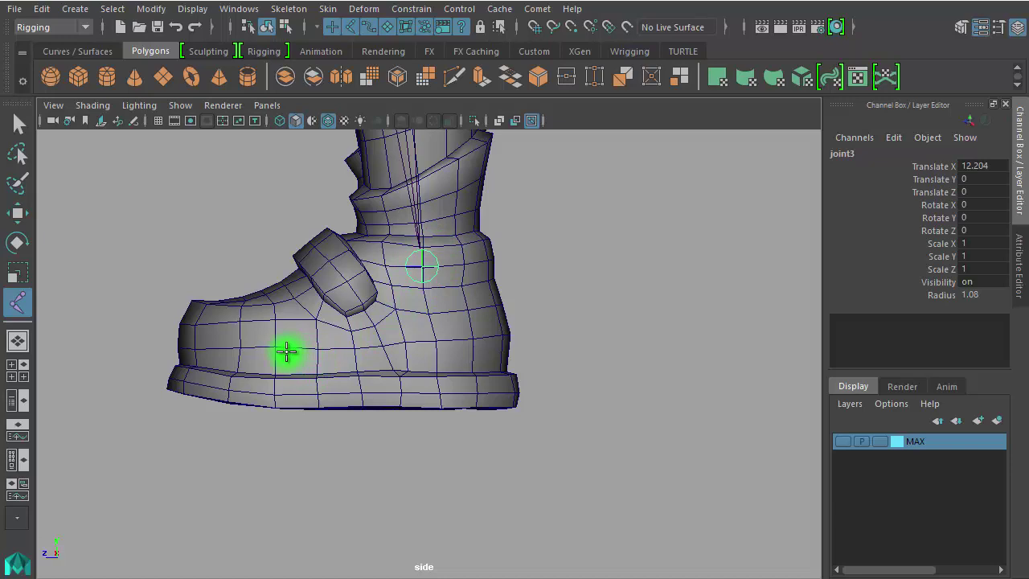
pyautogui.click(274, 353)
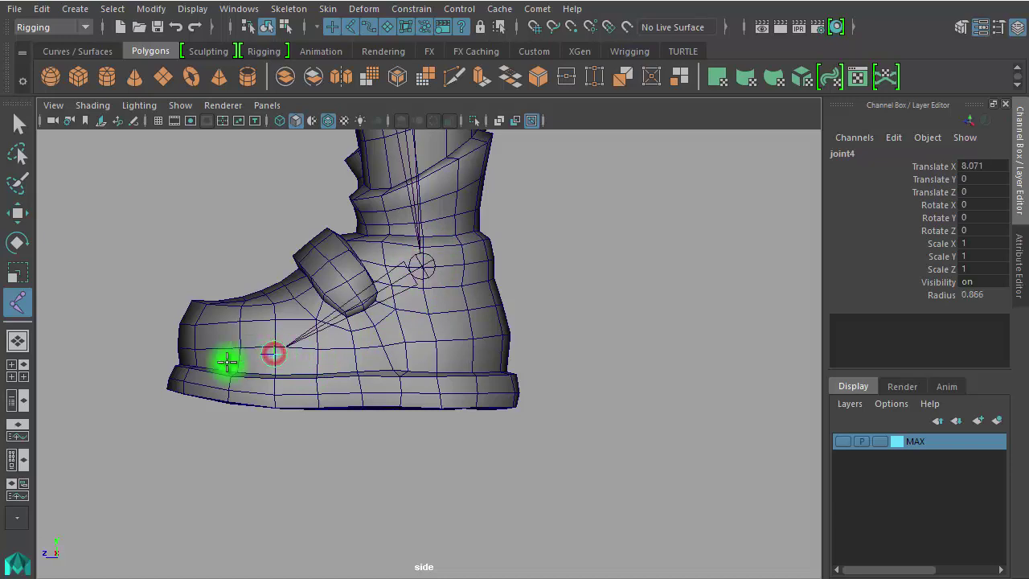
pyautogui.click(169, 384)
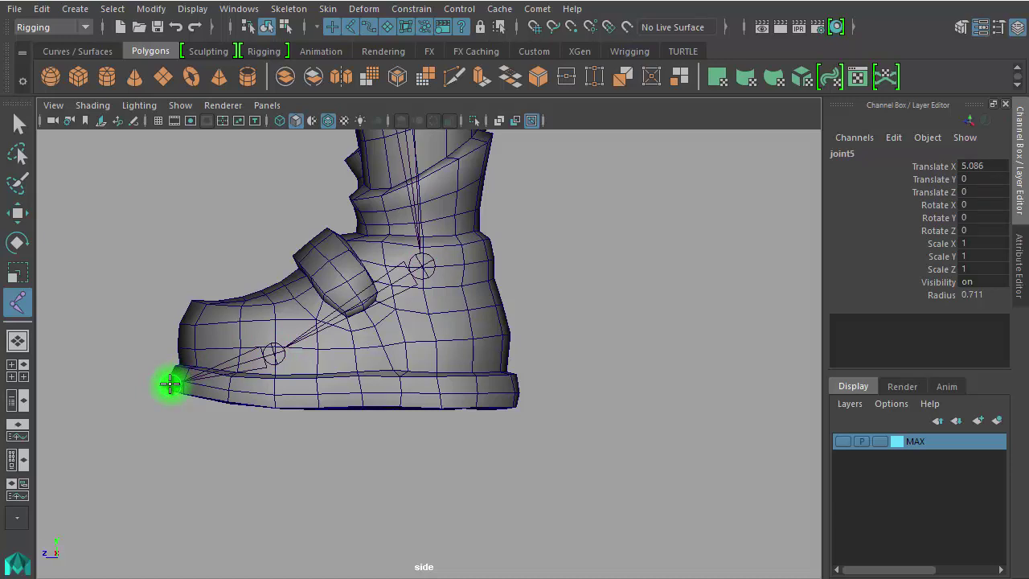
pyautogui.hotkey('ctrl', 'z')
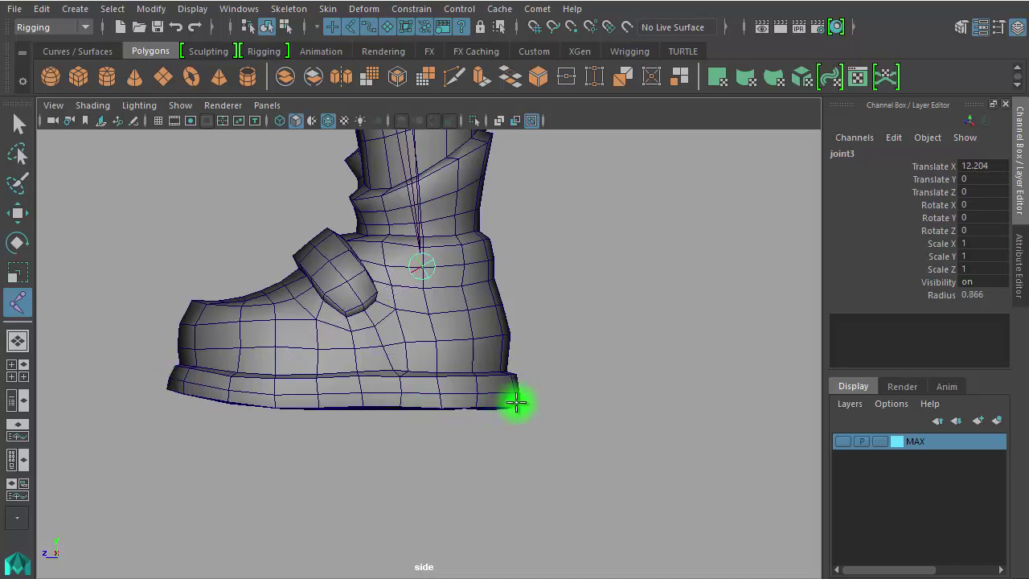
pyautogui.click(514, 406)
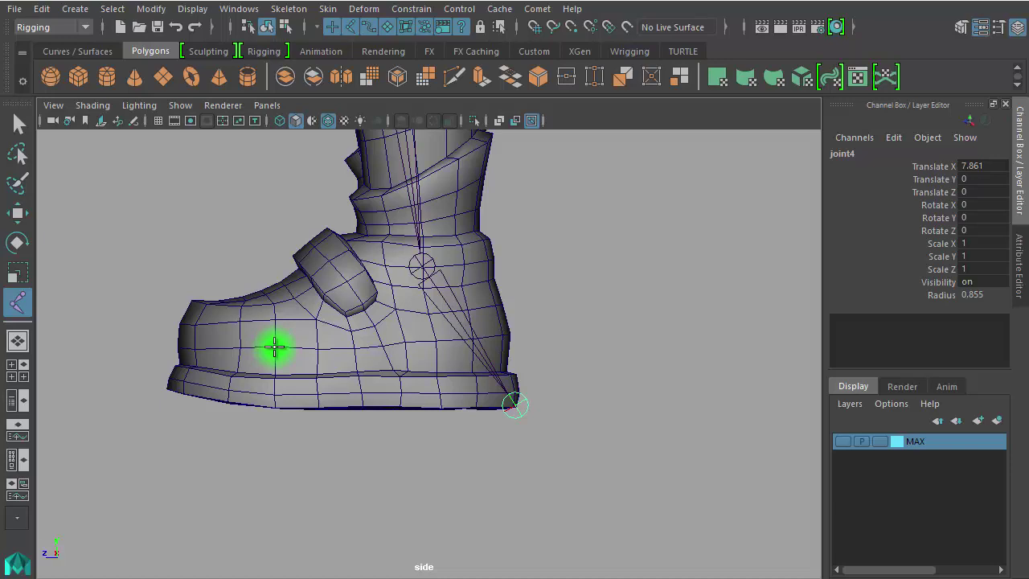
# Place joint5 at the ball of the foot and joint6 at the boot's toe tip
pyautogui.click(274, 347)
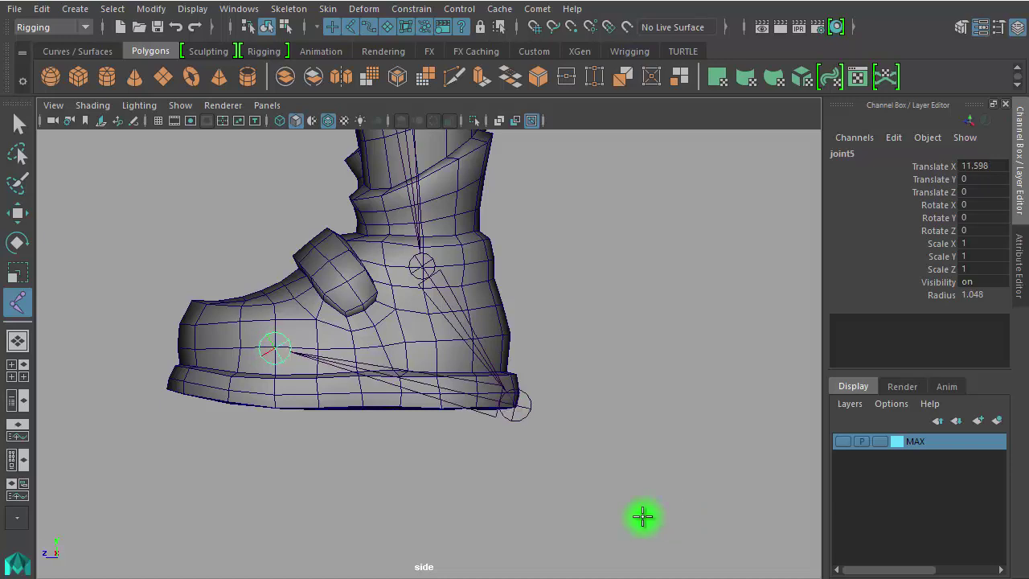
pyautogui.keyDown('alt'); pyautogui.moveTo(103, 429); pyautogui.dragTo(356, 458, button='right'); pyautogui.keyUp('alt')
pyautogui.moveTo(356, 459)
pyautogui.keyDown('alt'); pyautogui.mouseDown(button='middle')
pyautogui.moveTo(555, 454)
pyautogui.moveTo(634, 437)
pyautogui.mouseUp(button='middle'); pyautogui.keyUp('alt')
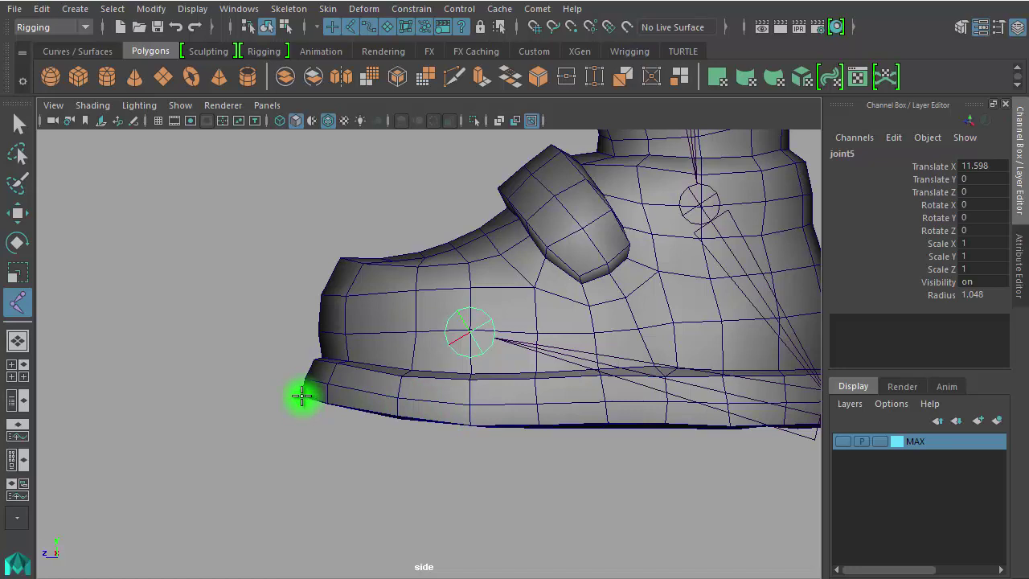
pyautogui.click(302, 394)
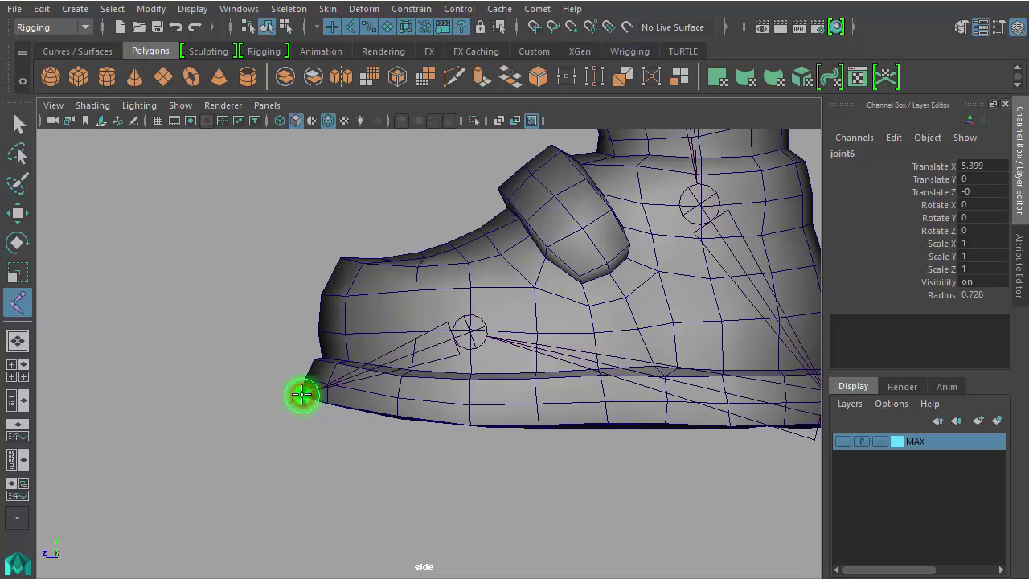
# Finish the leg chain and frame the whole leg with its skeleton
pyautogui.press('q')
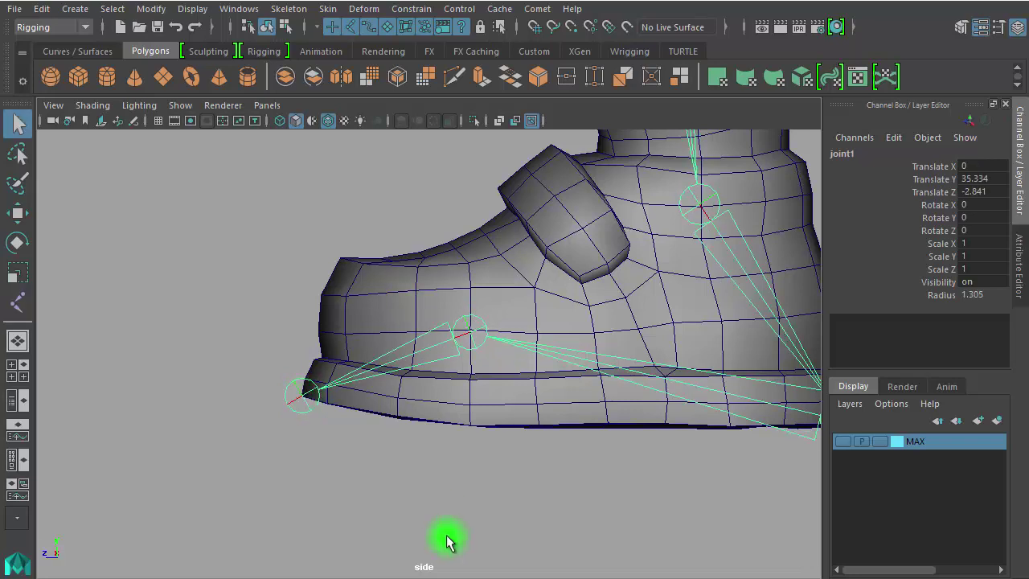
pyautogui.scroll(-3, 528, 448)
pyautogui.scroll(-3, 552, 452)
pyautogui.scroll(-2, 91, 340)
pyautogui.moveTo(92, 340)
pyautogui.keyDown('alt'); pyautogui.mouseDown(button='middle')
pyautogui.moveTo(235, 393)
pyautogui.moveTo(120, 471)
pyautogui.mouseUp(button='middle'); pyautogui.keyUp('alt')
pyautogui.scroll(-3, 402, 425)
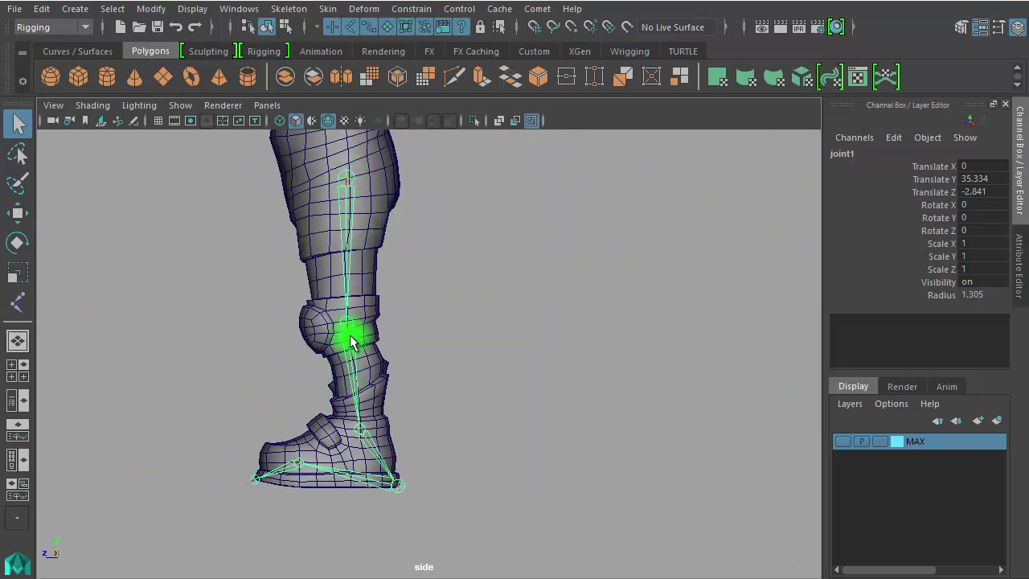
pyautogui.keyDown('alt'); pyautogui.moveTo(356, 345); pyautogui.dragTo(554, 362, button='right'); pyautogui.keyUp('alt')
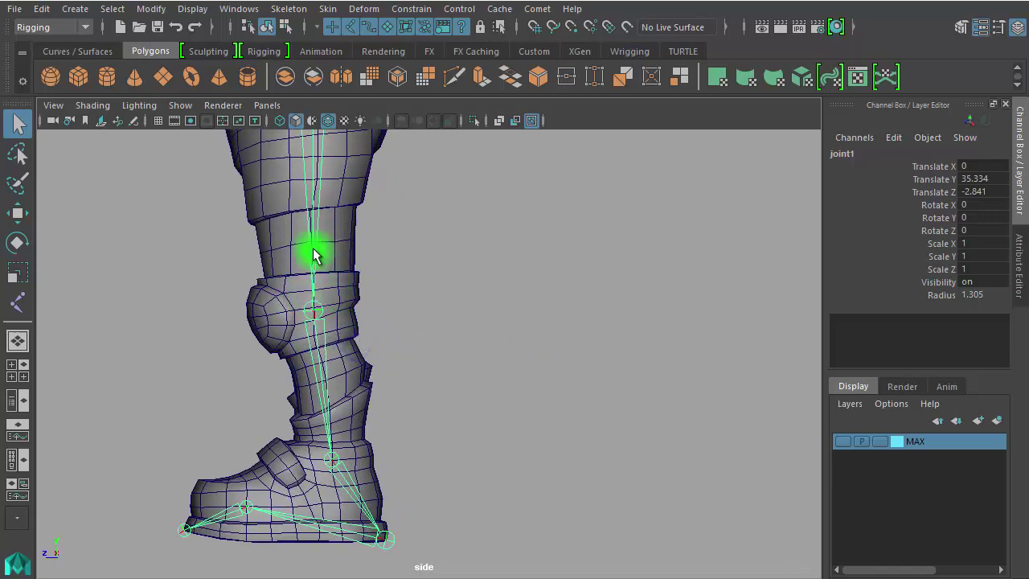
# Draw a three-joint test chain beside the leg
pyautogui.click(14, 305)
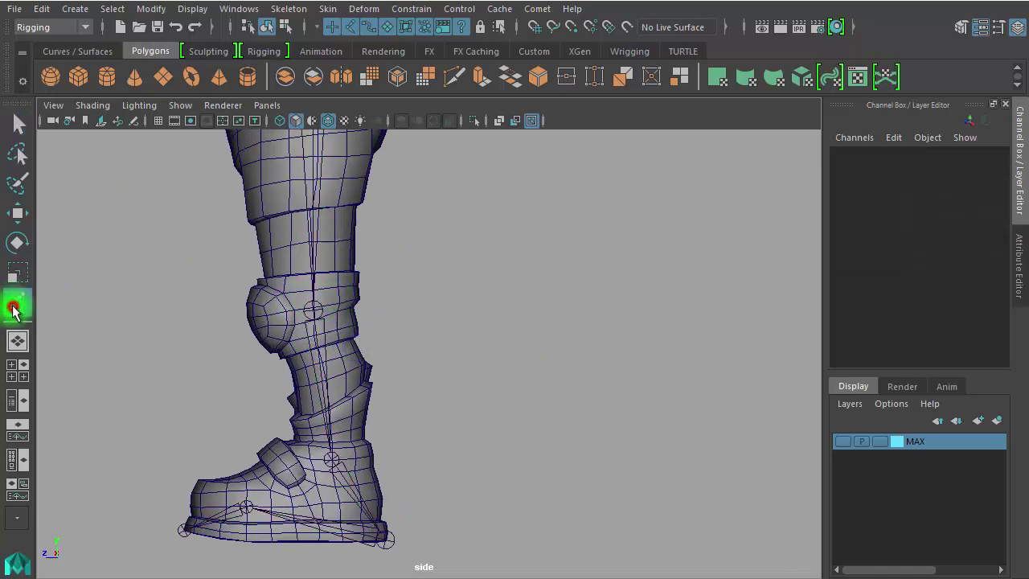
pyautogui.click(584, 150)
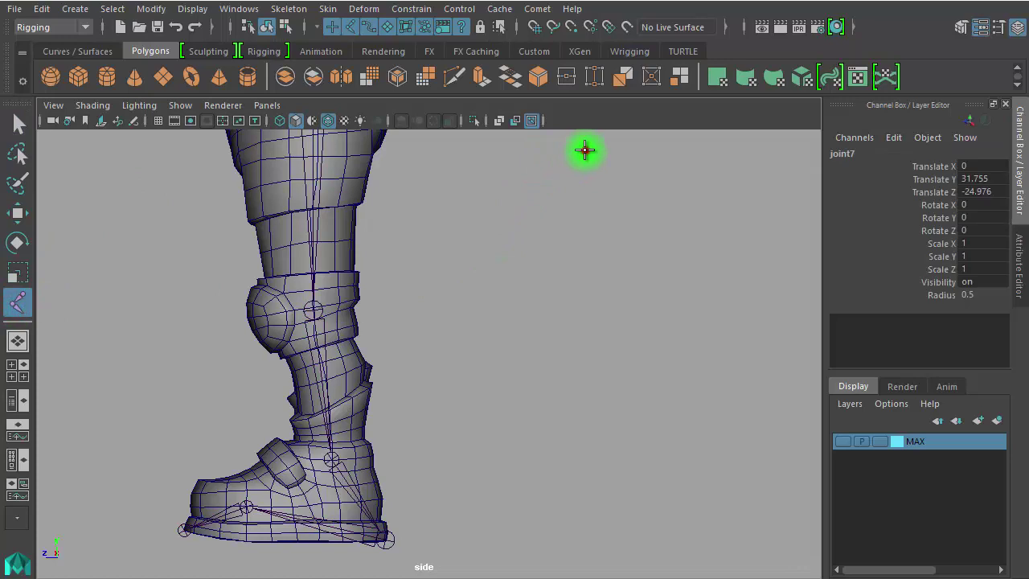
pyautogui.click(535, 312)
pyautogui.click(638, 477)
pyautogui.press('q')
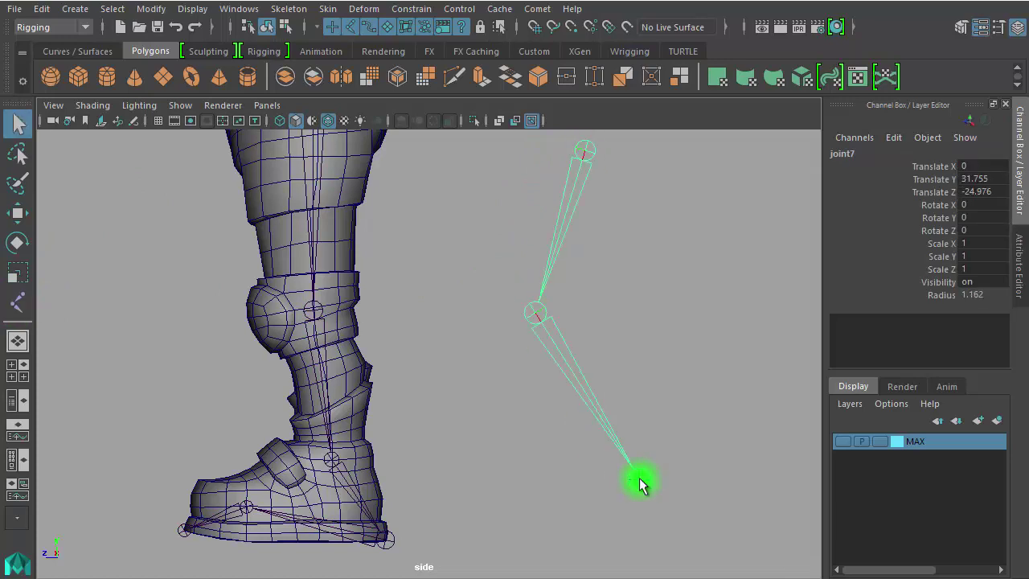
# Draw a second chain from thigh to knee and move it right of the leg
pyautogui.click(20, 309)
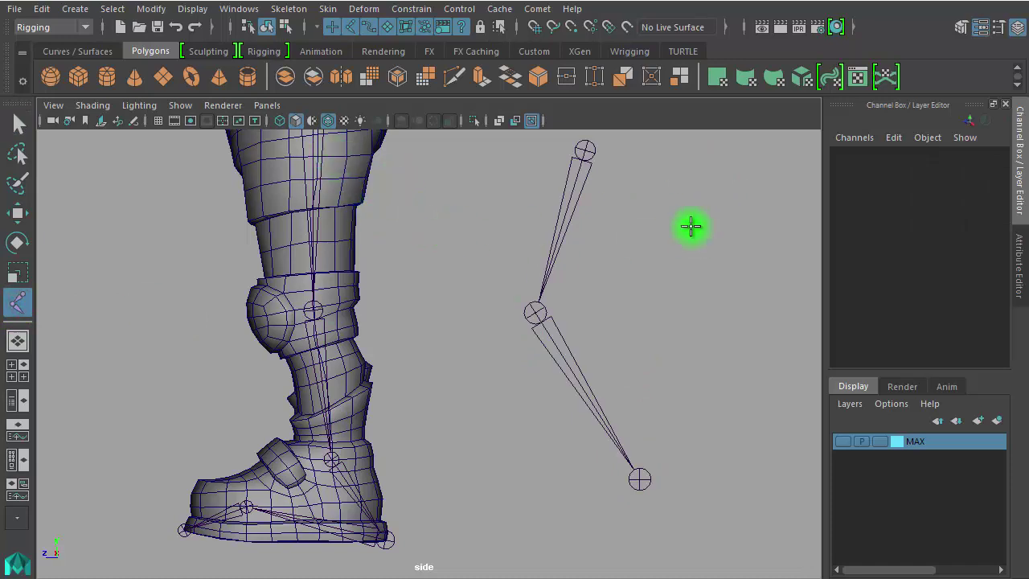
pyautogui.keyDown('alt'); pyautogui.moveTo(691, 226); pyautogui.dragTo(131, 218, button='right'); pyautogui.keyUp('alt')
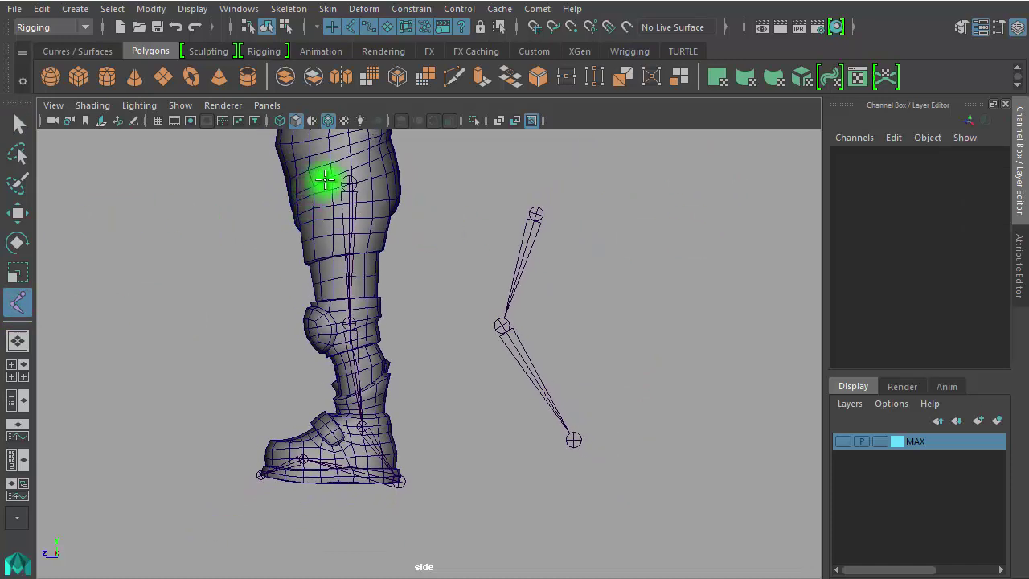
pyautogui.click(326, 180)
pyautogui.click(364, 324)
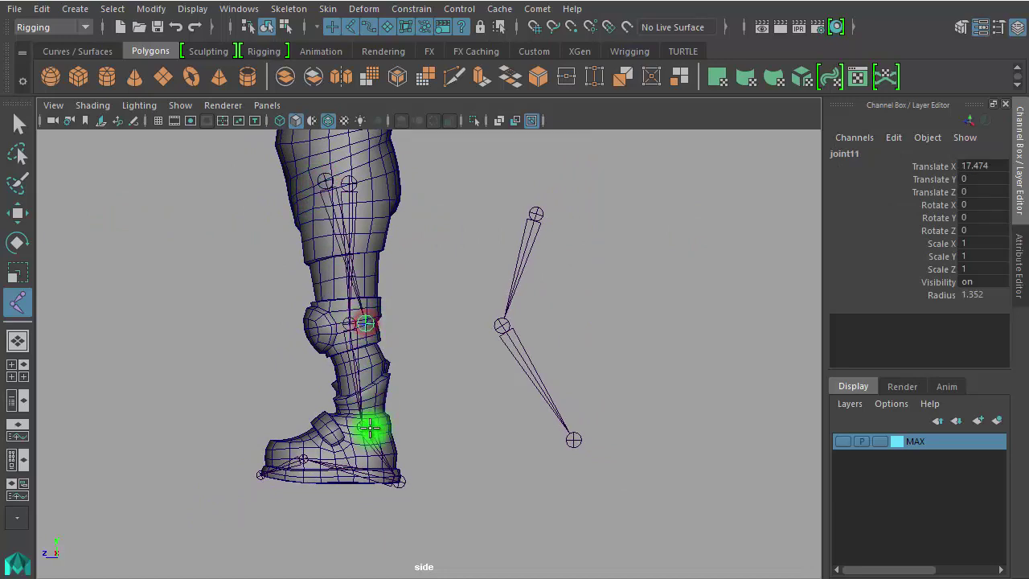
pyautogui.press('Return')
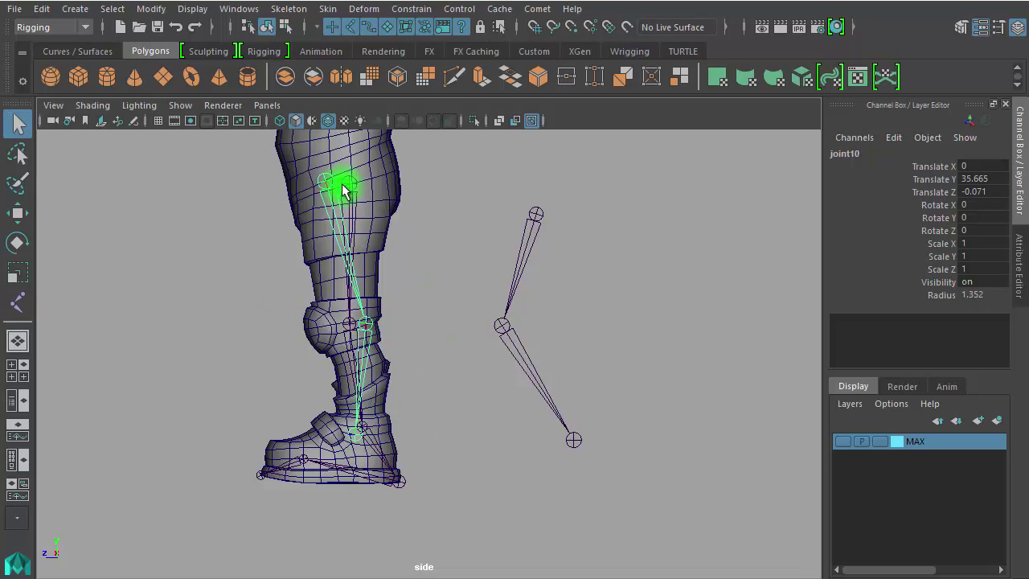
pyautogui.press('w')
pyautogui.moveTo(332, 187)
pyautogui.mouseDown()
pyautogui.moveTo(648, 161)
pyautogui.moveTo(667, 200)
pyautogui.moveTo(655, 201)
pyautogui.mouseUp()
pyautogui.click(286, 9)
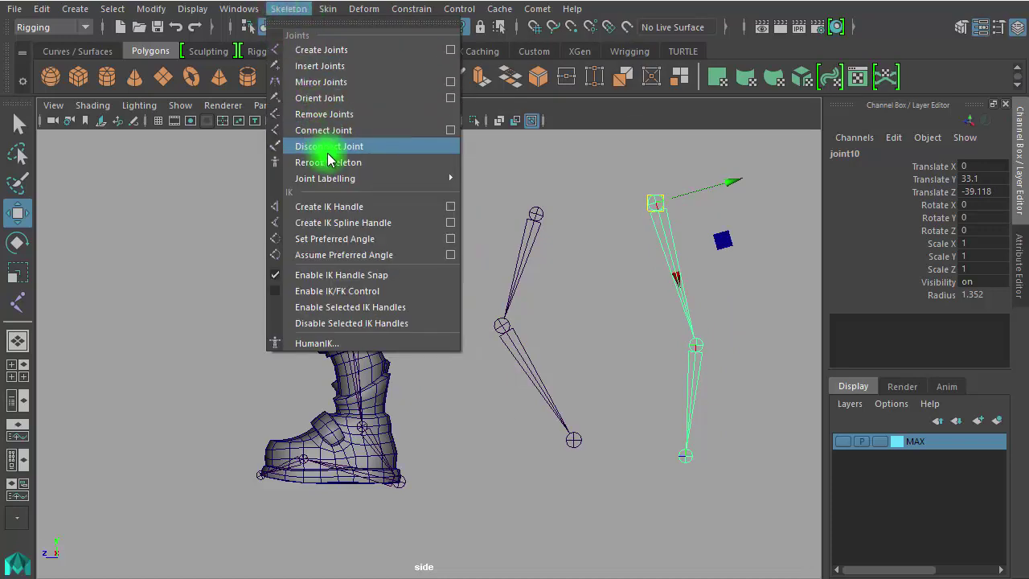
# Add an IK handle from top to bottom joint of the first test chain and bend its knee
pyautogui.click(353, 212)
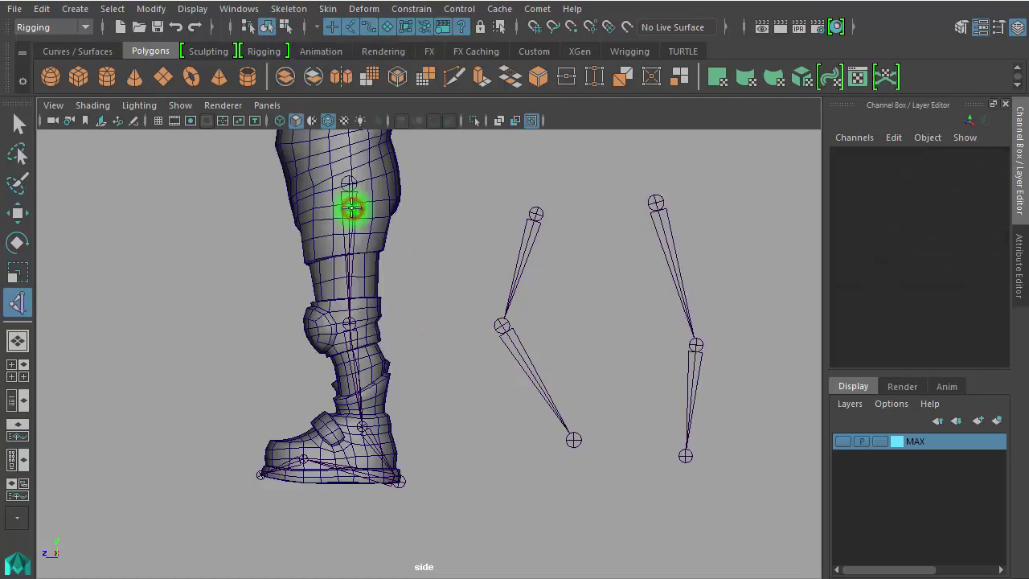
pyautogui.click(534, 213)
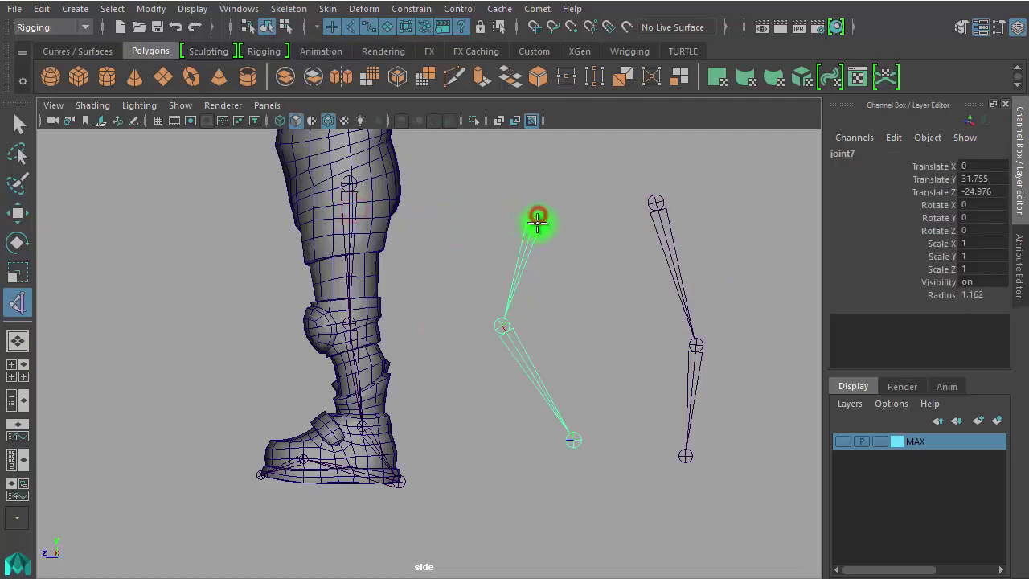
pyautogui.click(574, 440)
pyautogui.moveTo(574, 440)
pyautogui.mouseDown()
pyautogui.moveTo(551, 352)
pyautogui.moveTo(535, 441)
pyautogui.moveTo(551, 361)
pyautogui.moveTo(536, 400)
pyautogui.mouseUp()
pyautogui.click(570, 283)
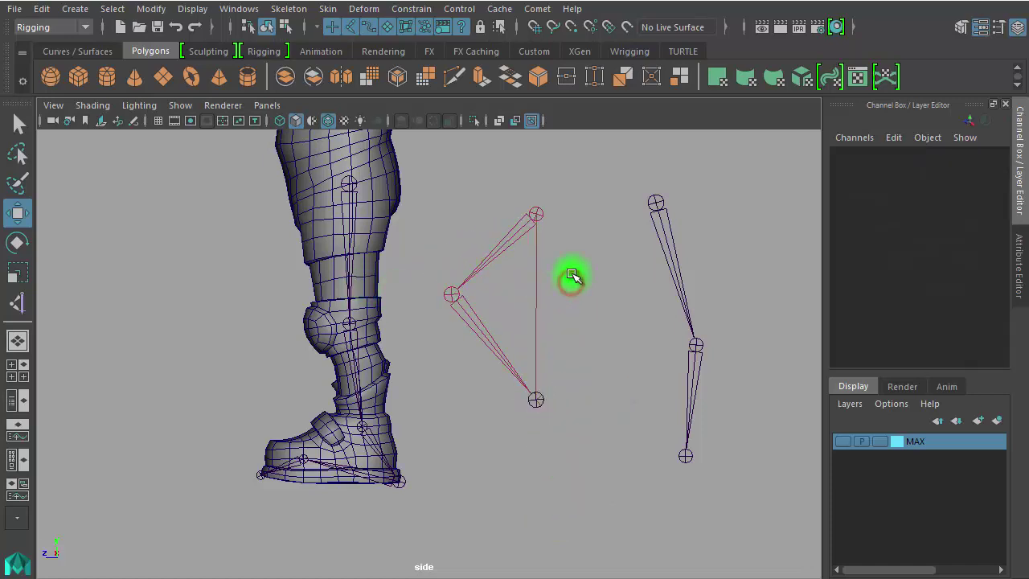
# Add an IK handle from hip to ankle of the second chain and bend its knee
pyautogui.press('y')
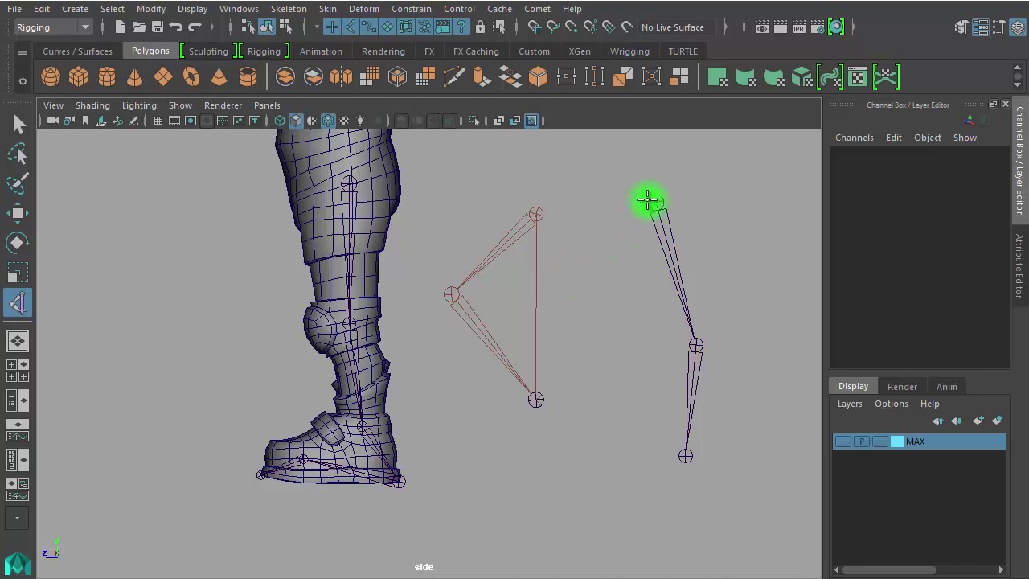
pyautogui.click(657, 201)
pyautogui.click(686, 455)
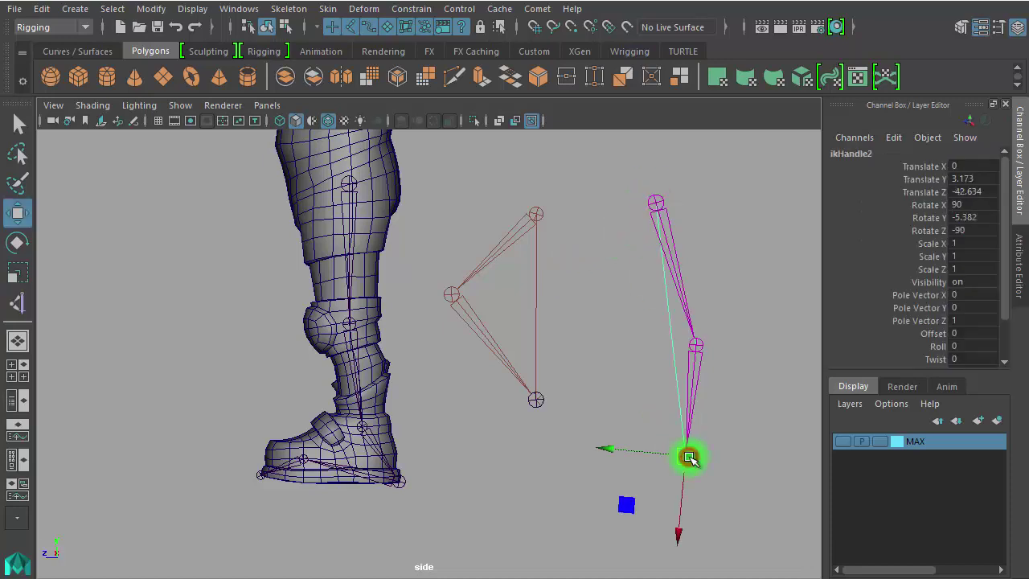
pyautogui.moveTo(683, 452)
pyautogui.mouseDown()
pyautogui.moveTo(654, 289)
pyautogui.moveTo(654, 402)
pyautogui.moveTo(652, 352)
pyautogui.moveTo(654, 395)
pyautogui.moveTo(682, 395)
pyautogui.moveTo(684, 413)
pyautogui.moveTo(677, 397)
pyautogui.mouseUp()
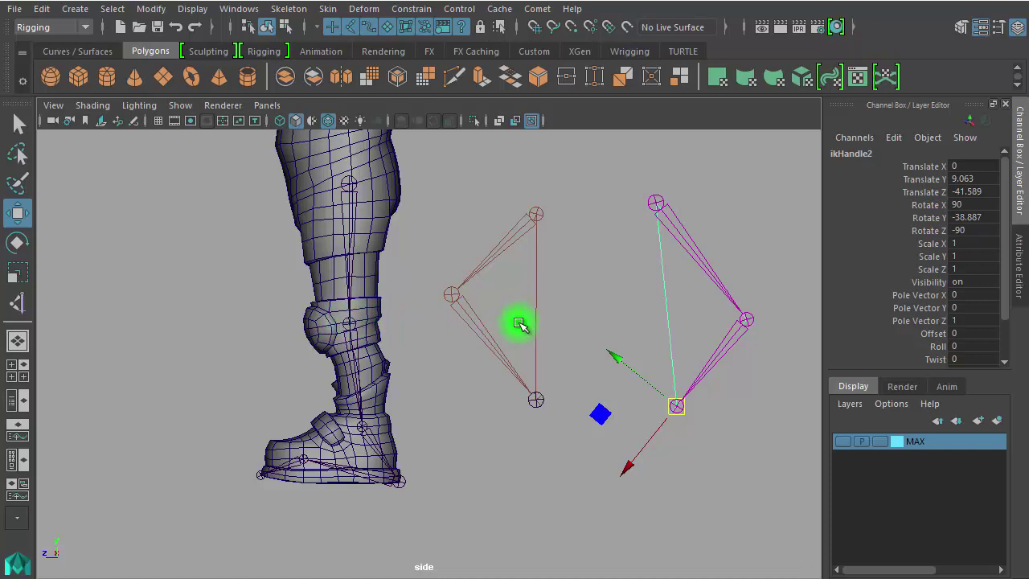
# Delete the first test chain and select the second one
pyautogui.moveTo(514, 168); pyautogui.dragTo(566, 229)
pyautogui.press('Delete')
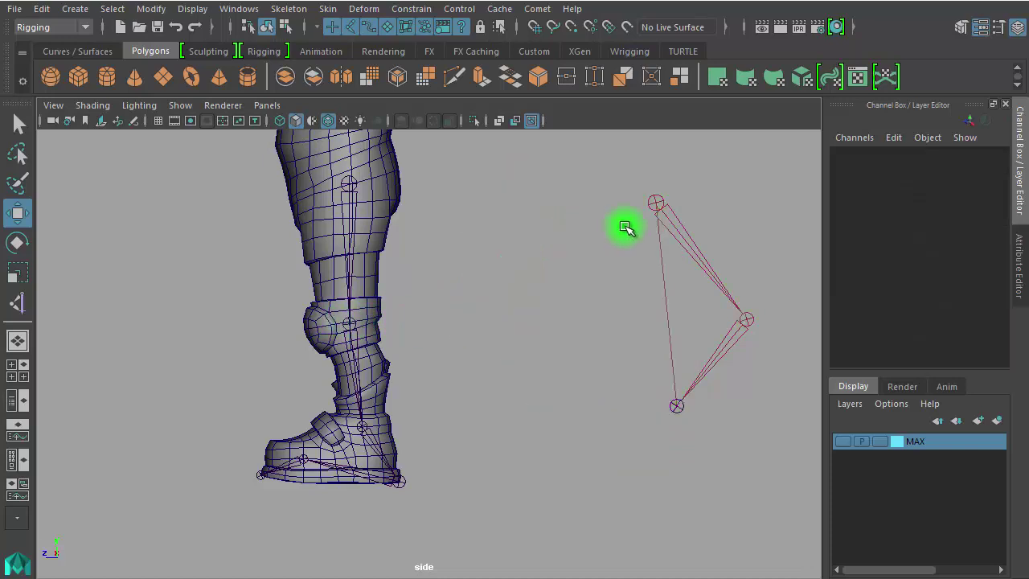
pyautogui.click(656, 206)
# Delete the second test chain and draw a straight vertical three-joint chain beside the leg
pyautogui.press('Delete')
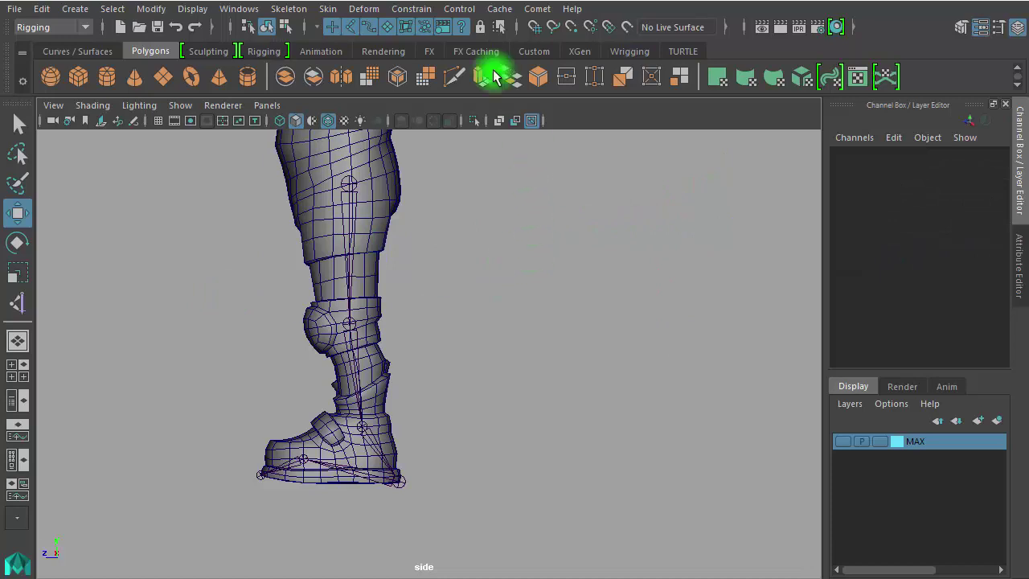
pyautogui.click(287, 10)
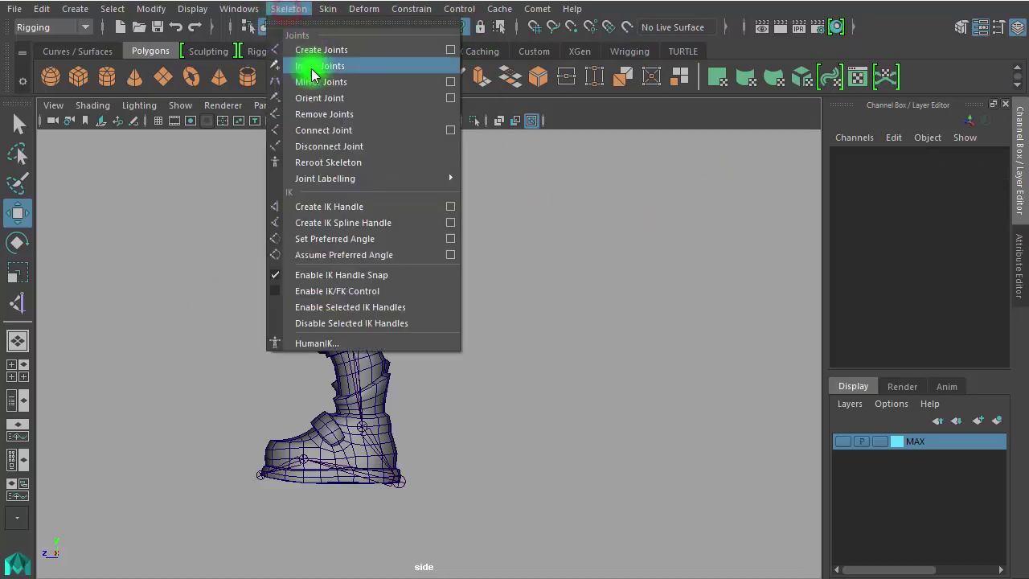
pyautogui.click(325, 49)
pyautogui.click(552, 192)
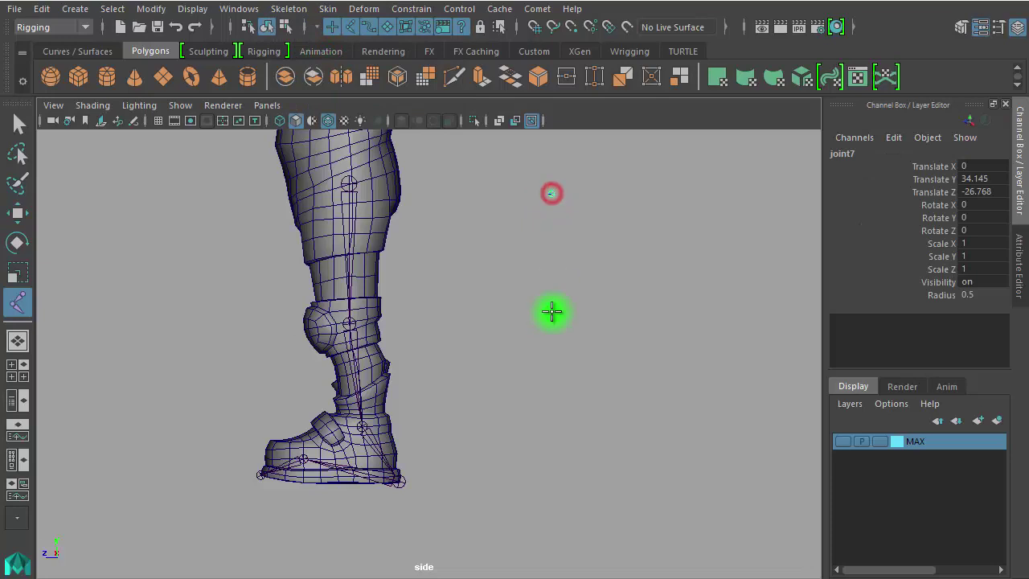
pyautogui.click(552, 336)
pyautogui.click(551, 494)
pyautogui.press('Return')
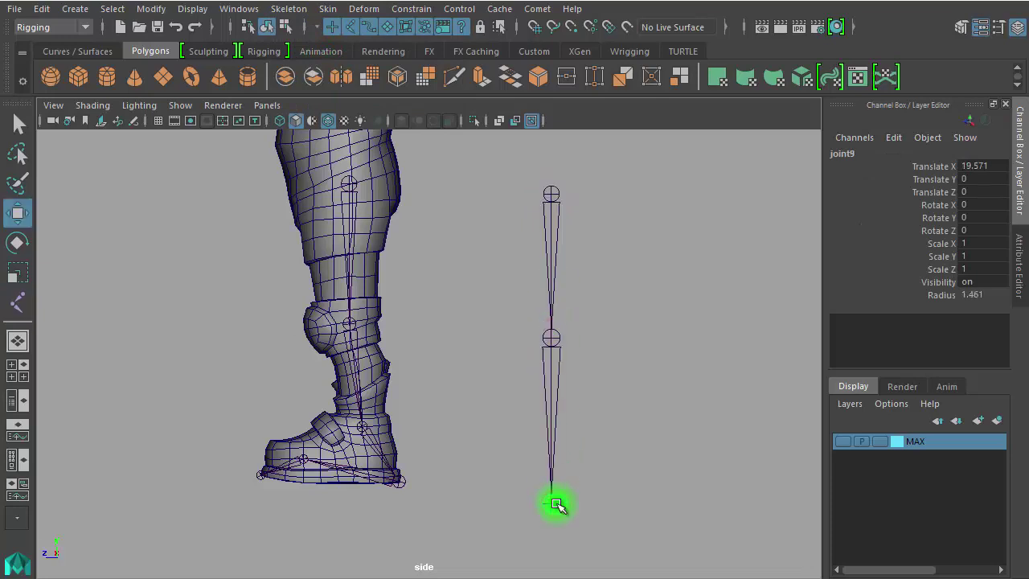
# Create ikHandle1 from the chain's top to bottom joint and move it to test the bend
pyautogui.click(294, 9)
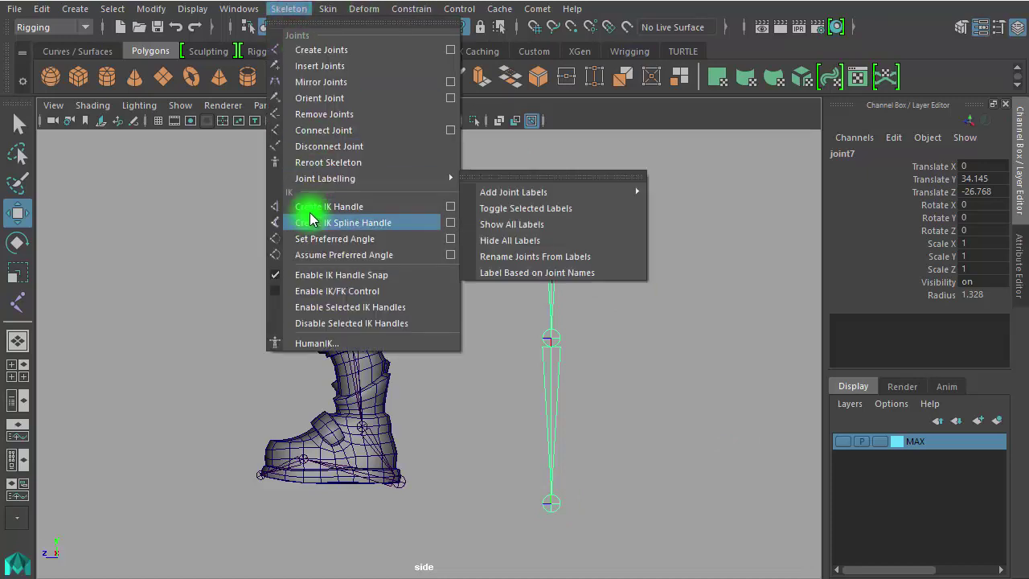
pyautogui.click(345, 207)
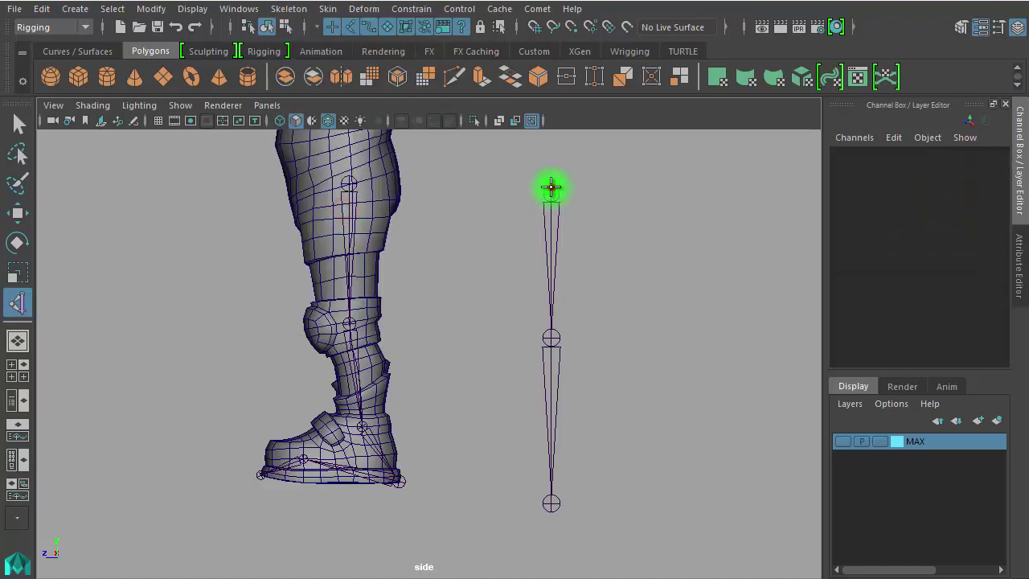
pyautogui.click(550, 188)
pyautogui.click(551, 506)
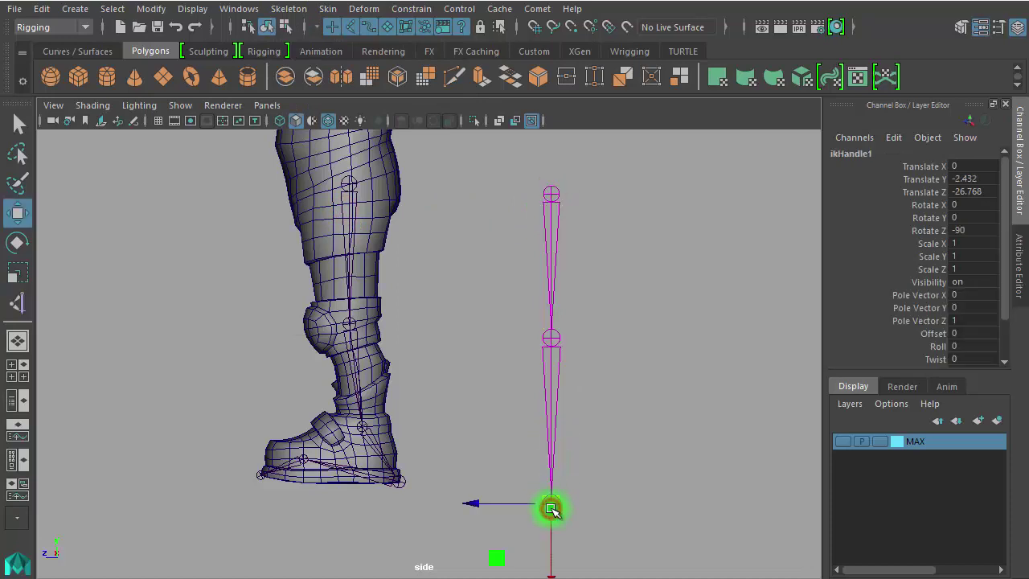
pyautogui.moveTo(550, 502)
pyautogui.mouseDown()
pyautogui.moveTo(547, 358)
pyautogui.moveTo(567, 475)
pyautogui.moveTo(590, 328)
pyautogui.moveTo(573, 524)
pyautogui.moveTo(442, 536)
pyautogui.moveTo(558, 361)
pyautogui.moveTo(764, 441)
pyautogui.moveTo(360, 471)
pyautogui.moveTo(654, 360)
pyautogui.moveTo(739, 455)
pyautogui.moveTo(783, 319)
pyautogui.moveTo(723, 441)
pyautogui.moveTo(512, 358)
pyautogui.moveTo(514, 397)
pyautogui.moveTo(576, 423)
pyautogui.mouseUp()
pyautogui.click(589, 433)
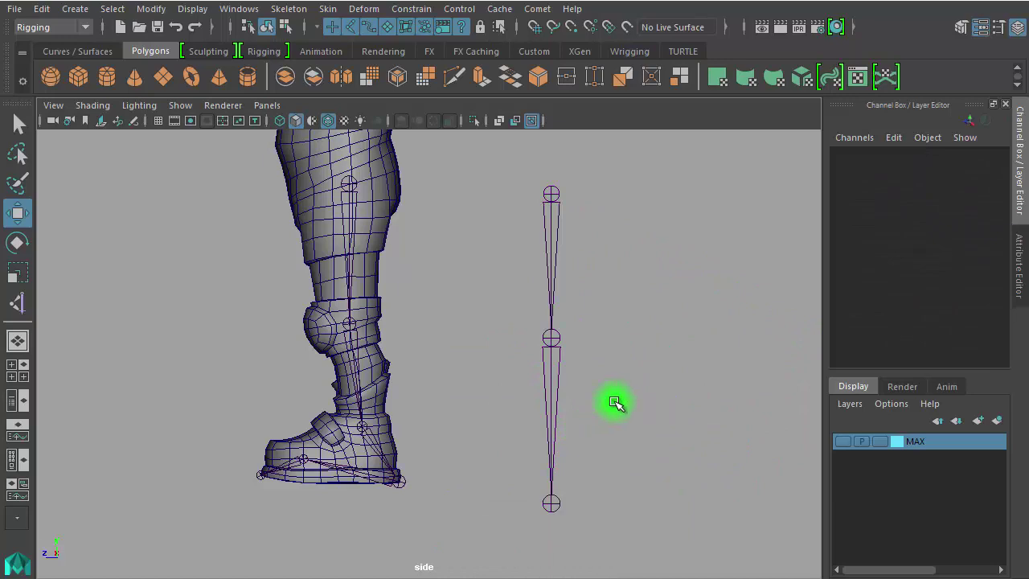
# Rotate joint8 to bend the chain and set it as the preferred angle
pyautogui.moveTo(515, 393); pyautogui.dragTo(586, 393)
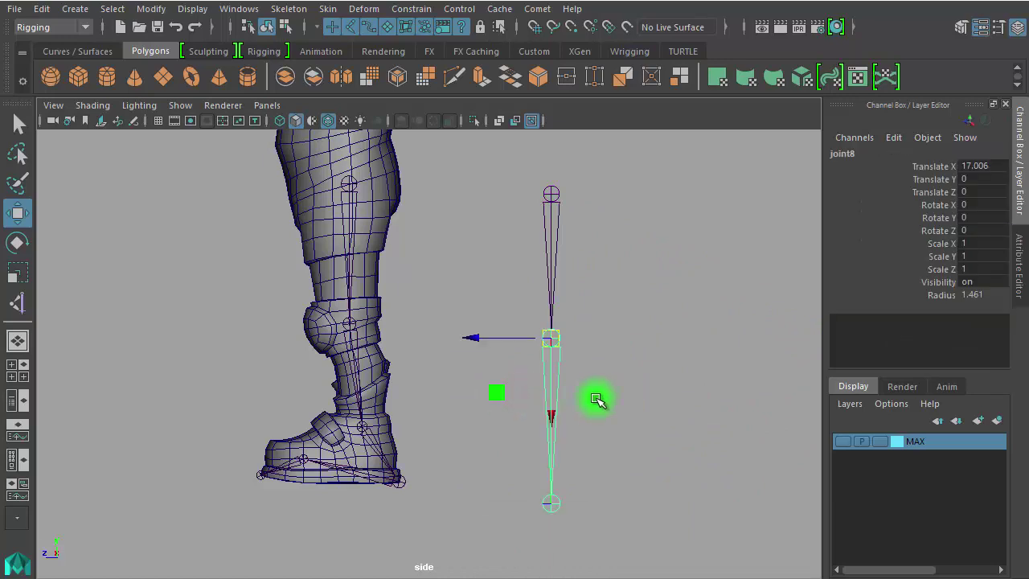
pyautogui.click(653, 399)
pyautogui.moveTo(521, 398); pyautogui.dragTo(618, 389)
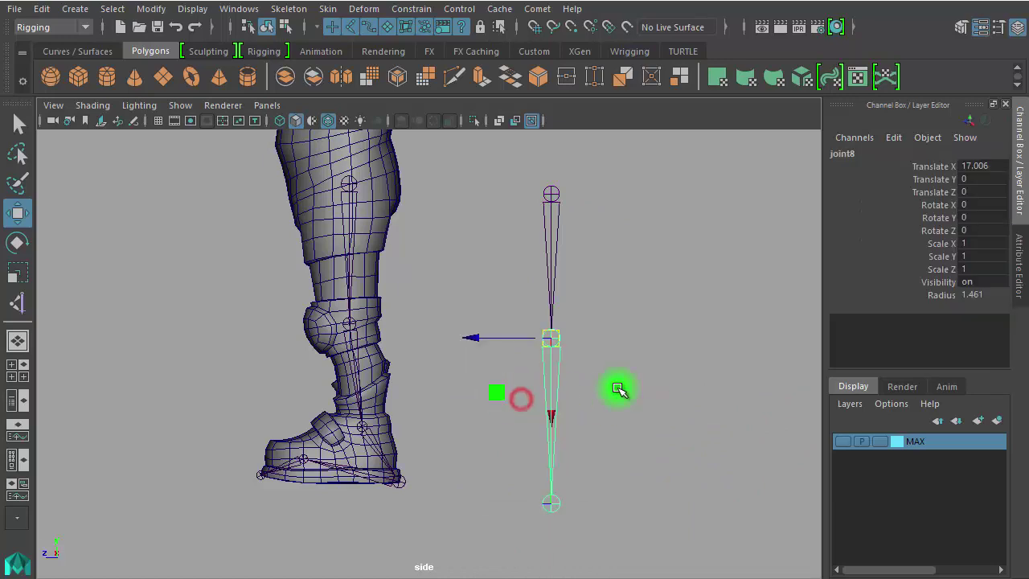
pyautogui.press('e')
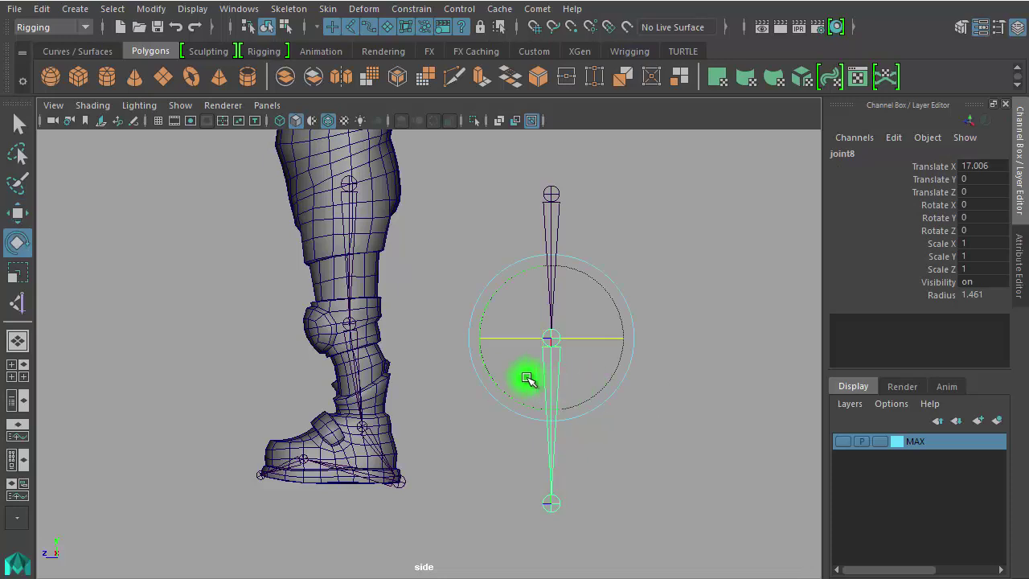
pyautogui.moveTo(487, 369); pyautogui.dragTo(543, 398)
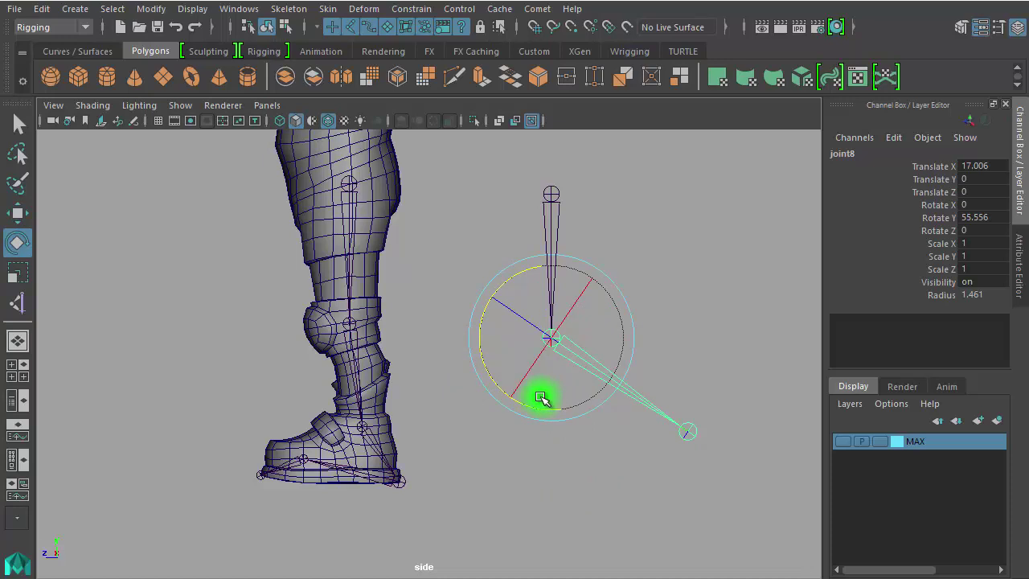
pyautogui.rightClick(631, 231)
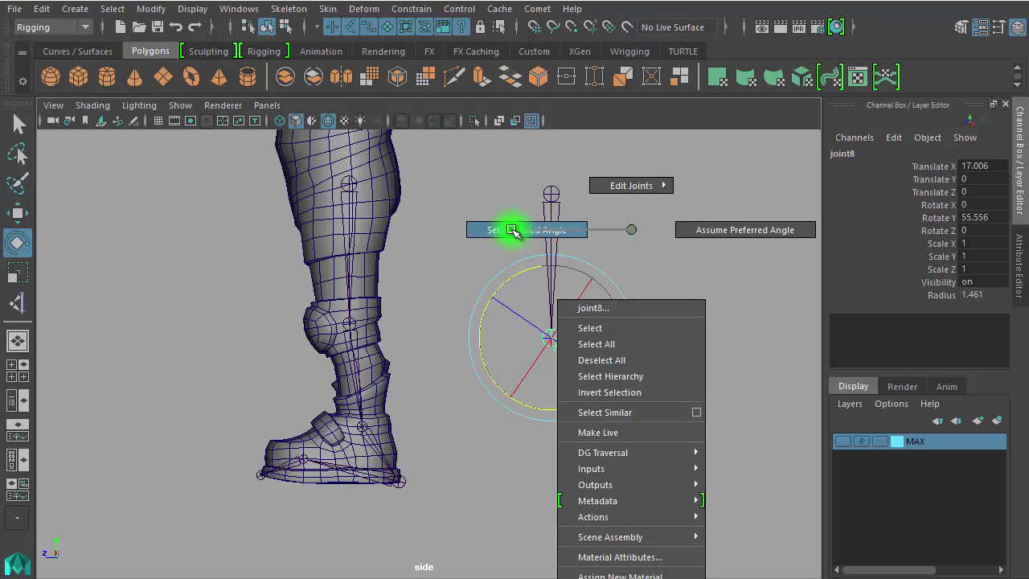
pyautogui.click(512, 229)
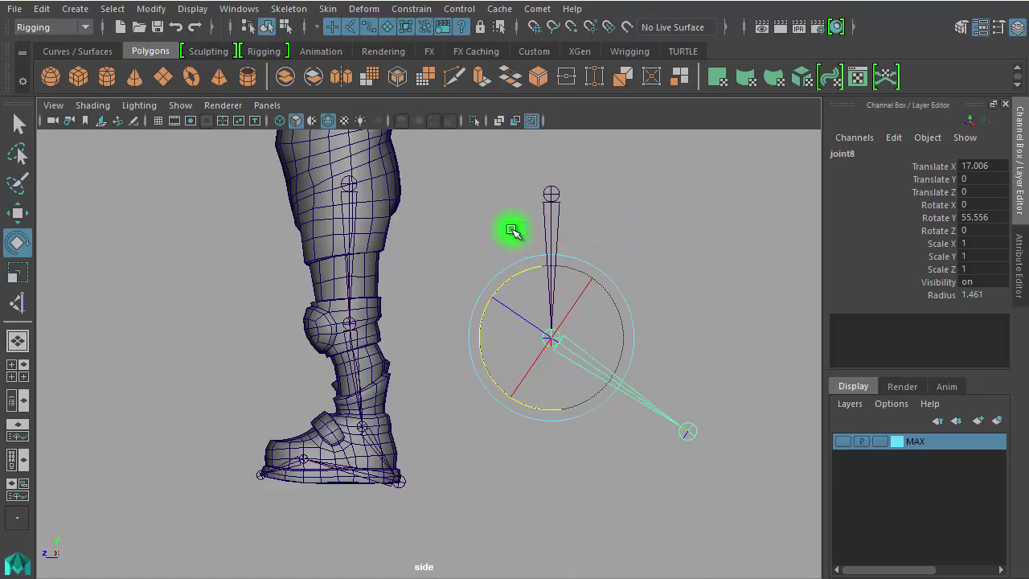
# Reset joint8's Rotate Y to 0 to straighten the chain
pyautogui.click(684, 246)
pyautogui.click(645, 361)
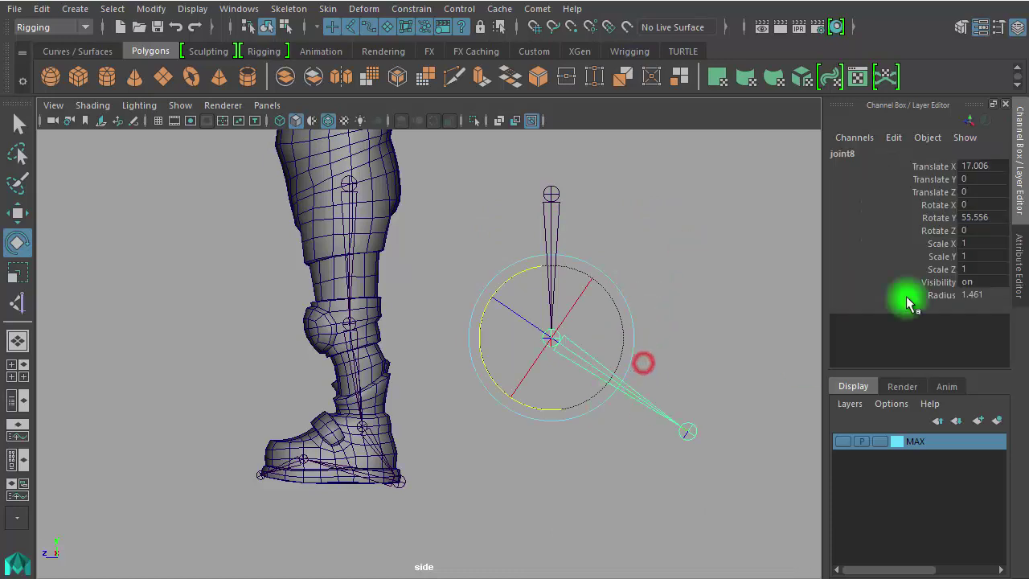
pyautogui.doubleClick(987, 217)
pyautogui.write('0')
pyautogui.press('Return')
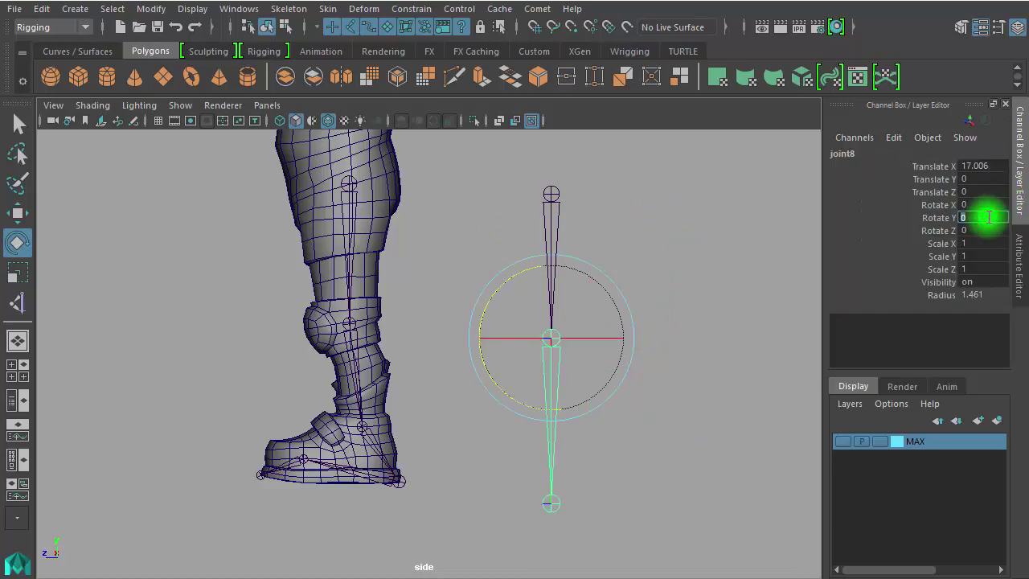
pyautogui.click(725, 307)
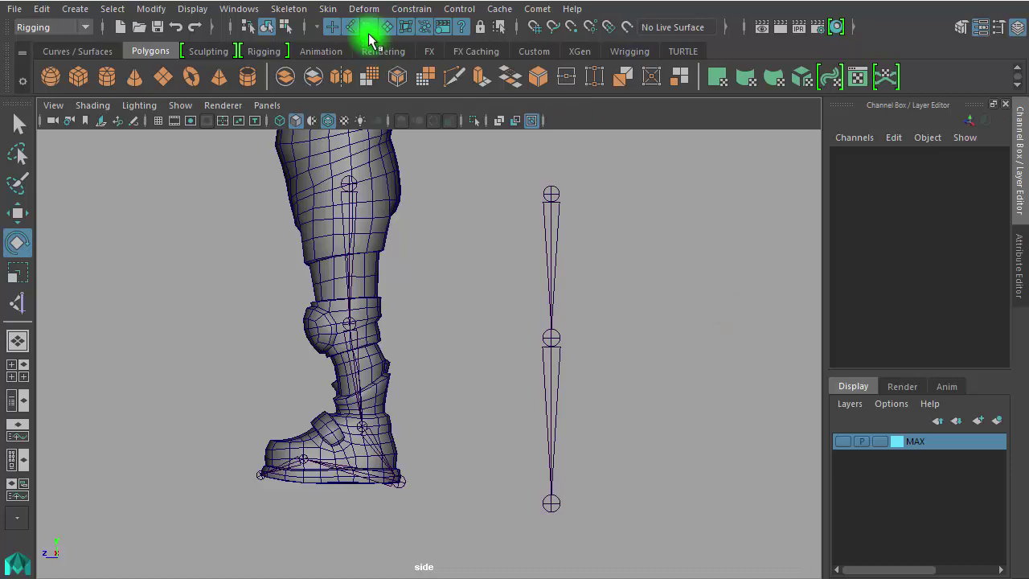
# Add an IK handle top to bottom, check the knee bends, then delete the test chain
pyautogui.click(289, 9)
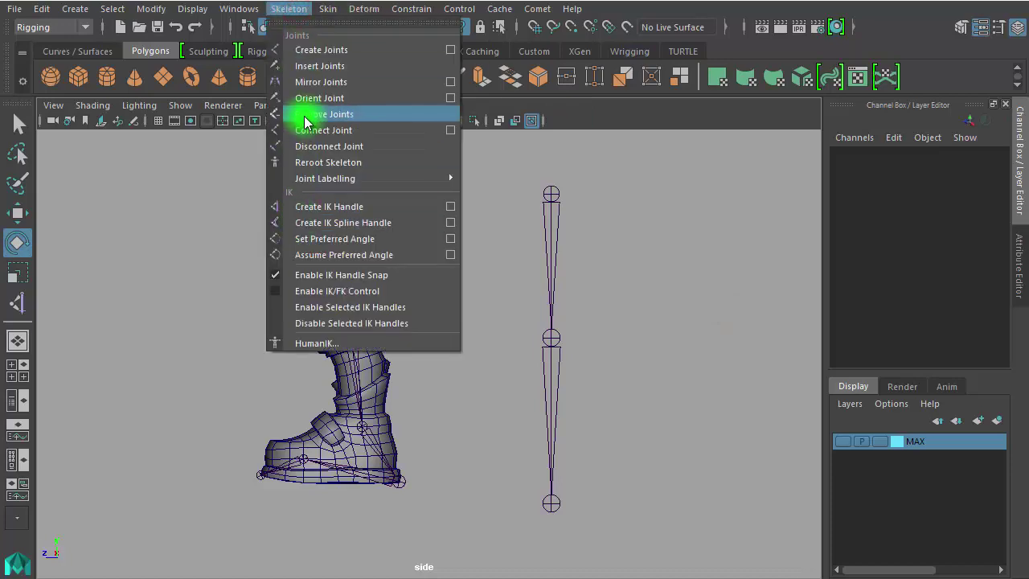
pyautogui.click(321, 207)
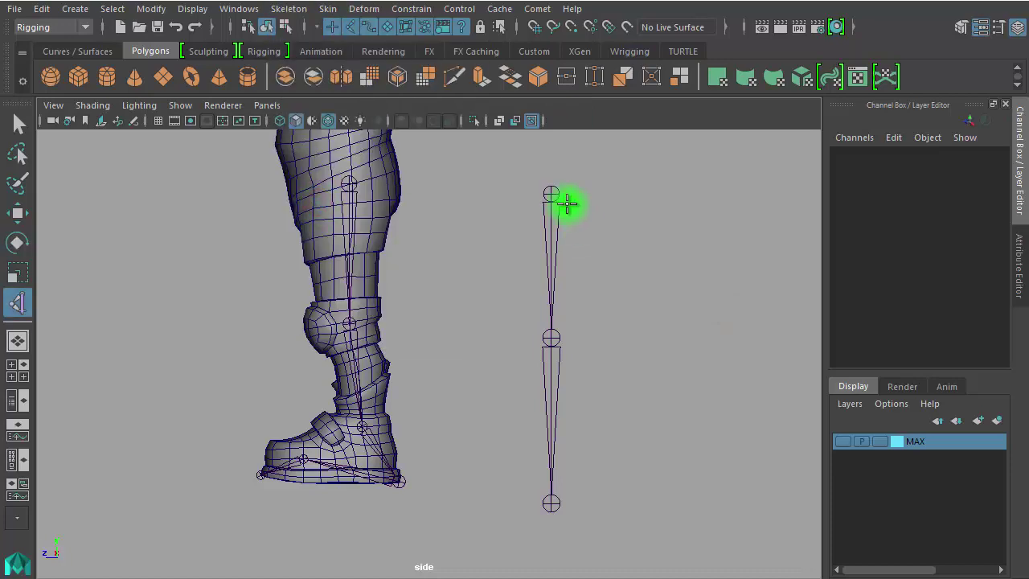
pyautogui.click(548, 192)
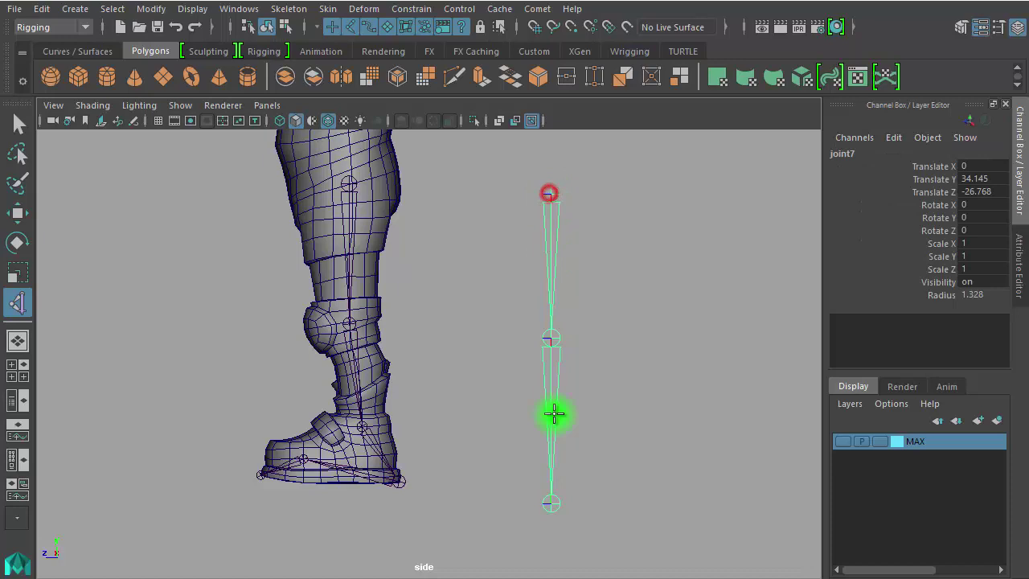
pyautogui.click(556, 504)
pyautogui.press('w')
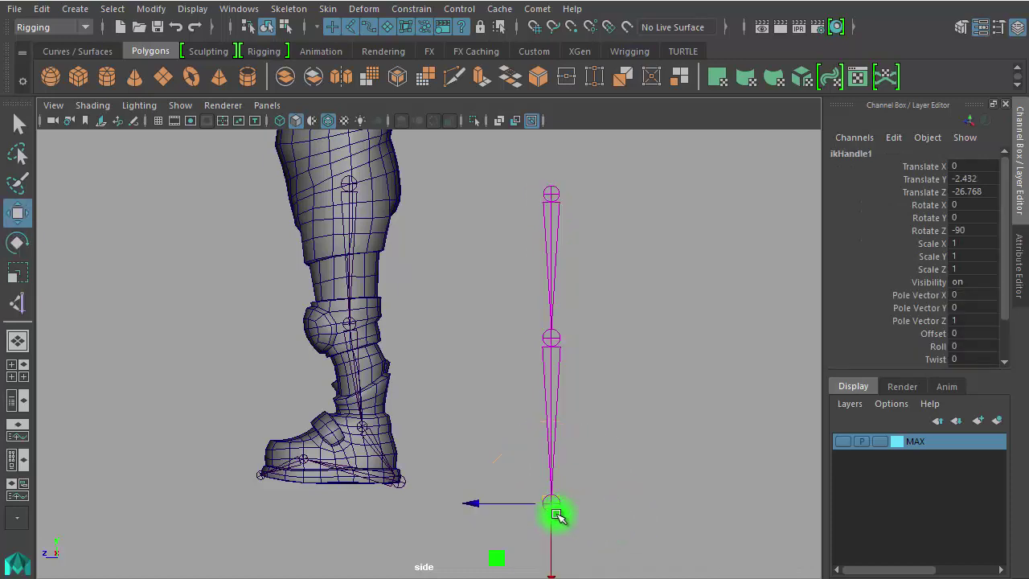
pyautogui.moveTo(553, 507)
pyautogui.mouseDown()
pyautogui.moveTo(538, 529)
pyautogui.moveTo(570, 310)
pyautogui.moveTo(578, 427)
pyautogui.moveTo(526, 500)
pyautogui.moveTo(544, 441)
pyautogui.mouseUp()
pyautogui.click(579, 456)
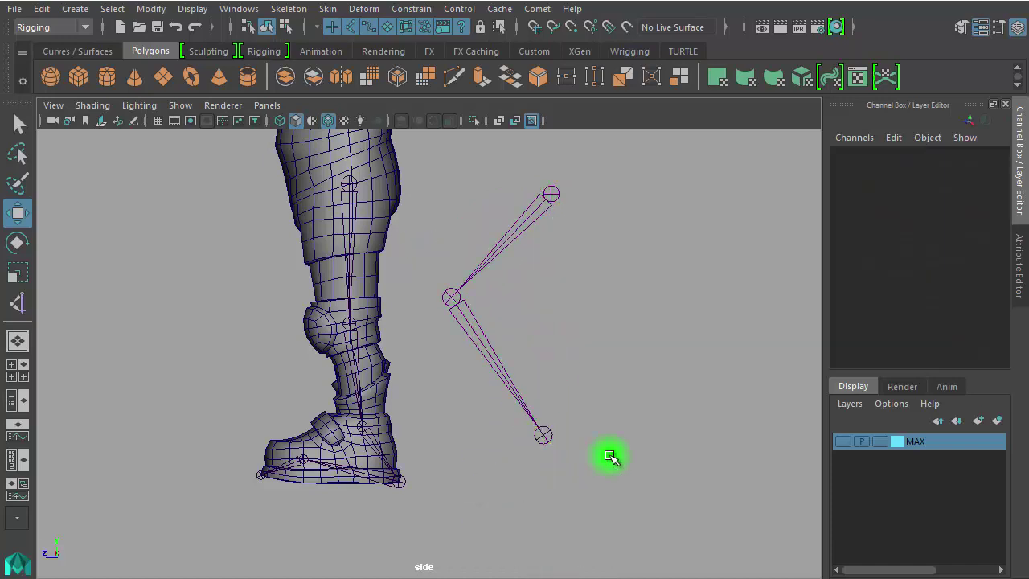
pyautogui.click(551, 202)
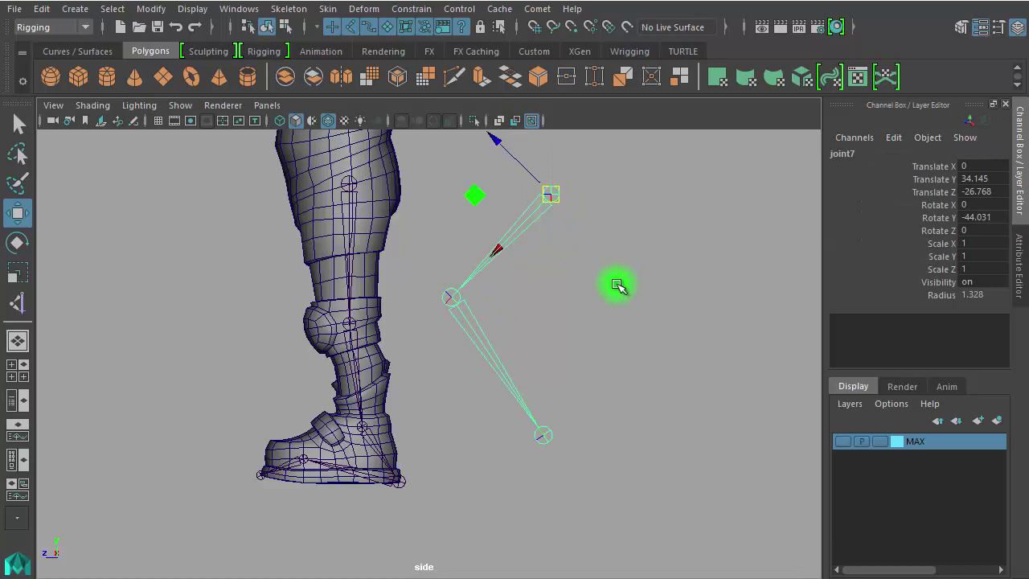
pyautogui.press('Delete')
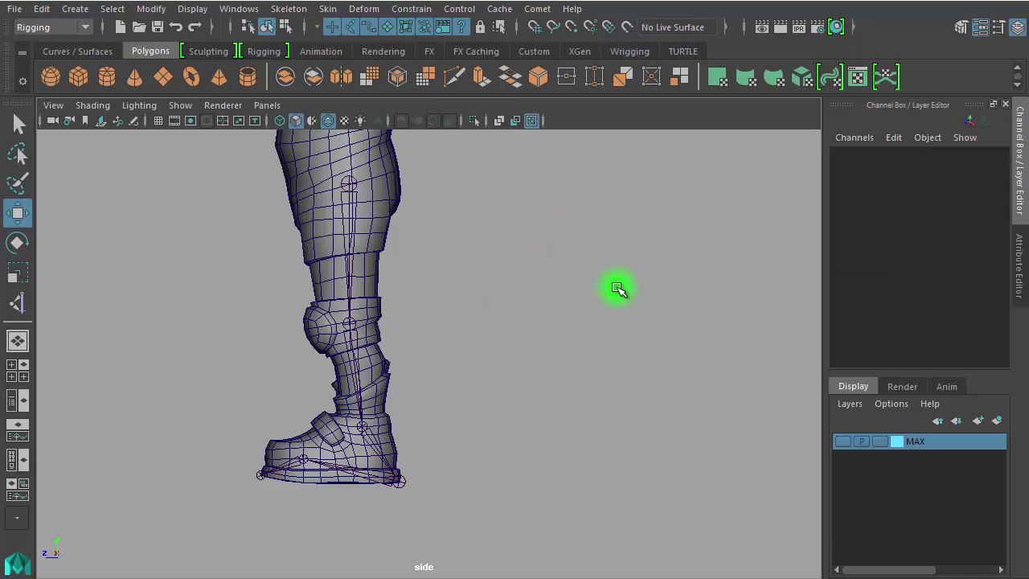
# Select the leg joint chain, maximize the front view onto the legs, and hide the grid
pyautogui.moveTo(327, 231); pyautogui.dragTo(390, 187)
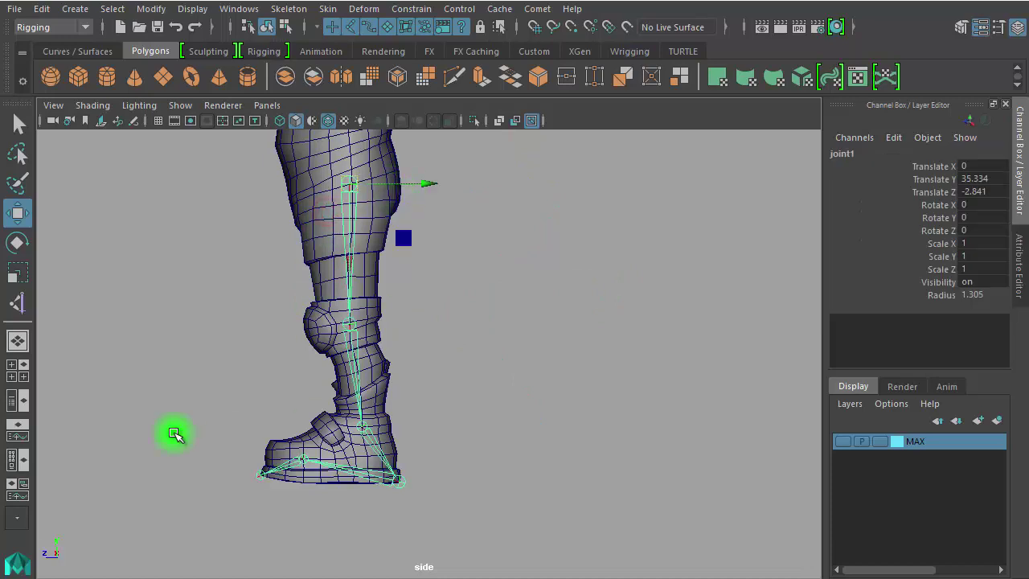
pyautogui.click(18, 370)
pyautogui.press('space')
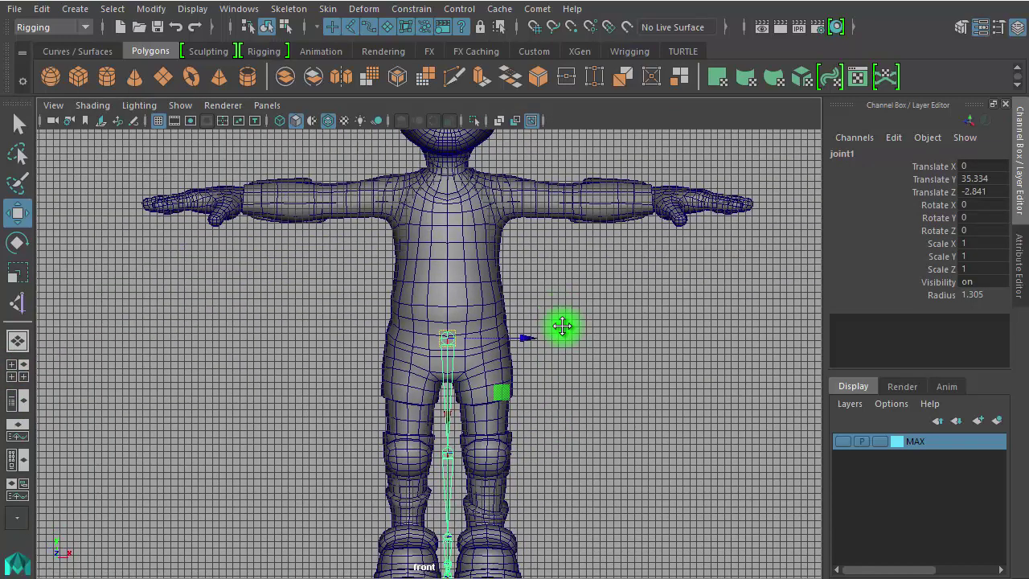
pyautogui.moveTo(561, 325)
pyautogui.keyDown('alt'); pyautogui.mouseDown(button='middle')
pyautogui.moveTo(466, 195)
pyautogui.moveTo(315, 297)
pyautogui.moveTo(165, 163)
pyautogui.mouseUp(button='middle'); pyautogui.keyUp('alt')
pyautogui.click(159, 123)
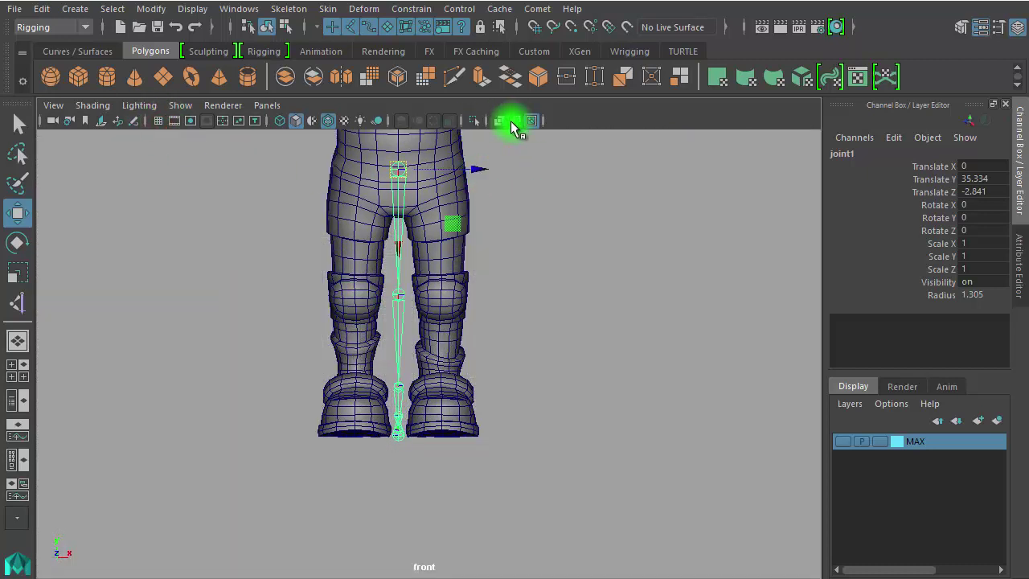
pyautogui.click(531, 124)
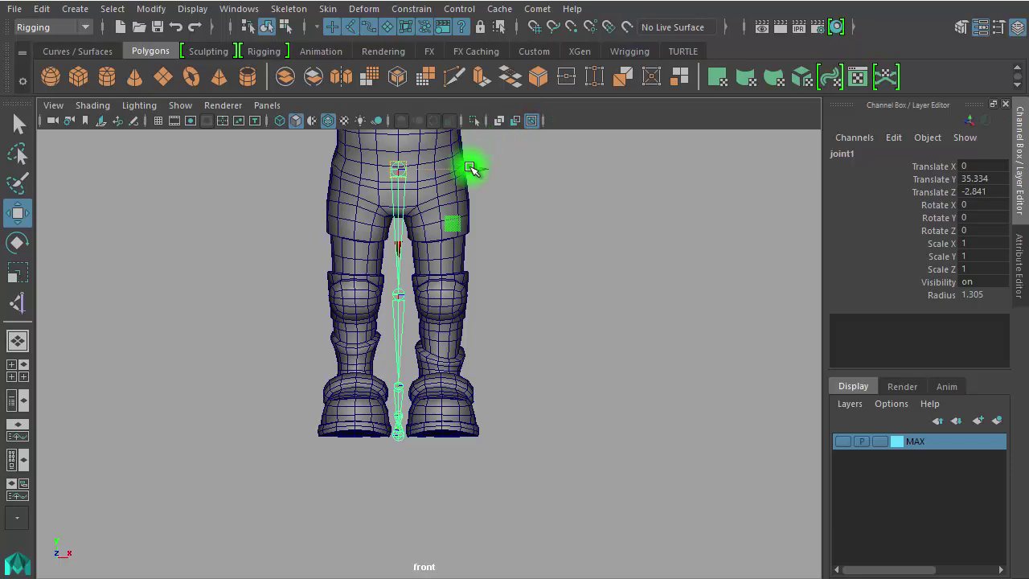
# Move the leg chain along X to Translate X 5.519 inside the right-hand leg
pyautogui.moveTo(476, 169); pyautogui.dragTo(519, 172)
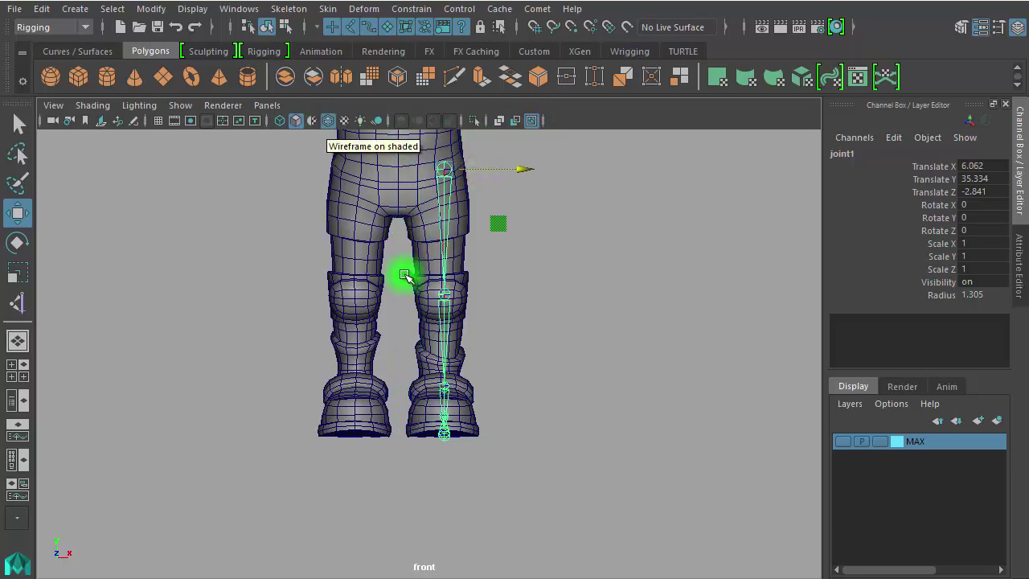
pyautogui.scroll(2, 616, 431)
pyautogui.scroll(2, 561, 494)
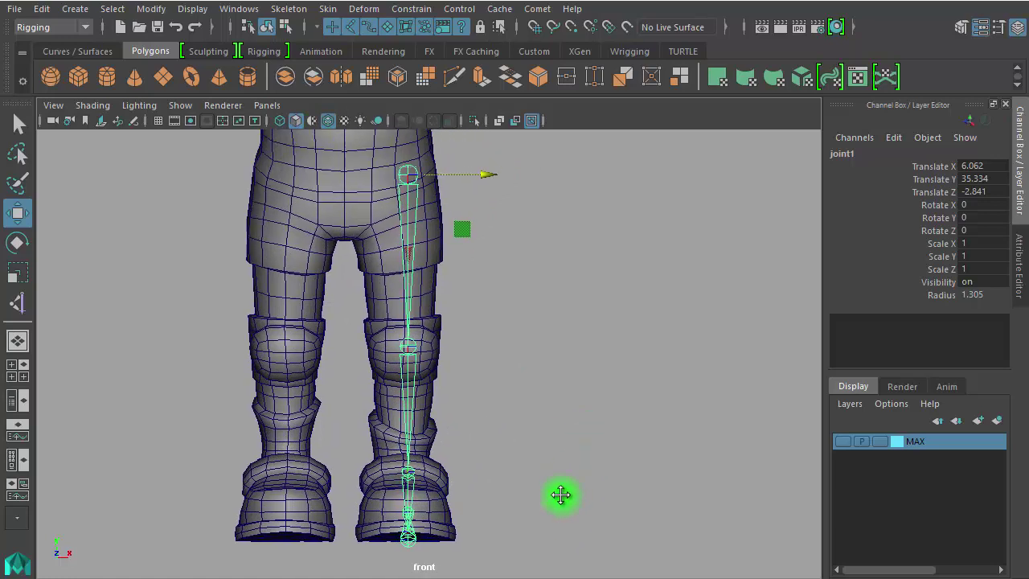
pyautogui.keyDown('alt'); pyautogui.moveTo(561, 494); pyautogui.dragTo(554, 506, button='middle'); pyautogui.keyUp('alt')
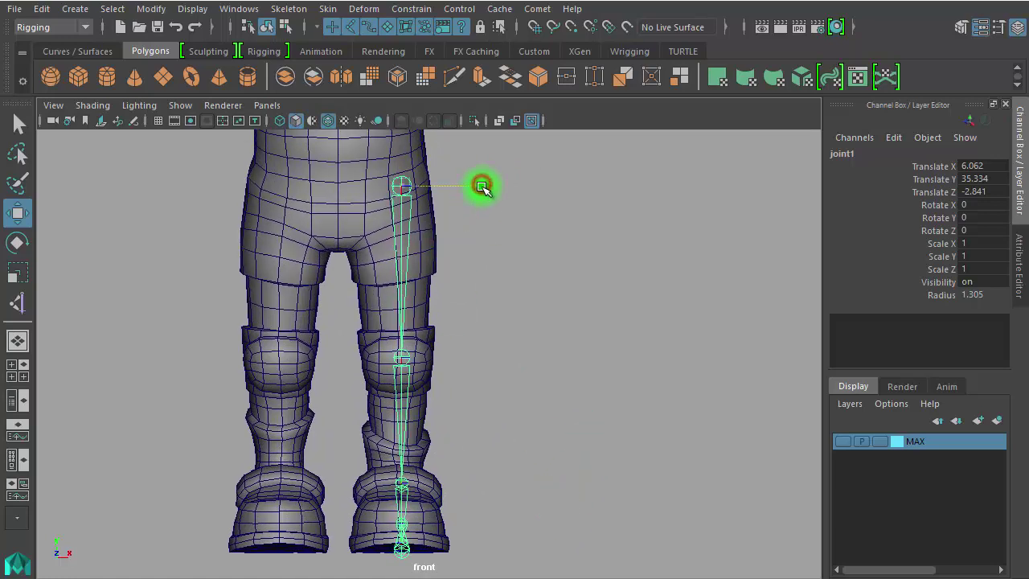
pyautogui.moveTo(481, 187); pyautogui.dragTo(477, 190)
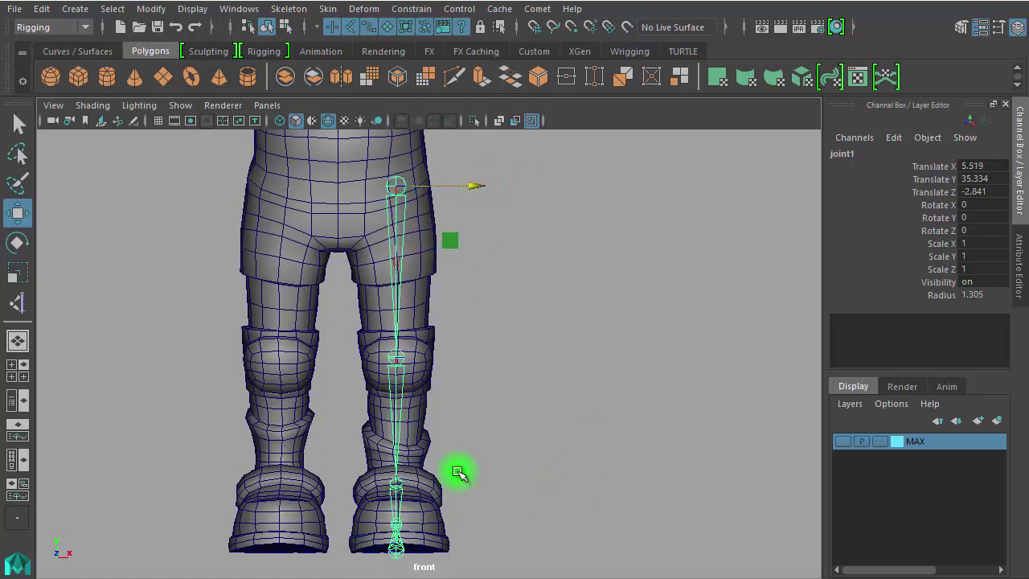
pyautogui.click(553, 347)
pyautogui.click(375, 174)
pyautogui.click(423, 184)
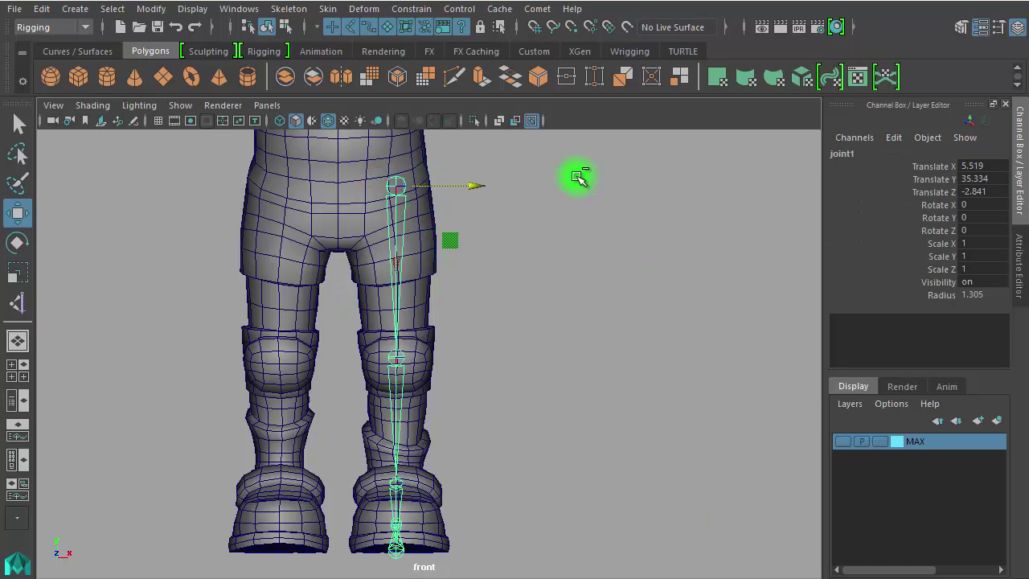
pyautogui.moveTo(469, 186); pyautogui.dragTo(243, 160)
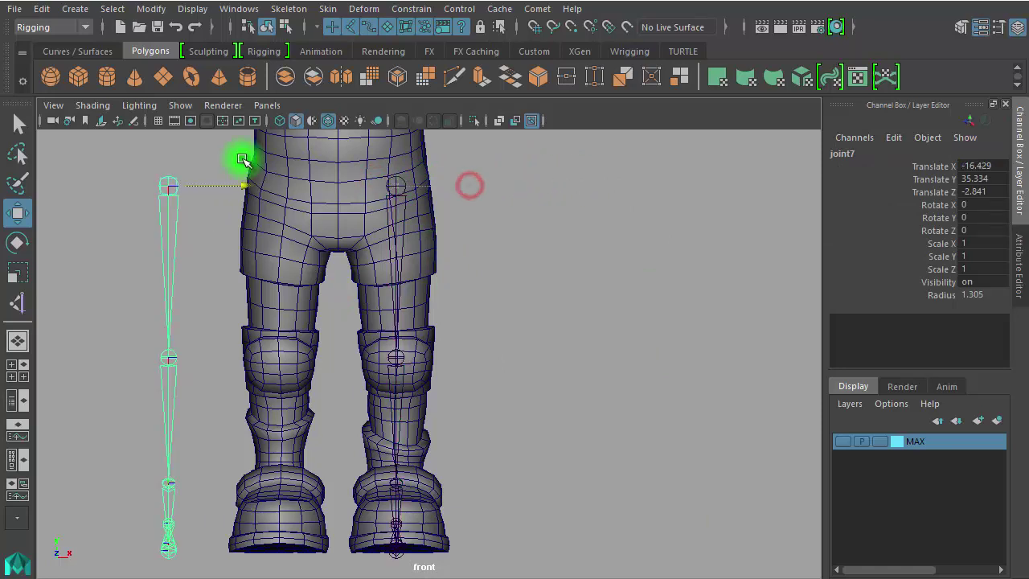
pyautogui.click(241, 158)
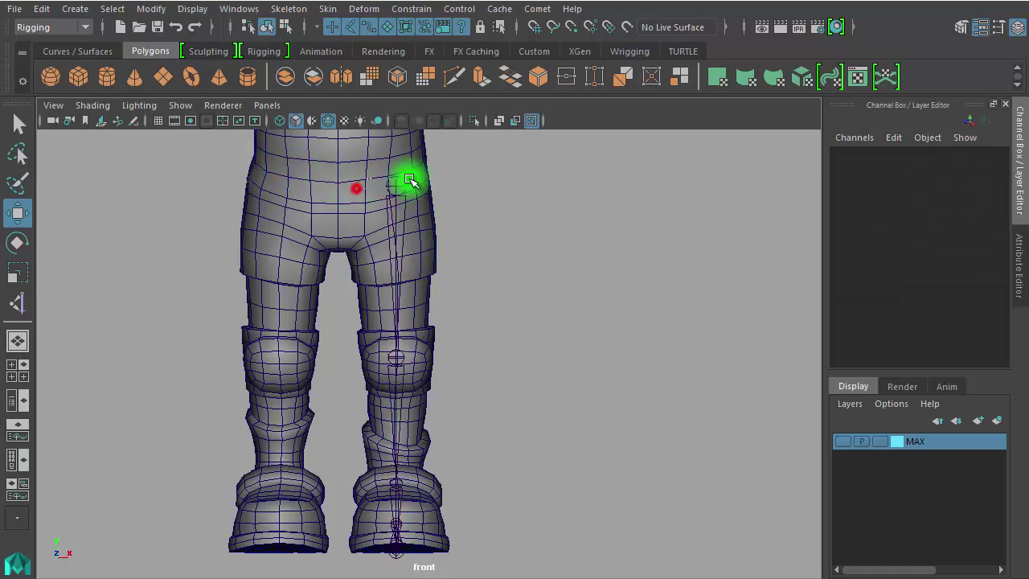
pyautogui.hotkey('ctrl', 'z')
pyautogui.hotkey('ctrl', 'z')
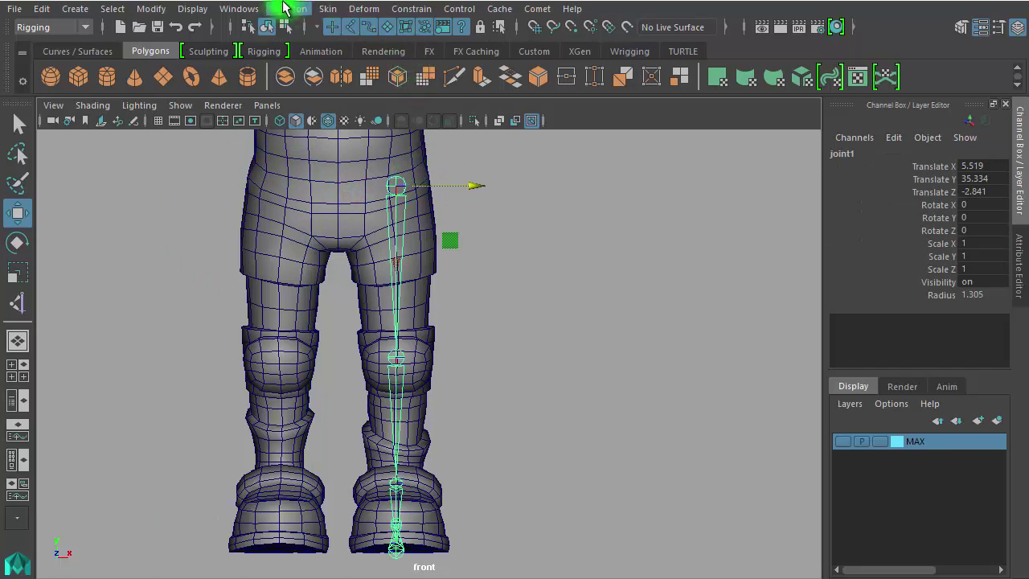
pyautogui.click(288, 10)
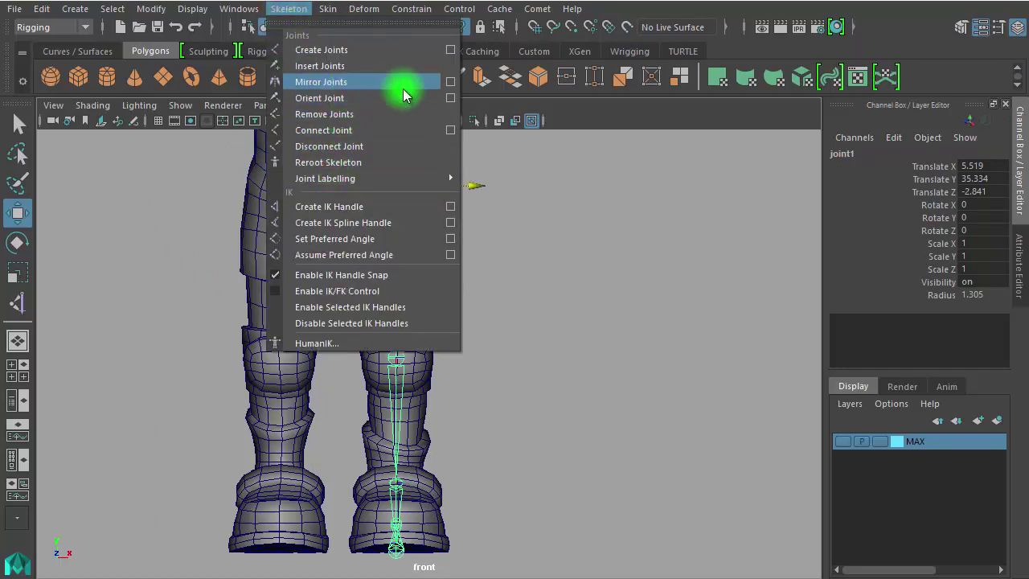
pyautogui.click(454, 88)
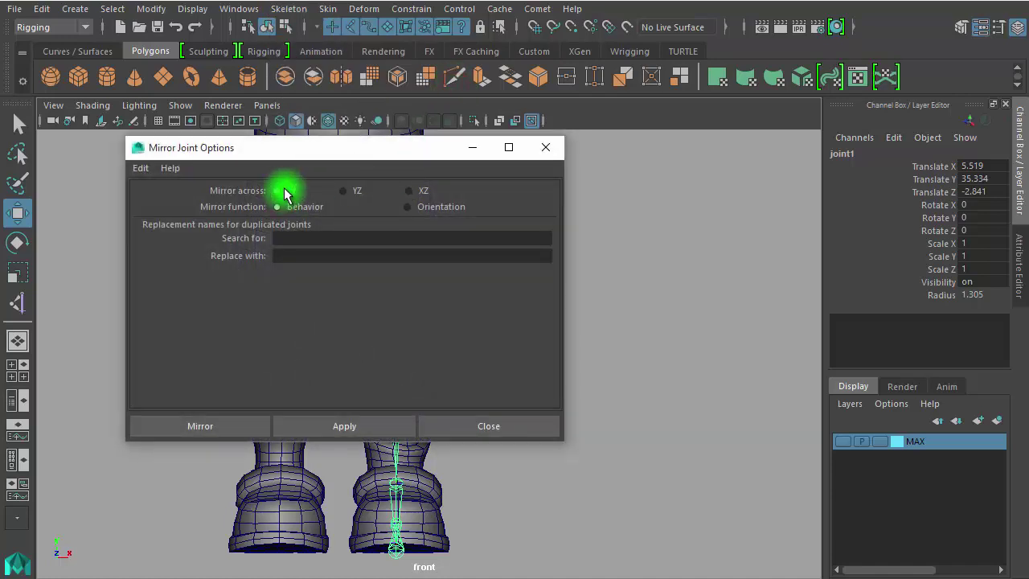
pyautogui.moveTo(345, 145)
pyautogui.mouseDown()
pyautogui.moveTo(739, 189)
pyautogui.moveTo(815, 114)
pyautogui.mouseUp()
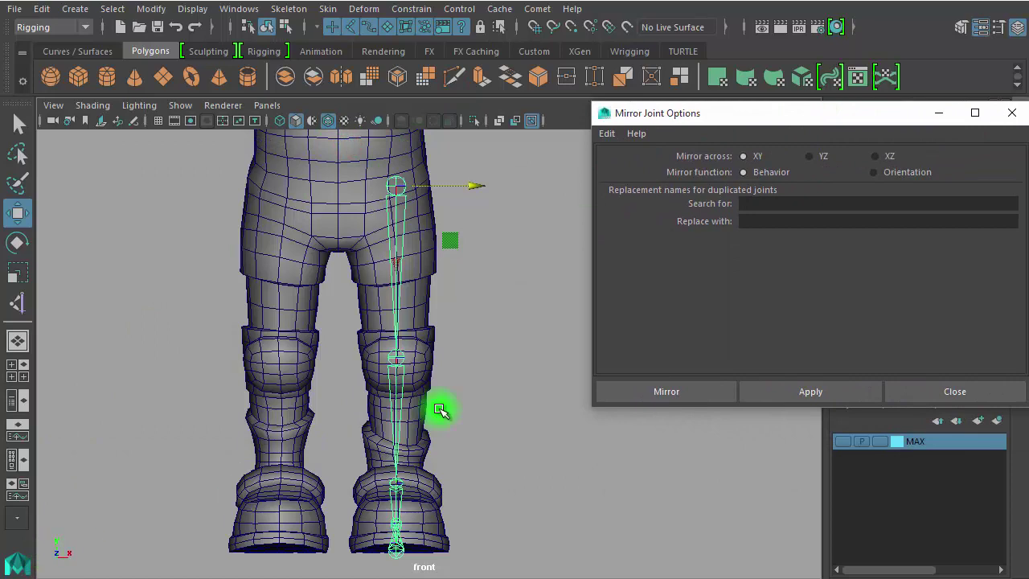
pyautogui.click(810, 156)
pyautogui.click(800, 394)
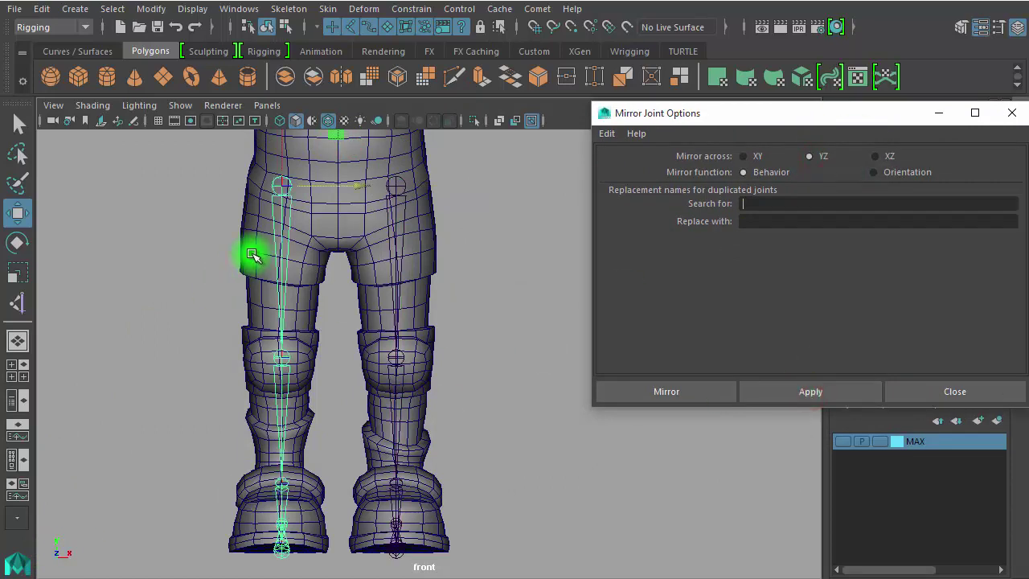
pyautogui.click(273, 235)
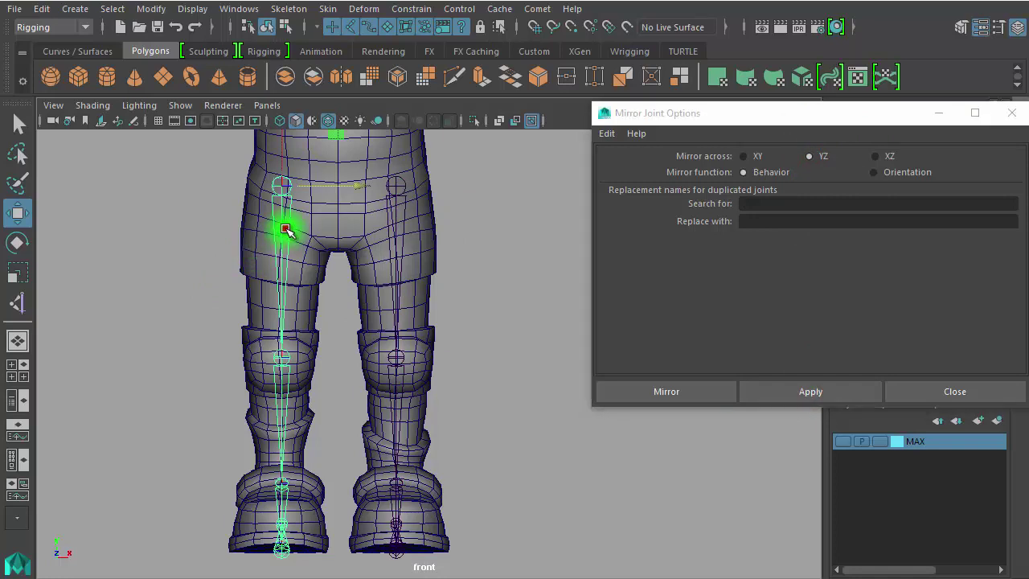
pyautogui.press('Delete')
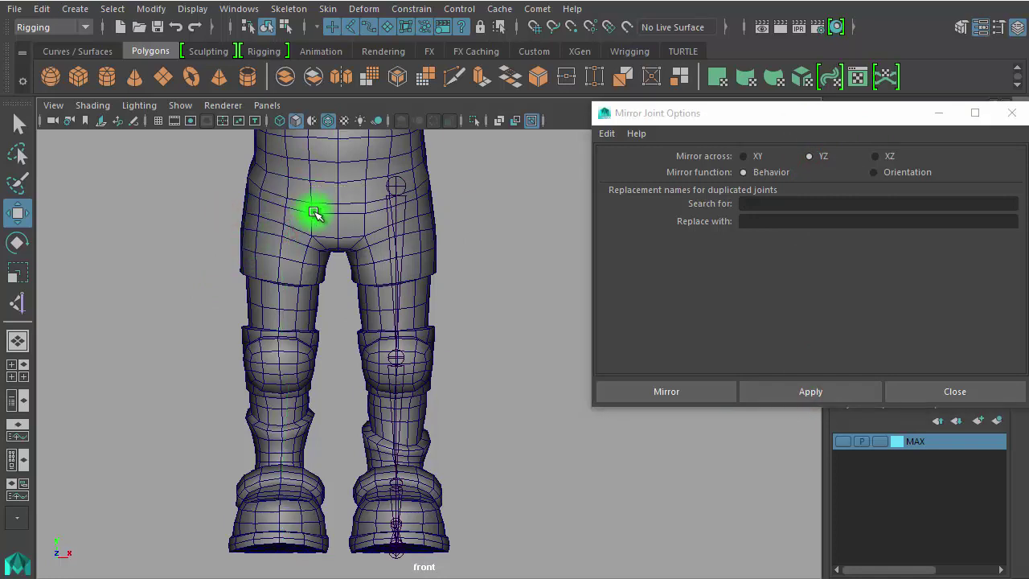
pyautogui.click(752, 116)
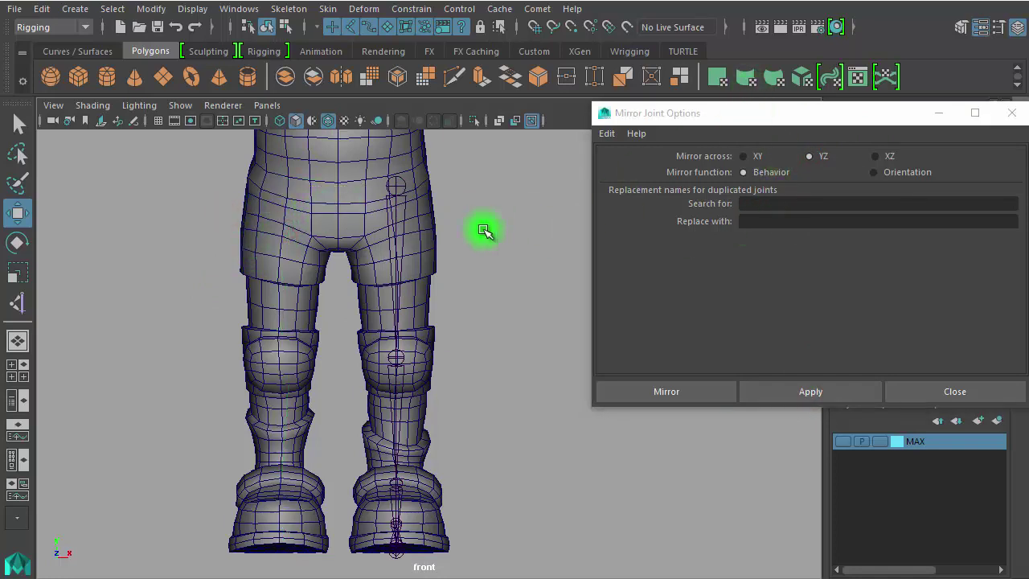
pyautogui.click(389, 230)
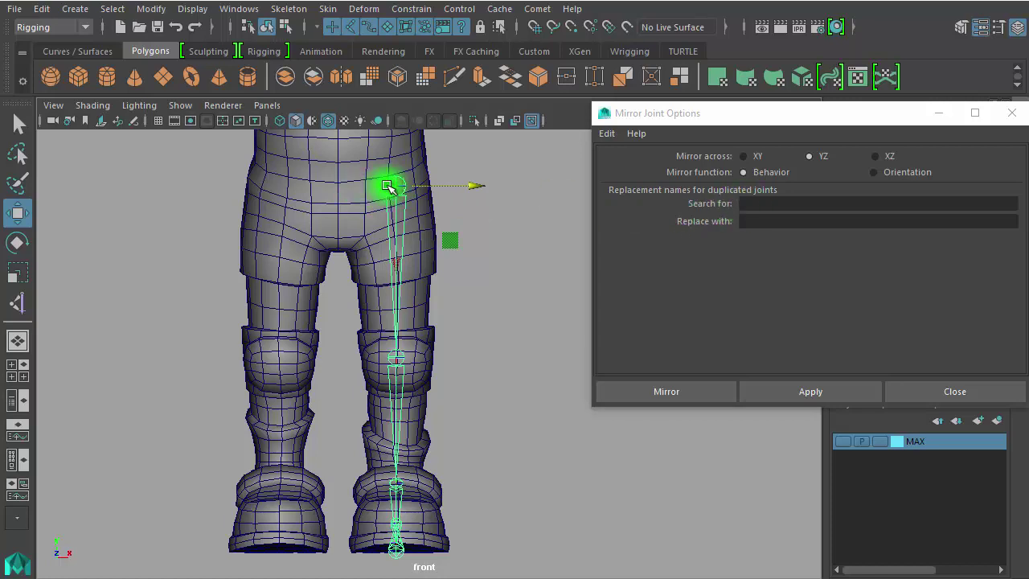
pyautogui.click(1010, 114)
pyautogui.click(566, 321)
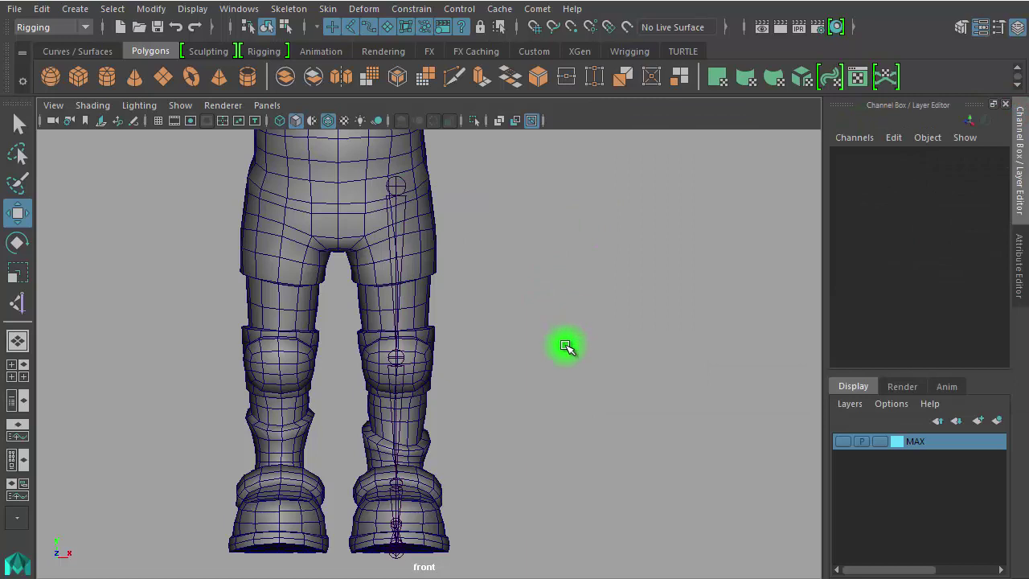
# Maximize the side view and pan and zoom until the torso and hand fill it
pyautogui.press('space')
pyautogui.press('space')
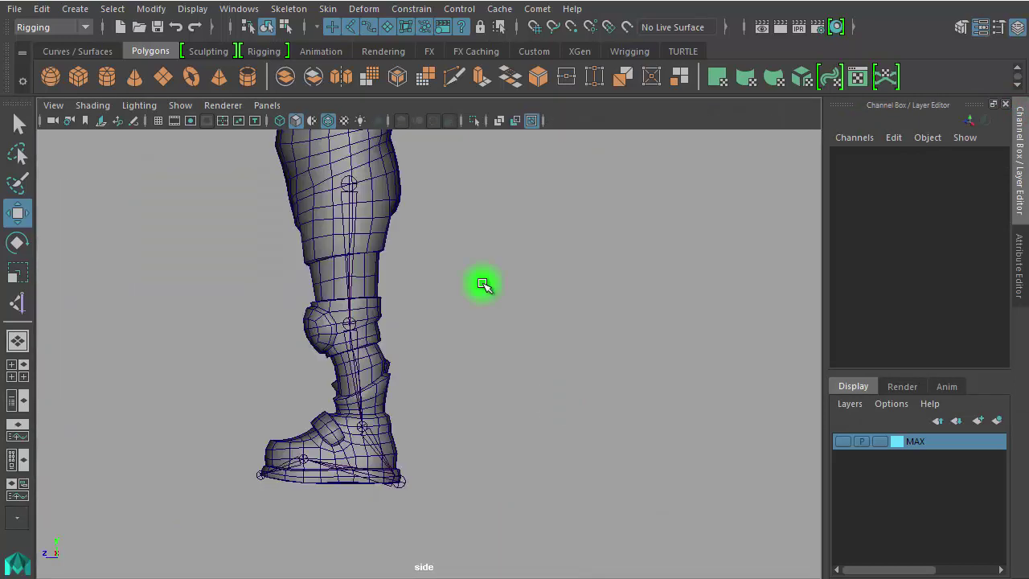
pyautogui.keyDown('alt'); pyautogui.moveTo(483, 284); pyautogui.dragTo(482, 559, button='middle'); pyautogui.keyUp('alt')
pyautogui.keyDown('alt'); pyautogui.moveTo(413, 385); pyautogui.dragTo(623, 415, button='right'); pyautogui.keyUp('alt')
pyautogui.keyDown('alt'); pyautogui.moveTo(623, 415); pyautogui.dragTo(679, 353, button='middle'); pyautogui.keyUp('alt')
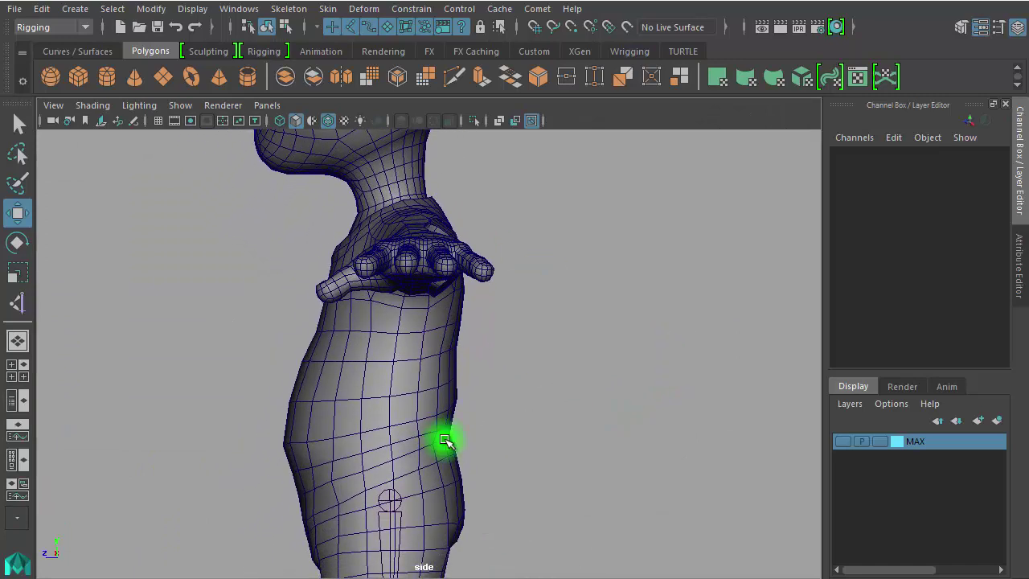
pyautogui.keyDown('alt'); pyautogui.moveTo(444, 440); pyautogui.dragTo(464, 420, button='right'); pyautogui.keyUp('alt')
pyautogui.moveTo(464, 422)
pyautogui.keyDown('alt'); pyautogui.mouseDown(button='middle')
pyautogui.moveTo(480, 345)
pyautogui.moveTo(563, 323)
pyautogui.mouseUp(button='middle'); pyautogui.keyUp('alt')
pyautogui.keyDown('alt'); pyautogui.moveTo(563, 322); pyautogui.dragTo(638, 324, button='right'); pyautogui.keyUp('alt')
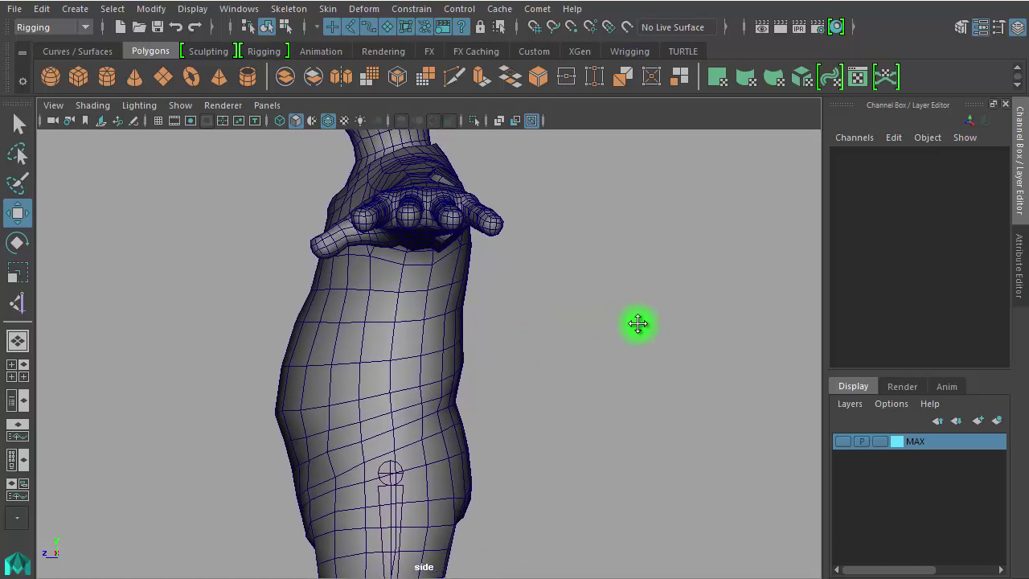
pyautogui.keyDown('alt'); pyautogui.moveTo(638, 324); pyautogui.dragTo(639, 336, button='middle'); pyautogui.keyUp('alt')
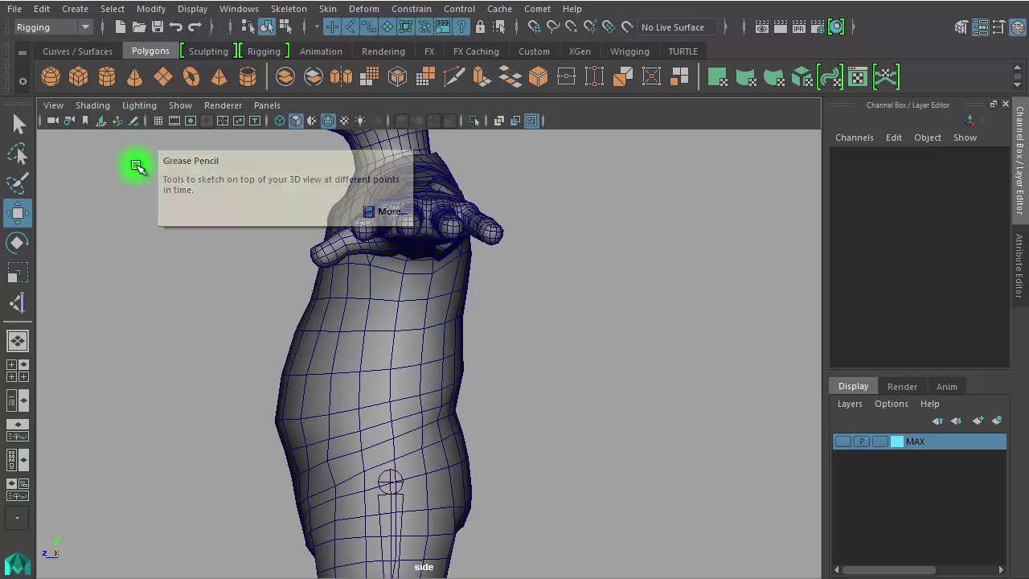
# Bring up the Grease Pencil tools beside the viewport and add a new sketch frame
pyautogui.click(135, 118)
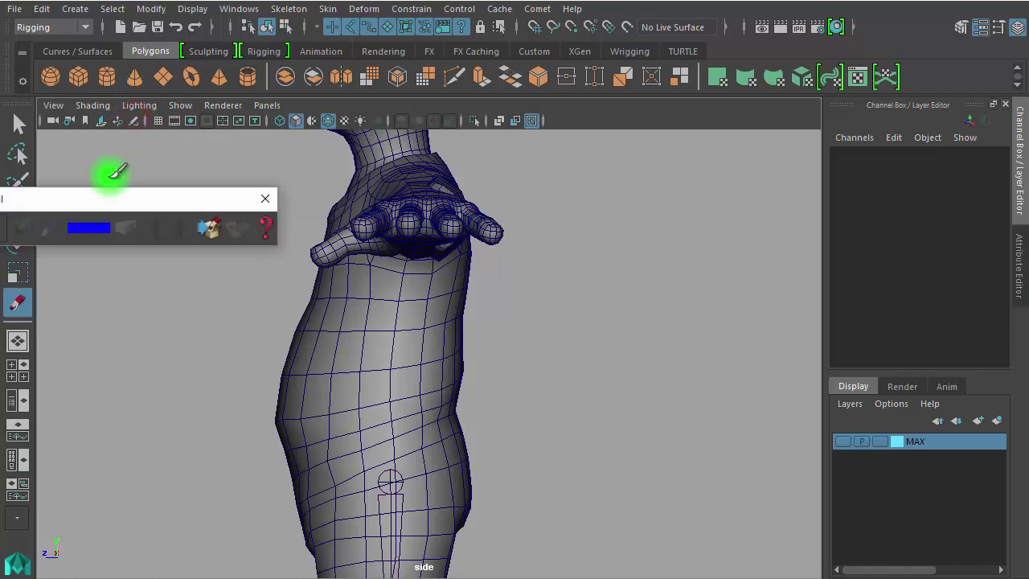
pyautogui.moveTo(76, 202); pyautogui.dragTo(262, 170)
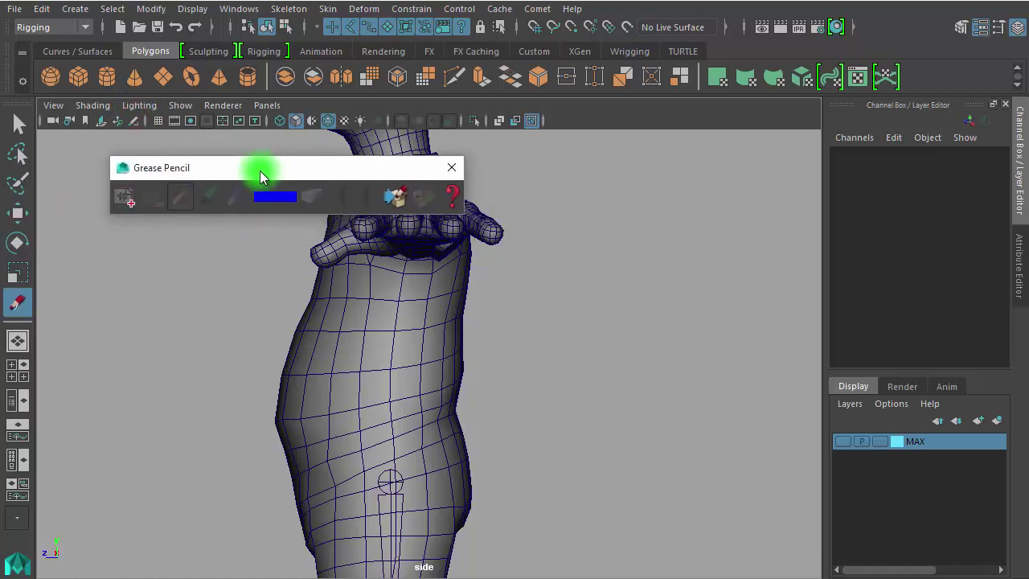
pyautogui.click(122, 201)
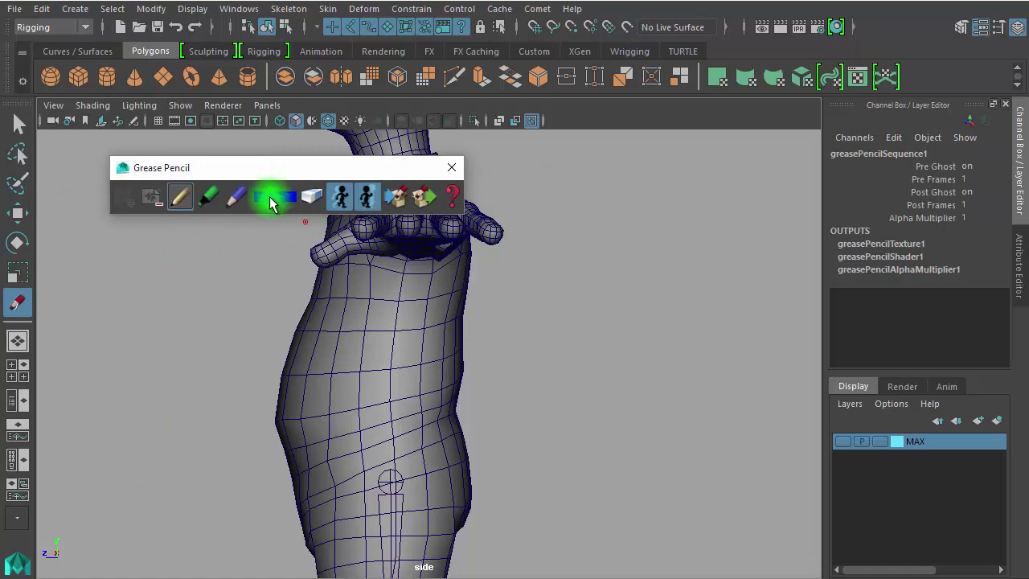
pyautogui.moveTo(194, 308)
pyautogui.mouseDown()
pyautogui.moveTo(197, 340)
pyautogui.moveTo(218, 341)
pyautogui.mouseUp()
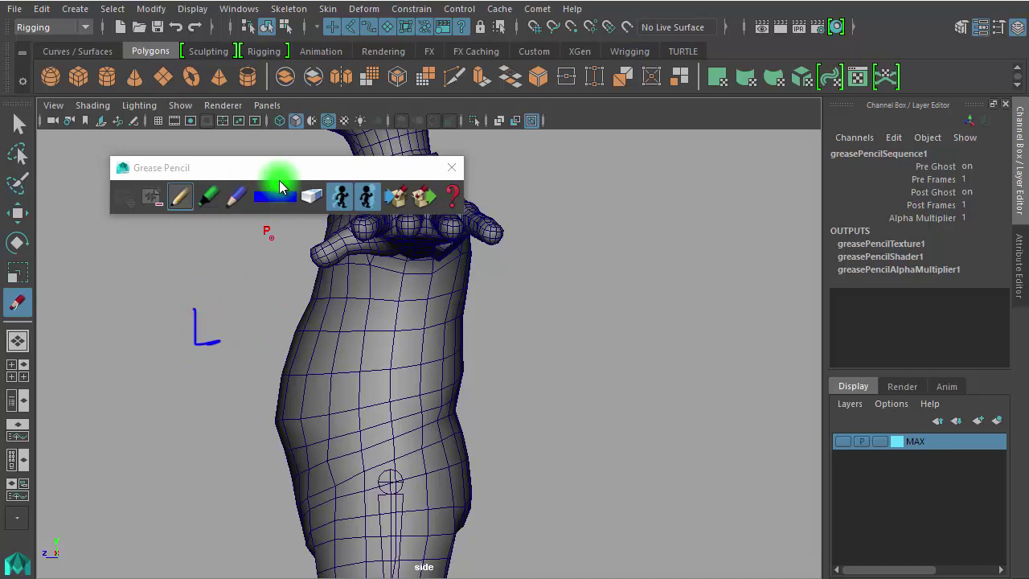
pyautogui.moveTo(275, 169); pyautogui.dragTo(854, 163)
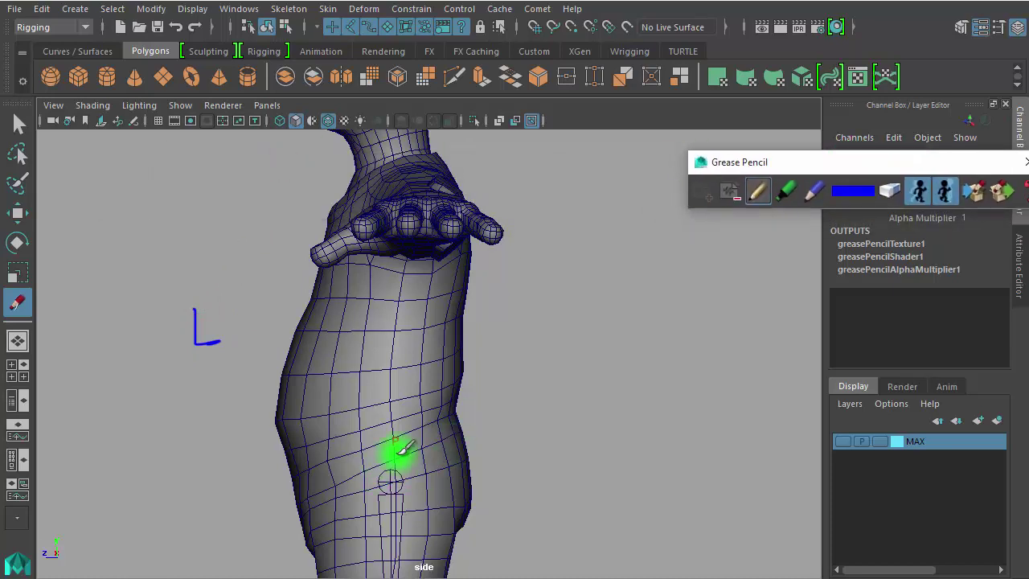
# Draw blue outlines of the waist, chest and back down to the hip, then switch the pencil to red
pyautogui.moveTo(297, 463)
pyautogui.mouseDown()
pyautogui.moveTo(451, 419)
pyautogui.moveTo(471, 459)
pyautogui.moveTo(472, 502)
pyautogui.moveTo(408, 520)
pyautogui.moveTo(306, 528)
pyautogui.moveTo(293, 465)
pyautogui.mouseUp()
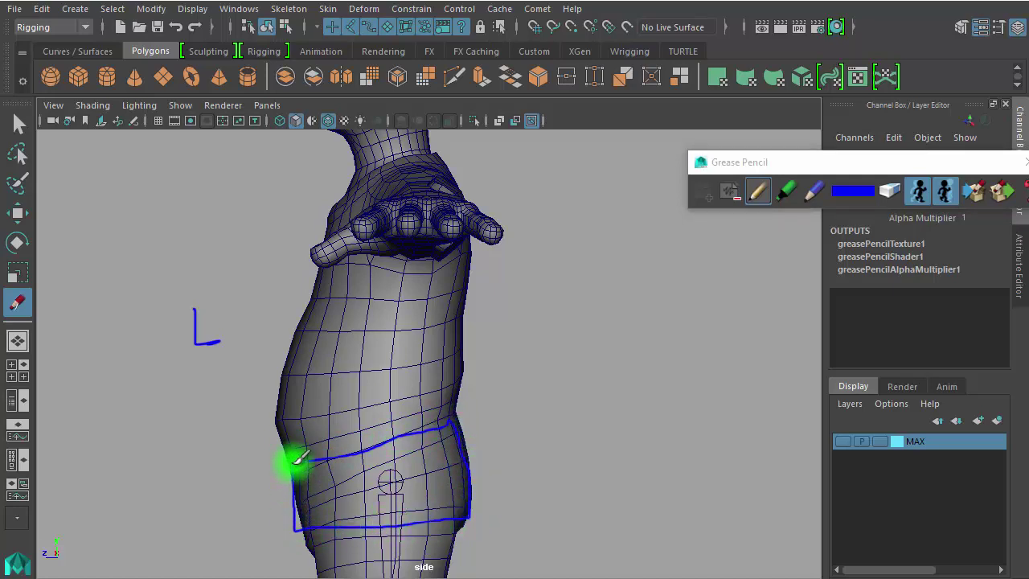
pyautogui.moveTo(425, 153)
pyautogui.mouseDown()
pyautogui.moveTo(356, 166)
pyautogui.moveTo(322, 232)
pyautogui.moveTo(306, 302)
pyautogui.mouseUp()
pyautogui.moveTo(460, 291)
pyautogui.mouseDown()
pyautogui.moveTo(374, 323)
pyautogui.moveTo(324, 324)
pyautogui.moveTo(315, 279)
pyautogui.moveTo(340, 230)
pyautogui.mouseUp()
pyautogui.moveTo(443, 154)
pyautogui.mouseDown()
pyautogui.moveTo(471, 252)
pyautogui.moveTo(470, 296)
pyautogui.mouseUp()
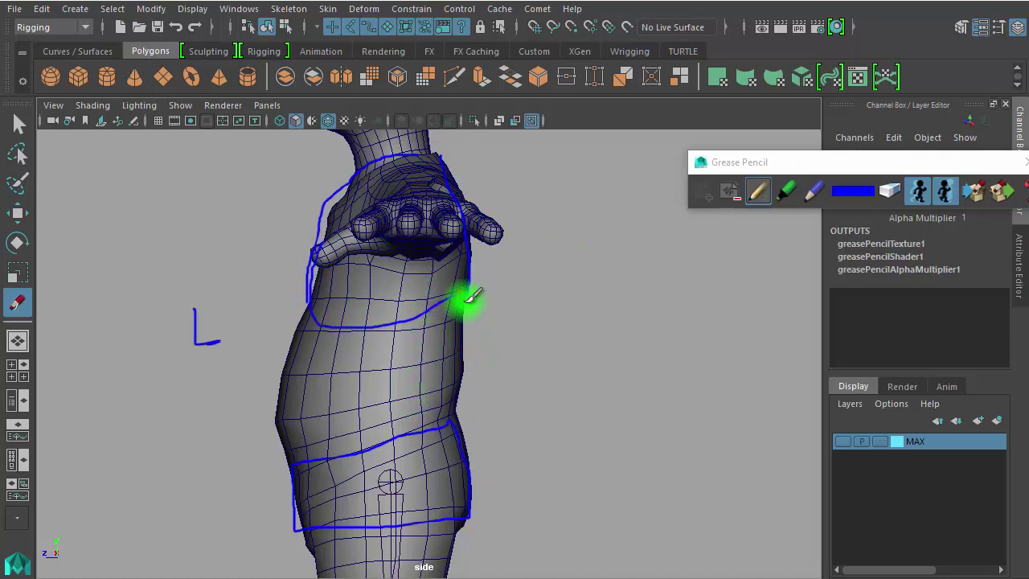
pyautogui.moveTo(470, 293); pyautogui.dragTo(442, 417)
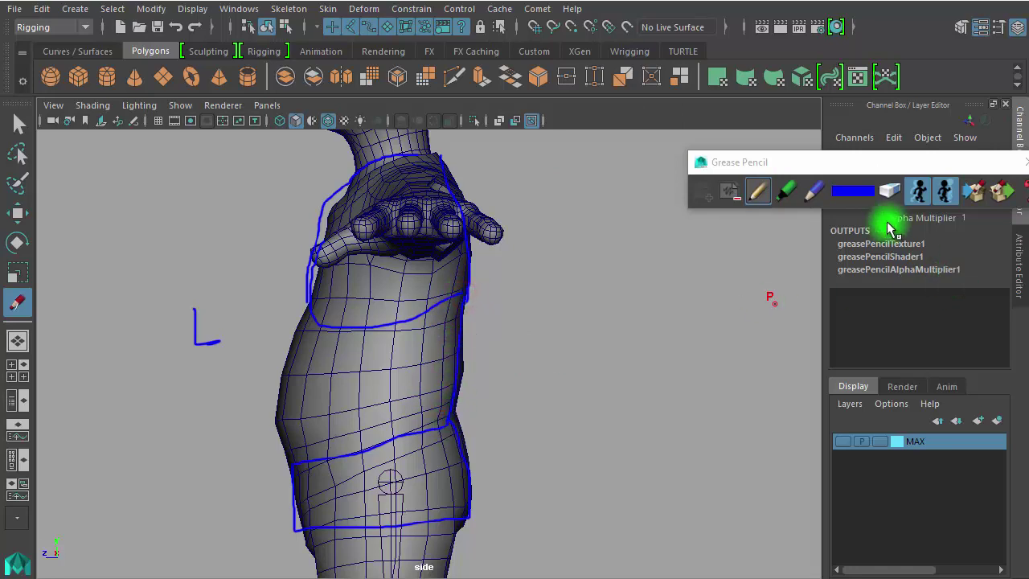
pyautogui.click(864, 193)
pyautogui.click(805, 145)
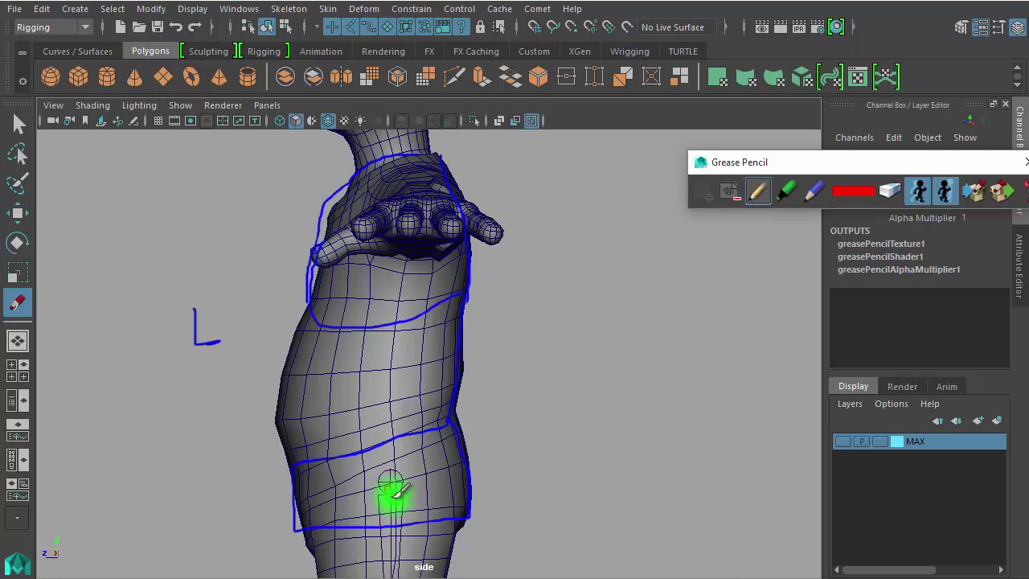
# Draw a red spine line up from the hip with joint marks along it
pyautogui.click(388, 487)
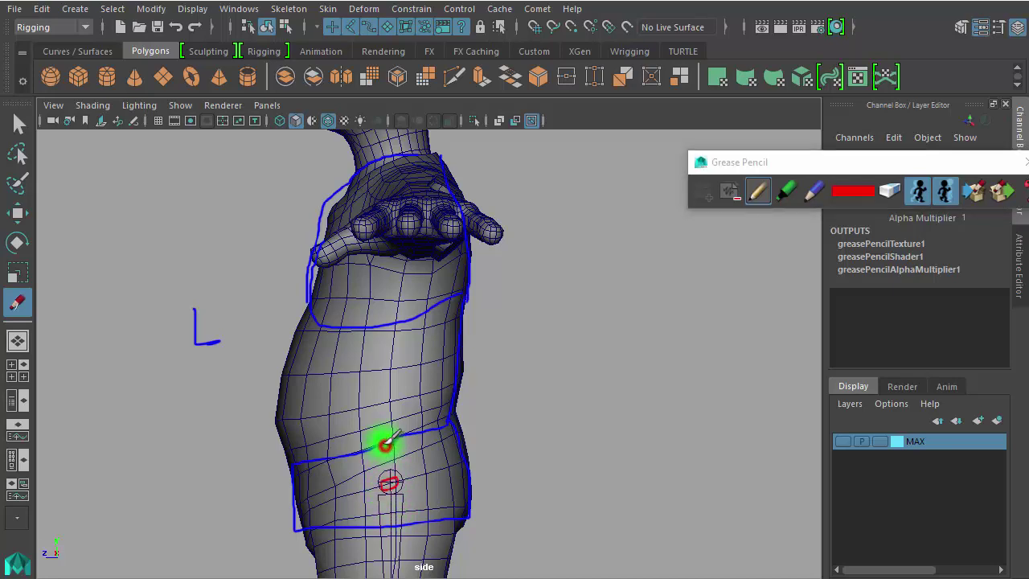
pyautogui.moveTo(385, 438); pyautogui.dragTo(389, 482)
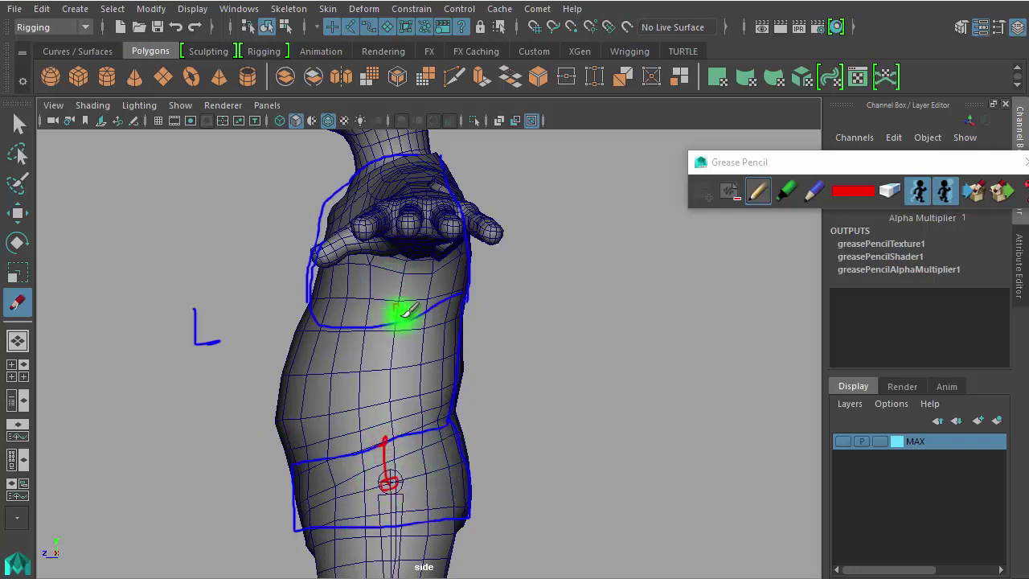
pyautogui.moveTo(386, 328); pyautogui.dragTo(383, 433)
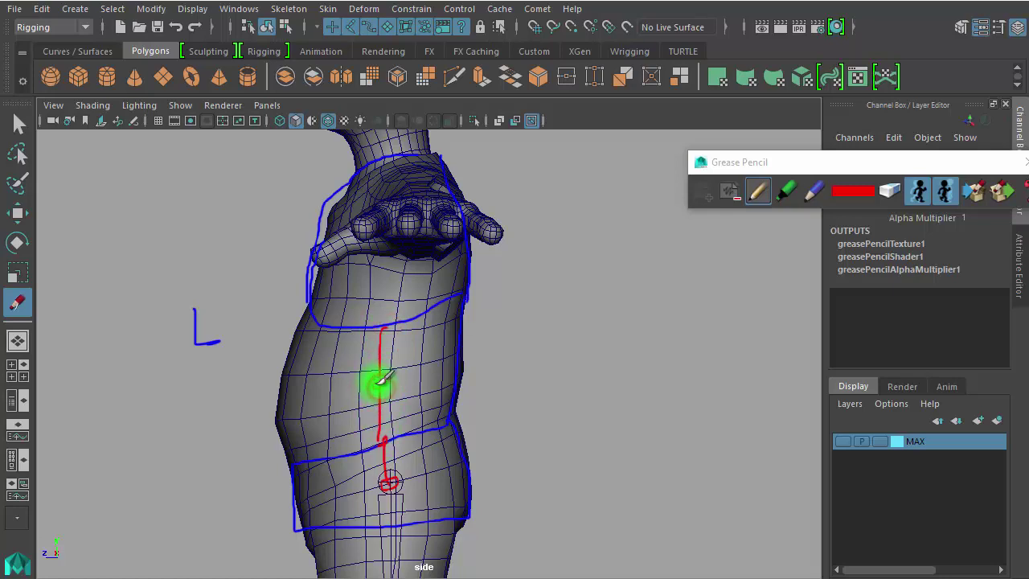
pyautogui.click(377, 385)
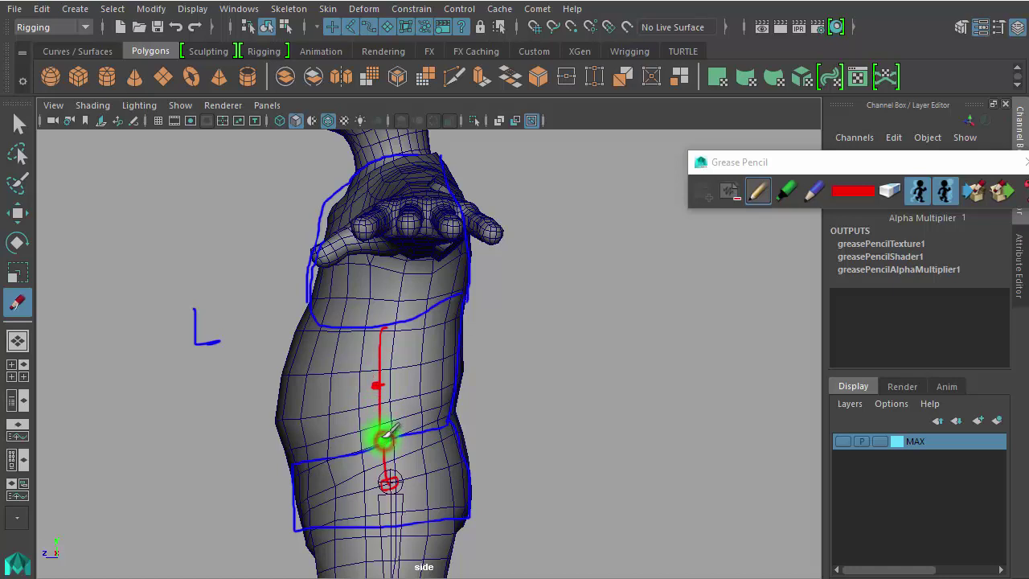
# Add red belly and chest bands, extend the spine down from the head, and close the pencil tools
pyautogui.moveTo(465, 368)
pyautogui.mouseDown()
pyautogui.moveTo(421, 362)
pyautogui.moveTo(281, 390)
pyautogui.moveTo(310, 448)
pyautogui.moveTo(353, 453)
pyautogui.mouseUp()
pyautogui.click(470, 305)
pyautogui.moveTo(452, 305)
pyautogui.mouseDown()
pyautogui.moveTo(356, 333)
pyautogui.moveTo(305, 333)
pyautogui.moveTo(278, 367)
pyautogui.moveTo(466, 364)
pyautogui.moveTo(470, 306)
pyautogui.mouseUp()
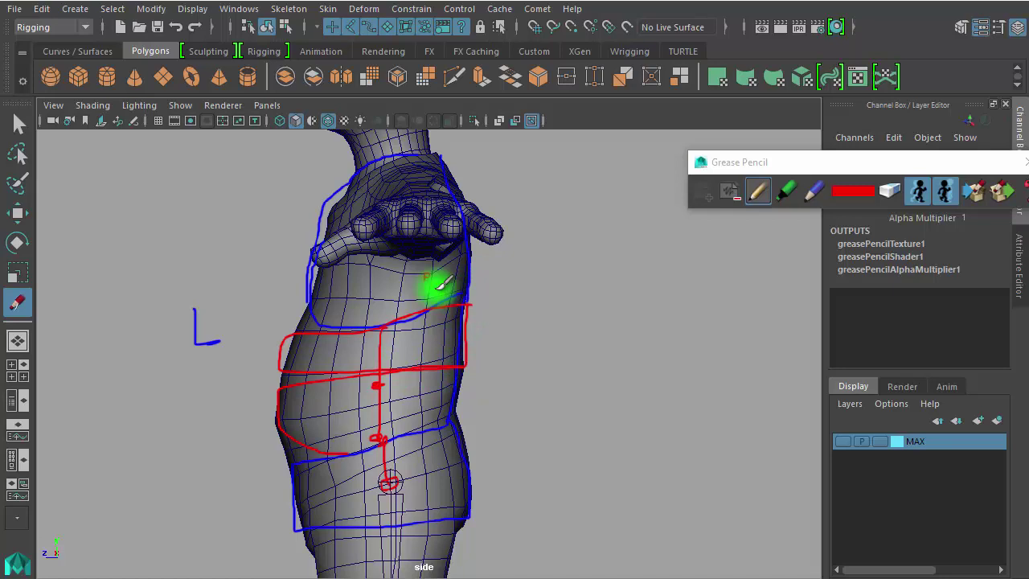
pyautogui.moveTo(400, 157); pyautogui.dragTo(381, 320)
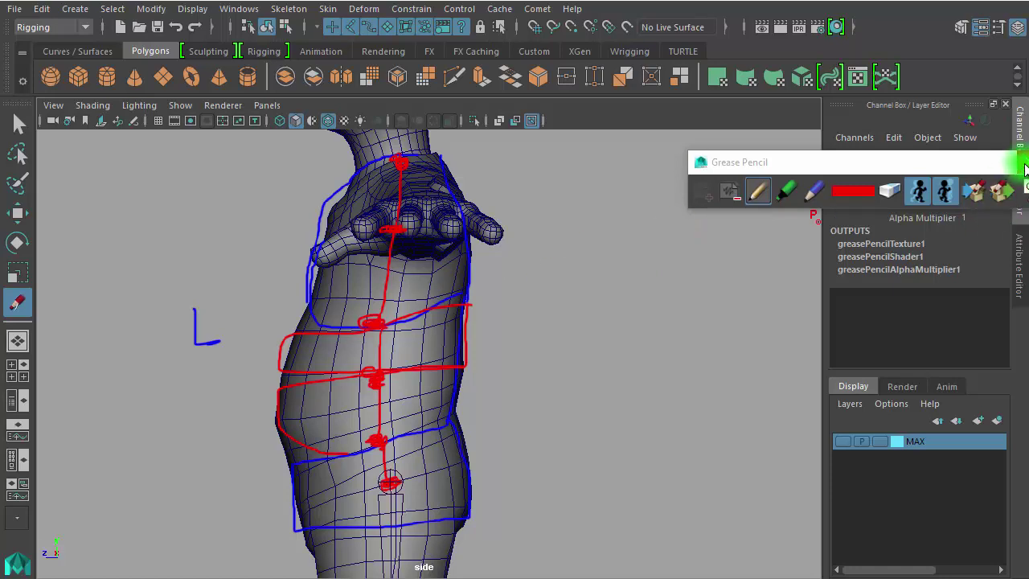
pyautogui.click(1023, 163)
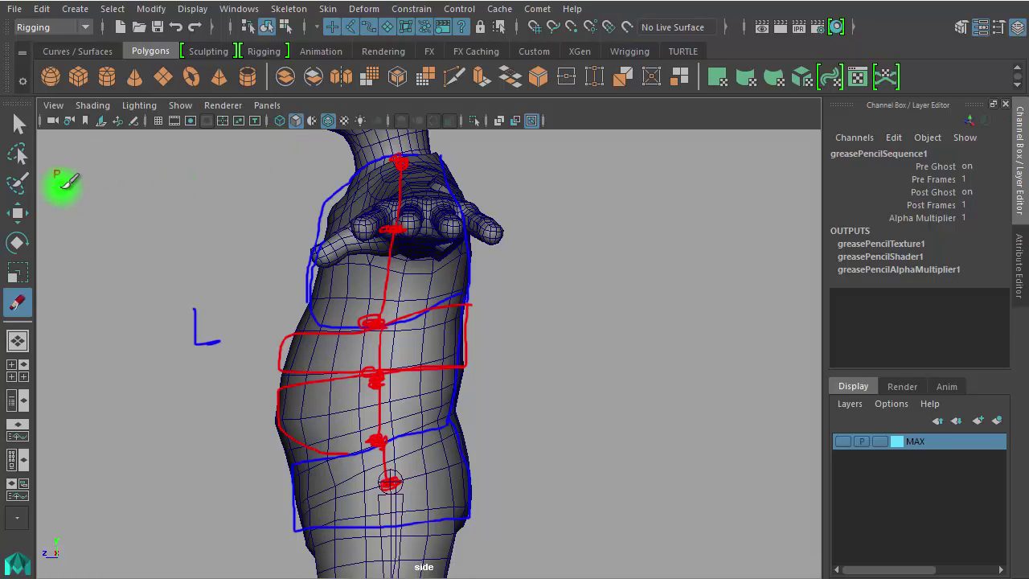
# Create a five-joint leg chain from the hip down to the foot with Skeleton > Create Joints
pyautogui.click(9, 129)
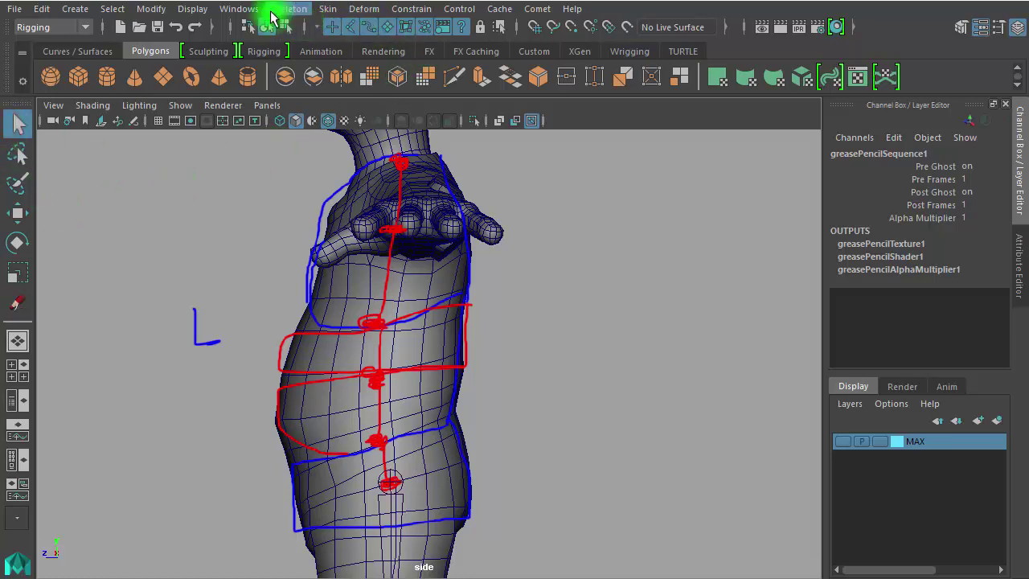
pyautogui.click(285, 8)
pyautogui.click(310, 49)
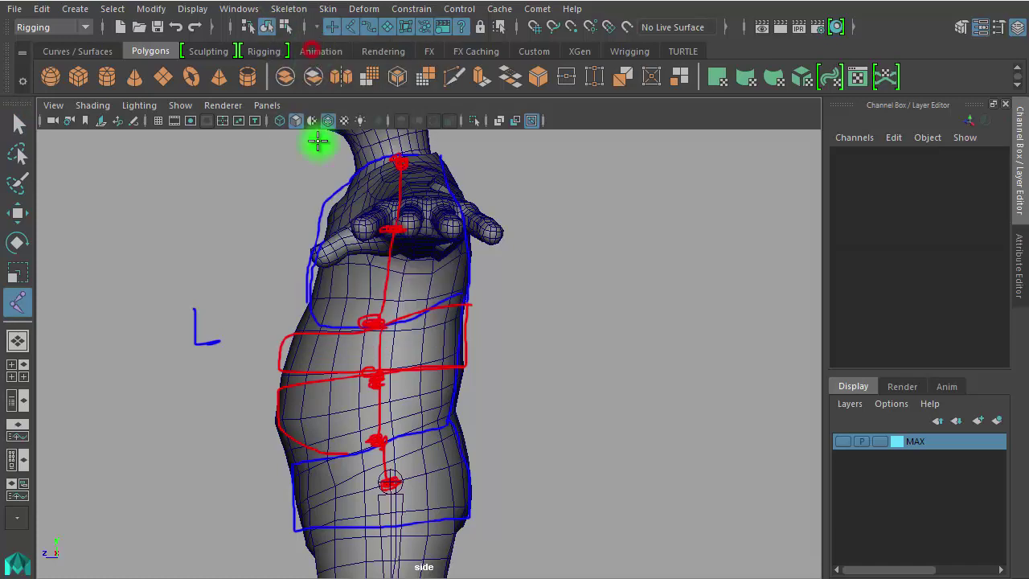
pyautogui.click(386, 484)
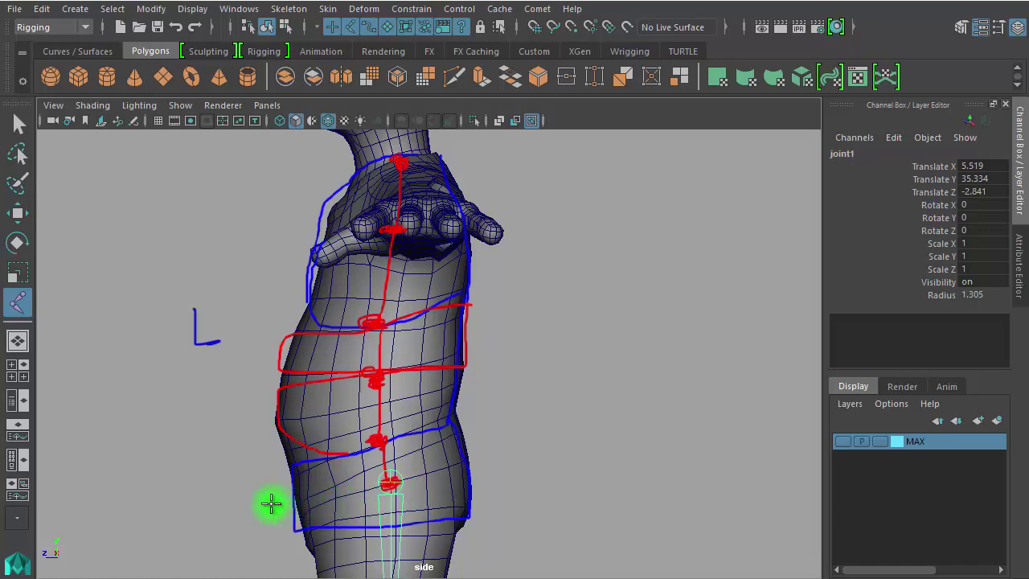
pyautogui.click(247, 504)
pyautogui.click(154, 443)
pyautogui.click(149, 318)
pyautogui.click(170, 242)
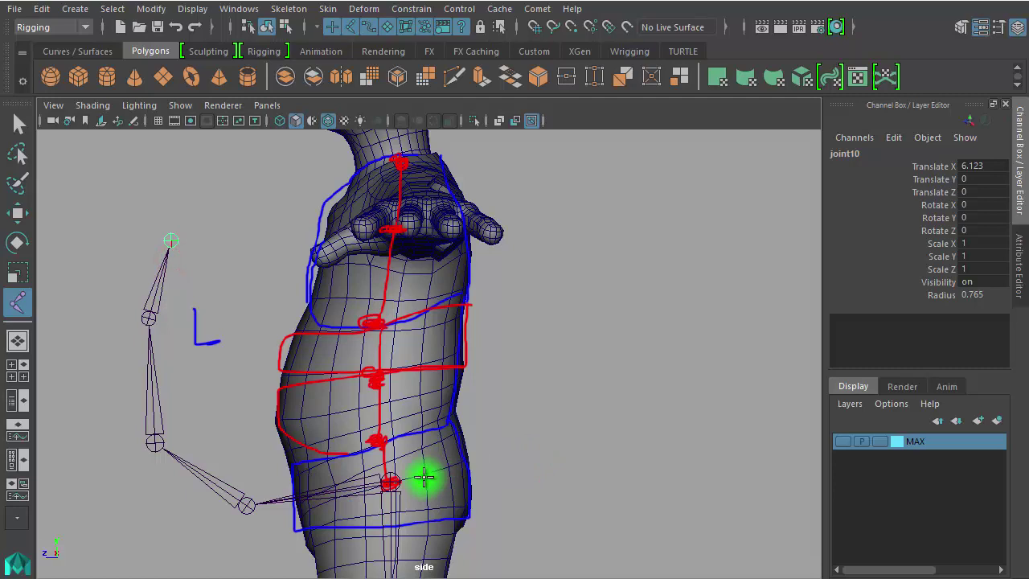
pyautogui.press('q')
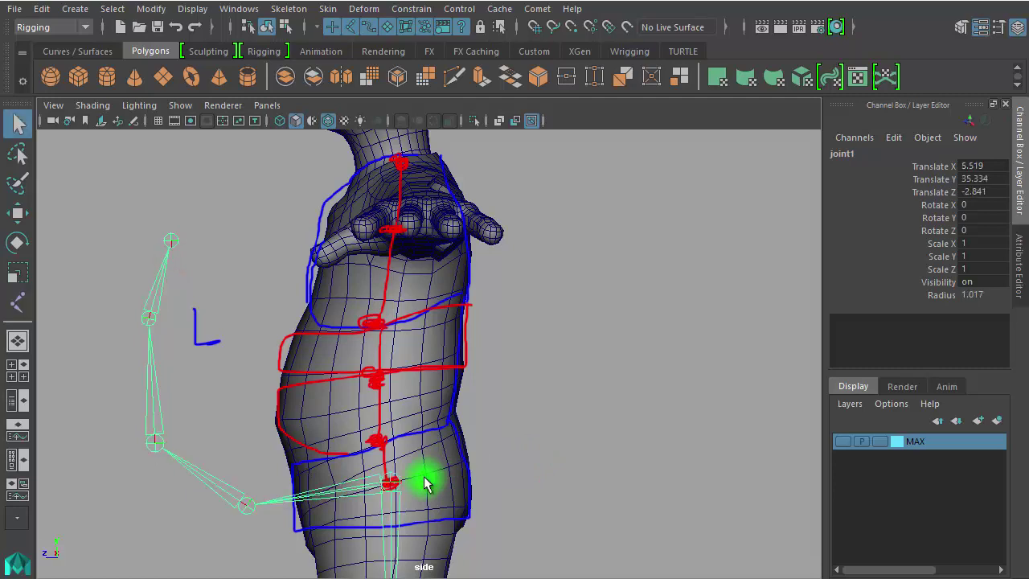
# Check the leg chain in a maximized front view, stepping from the hip joint down the hierarchy
pyautogui.click(388, 536)
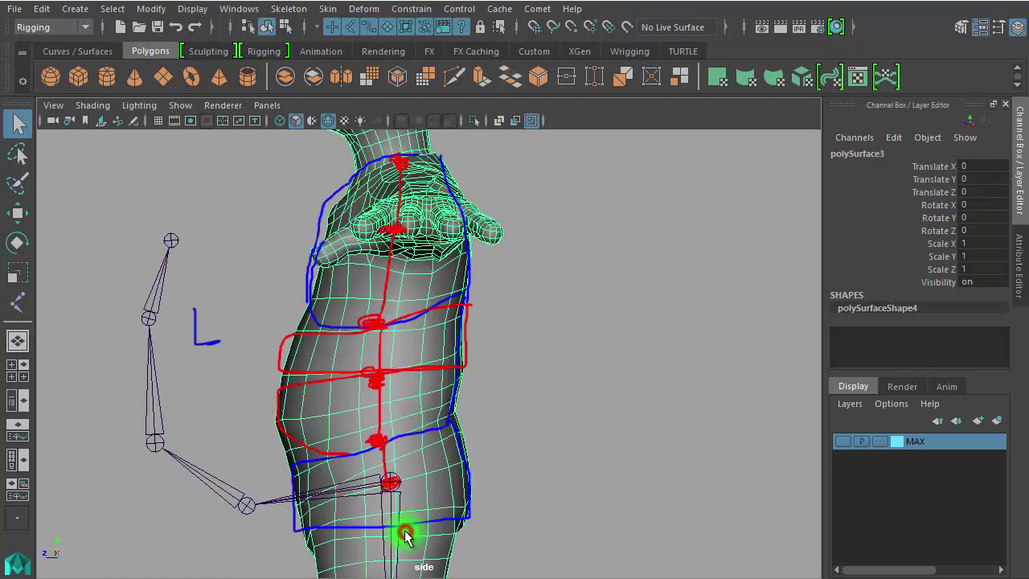
pyautogui.press('space')
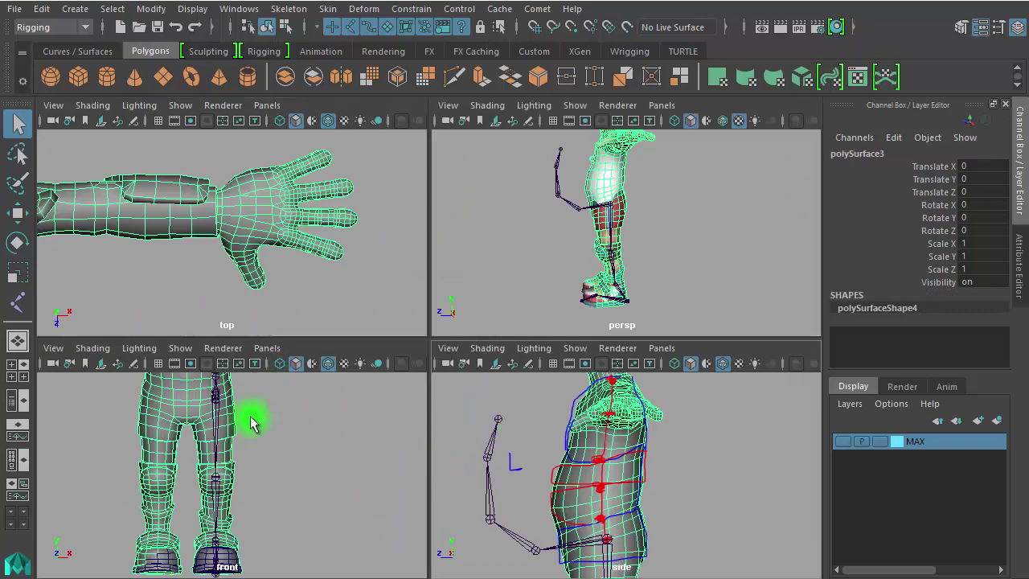
pyautogui.press('space')
pyautogui.scroll(-3, 356, 436)
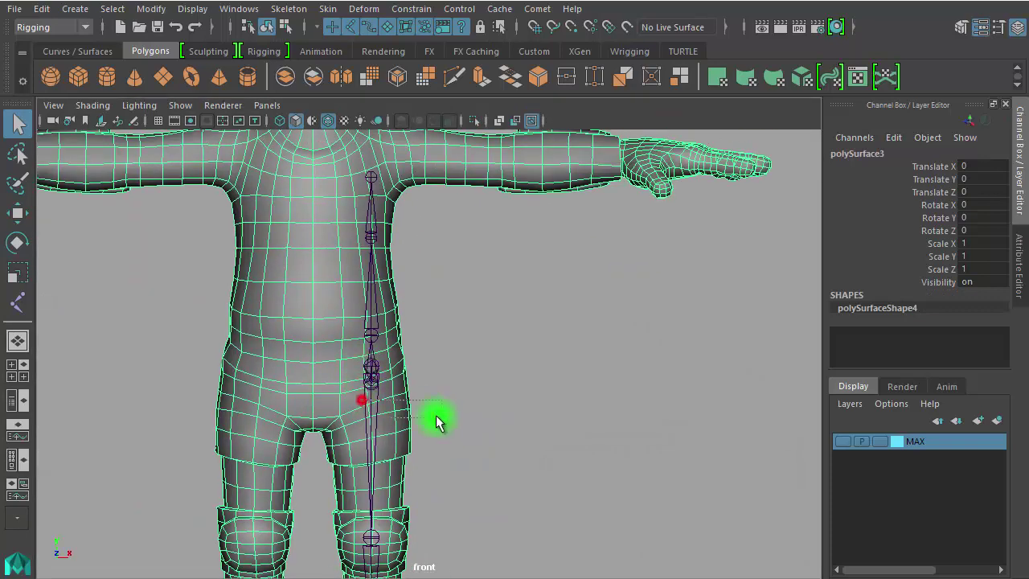
pyautogui.click(371, 394)
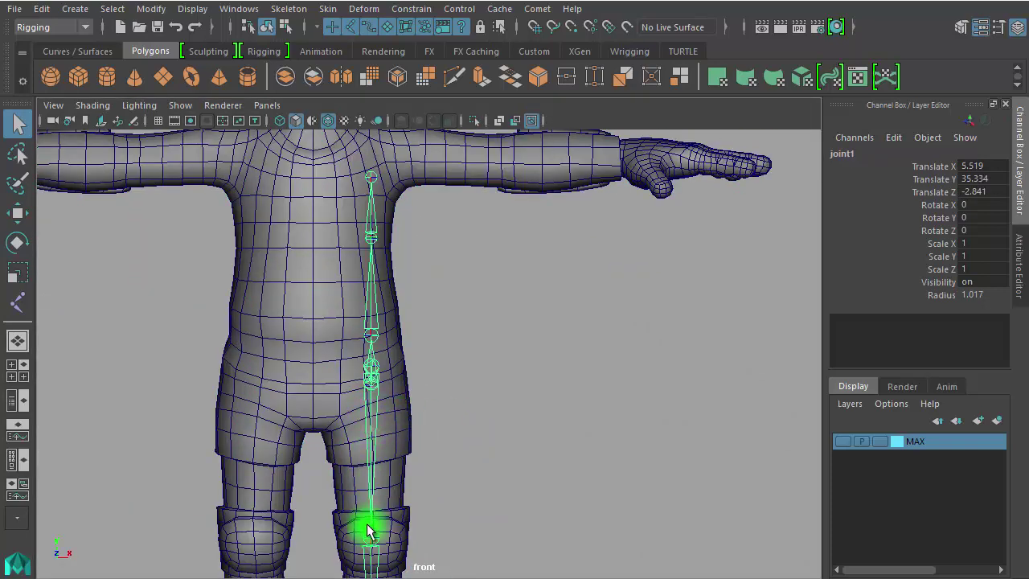
pyautogui.hotkey('ctrl', 'z')
pyautogui.hotkey('shift', 'z')
pyautogui.press('Down')
pyautogui.press('Down')
pyautogui.press('Down')
pyautogui.press('Up')
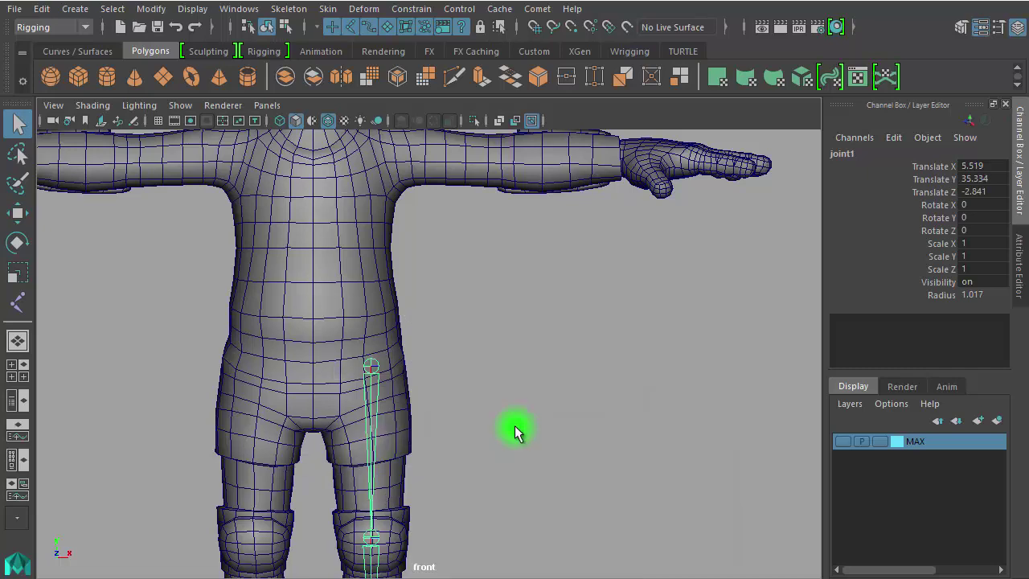
# Restore the four-view layout with a straight side view and re-enable Create Joints
pyautogui.press('space')
pyautogui.press('space')
pyautogui.moveTo(670, 506); pyautogui.dragTo(657, 502)
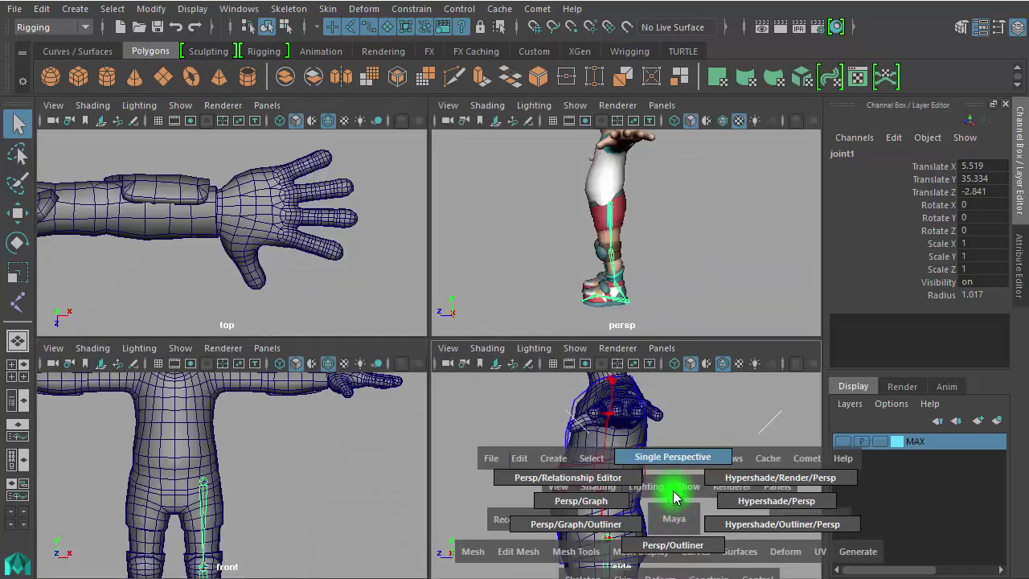
pyautogui.press('space')
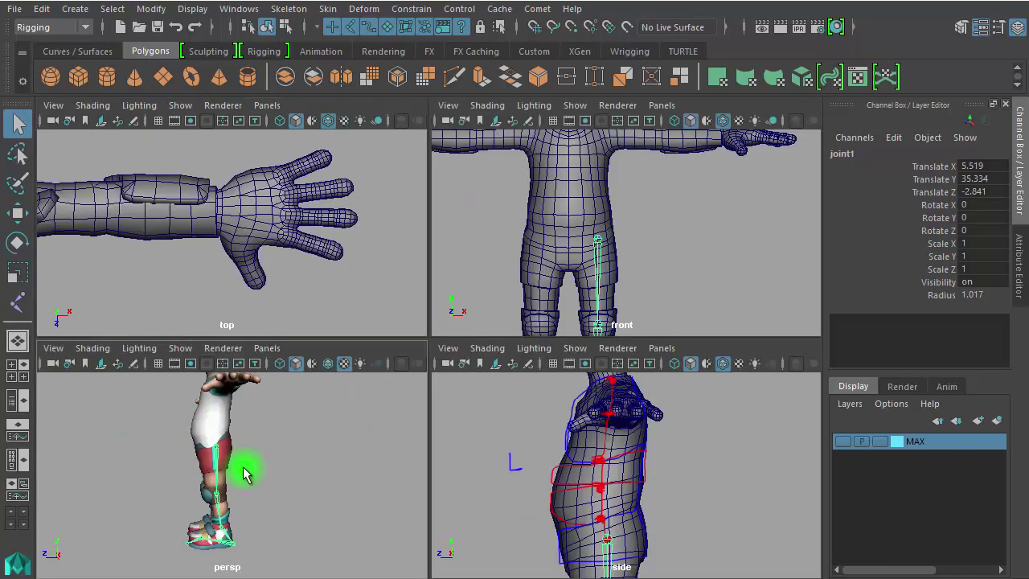
pyautogui.press('space')
pyautogui.click(18, 365)
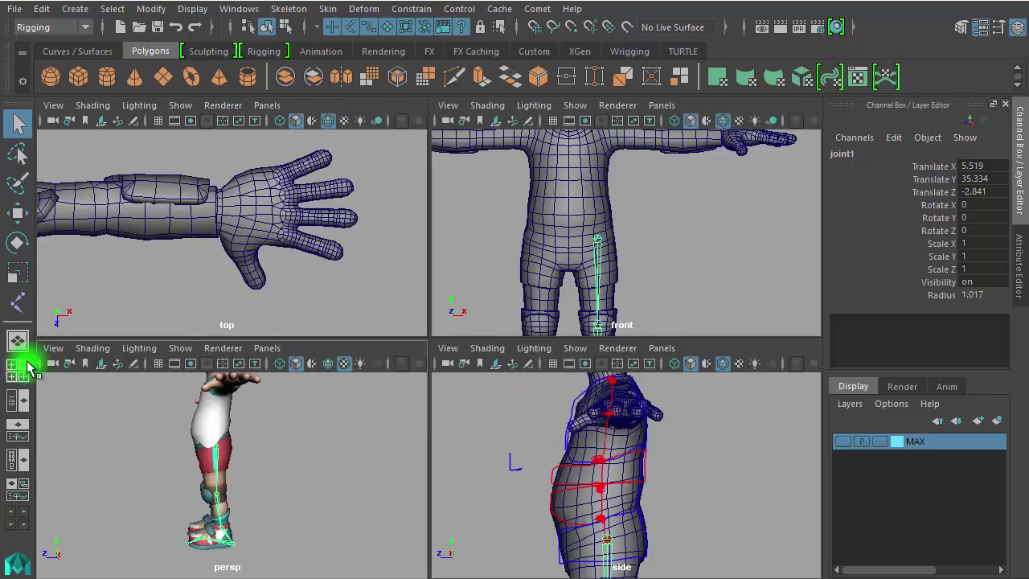
pyautogui.click(18, 366)
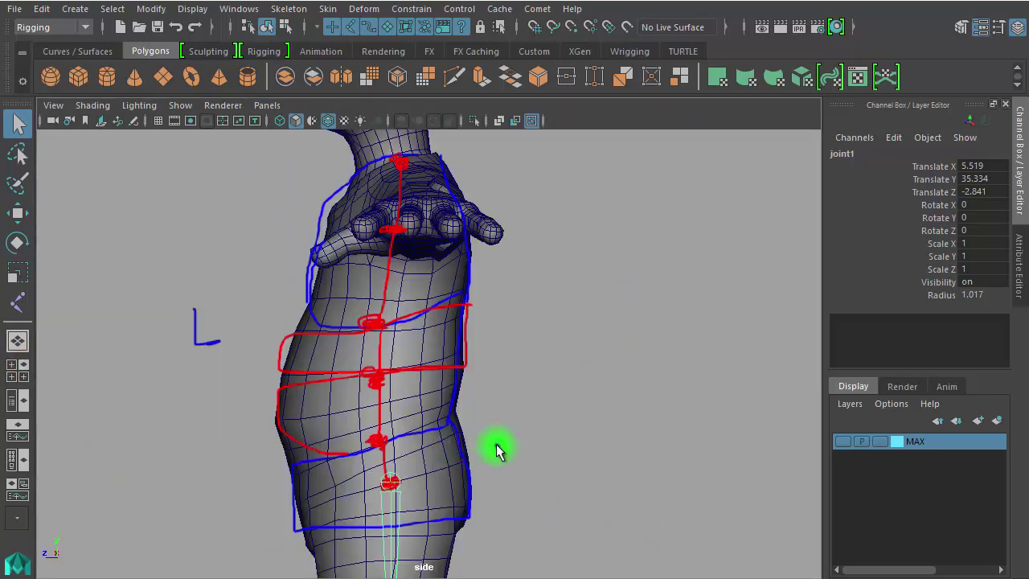
pyautogui.moveTo(498, 448); pyautogui.dragTo(632, 459)
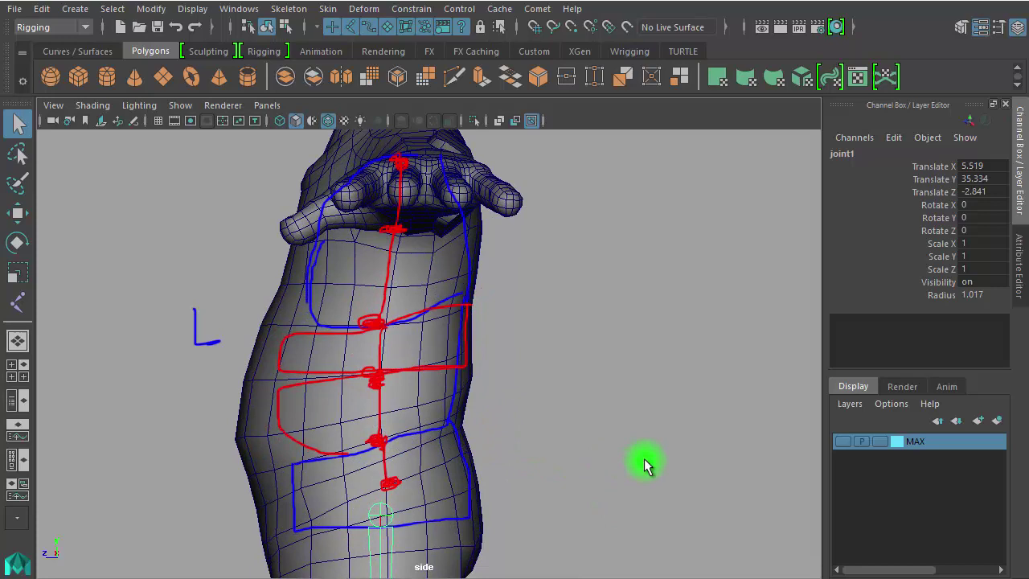
pyautogui.hotkey('ctrl', 'z')
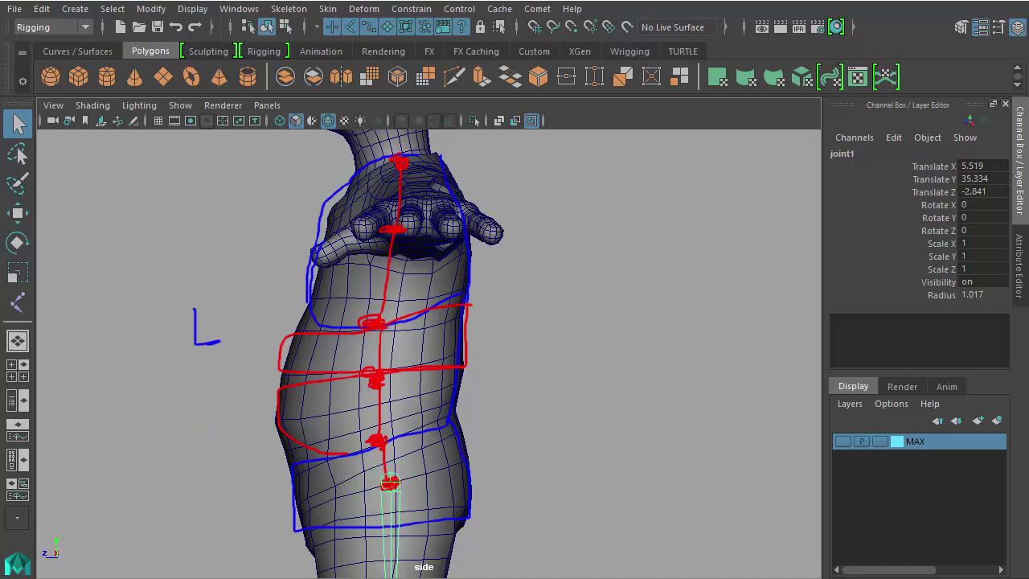
pyautogui.click(18, 303)
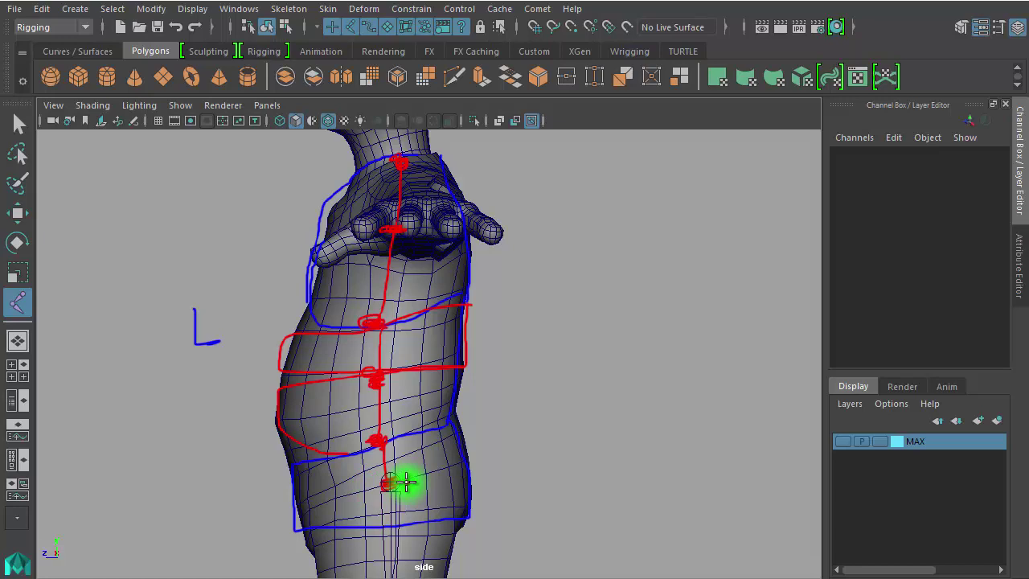
# Place spine joints at the hips, upper torso and base of the neck in the side view
pyautogui.click(406, 482)
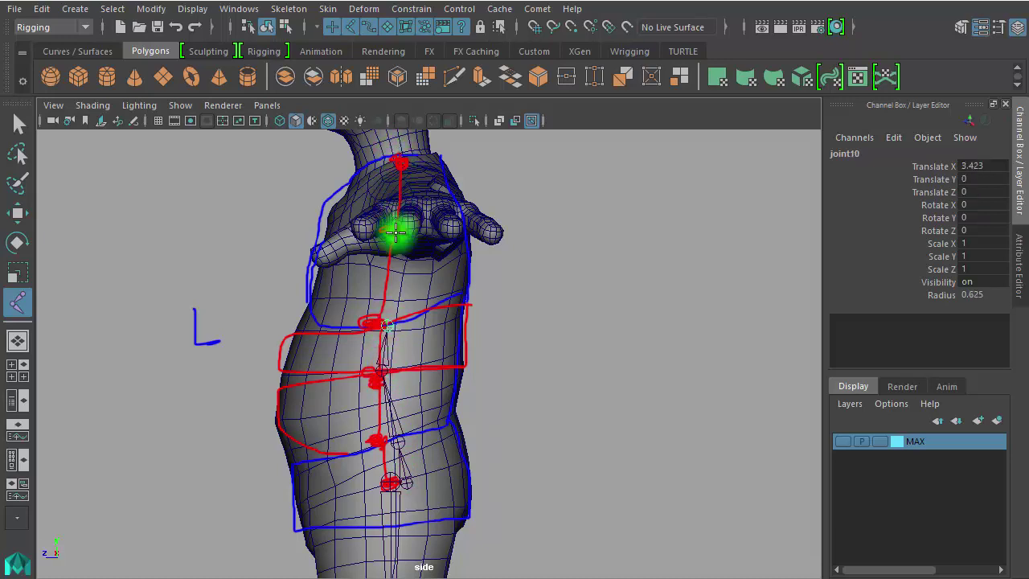
pyautogui.click(395, 232)
pyautogui.click(405, 158)
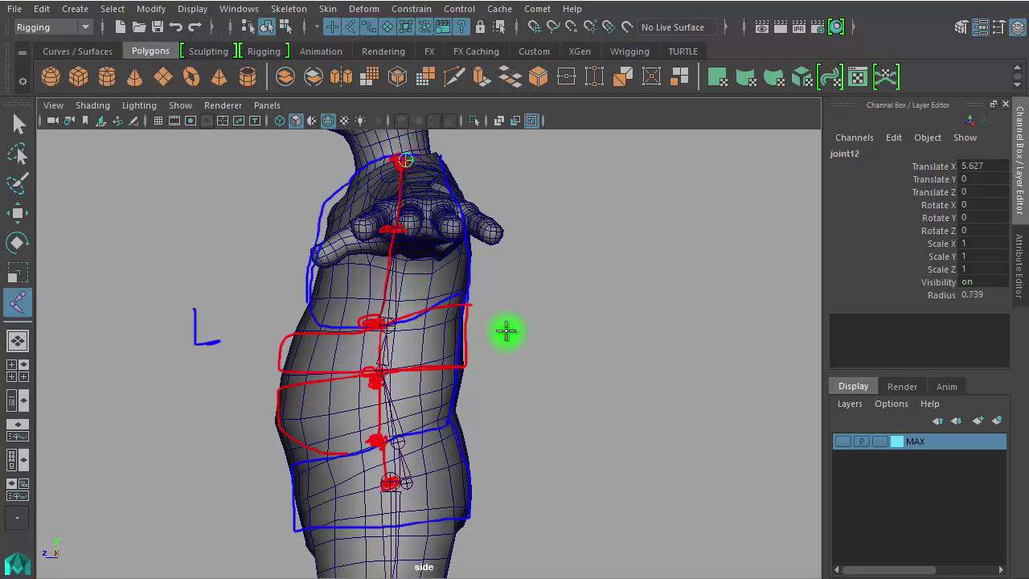
pyautogui.moveTo(547, 295)
pyautogui.mouseDown()
pyautogui.moveTo(561, 400)
pyautogui.moveTo(755, 359)
pyautogui.moveTo(762, 327)
pyautogui.moveTo(783, 314)
pyautogui.moveTo(737, 311)
pyautogui.mouseUp()
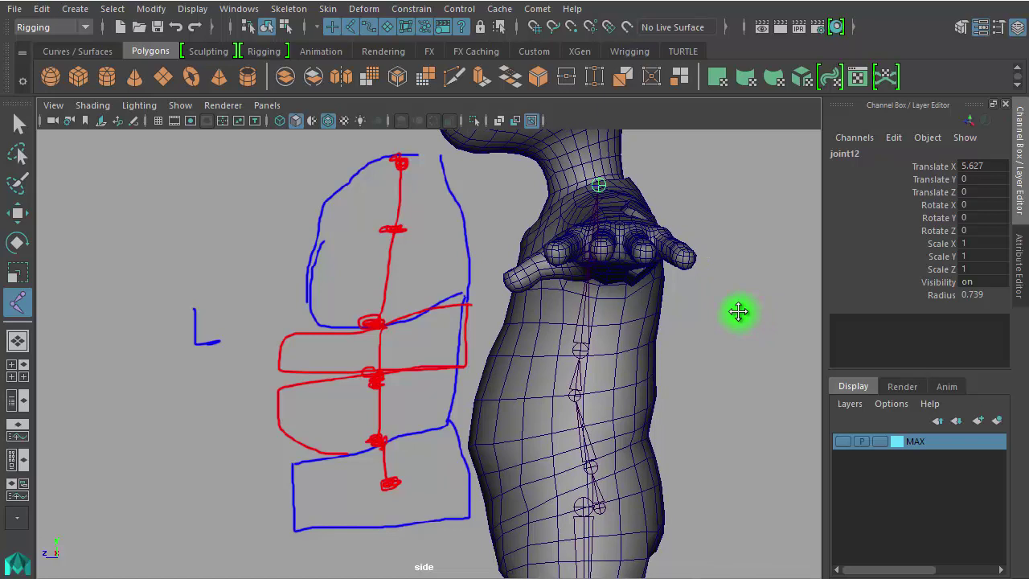
# Zoom in on the neck and place a head joint up near the ear
pyautogui.scroll(3, 718, 351)
pyautogui.keyDown('alt'); pyautogui.moveTo(684, 291); pyautogui.dragTo(601, 526, button='middle'); pyautogui.keyUp('alt')
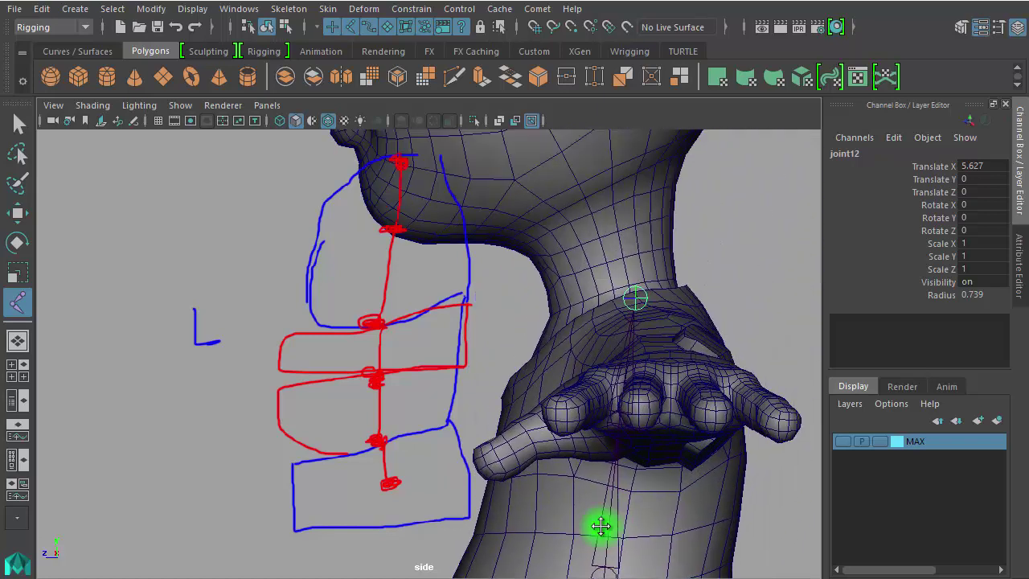
pyautogui.scroll(1, 696, 296)
pyautogui.keyDown('alt'); pyautogui.moveTo(719, 289); pyautogui.dragTo(742, 278, button='middle'); pyautogui.keyUp('alt')
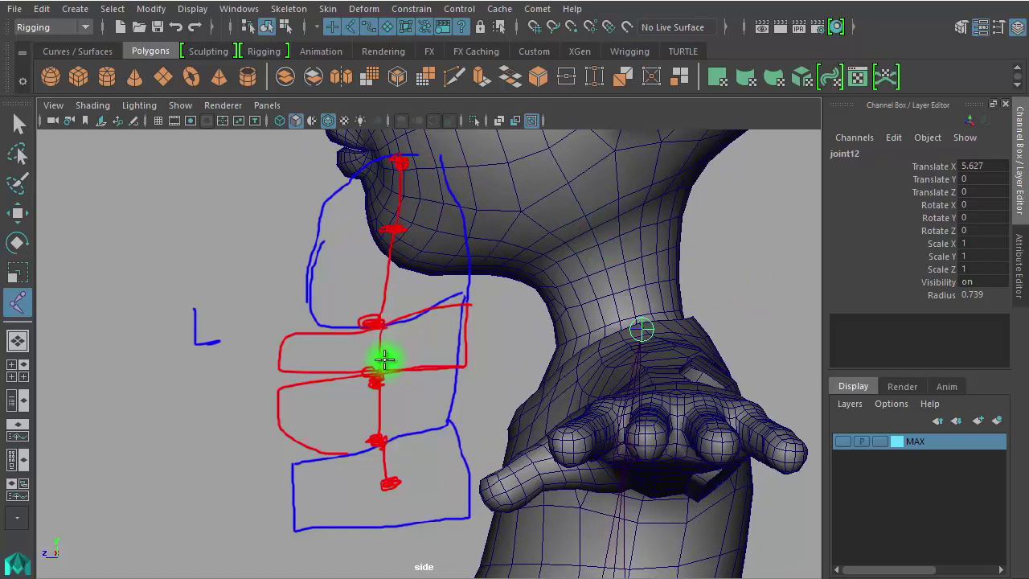
pyautogui.keyDown('alt'); pyautogui.moveTo(383, 360); pyautogui.dragTo(426, 432, button='middle'); pyautogui.keyUp('alt')
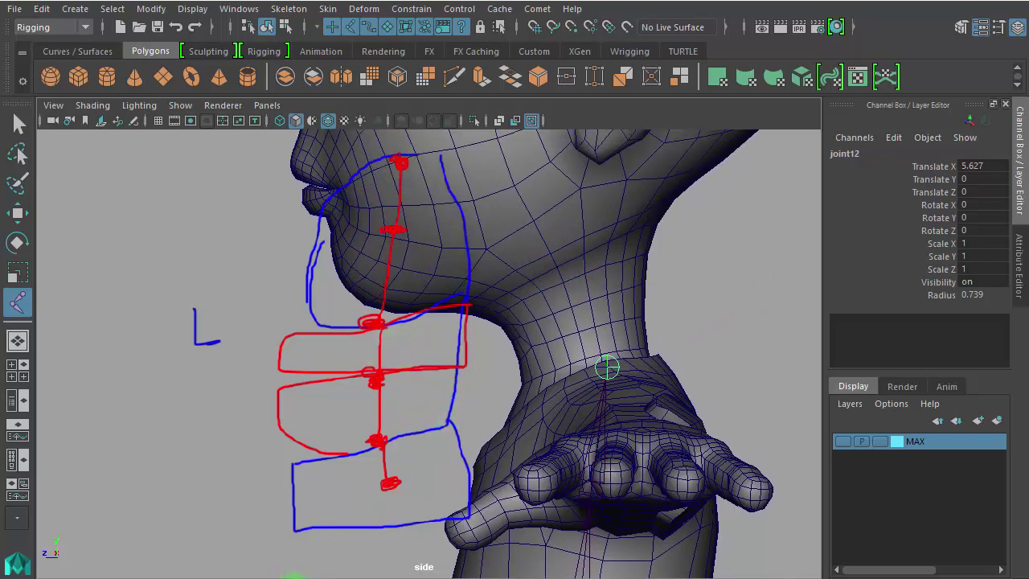
pyautogui.keyDown('alt'); pyautogui.moveTo(561, 374); pyautogui.dragTo(478, 416, button='middle'); pyautogui.keyUp('alt')
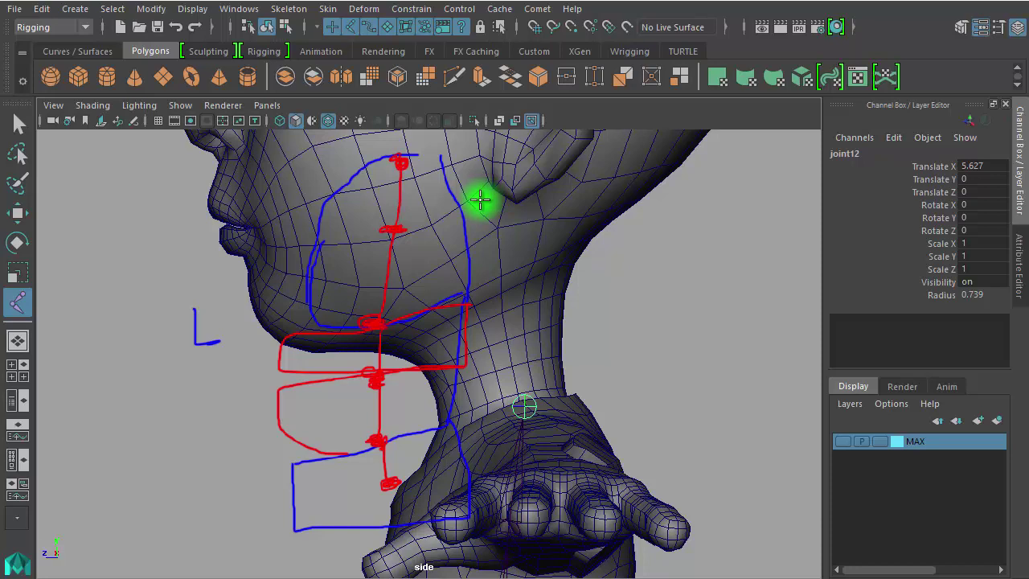
pyautogui.click(488, 204)
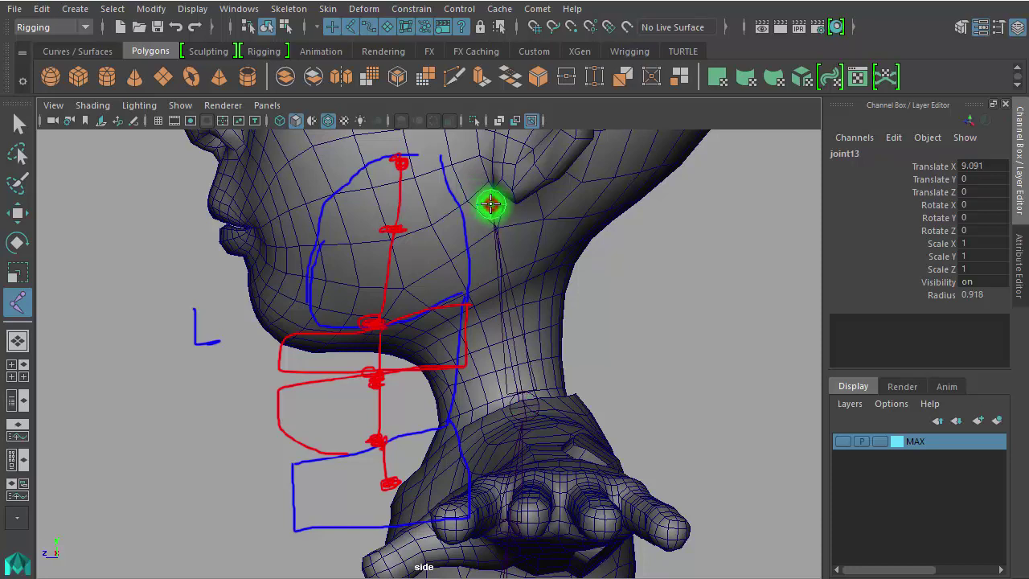
# Add a jaw joint from beside the ear to the chin, finish the chain, and inspect it
pyautogui.keyDown('alt'); pyautogui.moveTo(539, 317); pyautogui.dragTo(641, 483, button='middle'); pyautogui.keyUp('alt')
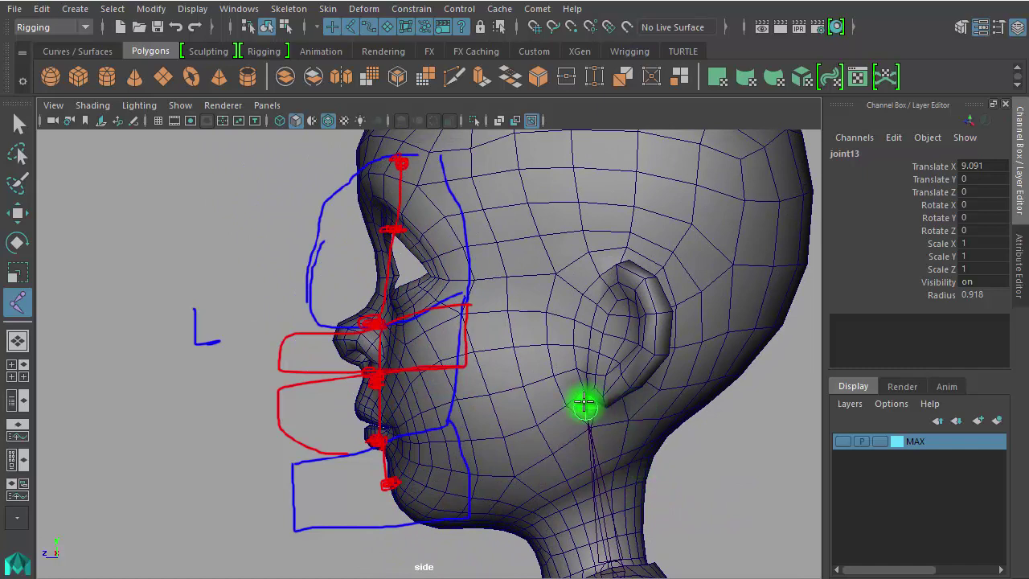
pyautogui.keyDown('alt'); pyautogui.moveTo(570, 298); pyautogui.dragTo(214, 310, button='right'); pyautogui.keyUp('alt')
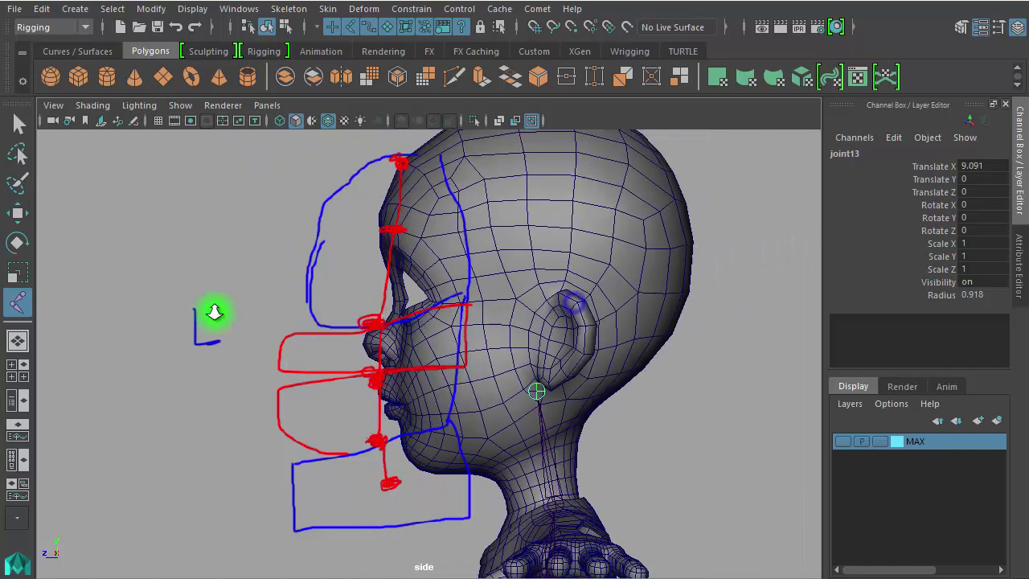
pyautogui.moveTo(466, 184)
pyautogui.keyDown('alt'); pyautogui.mouseDown(button='right')
pyautogui.moveTo(521, 434)
pyautogui.moveTo(661, 441)
pyautogui.mouseUp(button='right'); pyautogui.keyUp('alt')
pyautogui.keyDown('alt'); pyautogui.moveTo(661, 441); pyautogui.dragTo(661, 291, button='middle'); pyautogui.keyUp('alt')
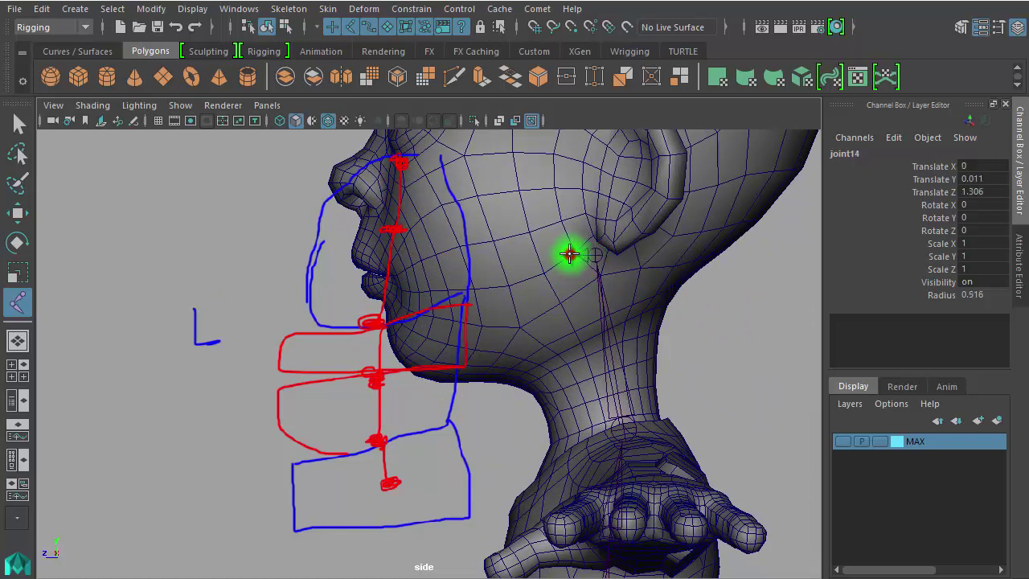
pyautogui.click(569, 255)
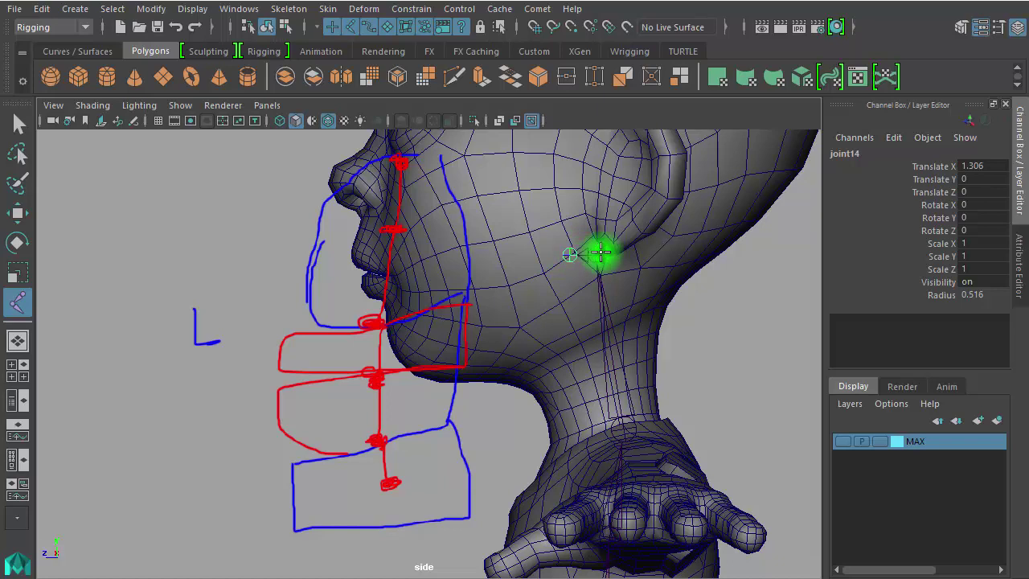
pyautogui.click(428, 366)
pyautogui.press('q')
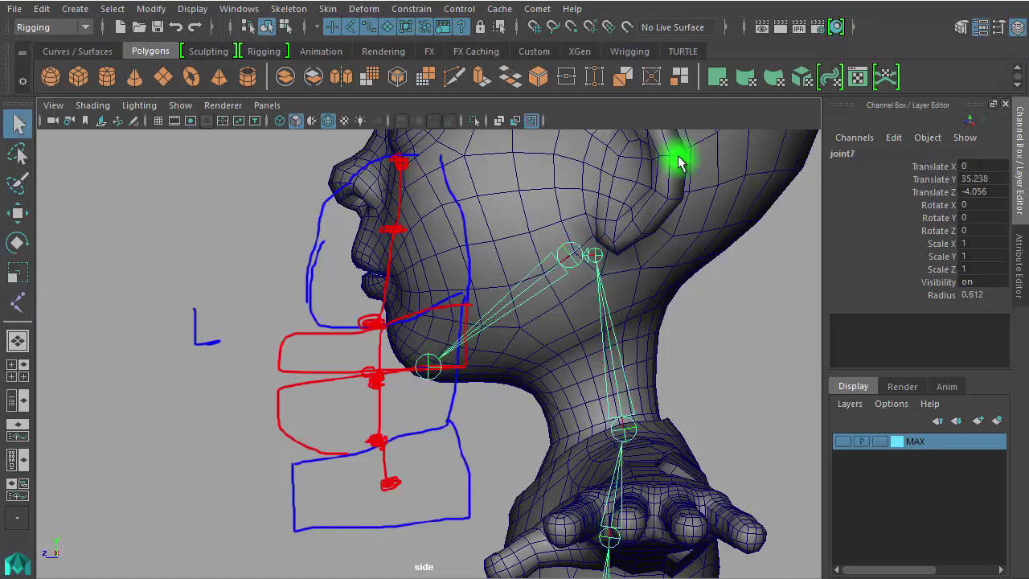
pyautogui.click(559, 246)
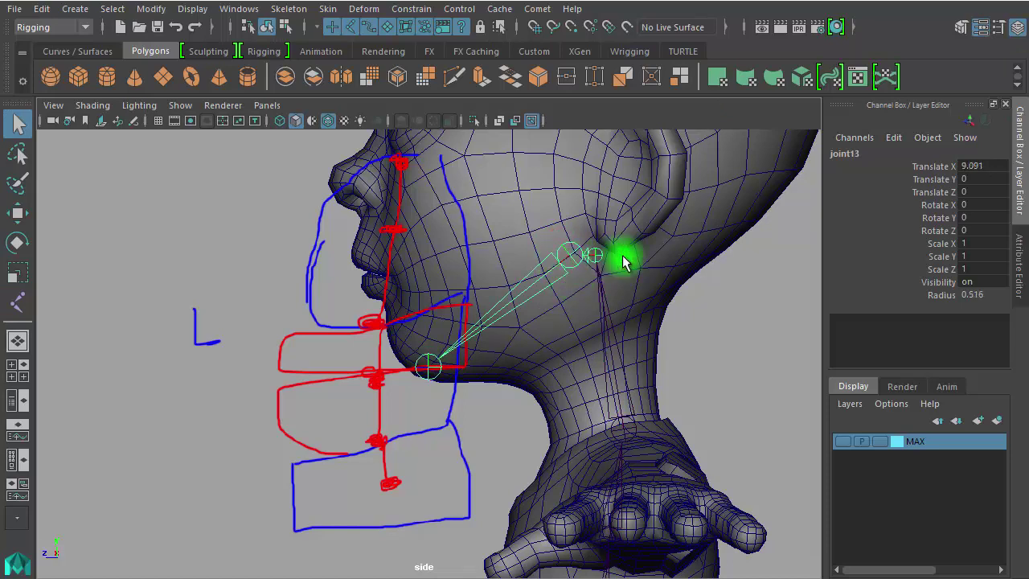
pyautogui.click(589, 377)
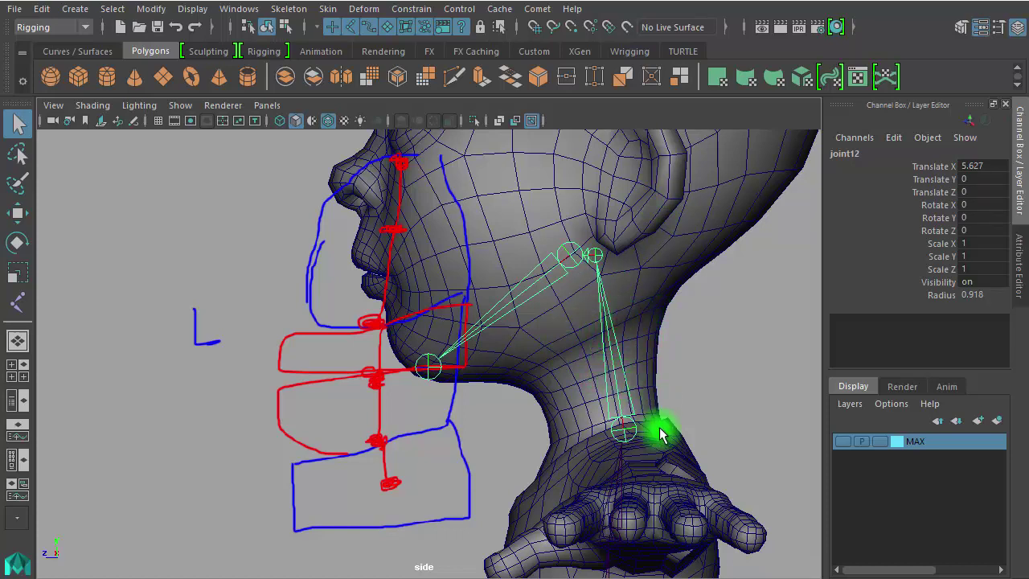
pyautogui.click(722, 351)
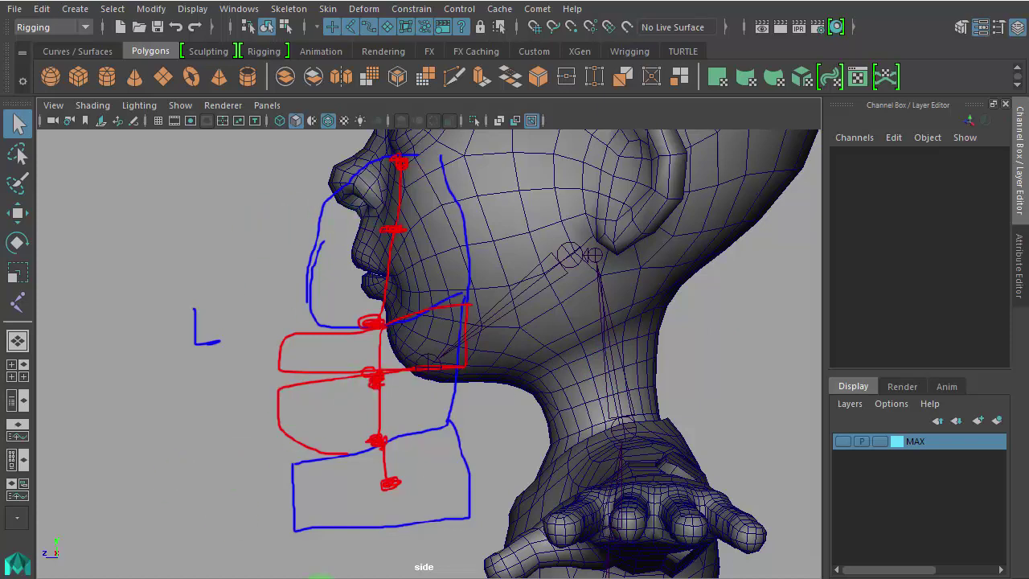
# Delete all Grease Pencil frames via the time slider menu, then select the neck and jaw chain
pyautogui.rightClick(320, 577)
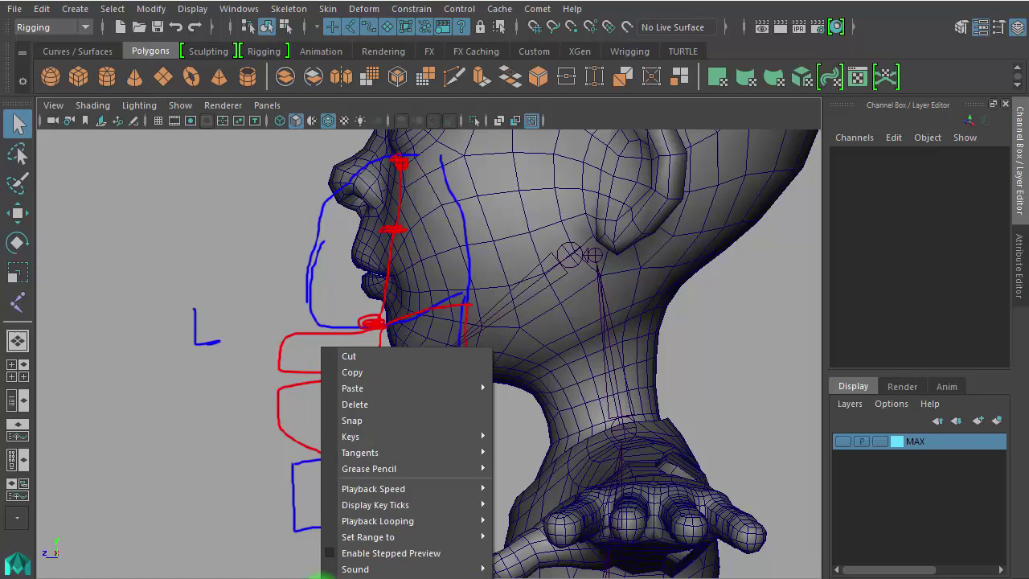
pyautogui.press('Escape')
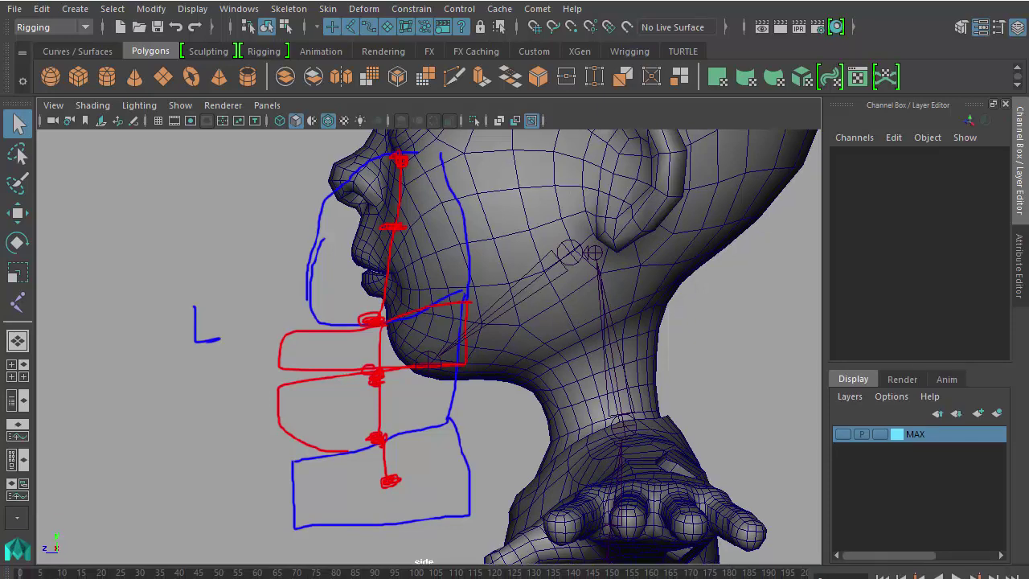
pyautogui.rightClick(312, 568)
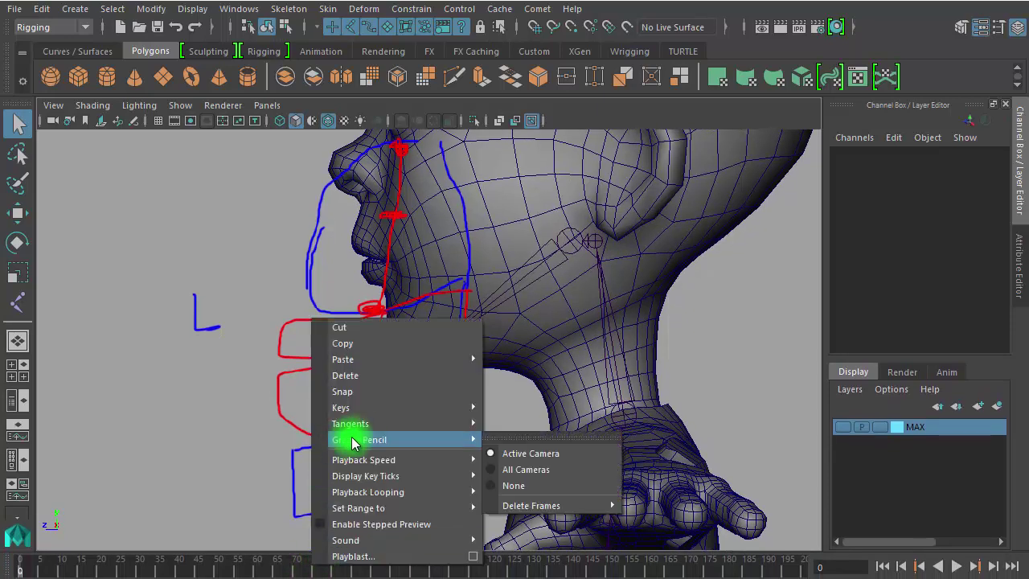
pyautogui.moveTo(359, 439)
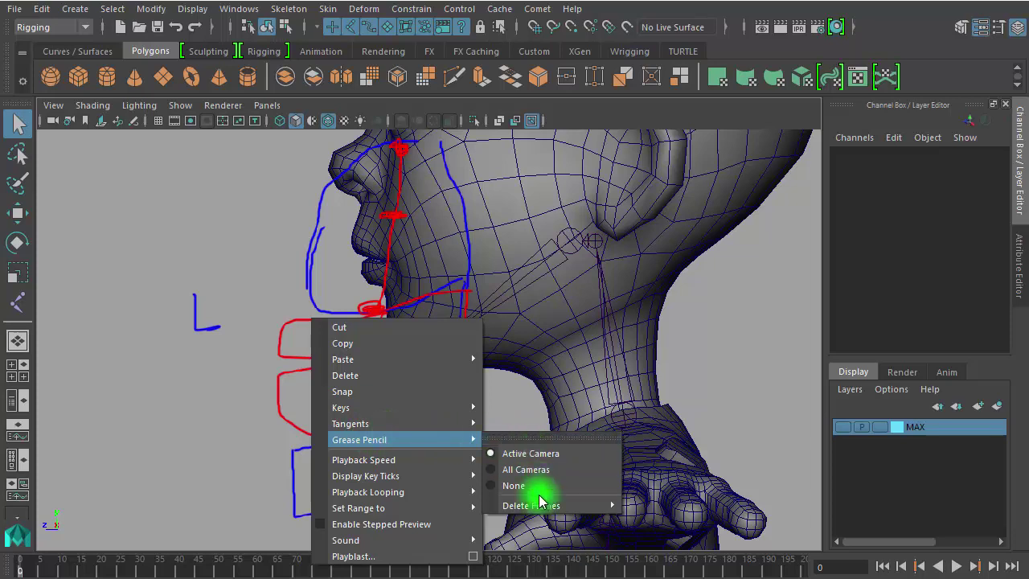
pyautogui.moveTo(556, 505)
pyautogui.click(646, 506)
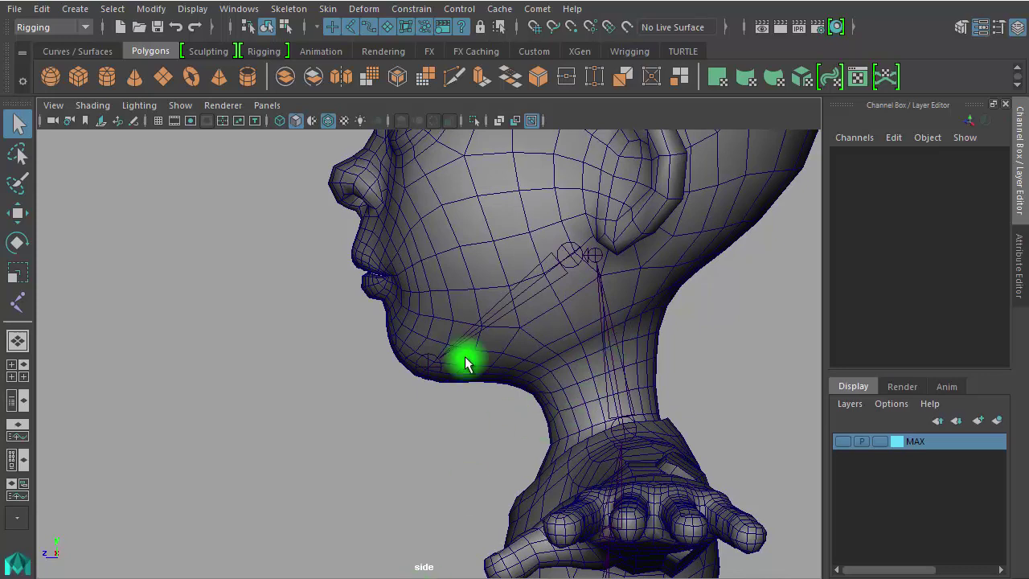
pyautogui.moveTo(602, 375); pyautogui.dragTo(658, 374)
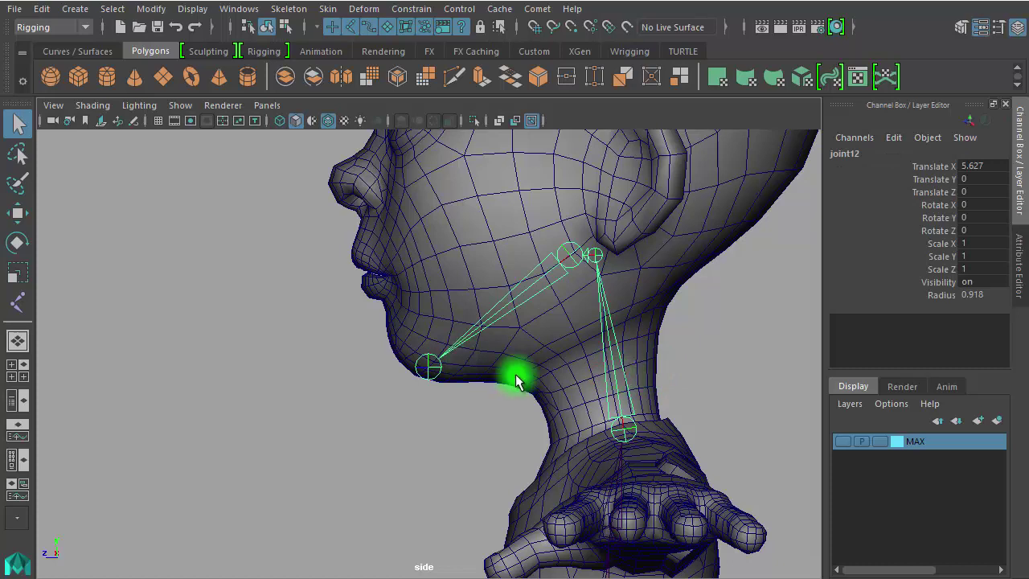
# Switch to the Outliner/Persp layout and select proxy_geo_grp in the Outliner
pyautogui.click(662, 377)
pyautogui.moveTo(590, 373); pyautogui.dragTo(624, 372)
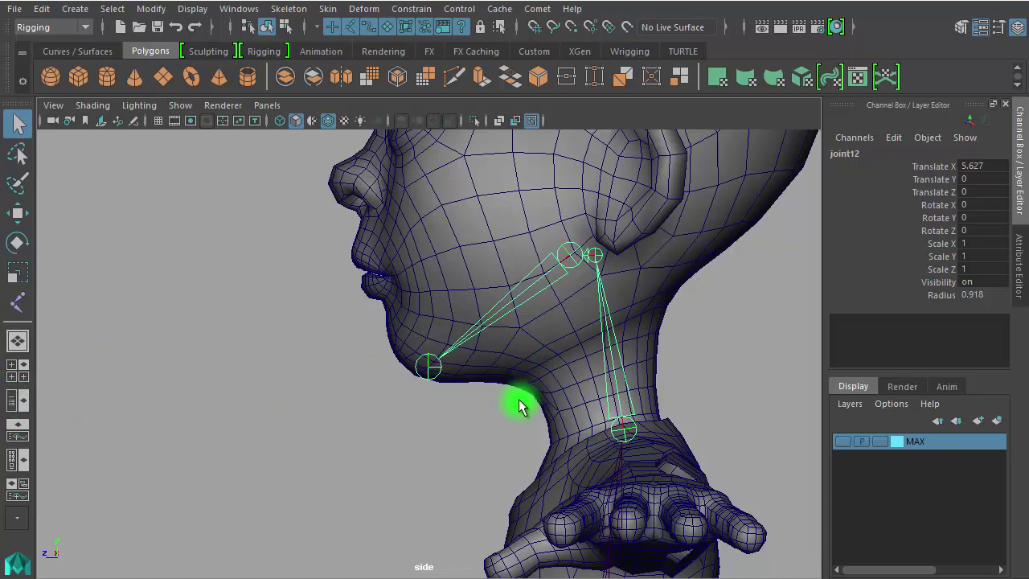
pyautogui.click(624, 431)
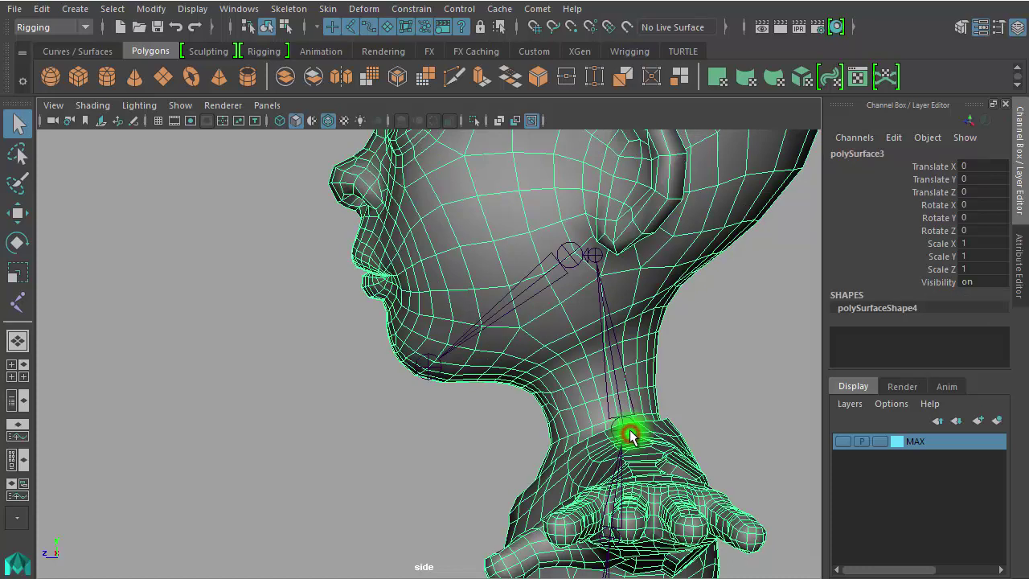
pyautogui.click(610, 419)
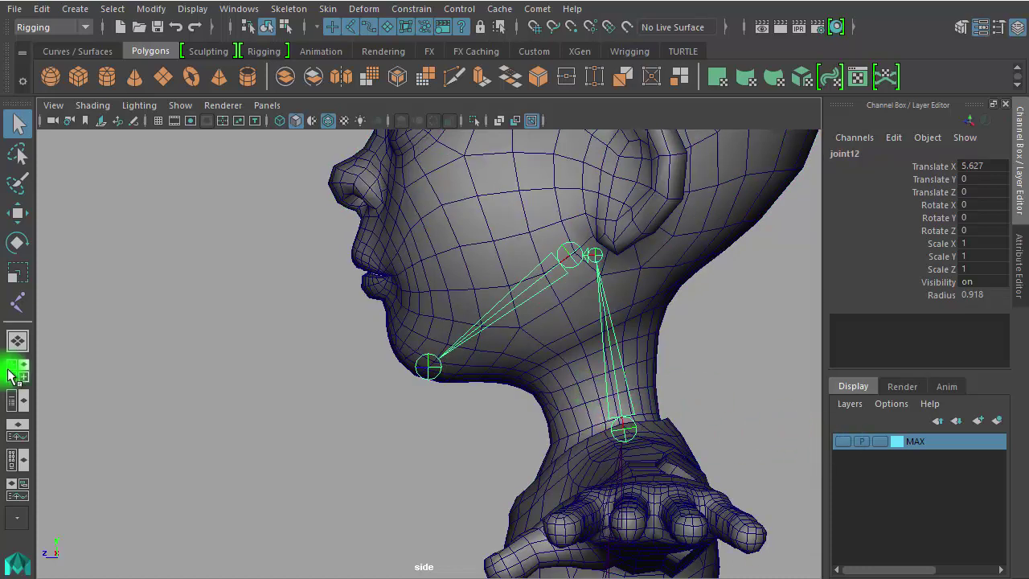
pyautogui.click(16, 398)
pyautogui.click(119, 225)
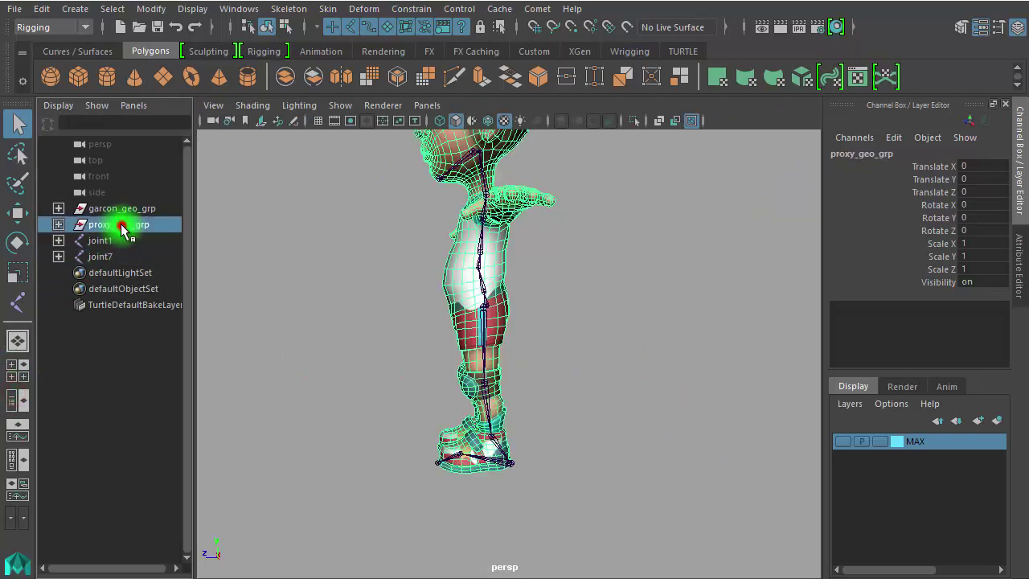
# Put proxy_geo_grp on a new hidden layer named proxy_layer and rename MAX to MAX_layer
pyautogui.click(1000, 426)
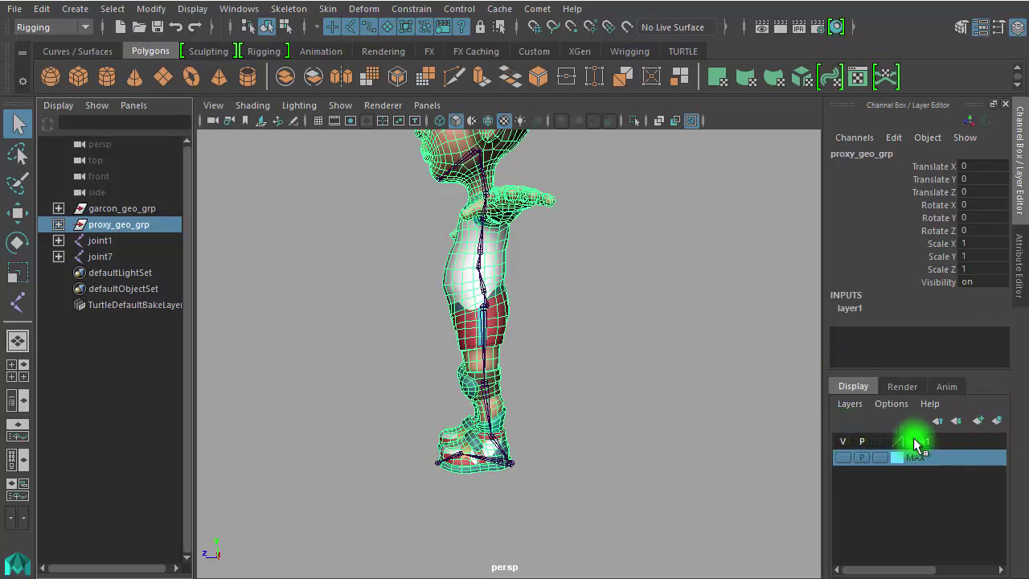
pyautogui.doubleClick(916, 443)
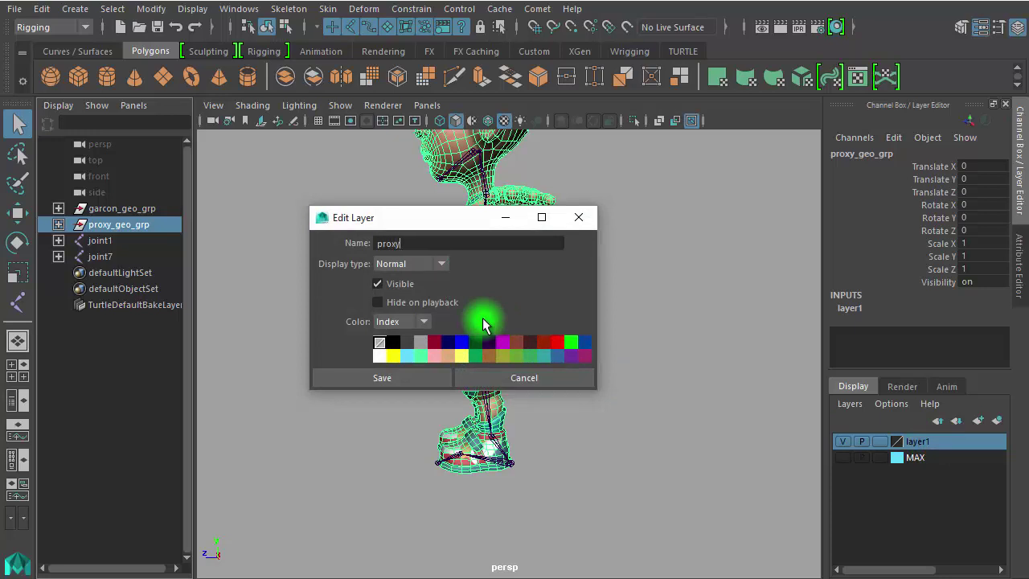
pyautogui.write('proxy')
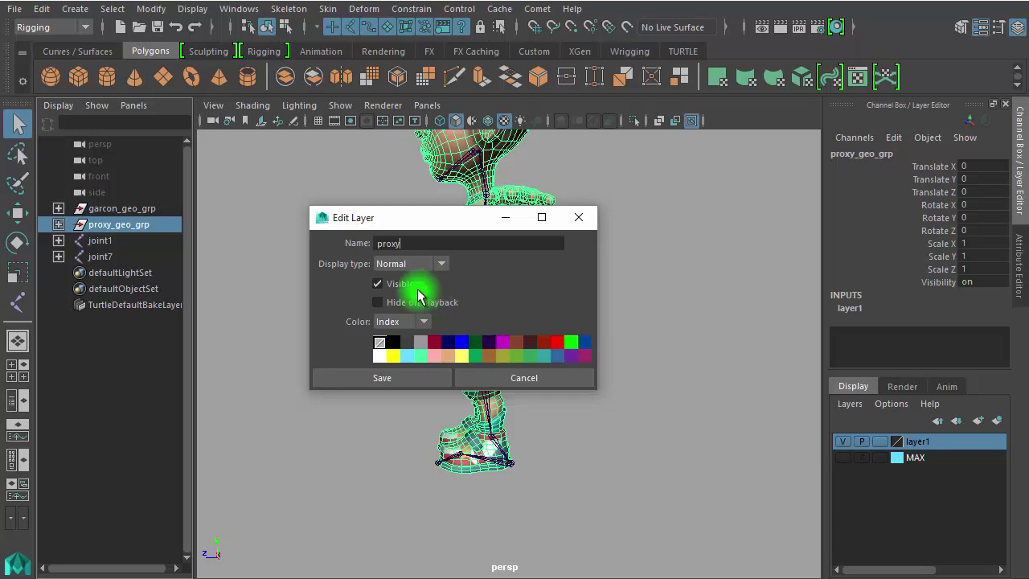
pyautogui.click(372, 376)
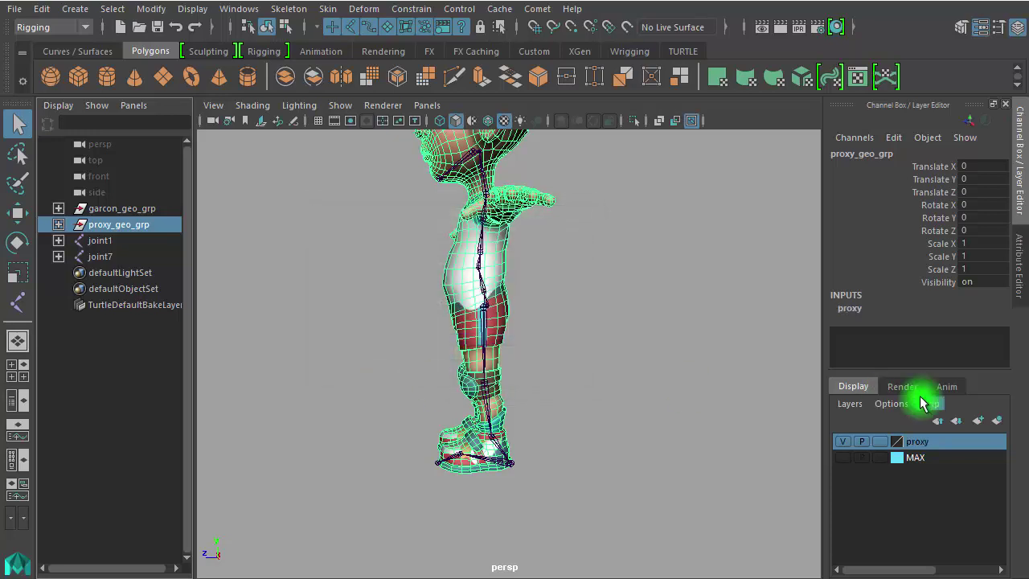
pyautogui.doubleClick(922, 442)
pyautogui.write('proxy_layer')
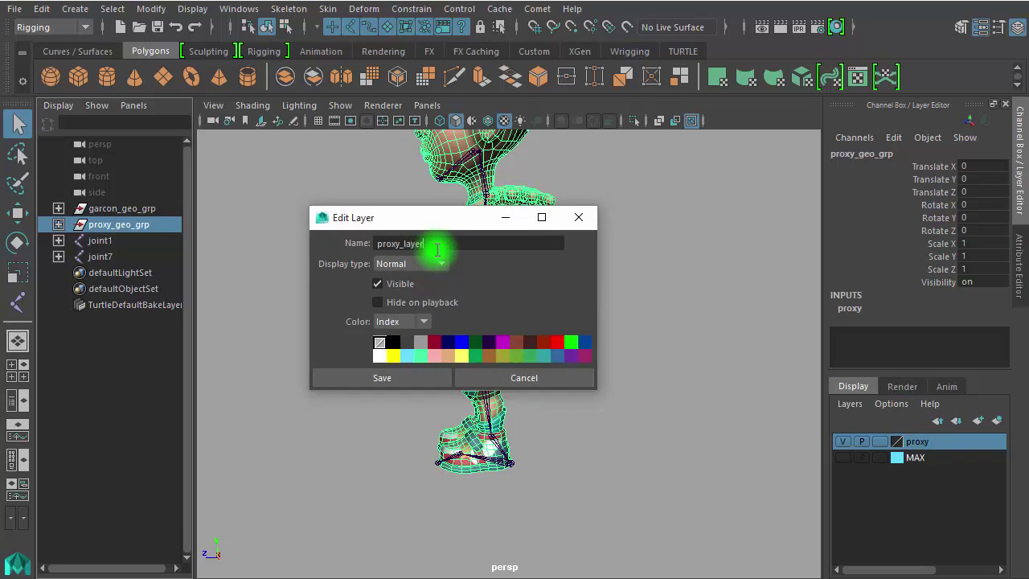
pyautogui.click(389, 379)
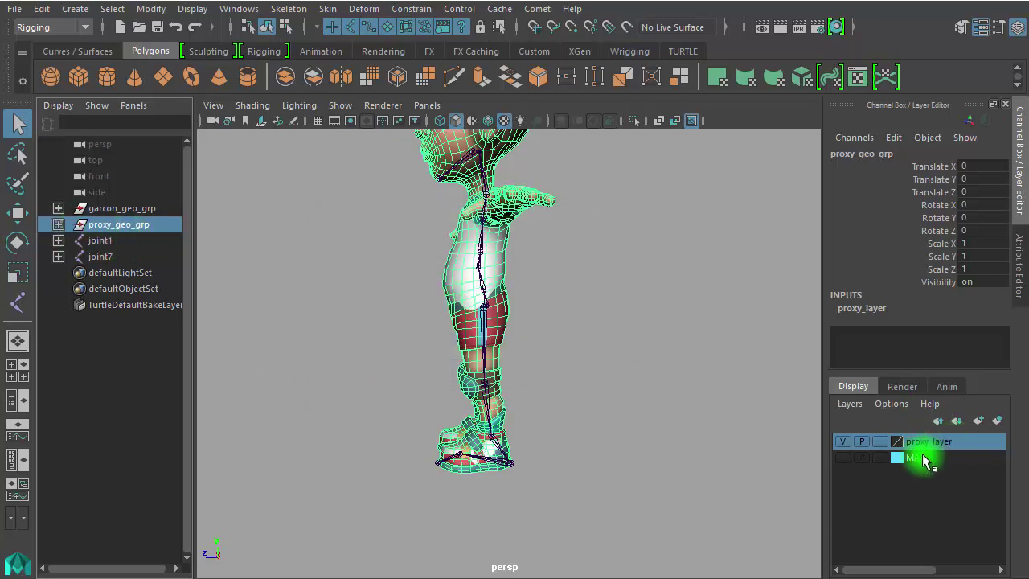
pyautogui.doubleClick(924, 460)
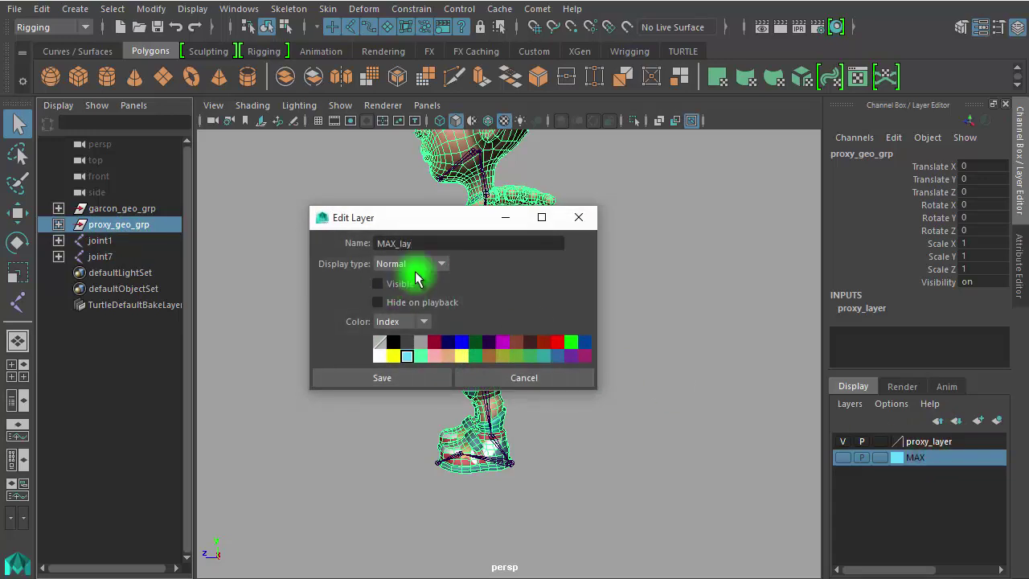
pyautogui.write('r')
pyautogui.click(368, 378)
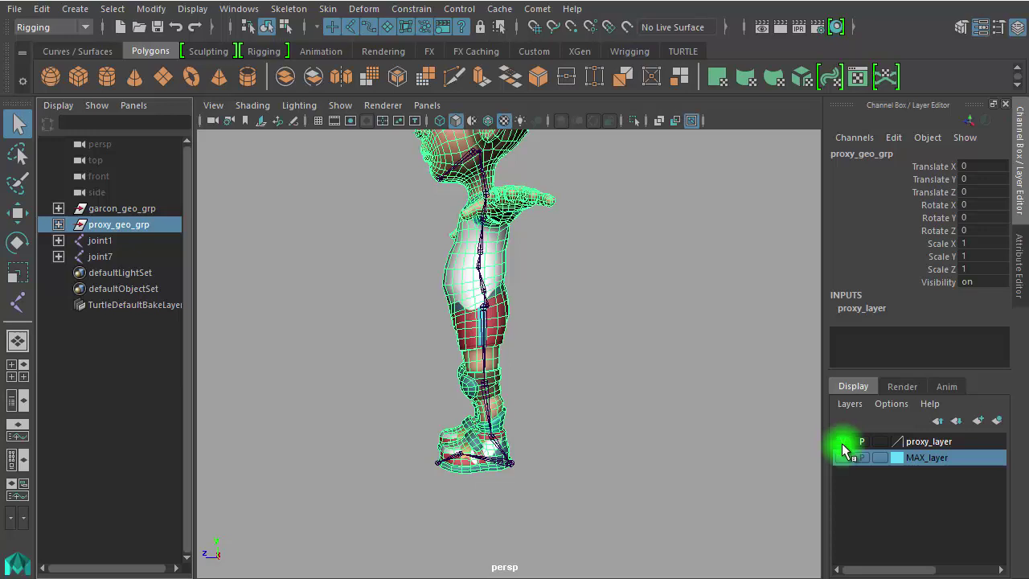
pyautogui.click(842, 442)
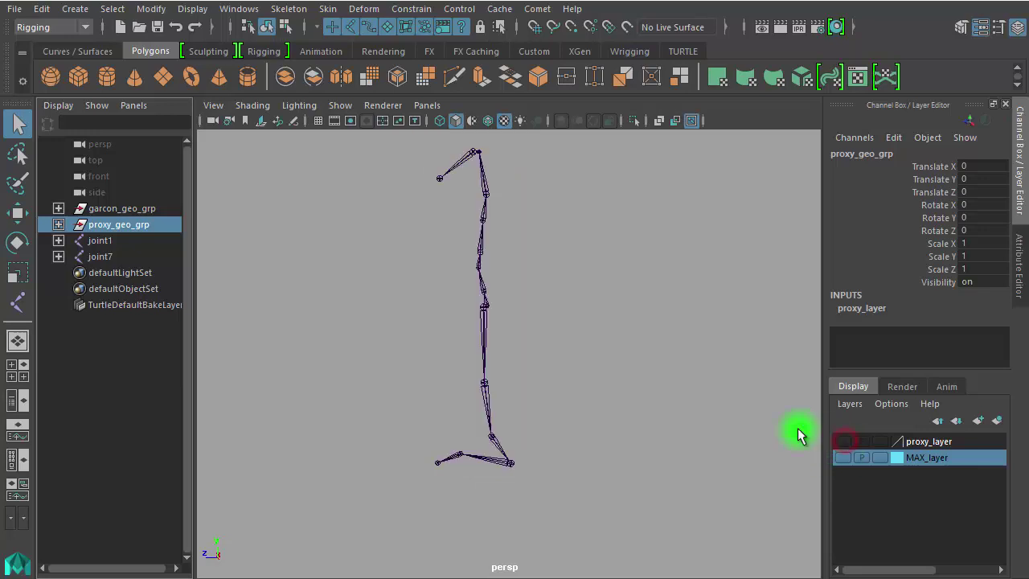
# Select joint12 at the base of the neck chain and unparent it to the scene root
pyautogui.moveTo(471, 241)
pyautogui.keyDown('alt'); pyautogui.mouseDown()
pyautogui.moveTo(684, 236)
pyautogui.moveTo(705, 533)
pyautogui.moveTo(460, 428)
pyautogui.mouseUp(); pyautogui.keyUp('alt')
pyautogui.keyDown('alt'); pyautogui.moveTo(460, 428); pyautogui.dragTo(590, 437, button='right'); pyautogui.keyUp('alt')
pyautogui.moveTo(590, 436)
pyautogui.keyDown('alt'); pyautogui.mouseDown(button='middle')
pyautogui.moveTo(598, 308)
pyautogui.moveTo(492, 327)
pyautogui.mouseUp(button='middle'); pyautogui.keyUp('alt')
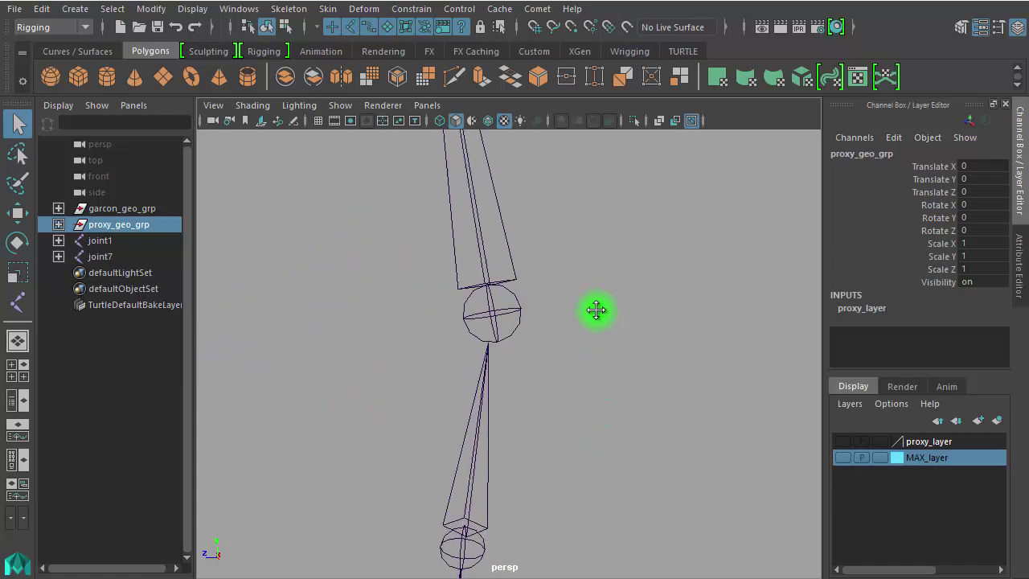
pyautogui.moveTo(419, 311); pyautogui.dragTo(607, 329)
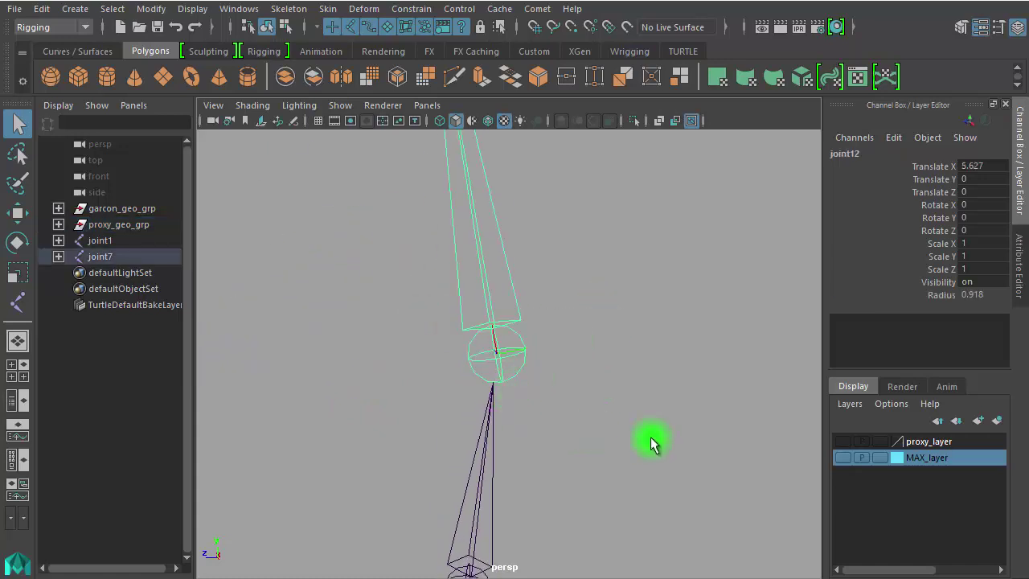
pyautogui.hotkey('shift', 'p')
pyautogui.keyDown('alt'); pyautogui.moveTo(768, 528); pyautogui.dragTo(562, 474, button='right'); pyautogui.keyUp('alt')
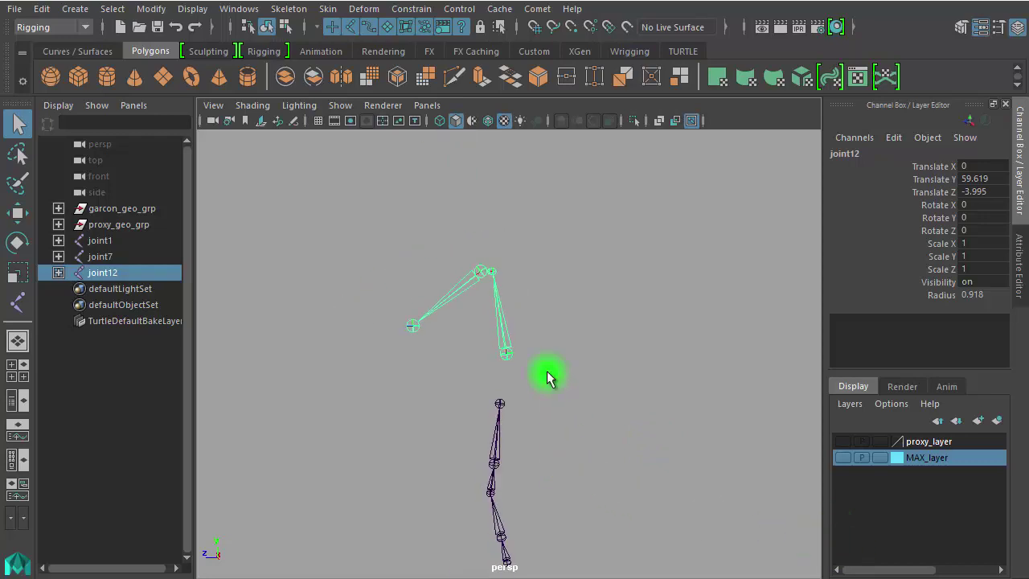
# Unparent joint13 to the scene root with Shift+P, then reselect joint12
pyautogui.click(491, 276)
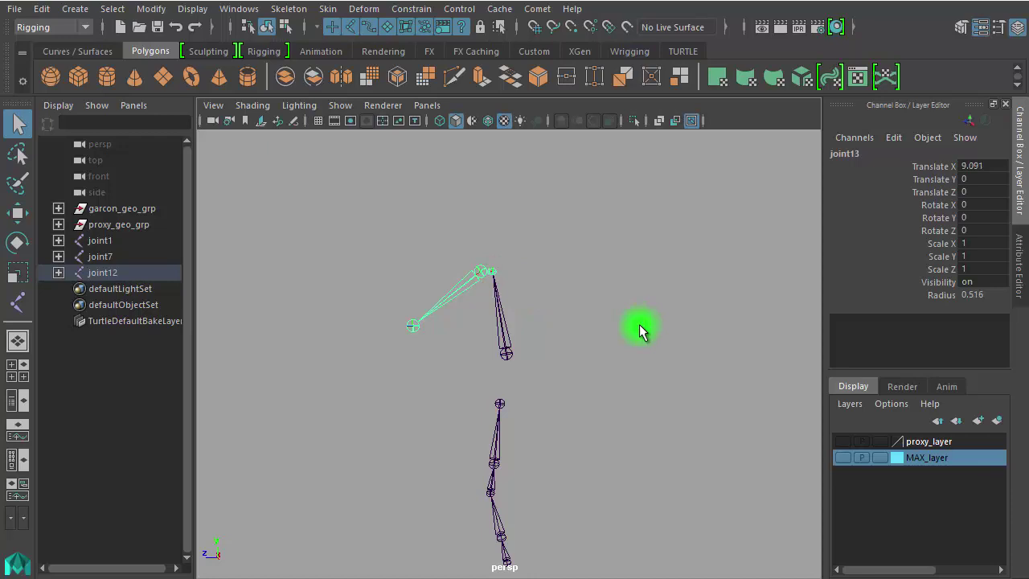
pyautogui.hotkey('shift', 'p')
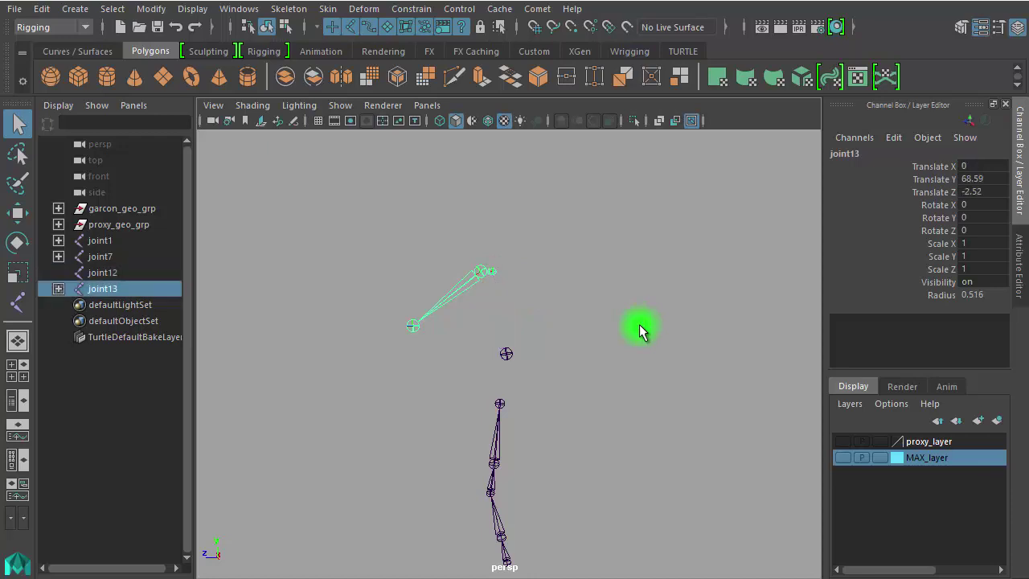
pyautogui.moveTo(476, 326)
pyautogui.keyDown('alt'); pyautogui.mouseDown(button='right')
pyautogui.moveTo(611, 370)
pyautogui.moveTo(574, 406)
pyautogui.moveTo(594, 409)
pyautogui.mouseUp(button='right'); pyautogui.keyUp('alt')
pyautogui.click(528, 416)
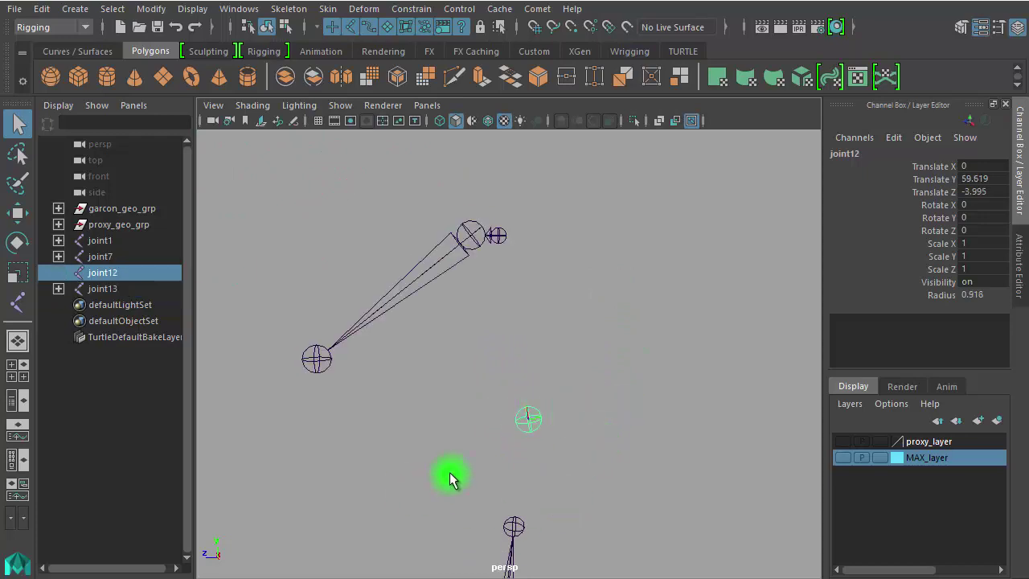
# Make MAX_layer visible again and switch to the four-view layout
pyautogui.click(842, 457)
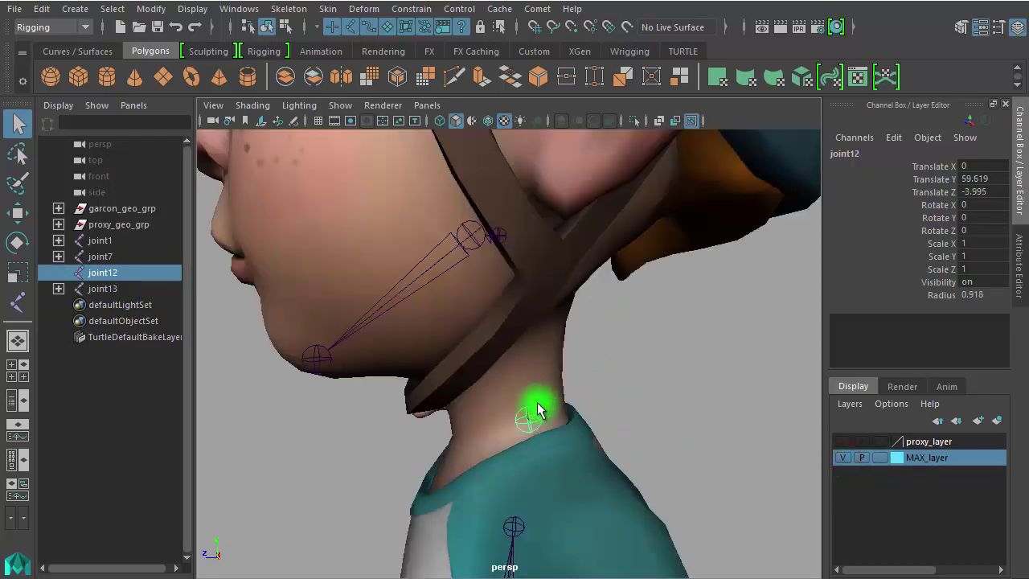
pyautogui.keyDown('alt'); pyautogui.moveTo(678, 443); pyautogui.dragTo(679, 434, button='middle'); pyautogui.keyUp('alt')
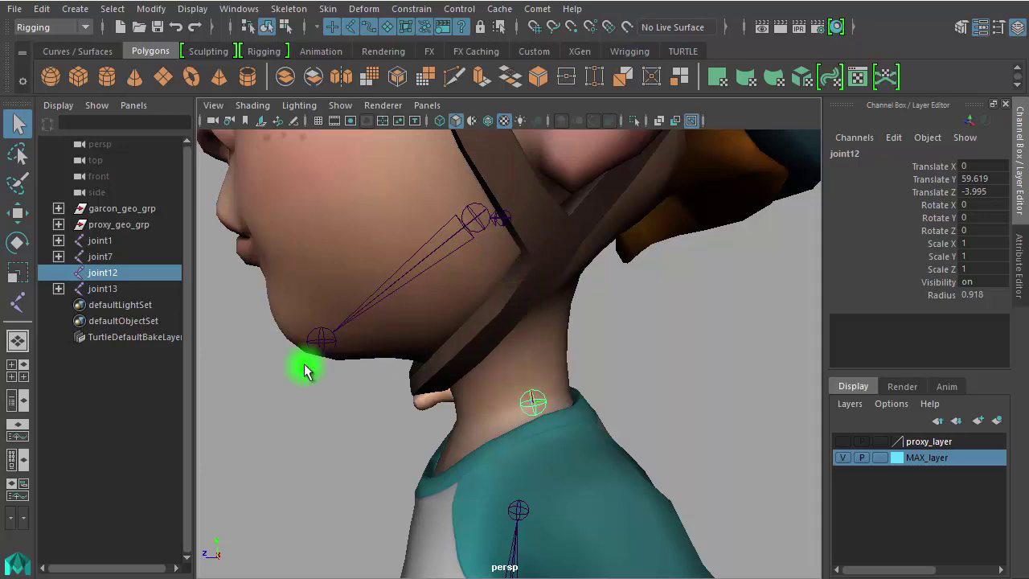
pyautogui.click(20, 376)
# Maximize the side view and zoom in on the head and neck
pyautogui.press('space')
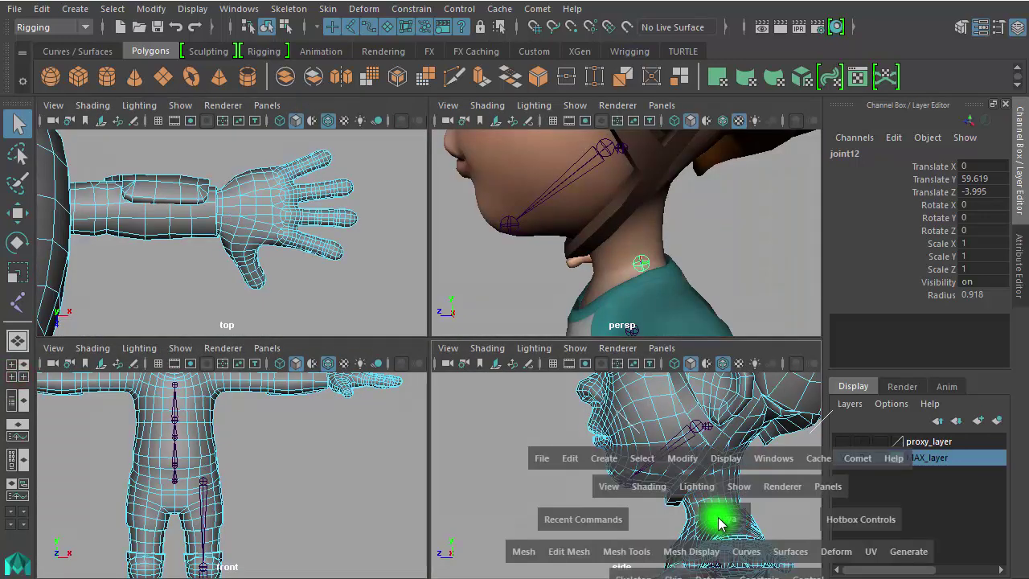
pyautogui.keyDown('alt'); pyautogui.moveTo(342, 403); pyautogui.dragTo(475, 426, button='right'); pyautogui.keyUp('alt')
pyautogui.moveTo(476, 426)
pyautogui.keyDown('alt'); pyautogui.mouseDown(button='middle')
pyautogui.moveTo(390, 386)
pyautogui.moveTo(271, 370)
pyautogui.mouseUp(button='middle'); pyautogui.keyUp('alt')
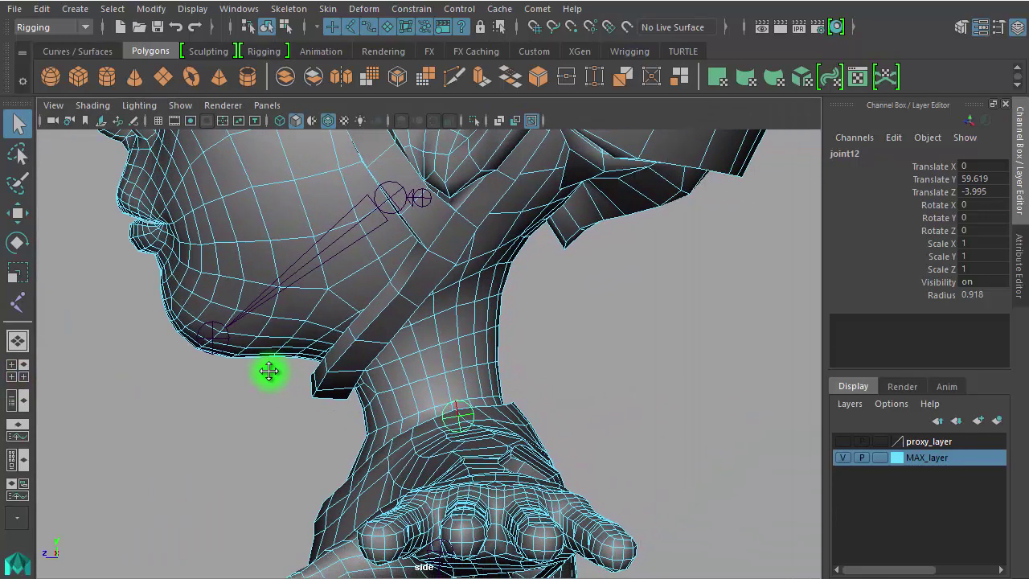
pyautogui.click(605, 372)
pyautogui.click(663, 431)
pyautogui.click(890, 459)
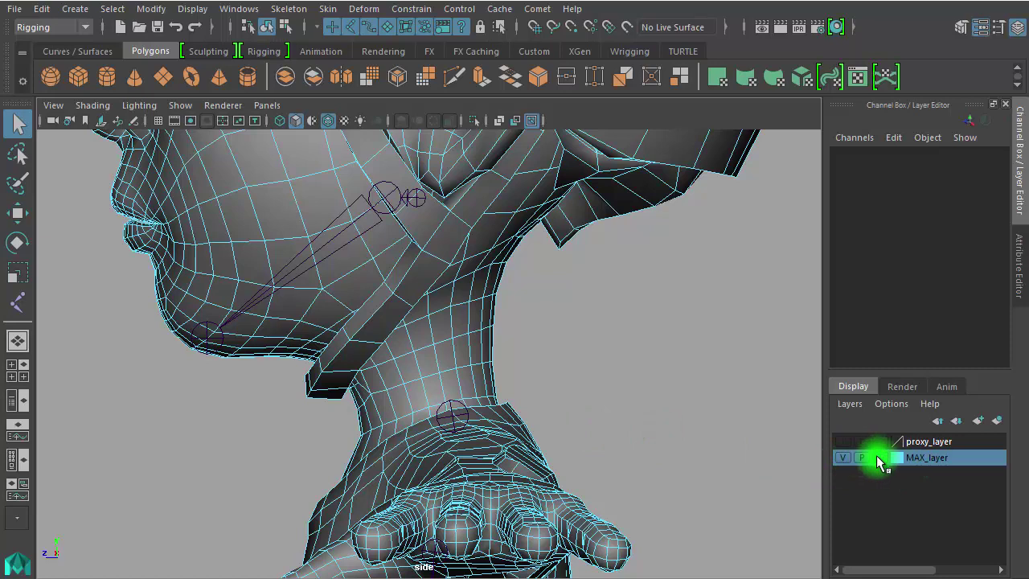
# Hide MAX_layer, show proxy_layer, and select the joint at the neck base
pyautogui.click(843, 457)
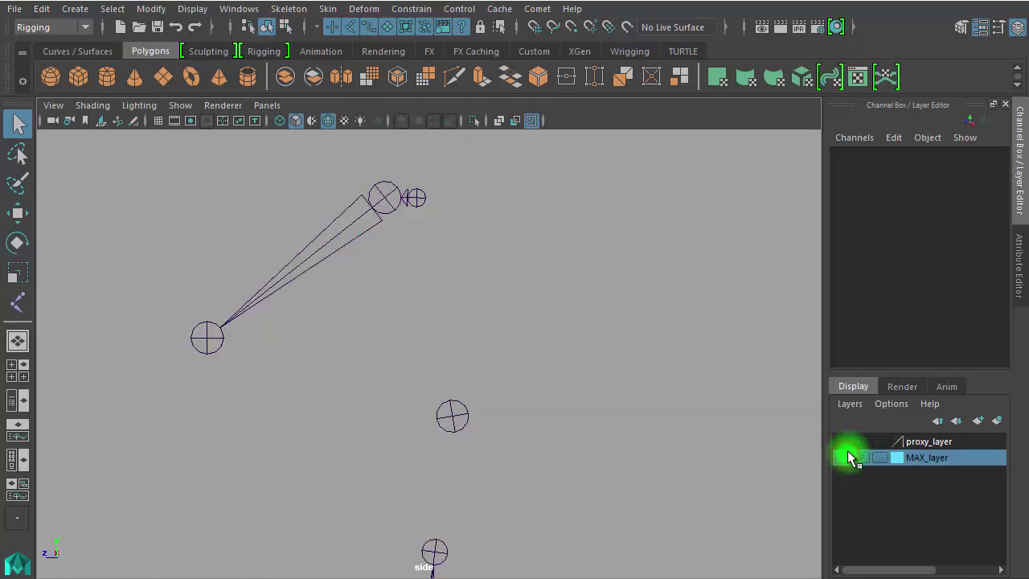
pyautogui.click(843, 443)
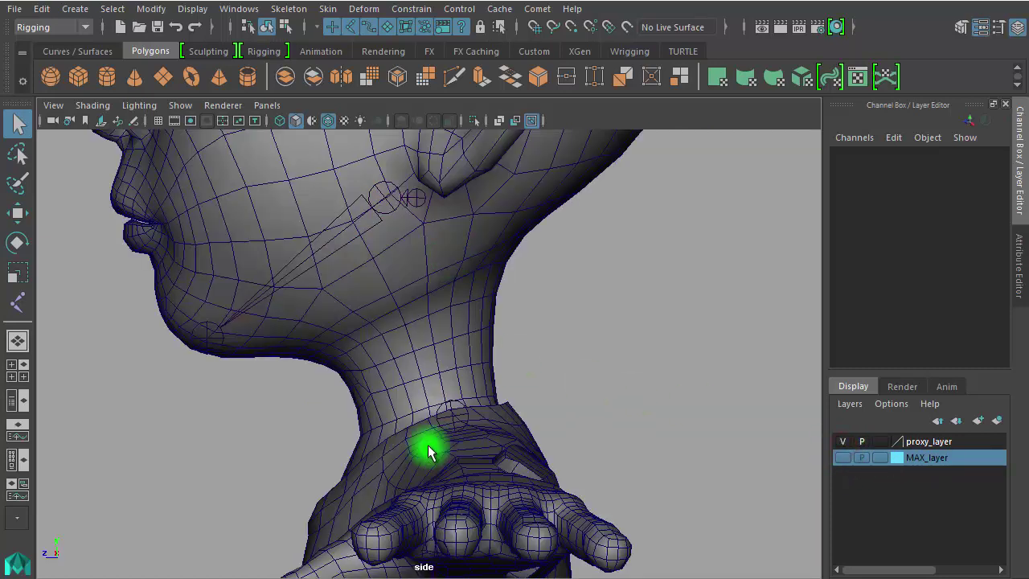
pyautogui.scroll(2, 537, 498)
pyautogui.keyDown('alt'); pyautogui.moveTo(624, 413); pyautogui.dragTo(619, 443, button='middle'); pyautogui.keyUp('alt')
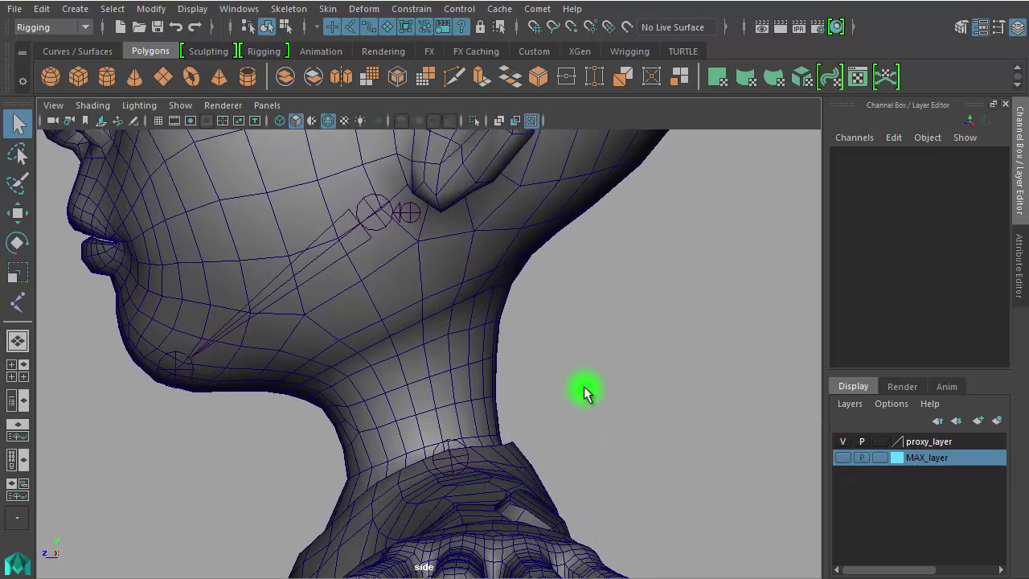
pyautogui.click(434, 438)
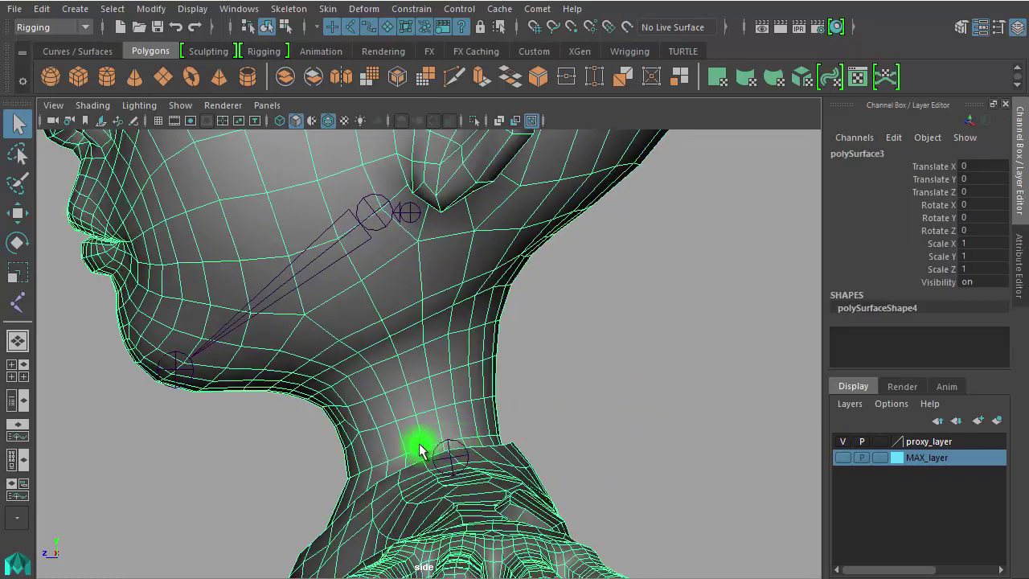
pyautogui.click(420, 445)
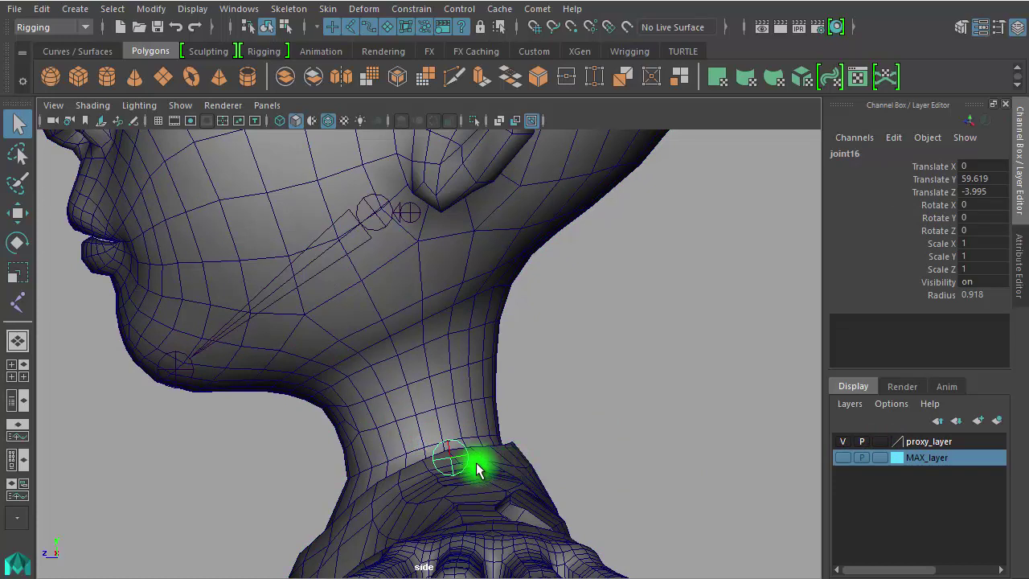
# Move the neck joint and joint17 higher up the neck with the Move tool
pyautogui.press('w')
pyautogui.moveTo(455, 466); pyautogui.dragTo(441, 393)
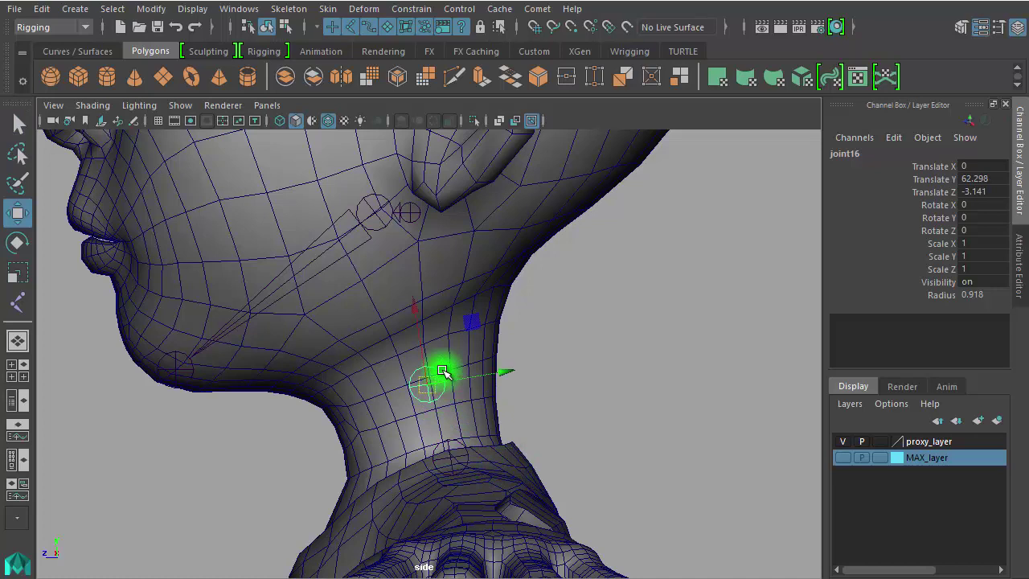
pyautogui.moveTo(432, 380); pyautogui.dragTo(411, 309)
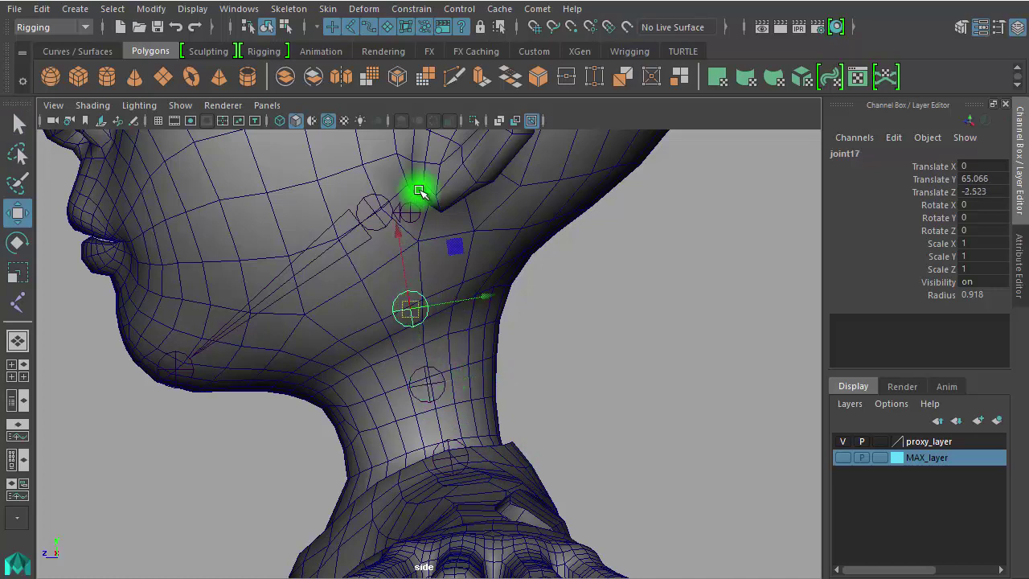
pyautogui.click(620, 407)
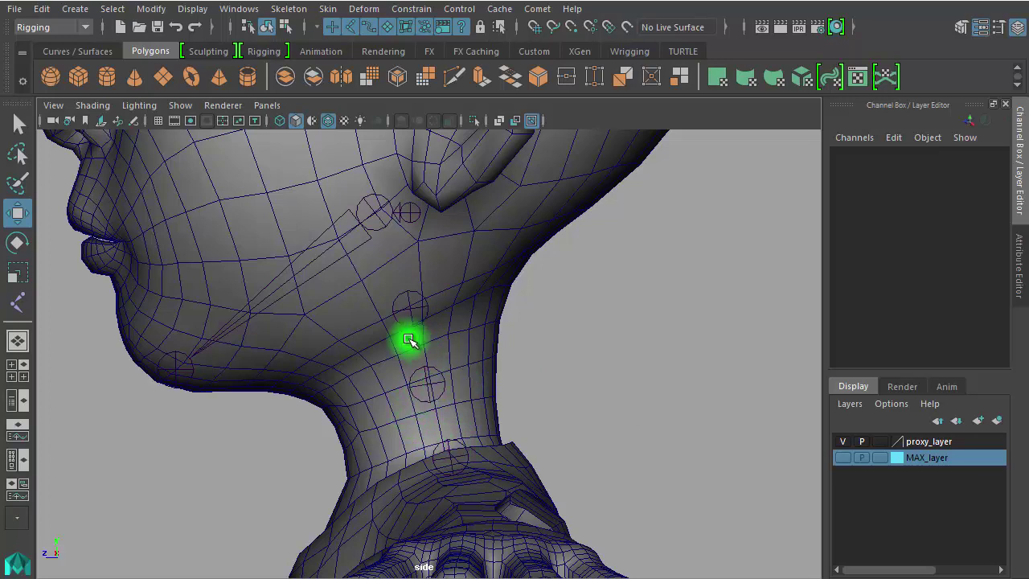
# Pull joint17 and joint16 back out behind the neck
pyautogui.click(398, 321)
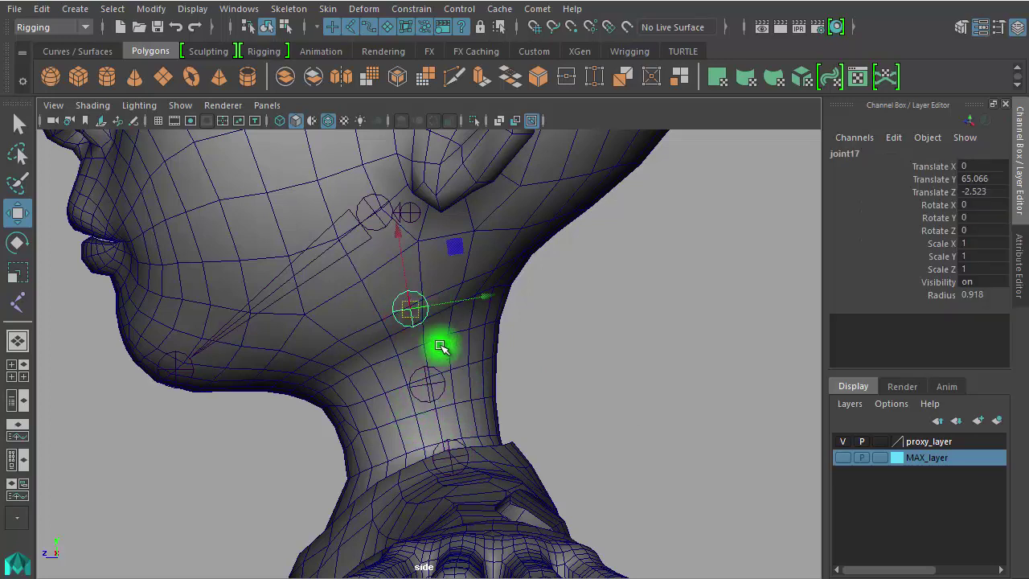
pyautogui.click(426, 389)
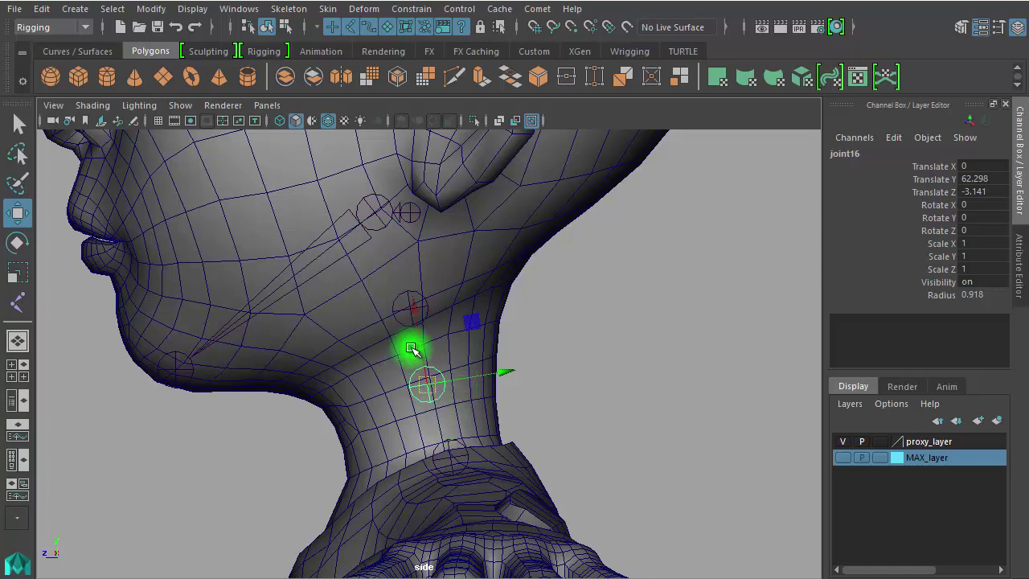
pyautogui.click(409, 313)
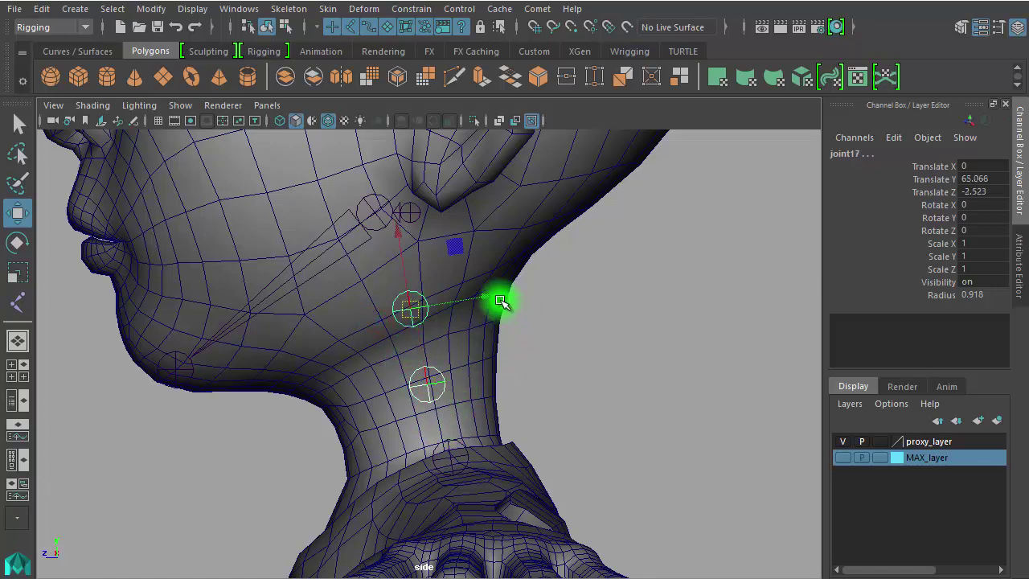
pyautogui.moveTo(500, 301); pyautogui.dragTo(712, 299)
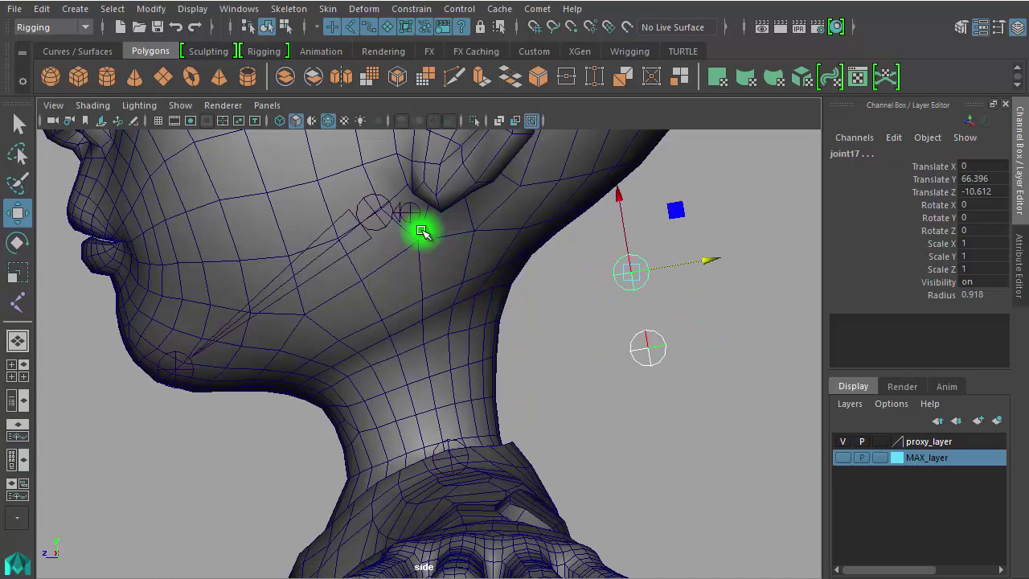
pyautogui.click(608, 351)
pyautogui.moveTo(608, 351); pyautogui.dragTo(673, 338)
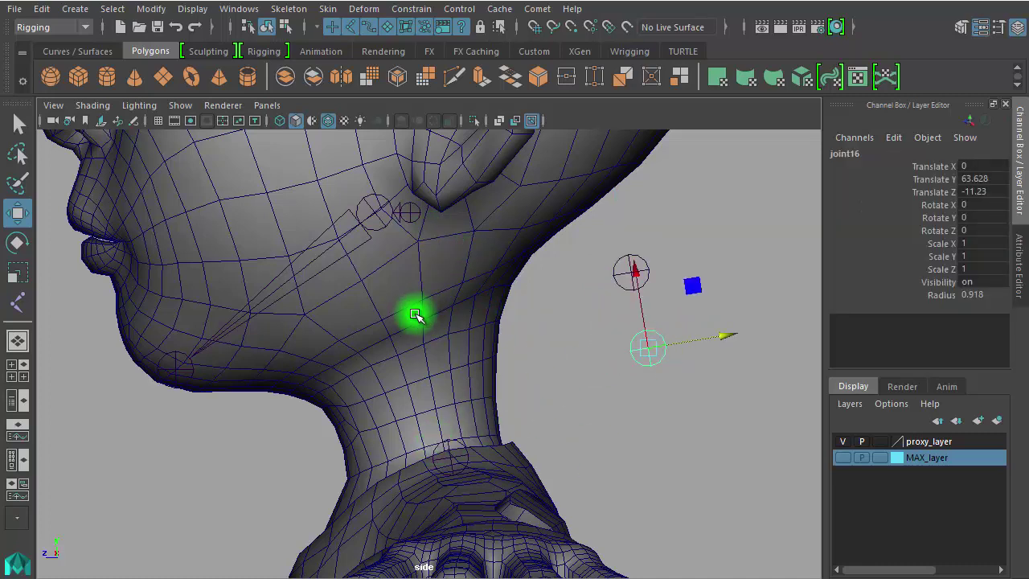
# Turn off proxy_layer visibility so only the joints remain visible
pyautogui.click(408, 212)
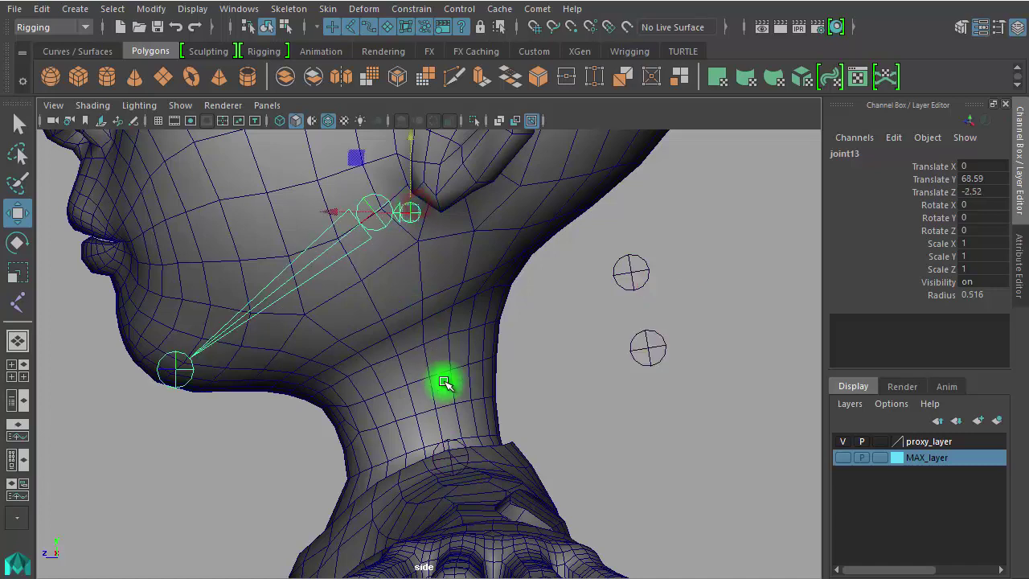
pyautogui.click(462, 452)
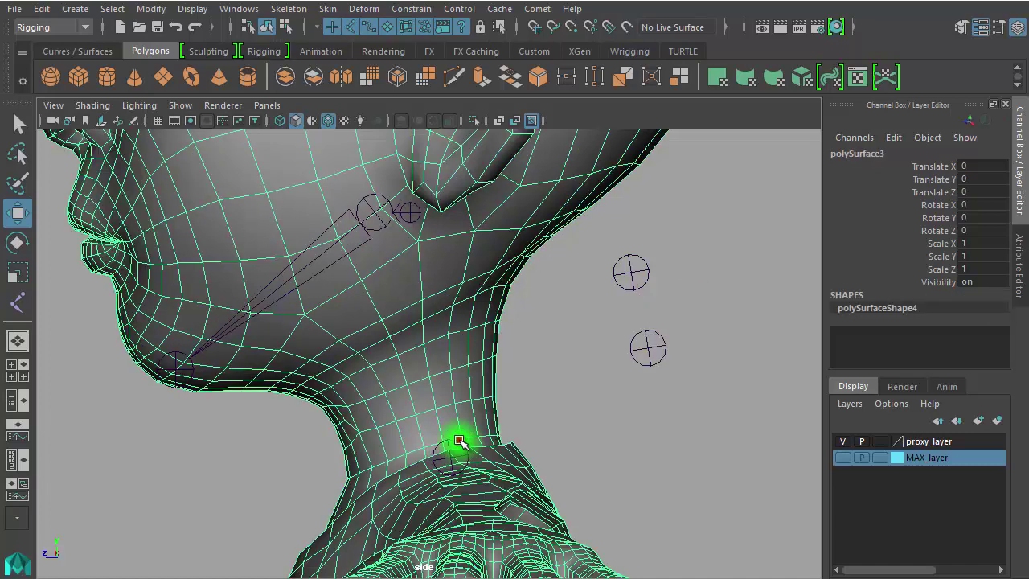
pyautogui.click(458, 440)
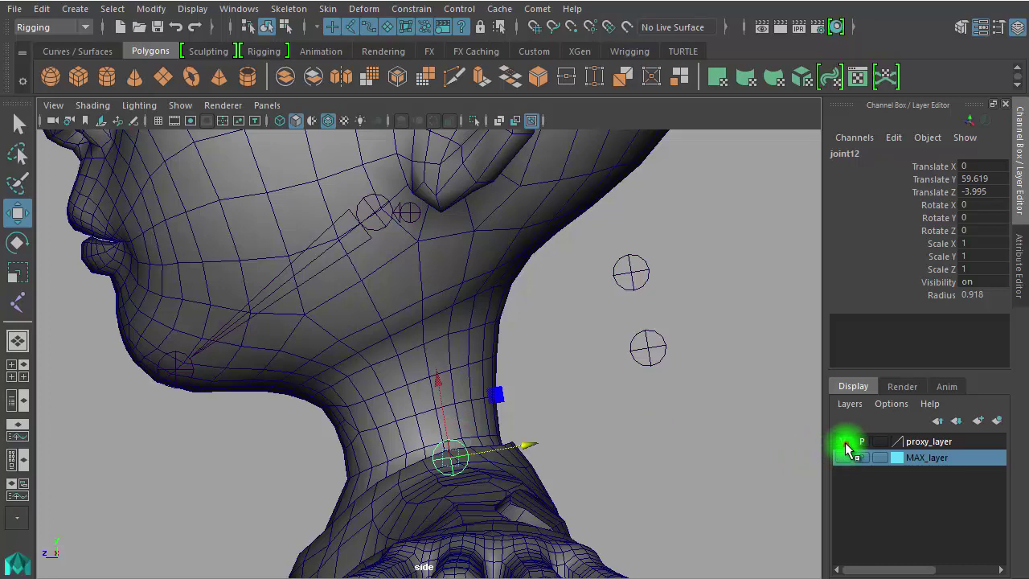
pyautogui.click(846, 441)
pyautogui.click(485, 464)
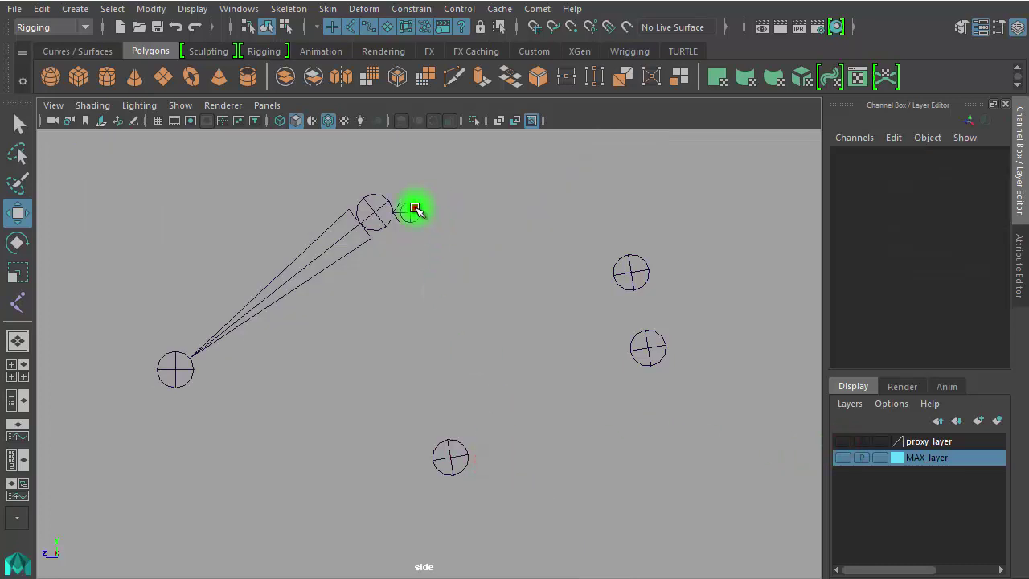
# Select joint13, then joint12, and finally joint17 as the constraint targets
pyautogui.click(414, 209)
pyautogui.click(450, 460)
pyautogui.click(568, 290)
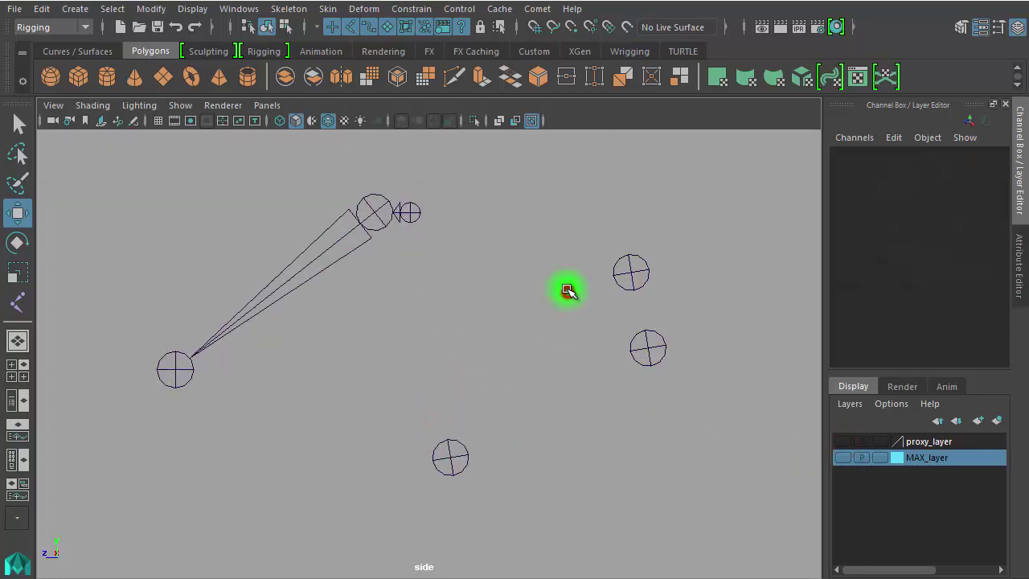
pyautogui.click(408, 214)
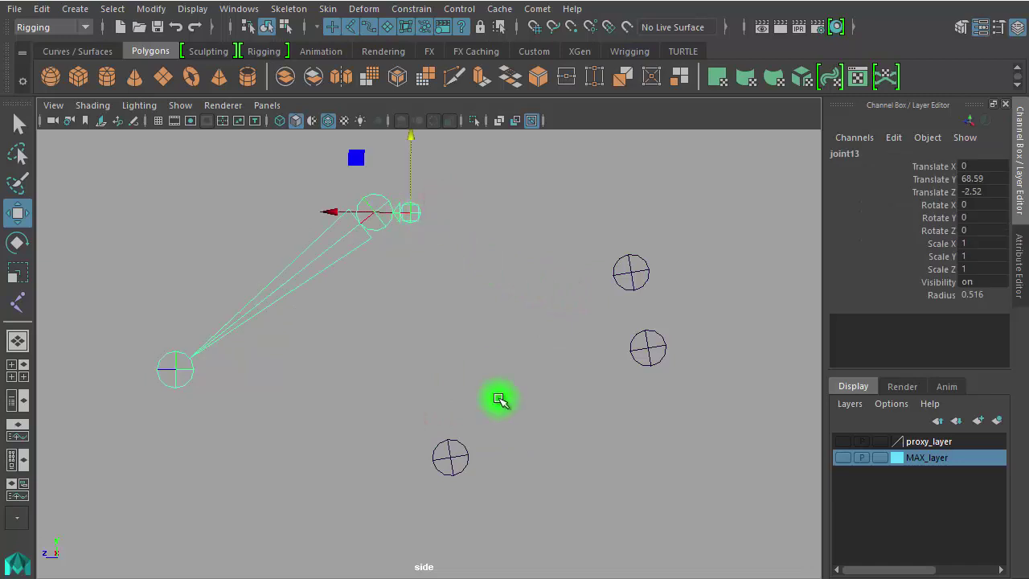
pyautogui.click(447, 448)
pyautogui.moveTo(621, 238); pyautogui.dragTo(585, 276)
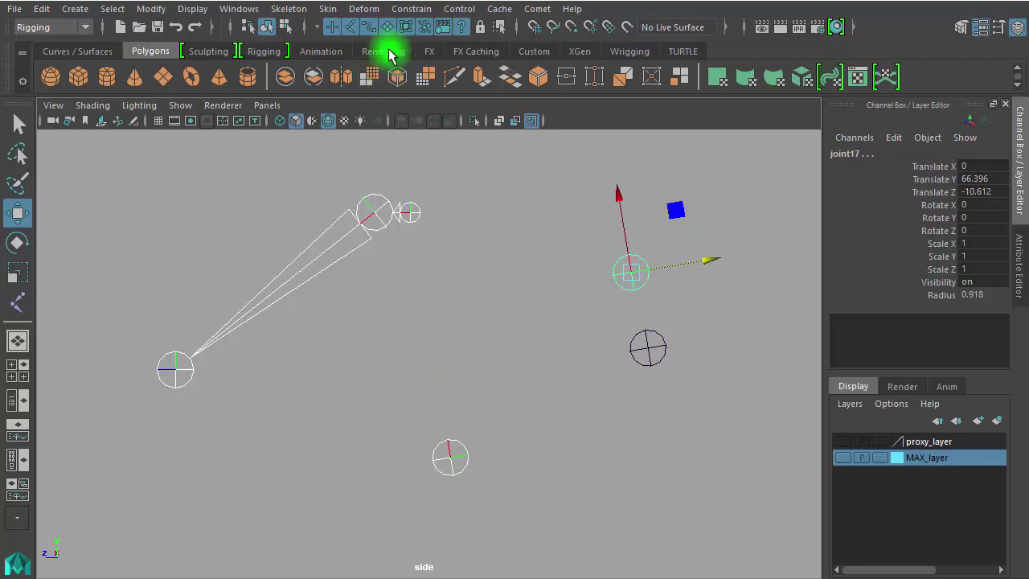
# Apply a Point constraint with reset default settings to joint17
pyautogui.click(414, 11)
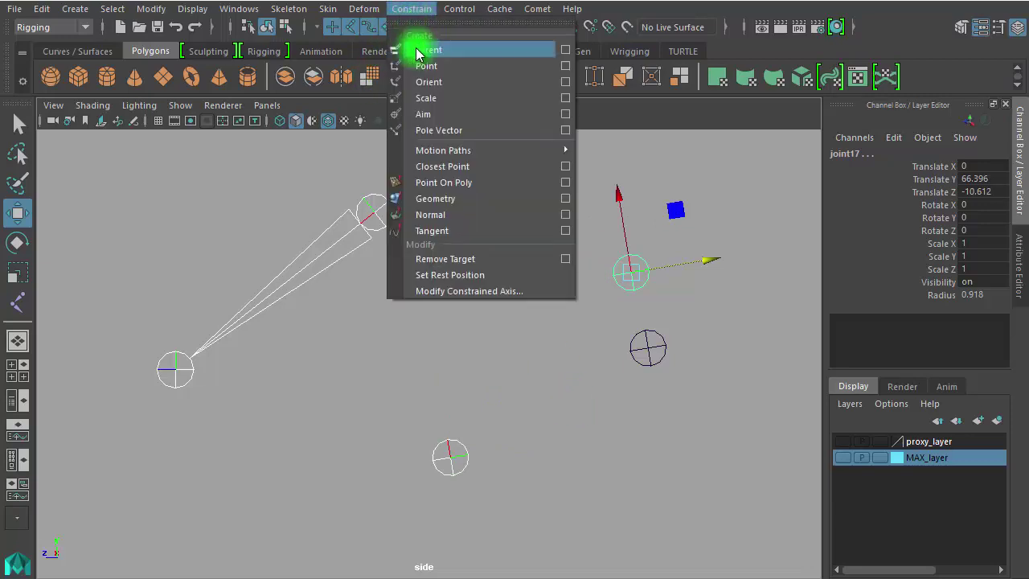
pyautogui.click(566, 68)
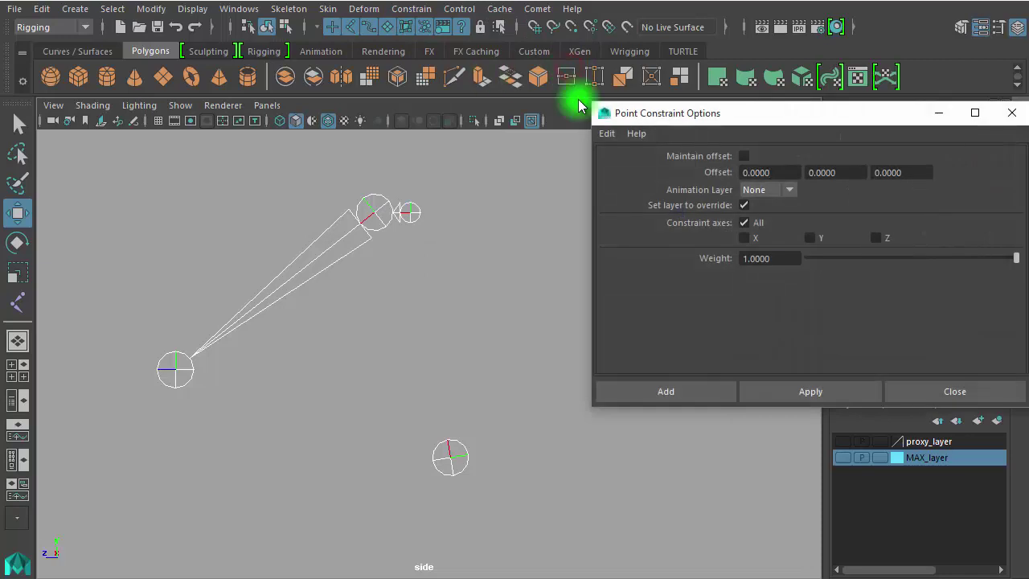
pyautogui.click(605, 135)
pyautogui.click(620, 163)
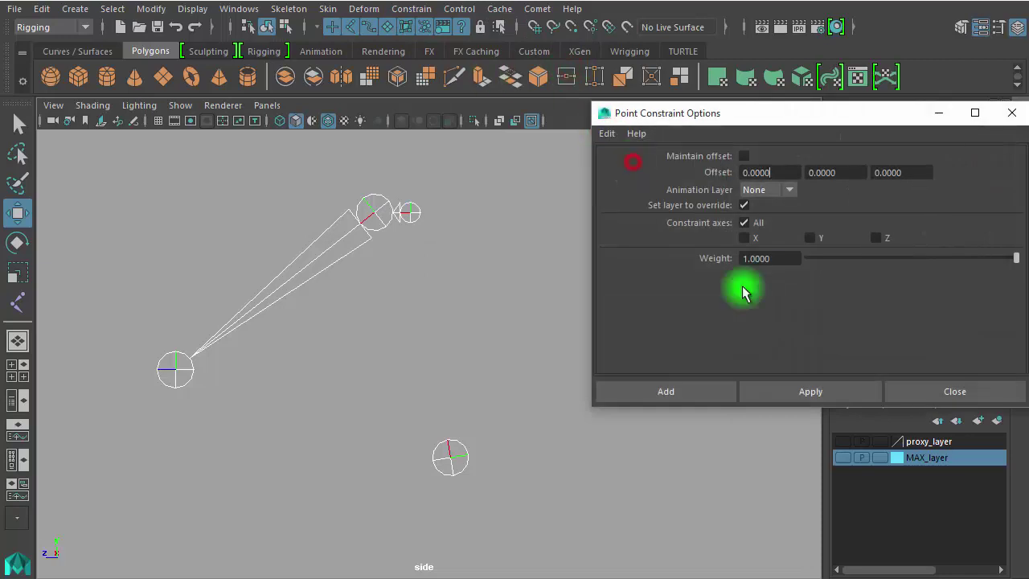
pyautogui.click(786, 390)
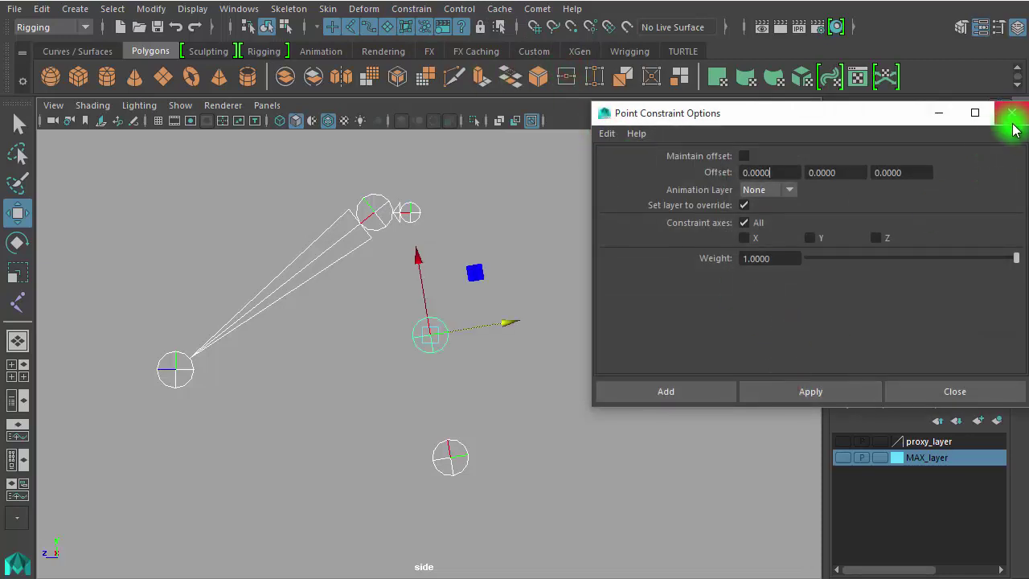
pyautogui.click(1012, 113)
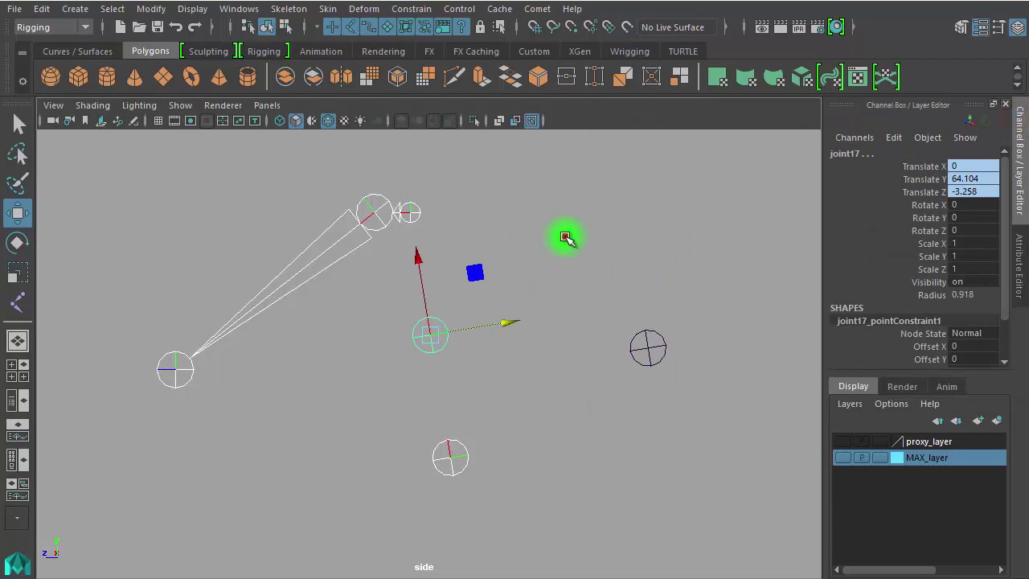
# Select joint17 and switch to the Persp/Outliner layout
pyautogui.click(565, 237)
pyautogui.click(424, 325)
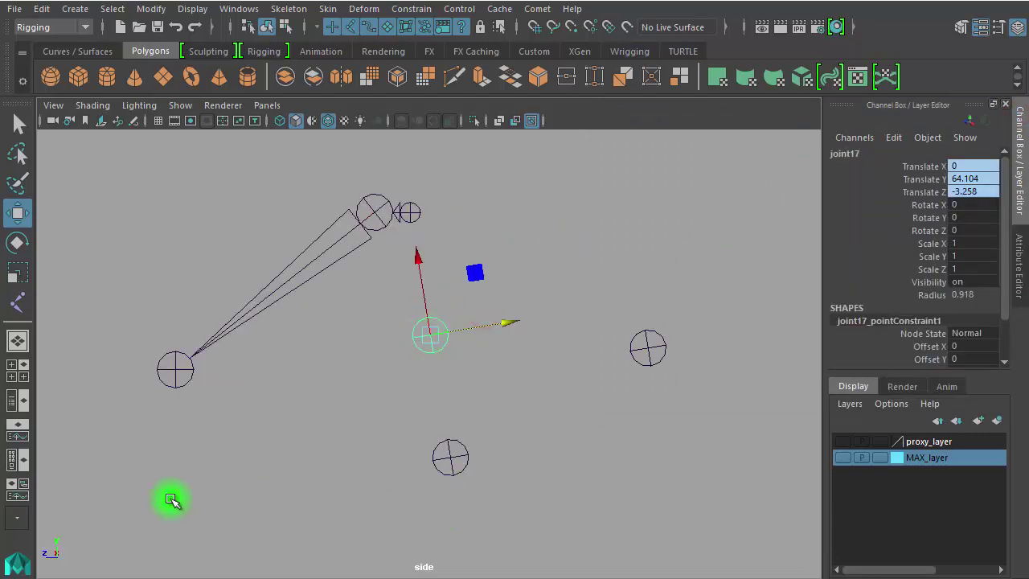
pyautogui.click(24, 400)
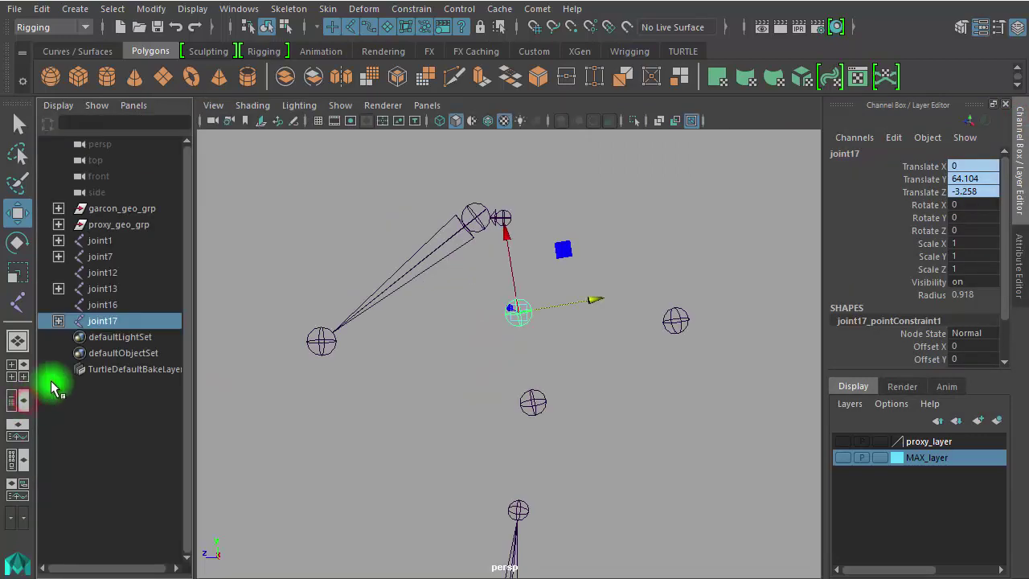
# Set the Joint 13 W0 weight on joint17_pointConstraint1 to 1.3 in the Channel Box
pyautogui.click(57, 321)
pyautogui.click(126, 338)
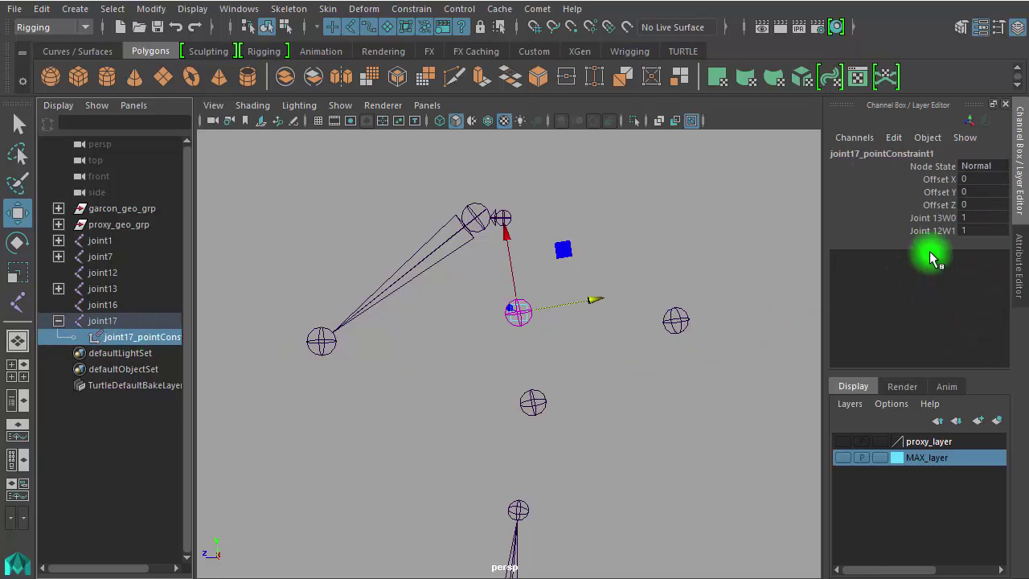
pyautogui.click(947, 218)
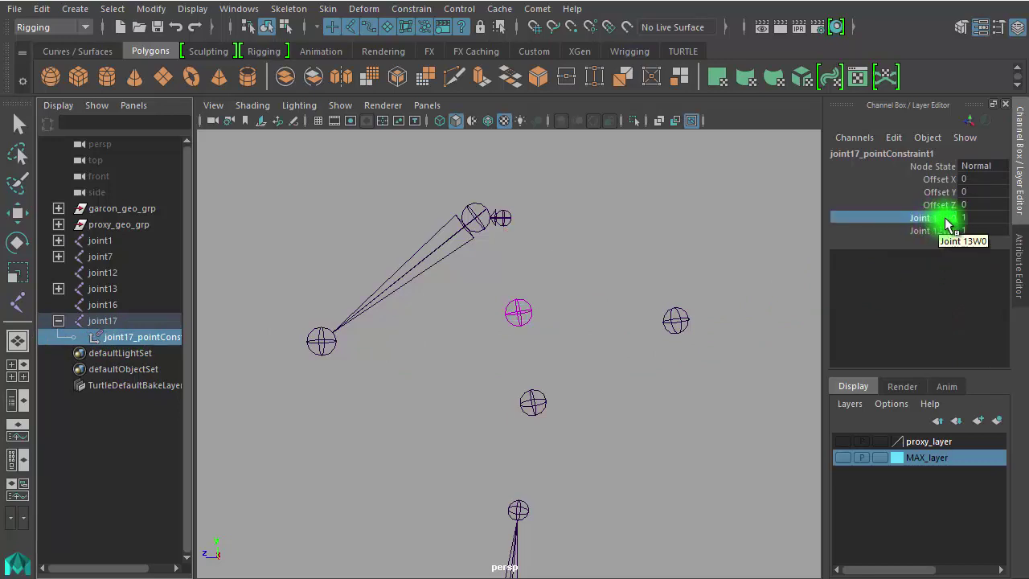
pyautogui.moveTo(558, 257)
pyautogui.mouseDown(button='middle')
pyautogui.moveTo(568, 253)
pyautogui.moveTo(523, 255)
pyautogui.moveTo(581, 255)
pyautogui.moveTo(549, 255)
pyautogui.moveTo(574, 257)
pyautogui.moveTo(560, 259)
pyautogui.mouseUp(button='middle')
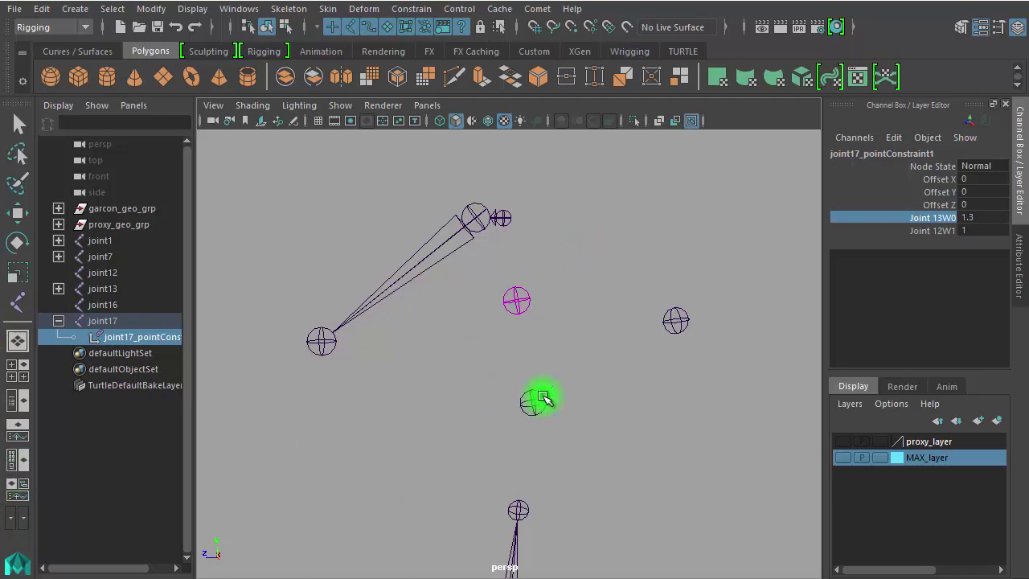
pyautogui.click(678, 332)
pyautogui.press('w')
pyautogui.click(689, 327)
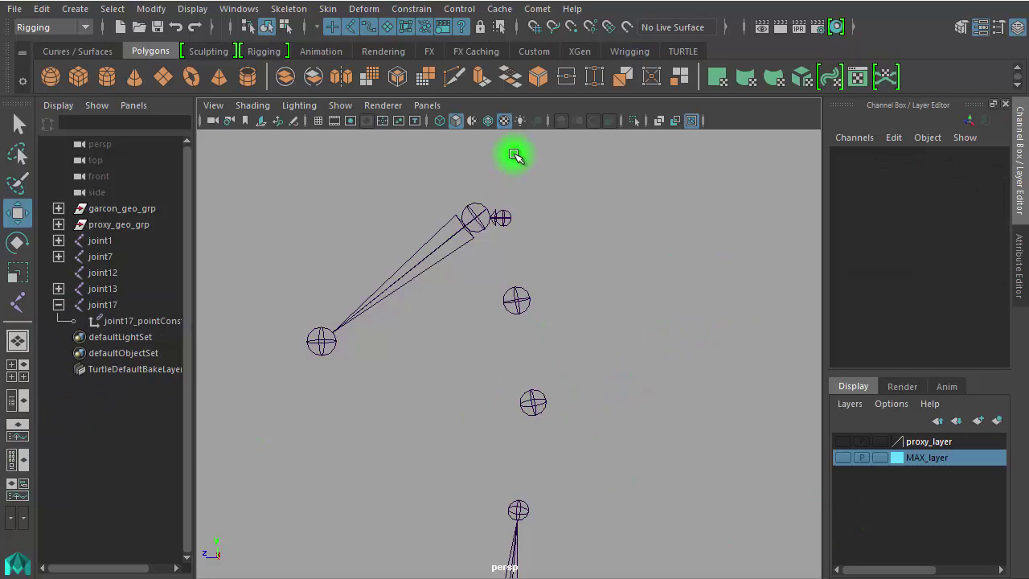
# Show MAX_layer again and maximize the side view from the four-pane layout
pyautogui.click(843, 456)
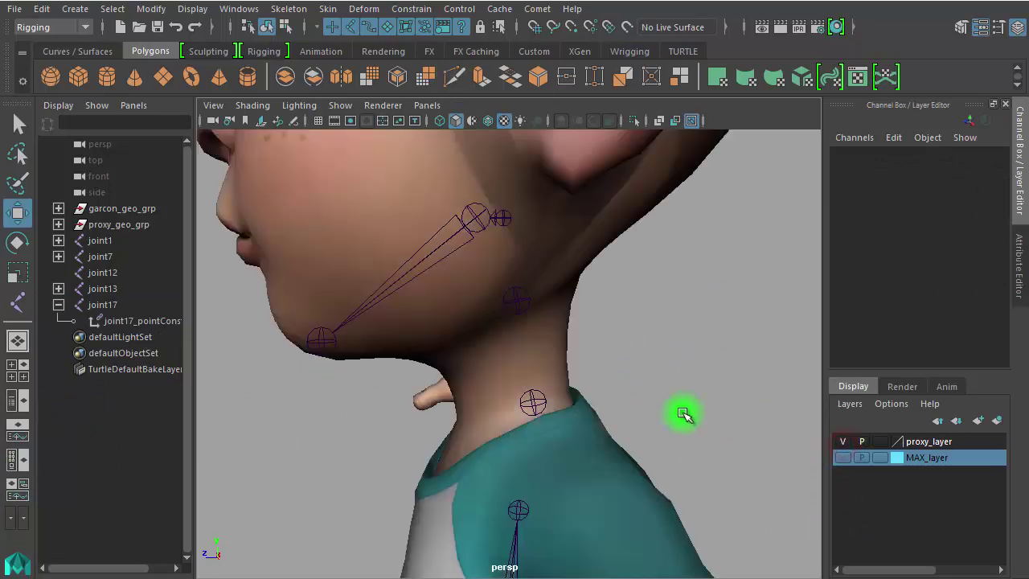
pyautogui.click(17, 378)
pyautogui.press('space')
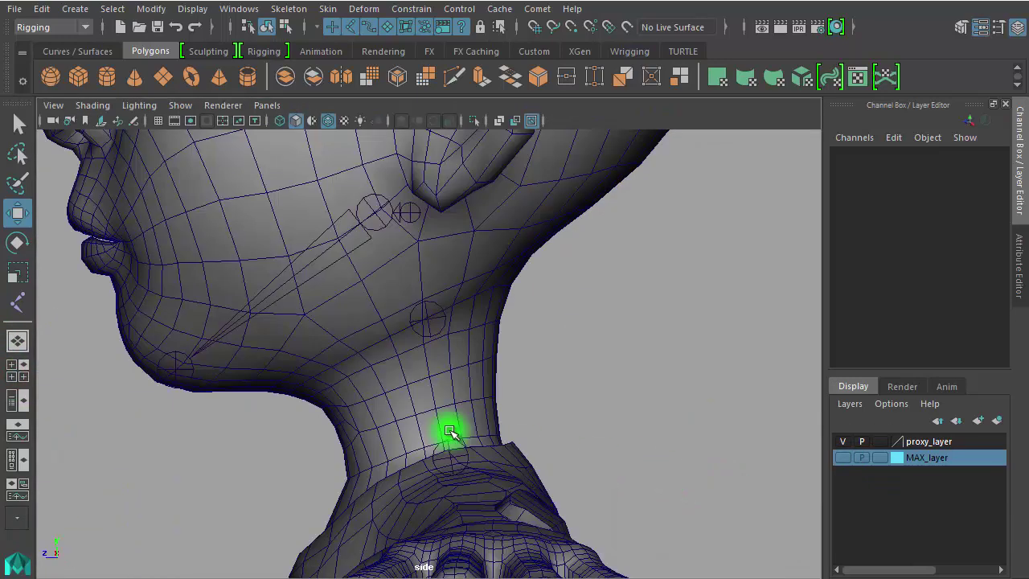
# Select joint17 and set its Joint 13 W0 constraint weight to 0
pyautogui.click(440, 322)
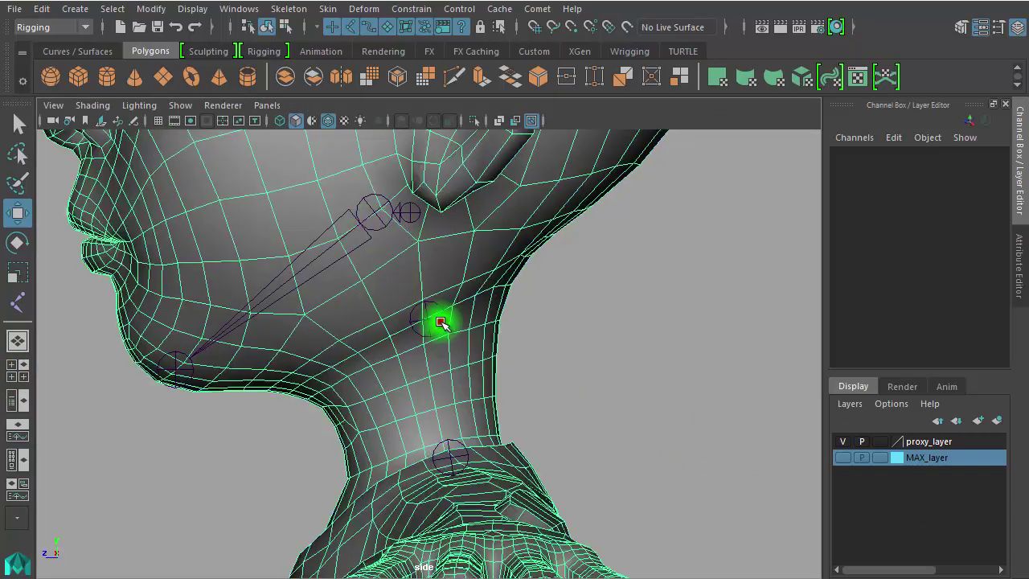
pyautogui.click(426, 320)
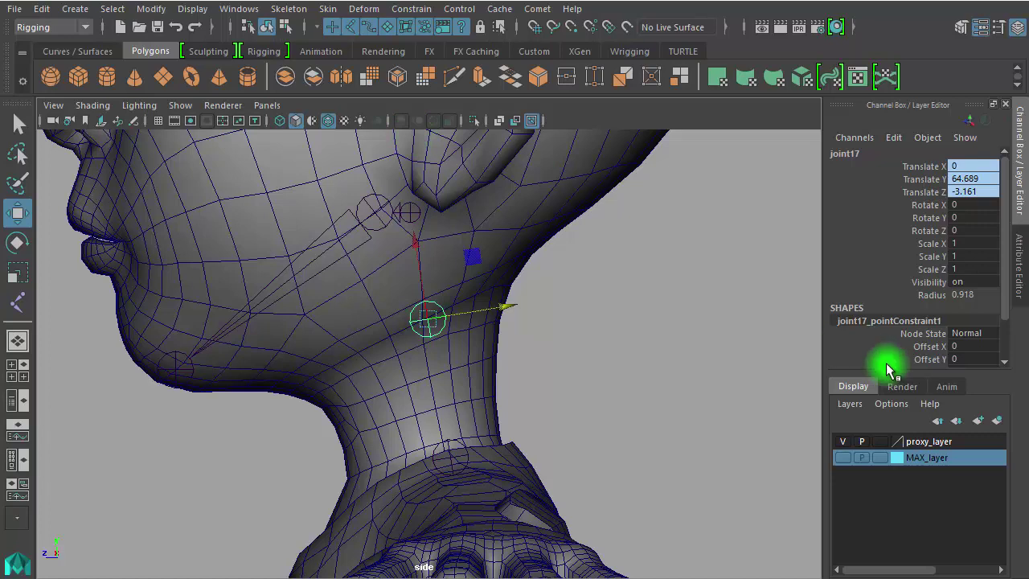
pyautogui.moveTo(1010, 265); pyautogui.dragTo(1004, 314)
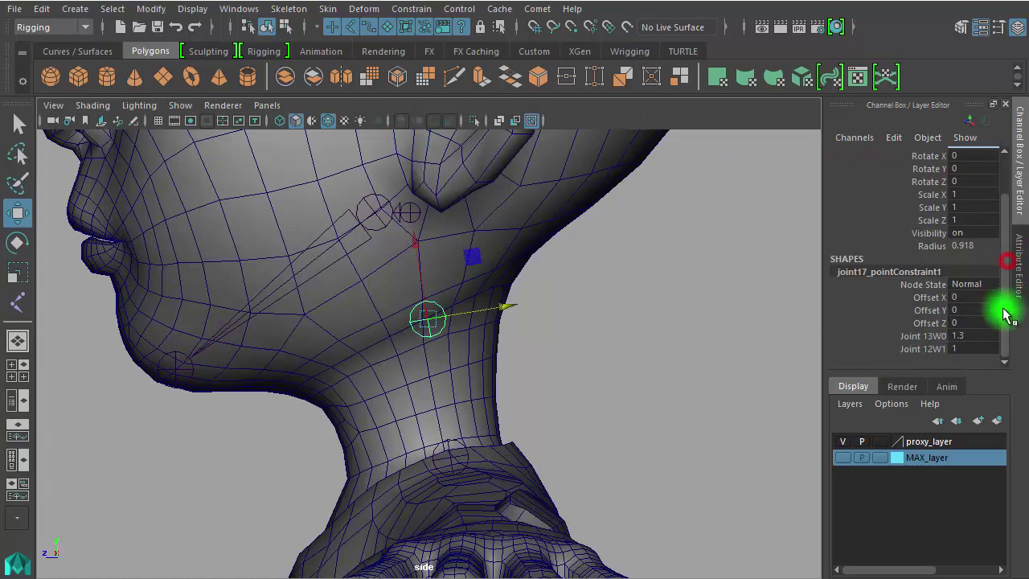
pyautogui.click(938, 336)
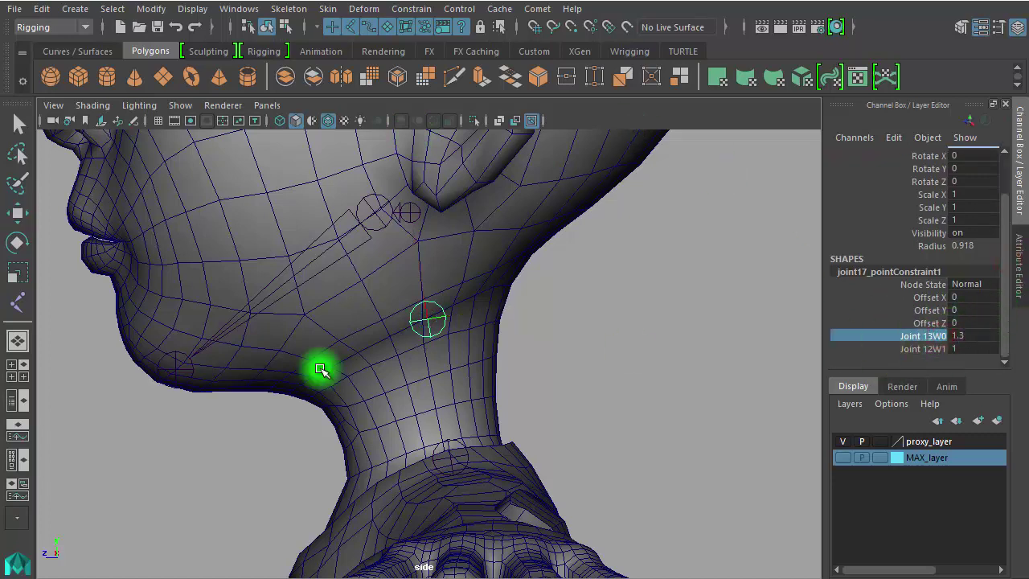
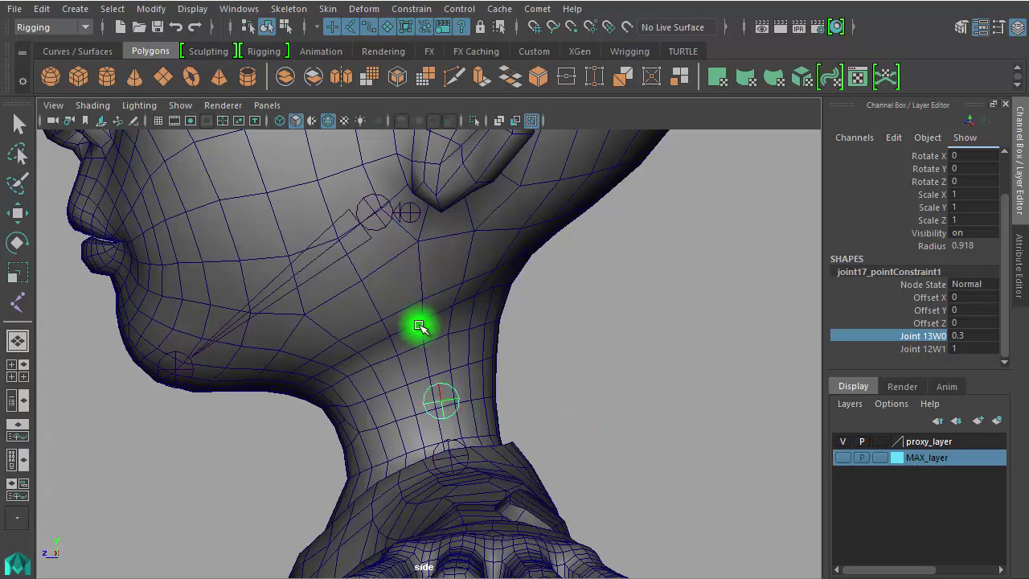
# Set joint17's point-constraint weights for Joint 13 and Joint 12 both to 1
pyautogui.click(617, 401)
pyautogui.press('w')
pyautogui.click(454, 393)
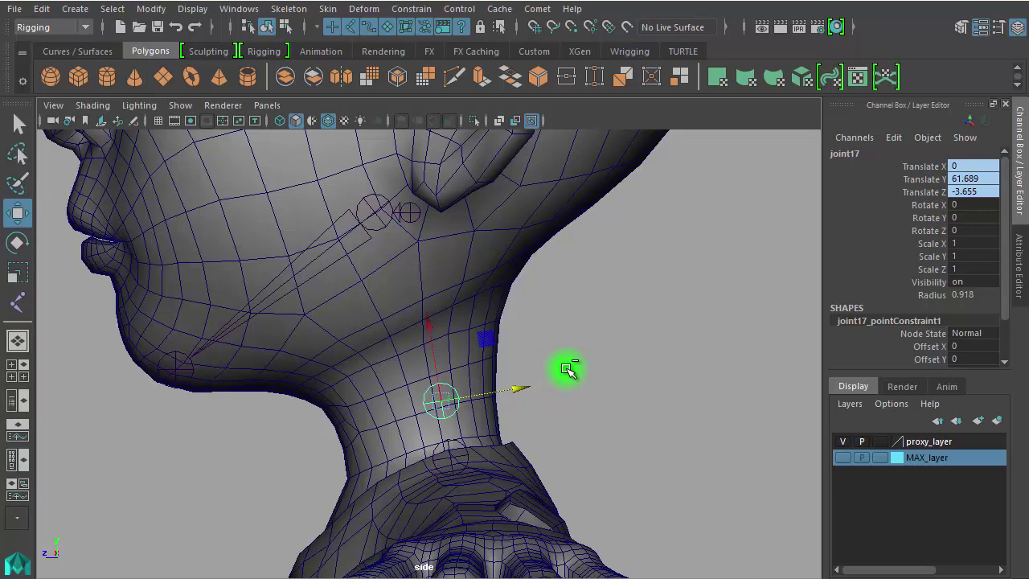
pyautogui.hotkey('ctrl', 'd')
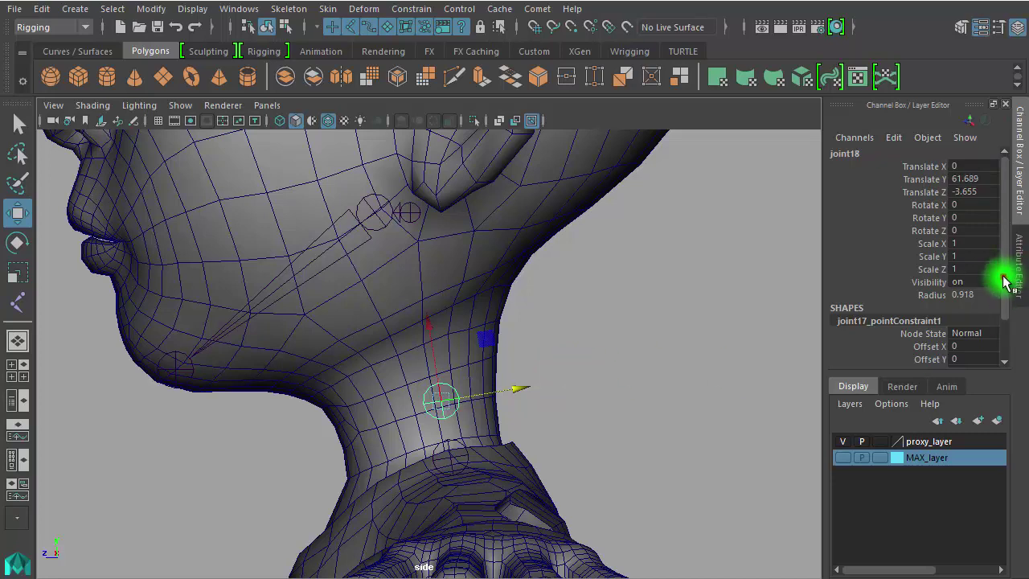
pyautogui.moveTo(1004, 281); pyautogui.dragTo(1004, 315)
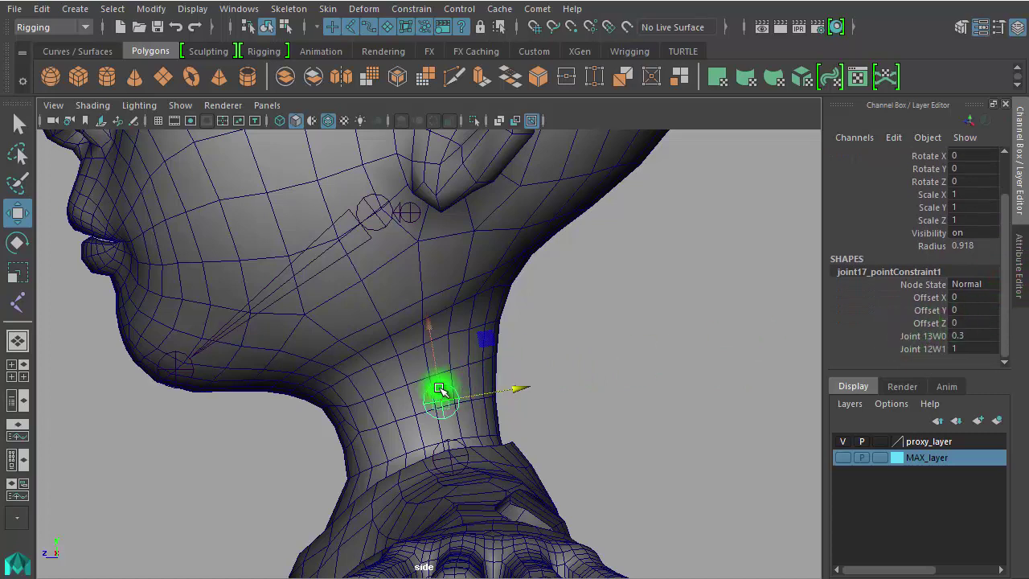
pyautogui.click(928, 337)
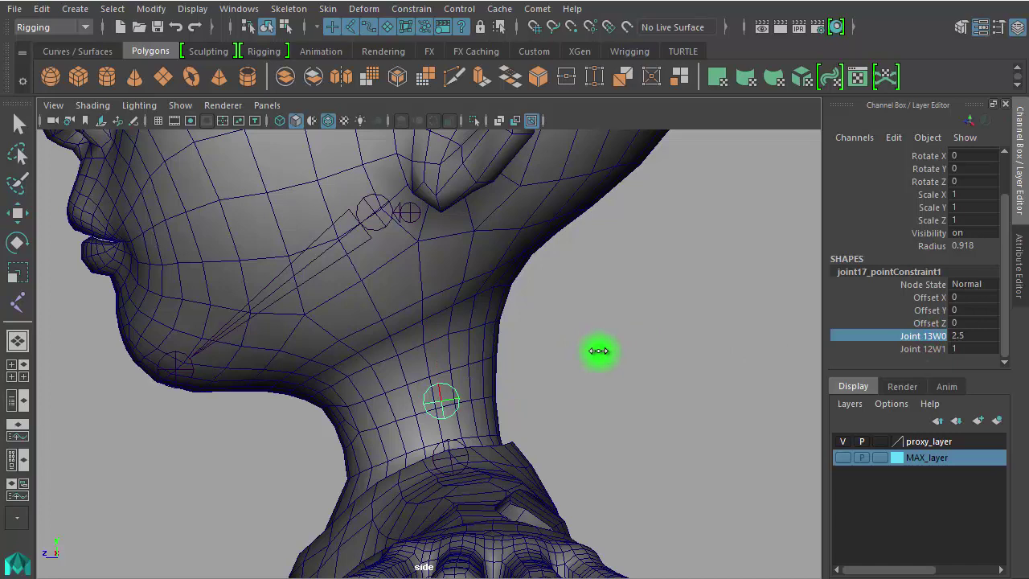
pyautogui.click(932, 349)
pyautogui.moveTo(561, 342); pyautogui.dragTo(575, 342, button='middle')
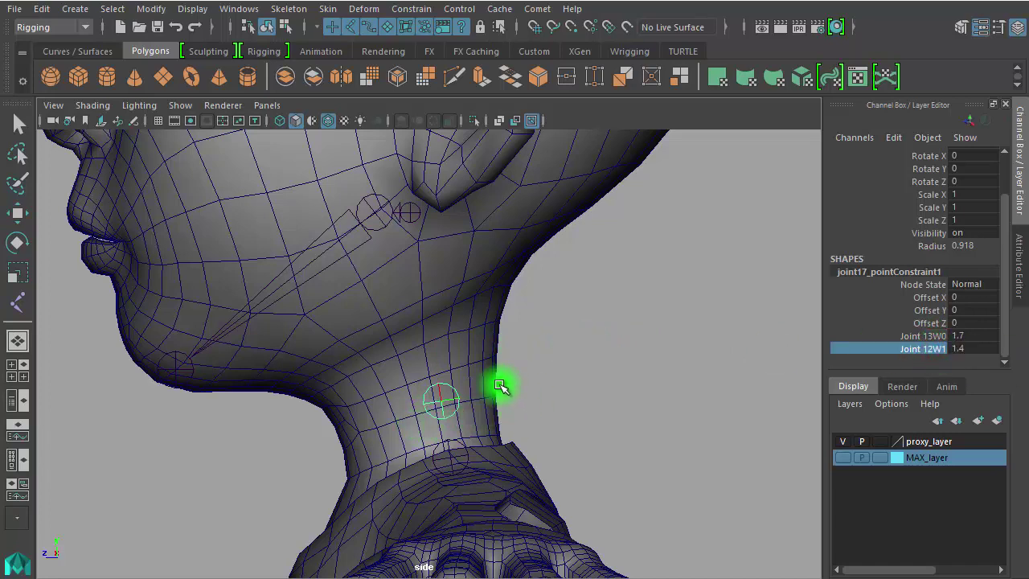
pyautogui.press('w')
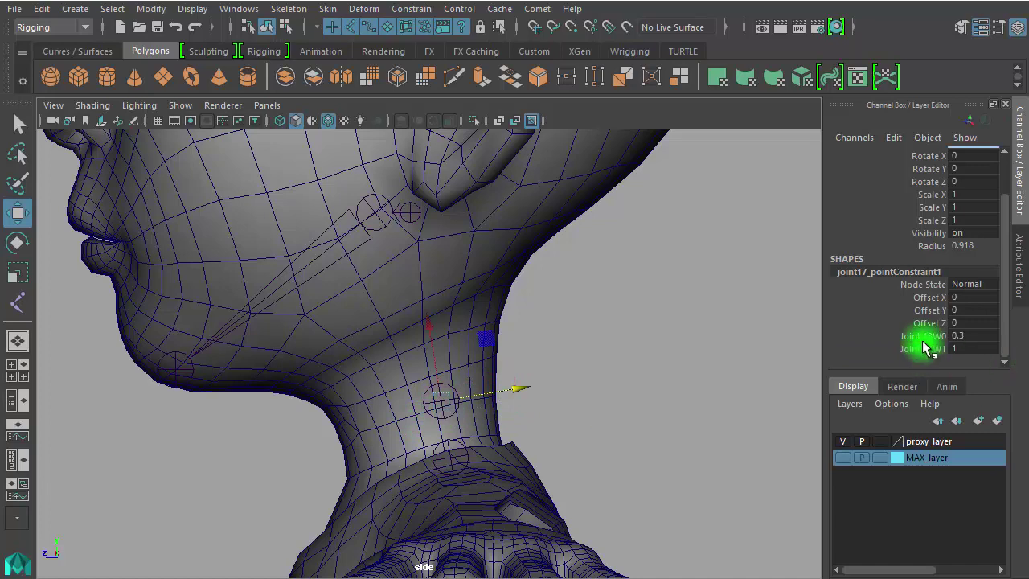
pyautogui.click(927, 336)
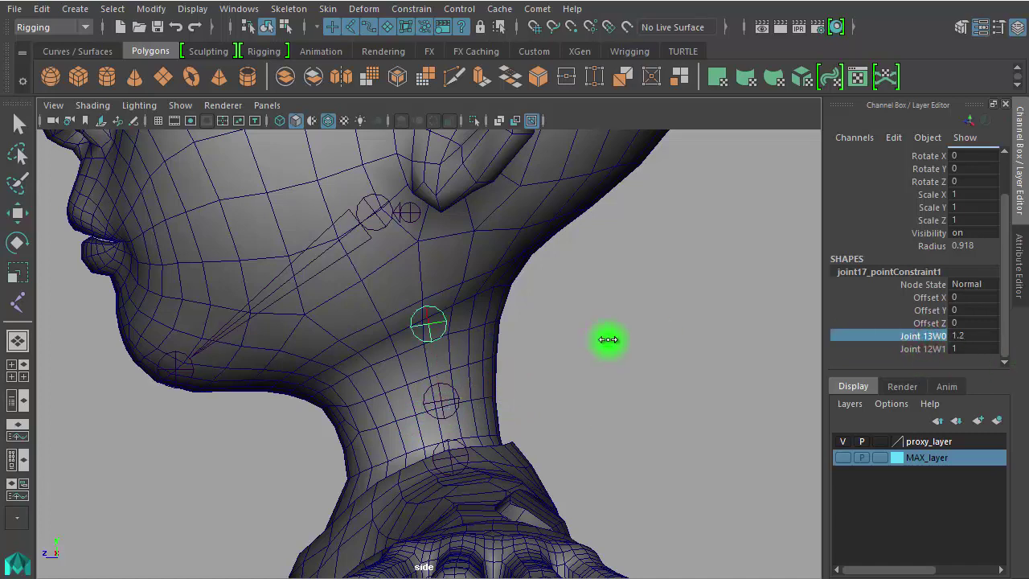
pyautogui.moveTo(603, 345)
pyautogui.mouseDown(button='middle')
pyautogui.moveTo(649, 349)
pyautogui.moveTo(610, 360)
pyautogui.mouseUp(button='middle')
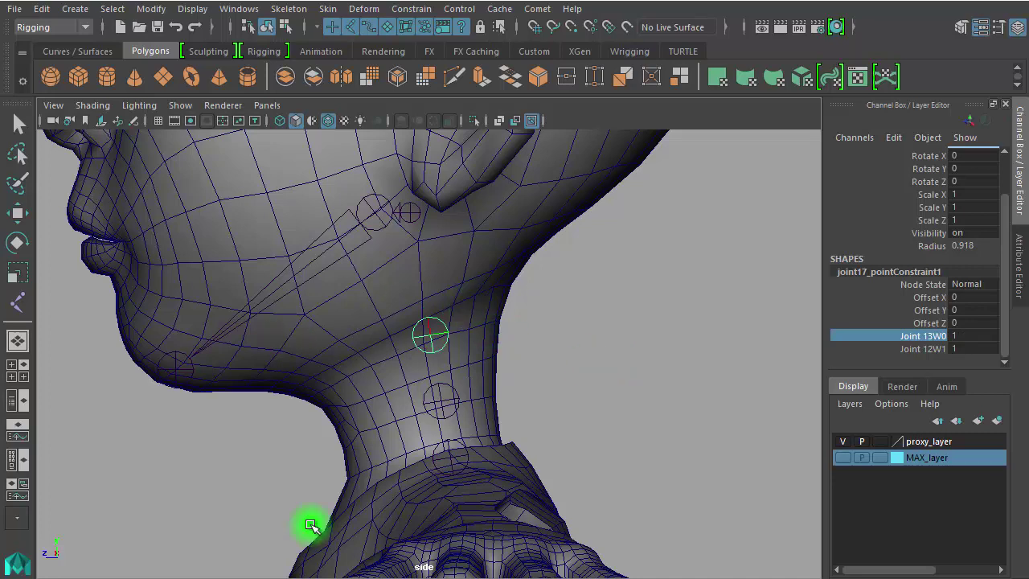
# Delete the pointConstraint nodes under joint17 and joint18 in the Outliner
pyautogui.click(9, 438)
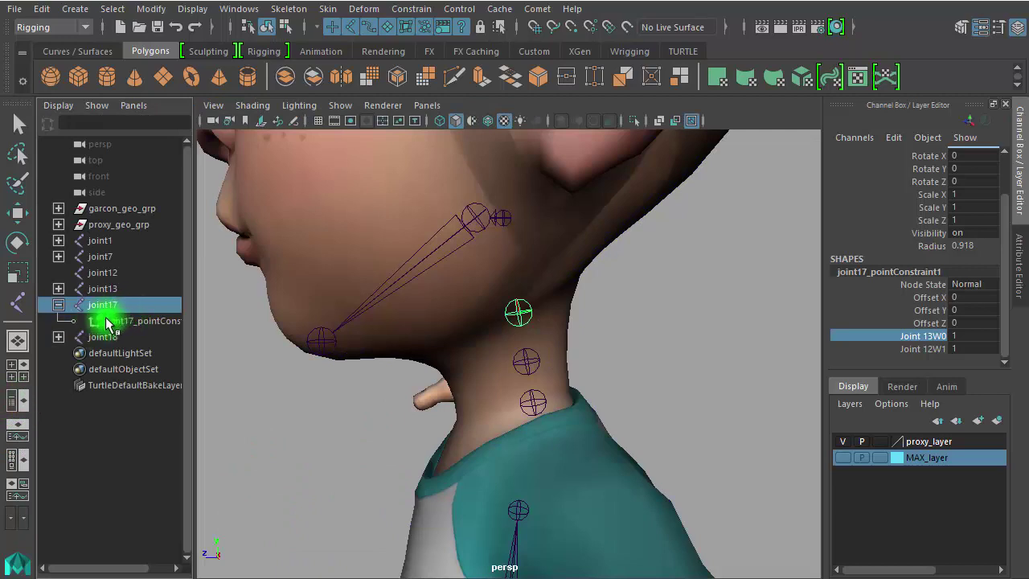
pyautogui.click(58, 337)
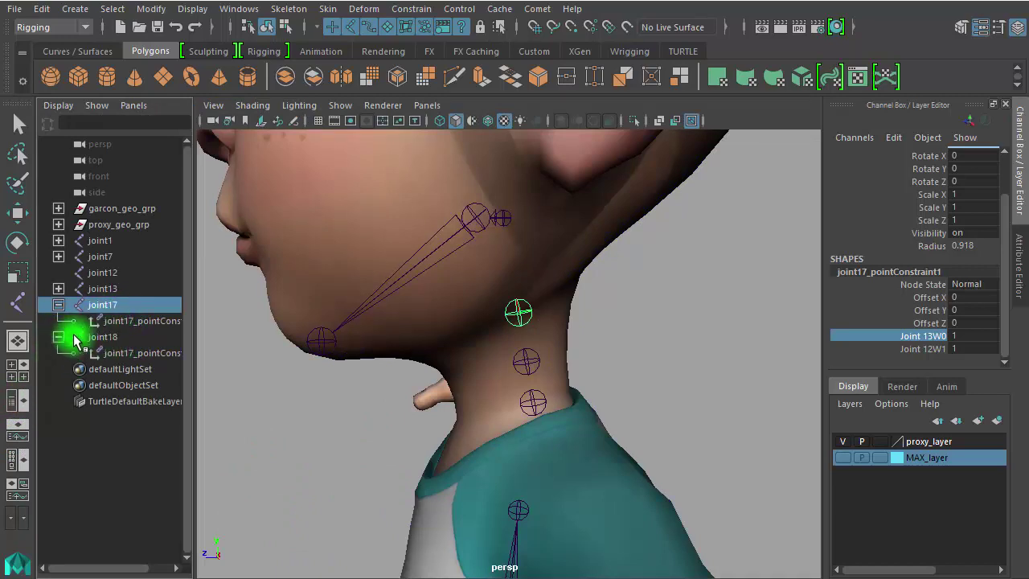
pyautogui.click(133, 321)
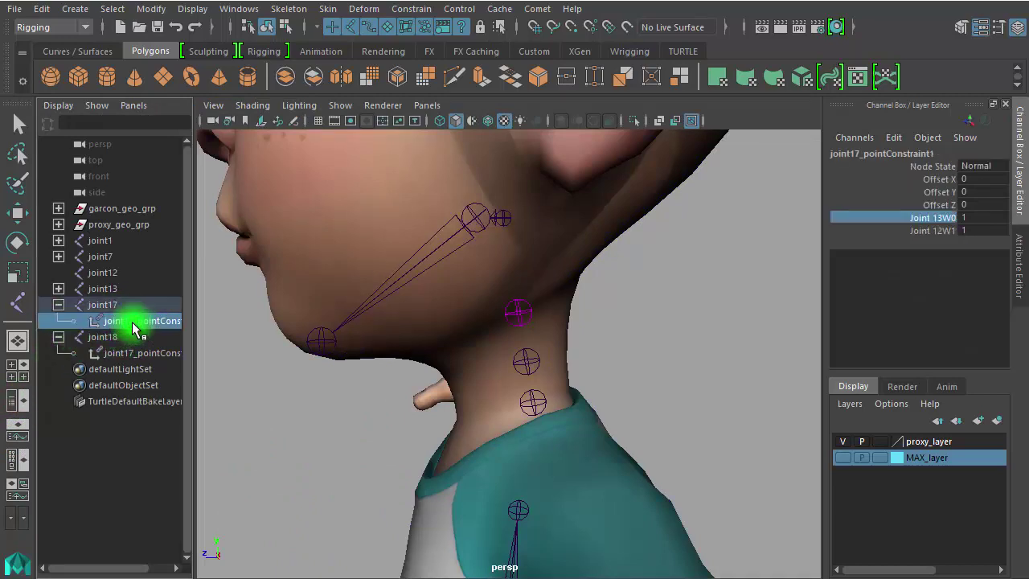
pyautogui.press('Delete')
pyautogui.press('w')
pyautogui.click(113, 337)
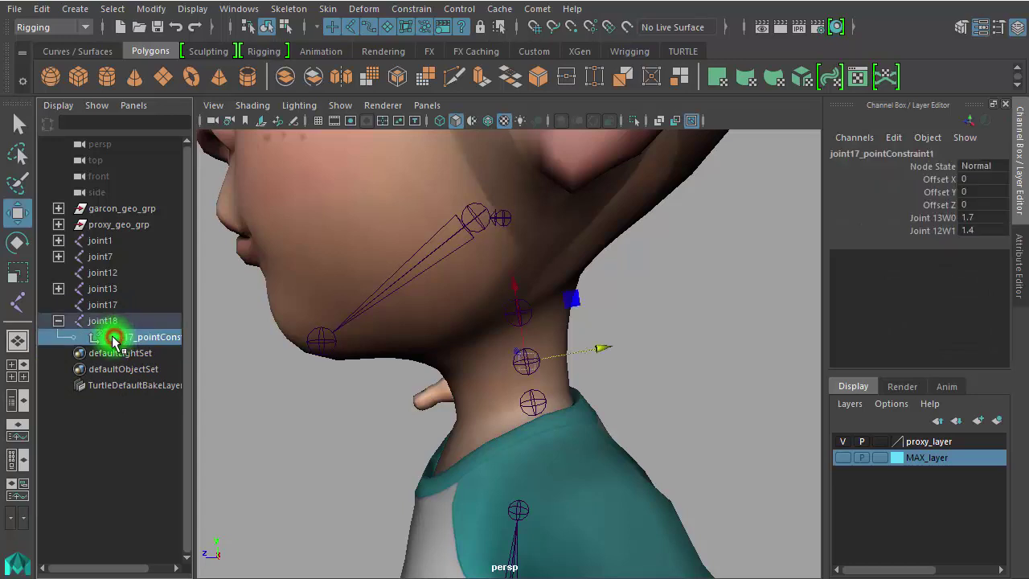
pyautogui.press('Delete')
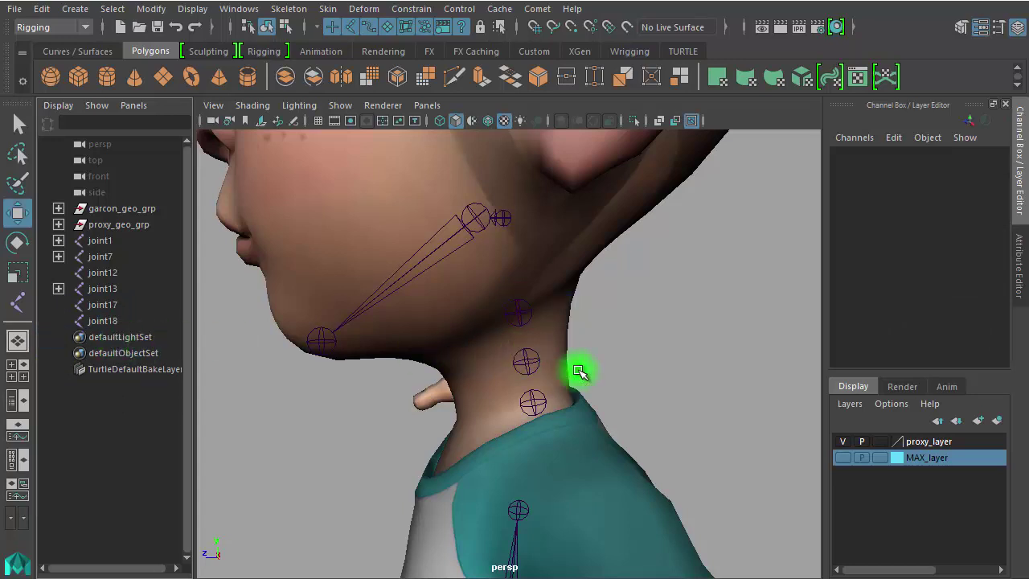
pyautogui.moveTo(635, 381)
pyautogui.keyDown('alt'); pyautogui.mouseDown()
pyautogui.moveTo(596, 369)
pyautogui.moveTo(616, 380)
pyautogui.mouseUp(); pyautogui.keyUp('alt')
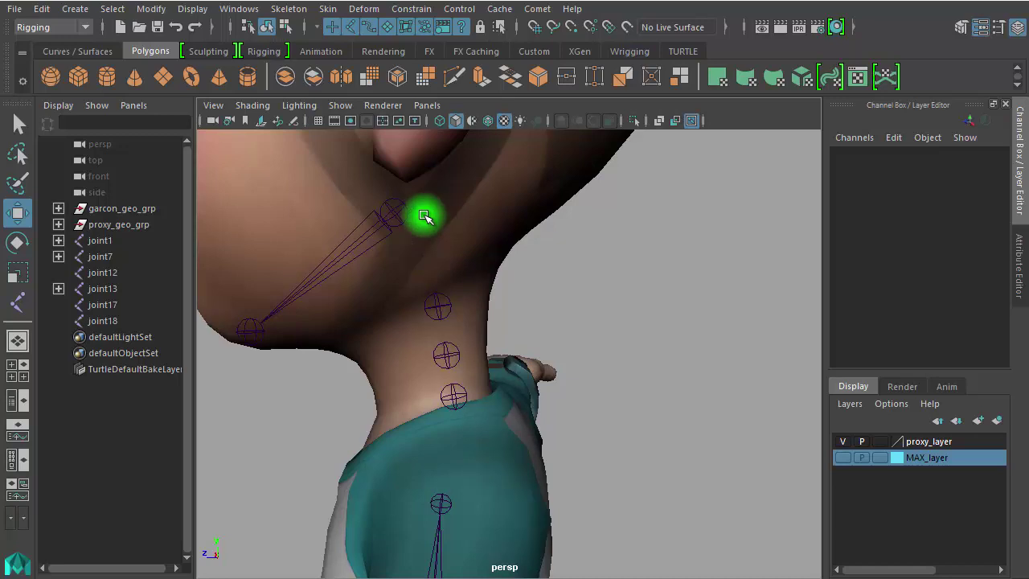
pyautogui.click(423, 215)
pyautogui.keyDown('shift'); pyautogui.click(437, 310); pyautogui.keyUp('shift')
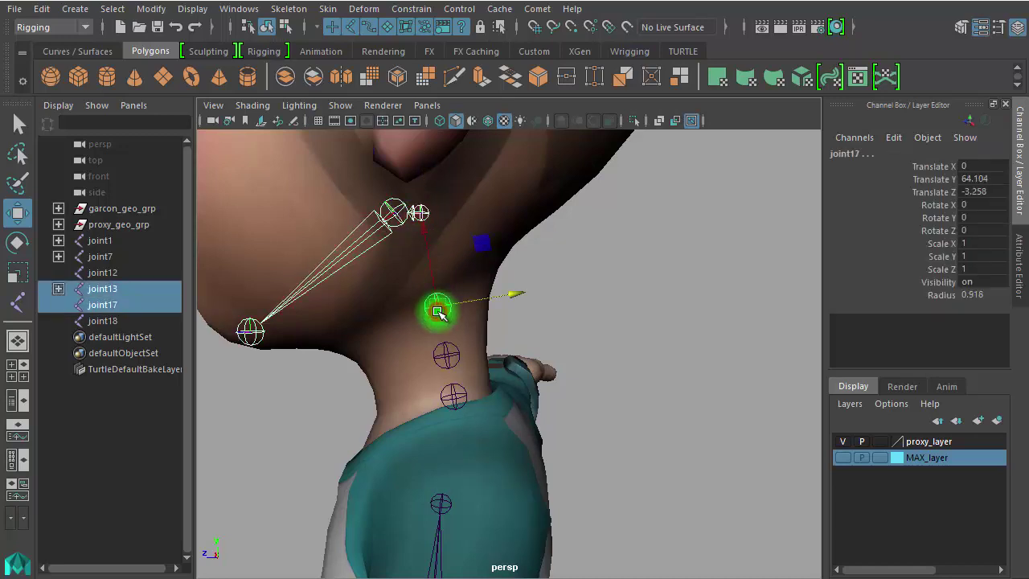
pyautogui.press('p')
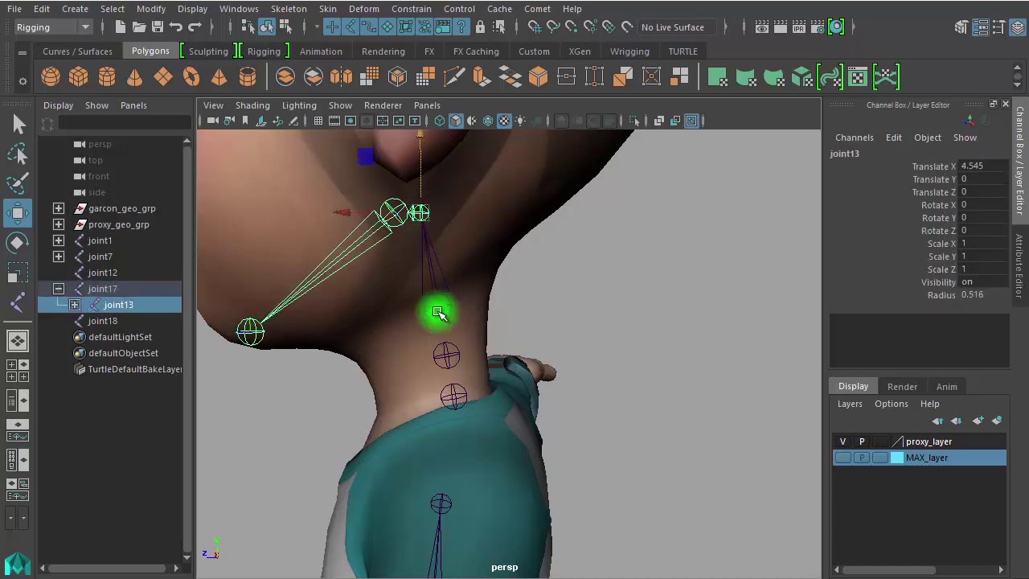
pyautogui.hotkey('ctrl', 'z')
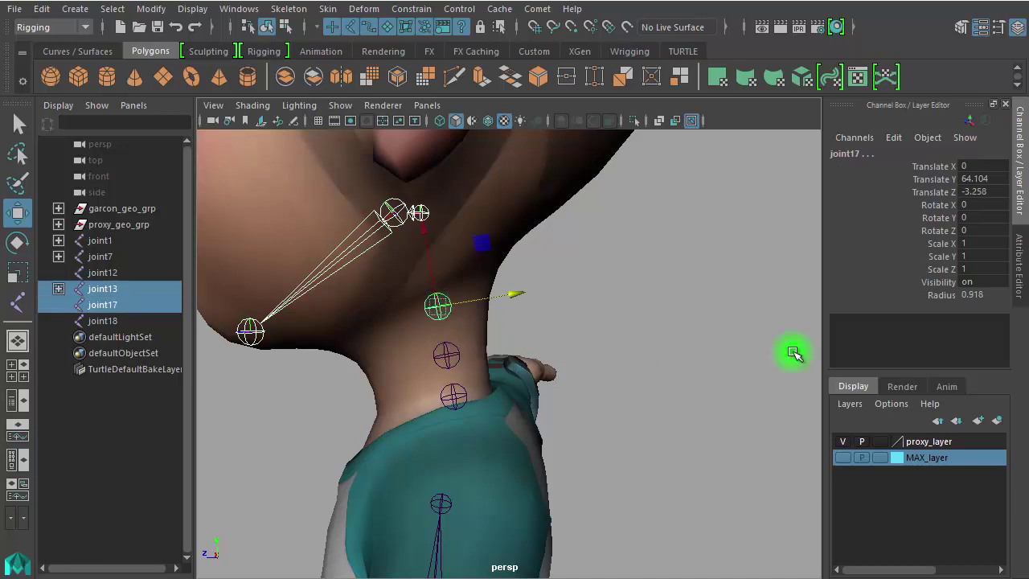
pyautogui.click(792, 349)
pyautogui.click(455, 504)
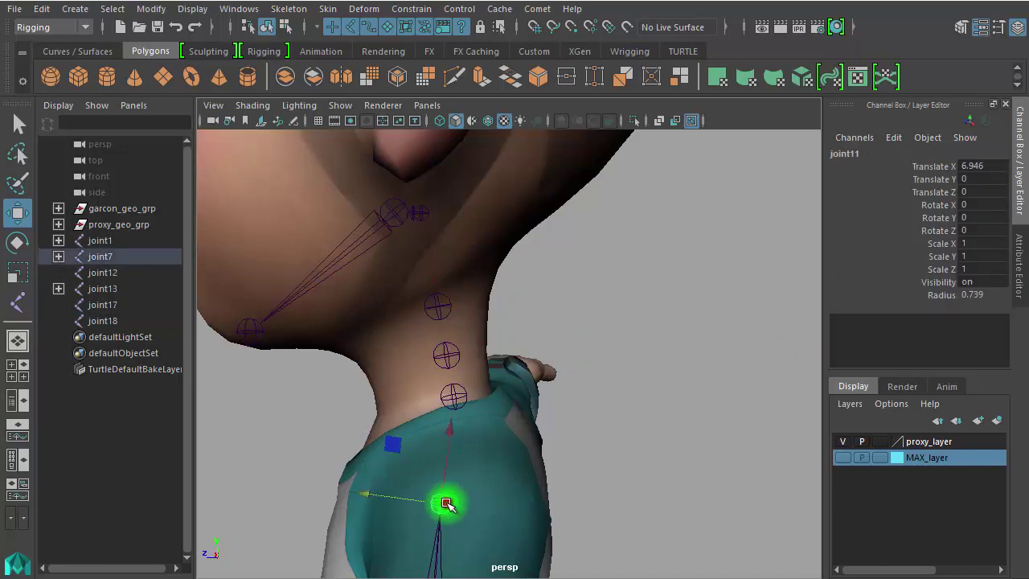
pyautogui.keyDown('shift'); pyautogui.click(461, 392); pyautogui.keyUp('shift')
pyautogui.press('p')
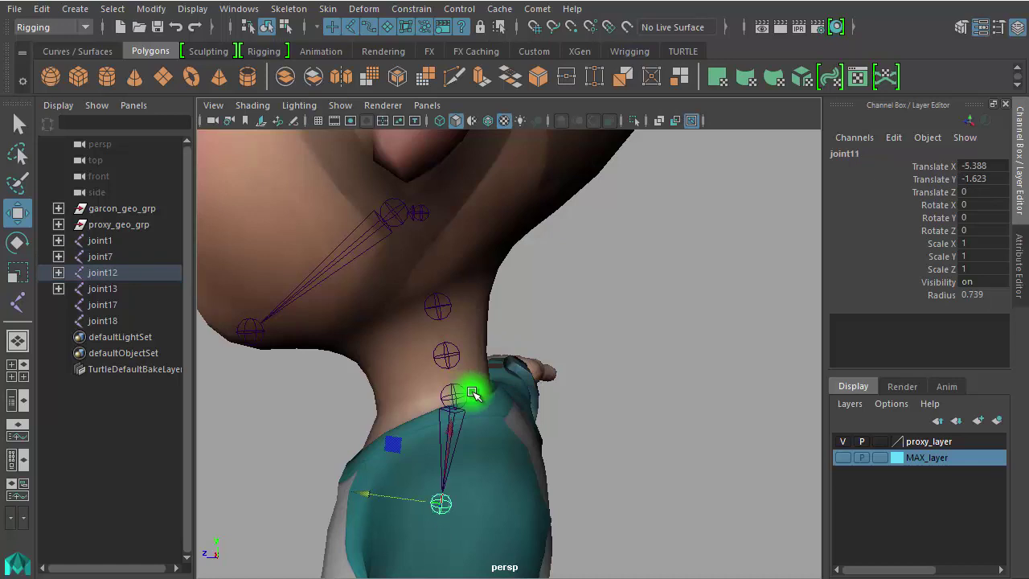
pyautogui.hotkey('ctrl', 'z')
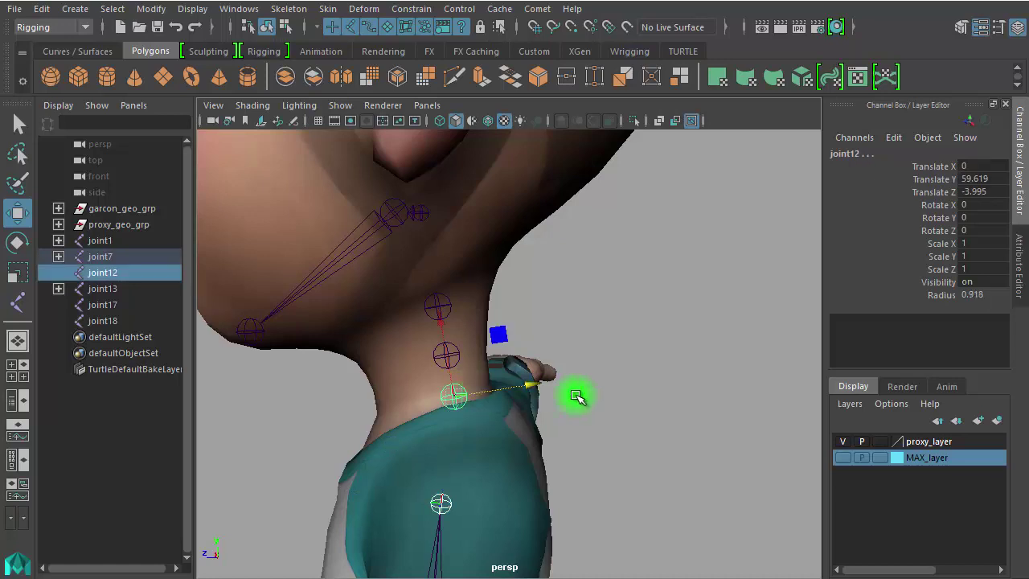
pyautogui.click(610, 455)
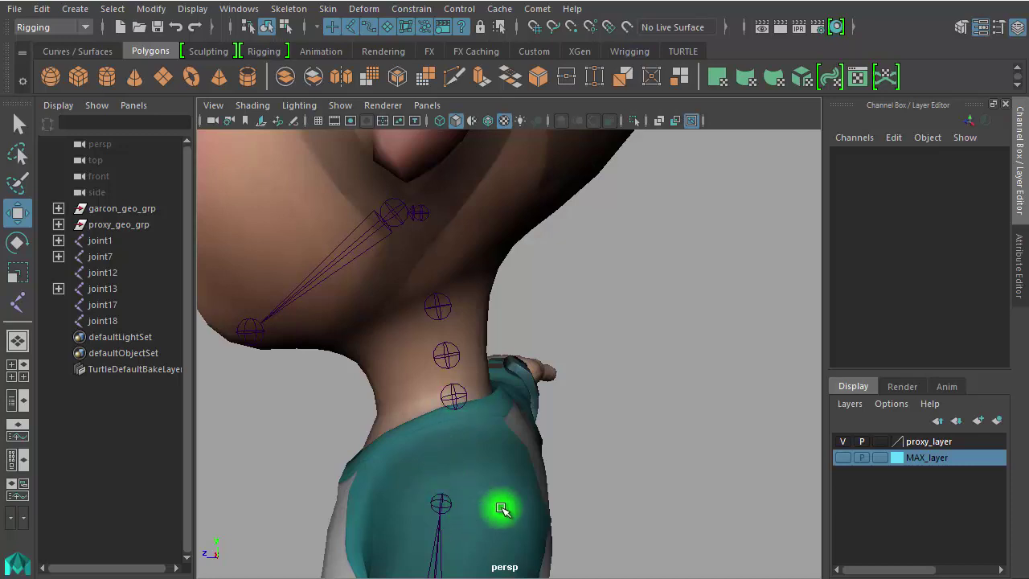
pyautogui.keyDown('alt'); pyautogui.moveTo(528, 471); pyautogui.dragTo(459, 447); pyautogui.keyUp('alt')
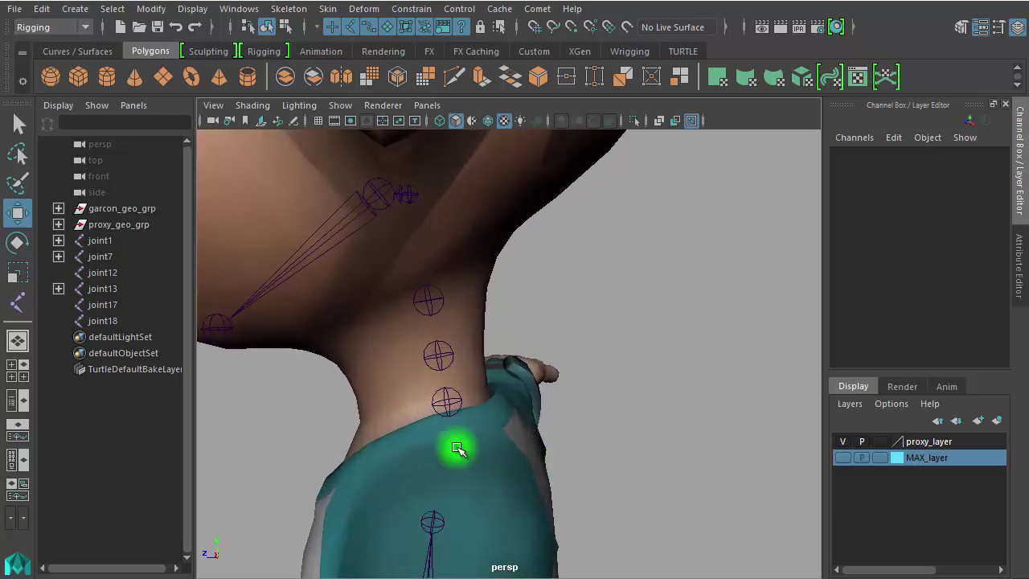
pyautogui.click(451, 412)
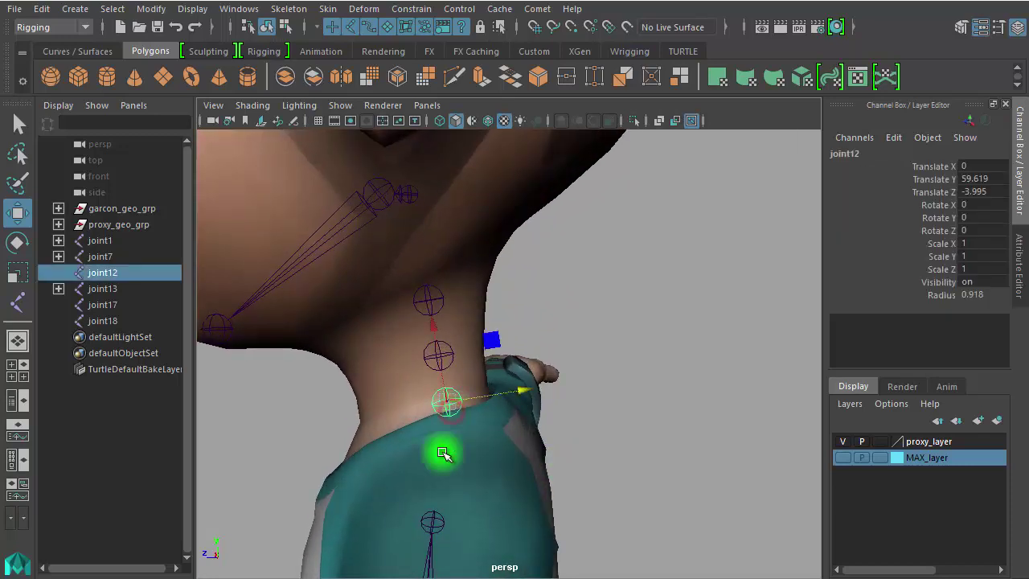
pyautogui.keyDown('shift'); pyautogui.click(438, 509); pyautogui.keyUp('shift')
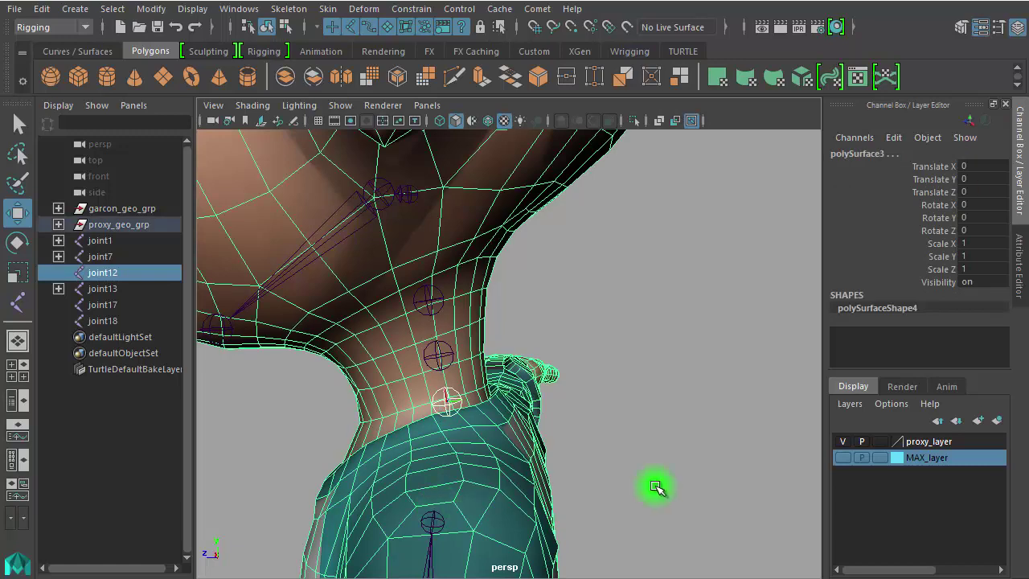
# Hide proxy_layer and parent joint12 under joint11
pyautogui.click(844, 443)
pyautogui.click(581, 413)
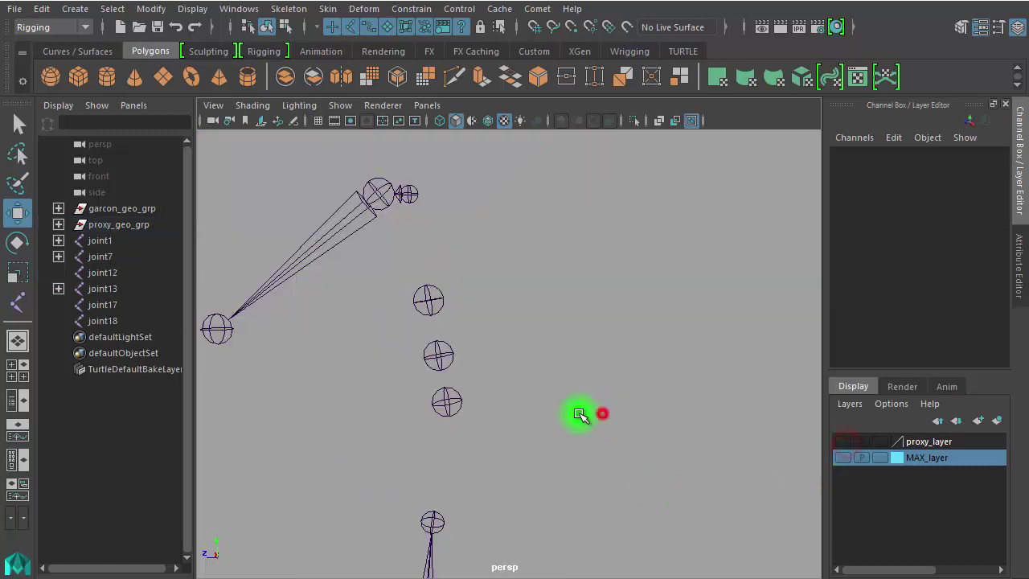
pyautogui.click(450, 403)
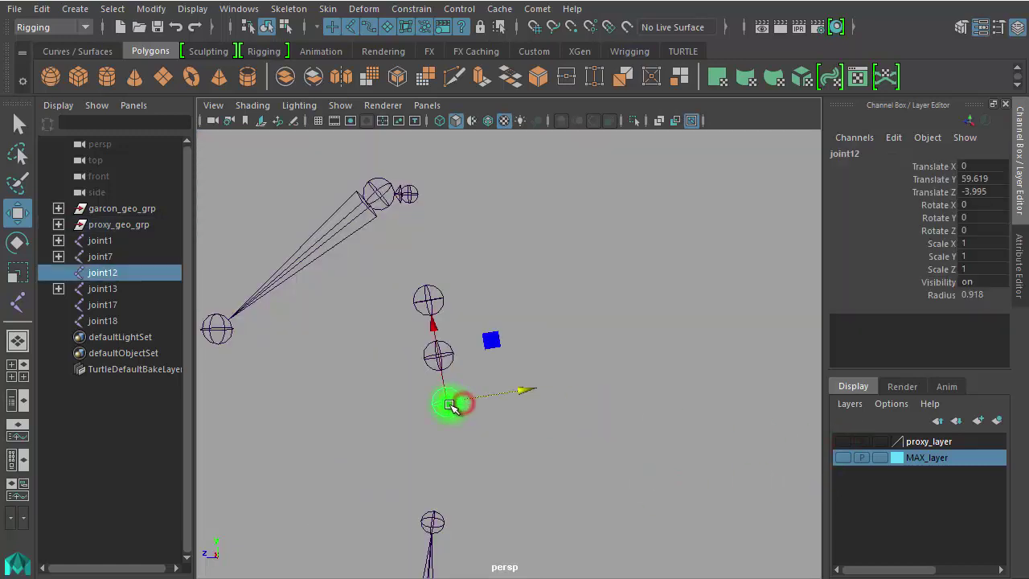
pyautogui.click(431, 526)
pyautogui.press('p')
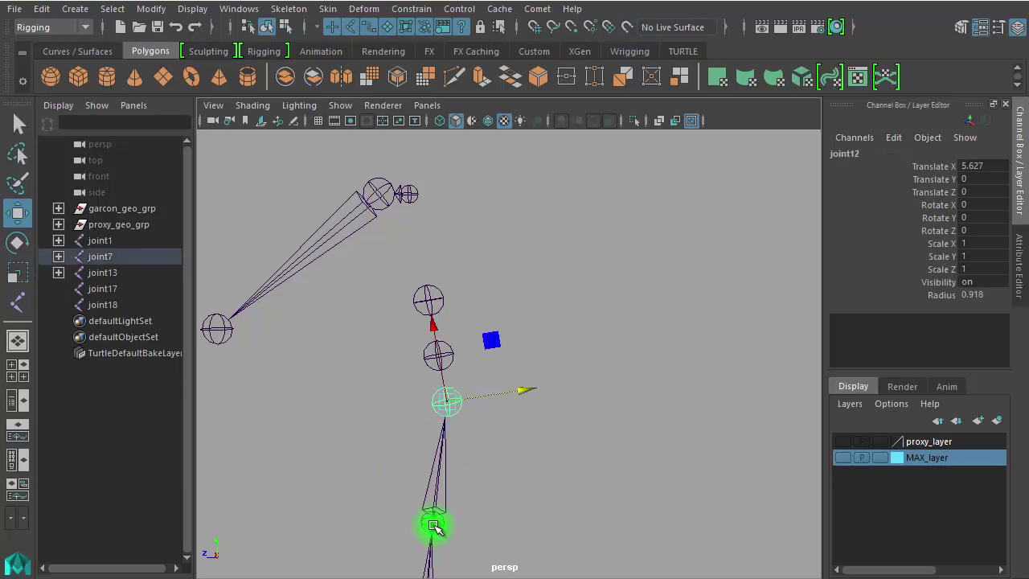
# Parent the head joint joint13 under joint17
pyautogui.click(547, 351)
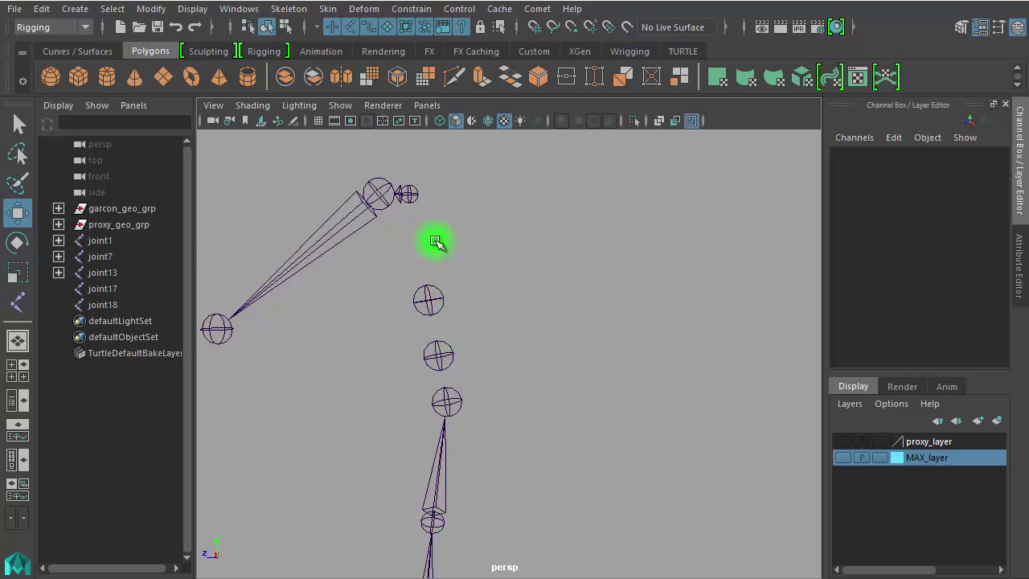
pyautogui.click(412, 193)
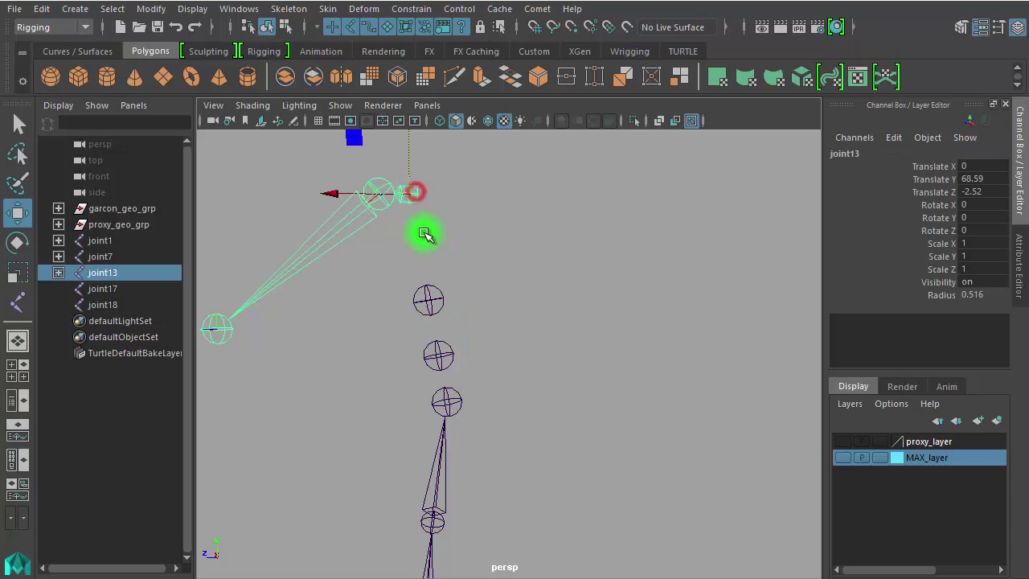
pyautogui.click(430, 286)
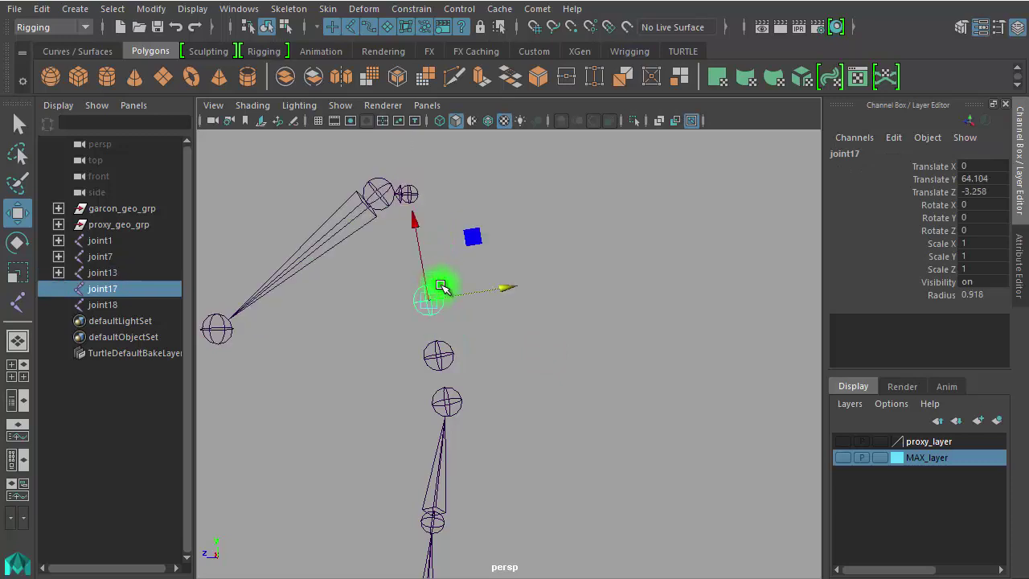
pyautogui.click(426, 169)
pyautogui.click(404, 179)
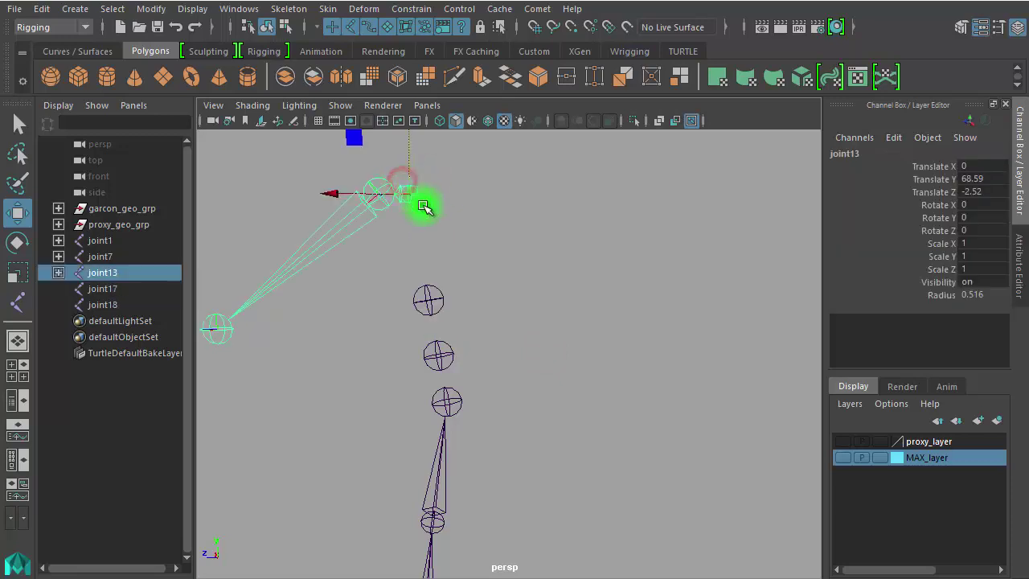
pyautogui.keyDown('shift'); pyautogui.click(429, 287); pyautogui.keyUp('shift')
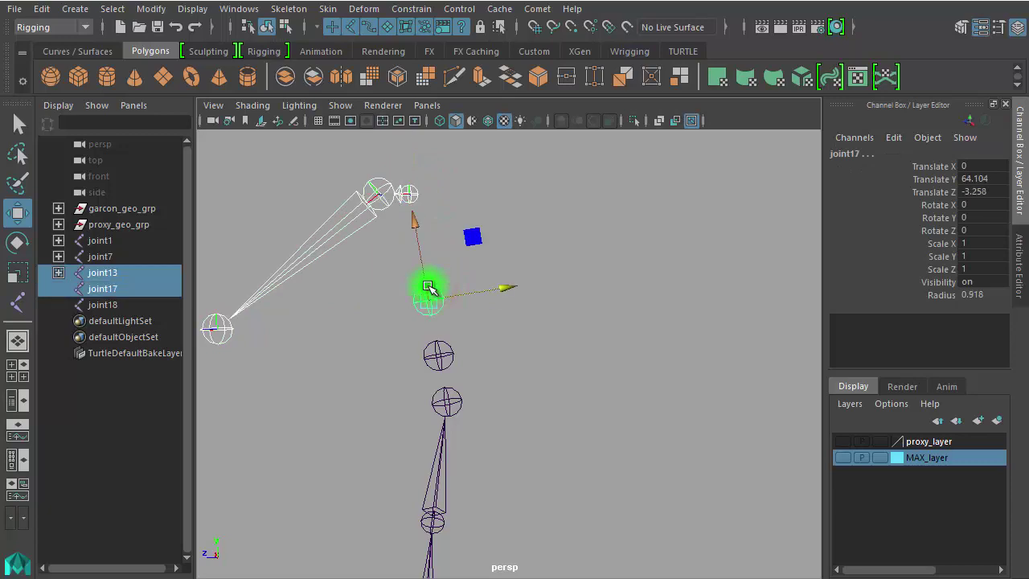
pyautogui.press('p')
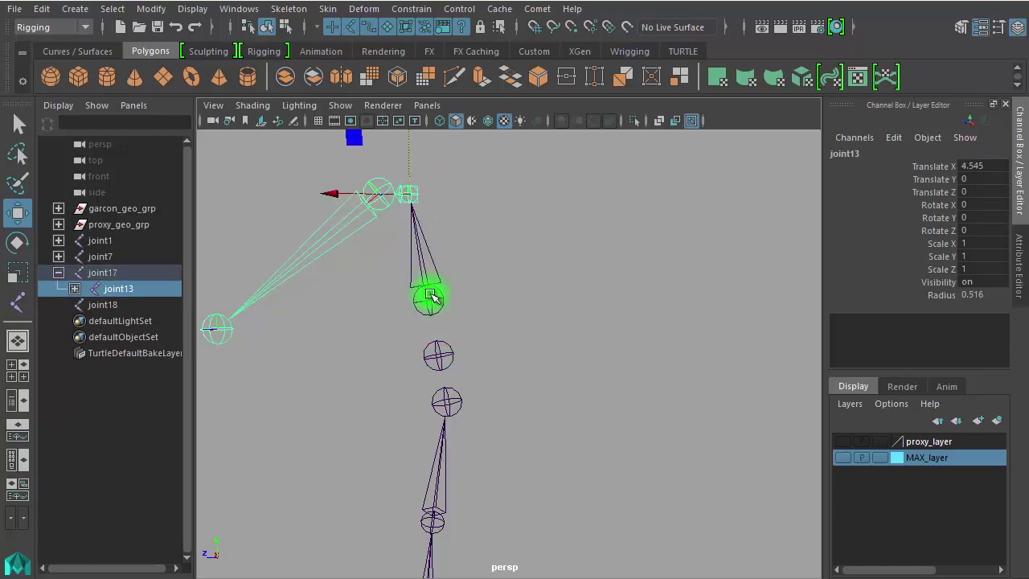
# Parent joint17 under joint18, then the joint18 chain under spine joint joint12
pyautogui.click(431, 297)
pyautogui.keyDown('shift'); pyautogui.click(441, 349); pyautogui.keyUp('shift')
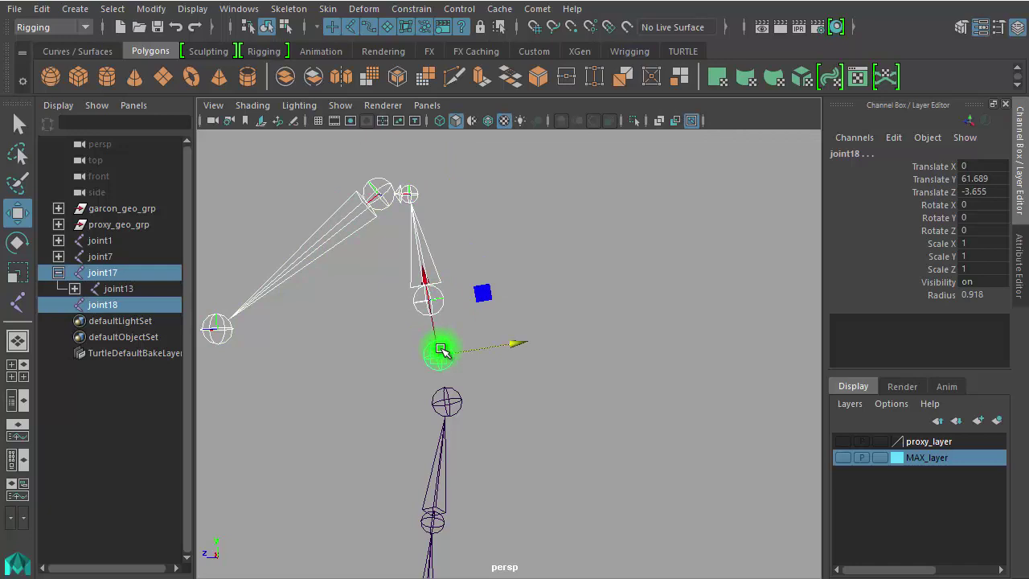
pyautogui.press('p')
pyautogui.click(441, 355)
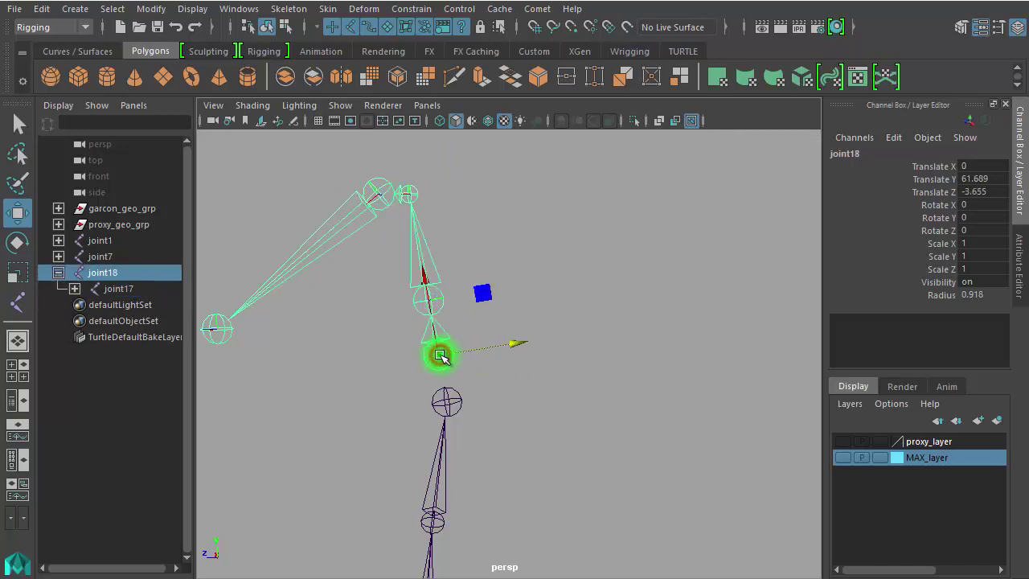
pyautogui.keyDown('shift'); pyautogui.click(447, 399); pyautogui.keyUp('shift')
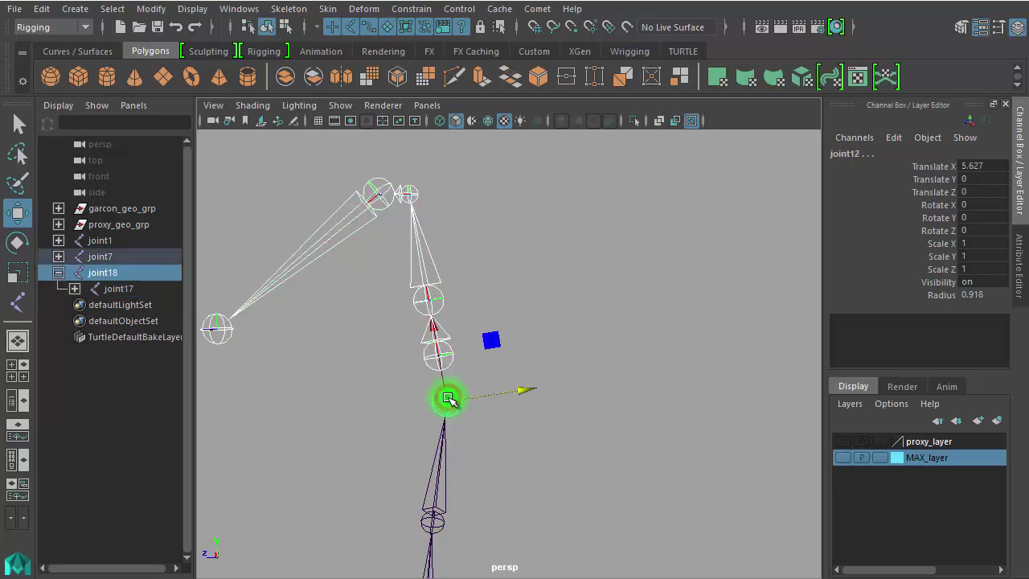
pyautogui.press('p')
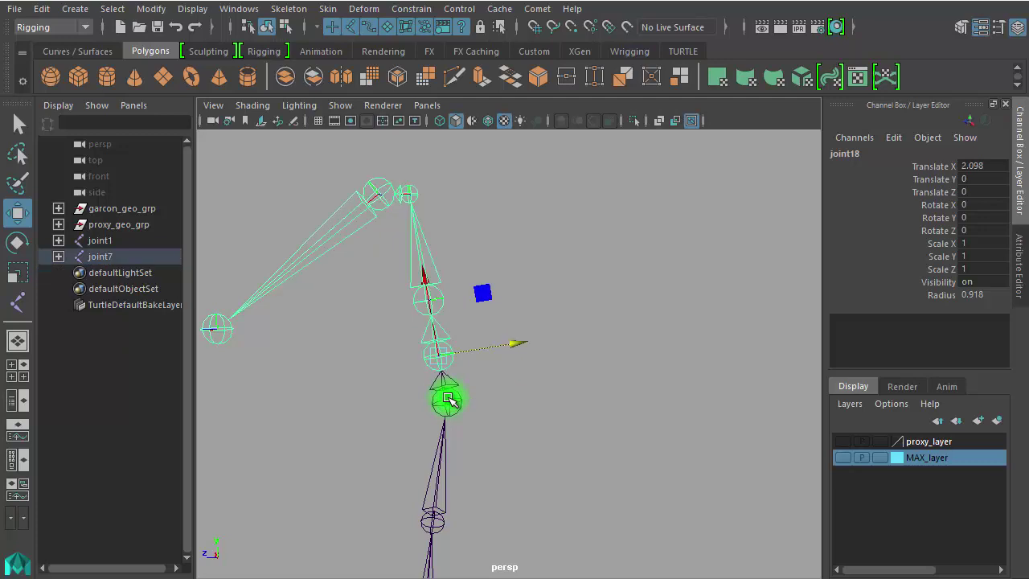
# Check the Edit > Parent command without using it, then view the whole skeleton
pyautogui.click(607, 416)
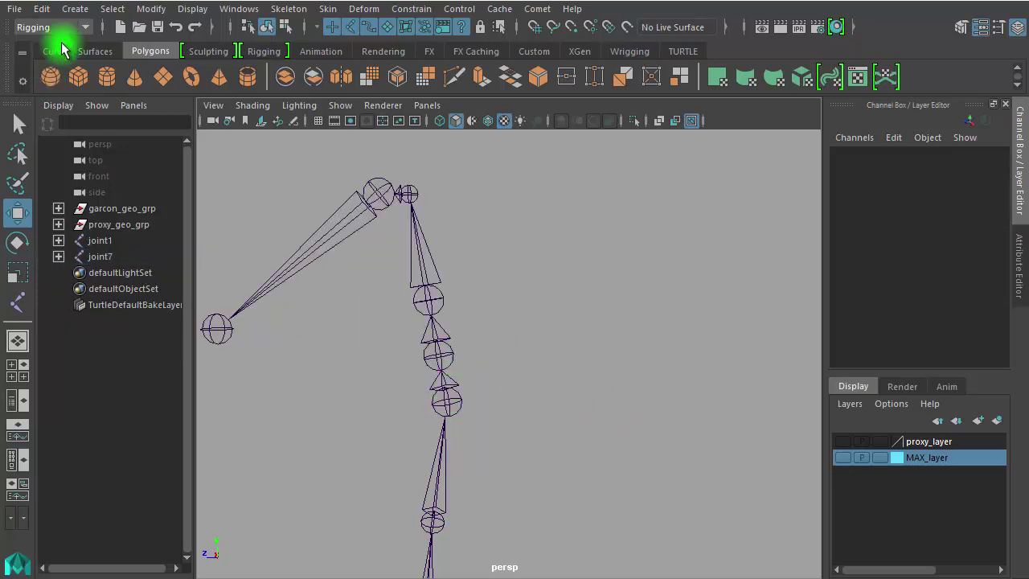
pyautogui.click(47, 10)
pyautogui.moveTo(71, 371)
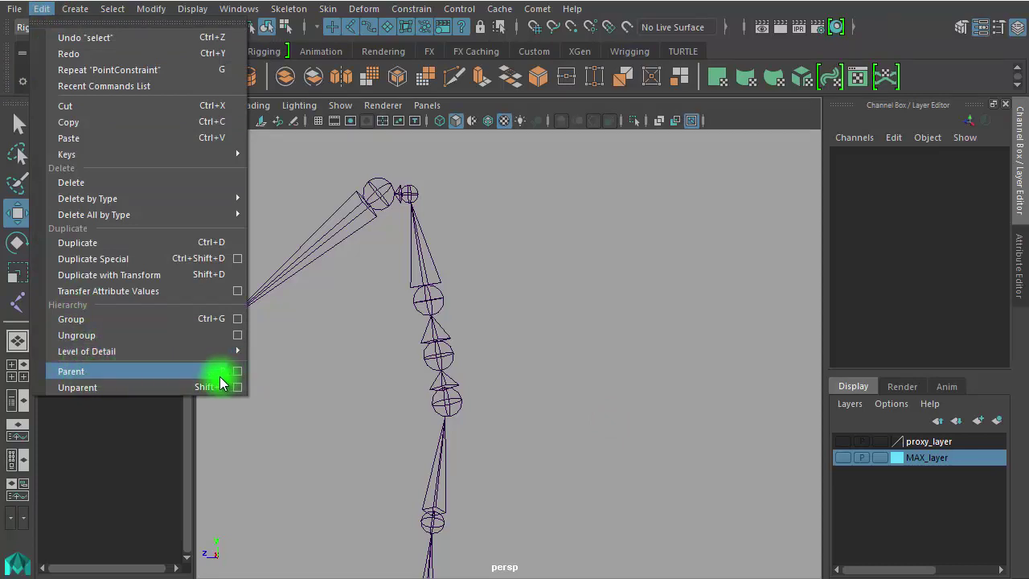
pyautogui.click(590, 361)
pyautogui.keyDown('alt'); pyautogui.moveTo(604, 405); pyautogui.dragTo(325, 355, button='right'); pyautogui.keyUp('alt')
pyautogui.moveTo(325, 356)
pyautogui.keyDown('alt'); pyautogui.mouseDown()
pyautogui.moveTo(193, 340)
pyautogui.moveTo(599, 451)
pyautogui.mouseUp(); pyautogui.keyUp('alt')
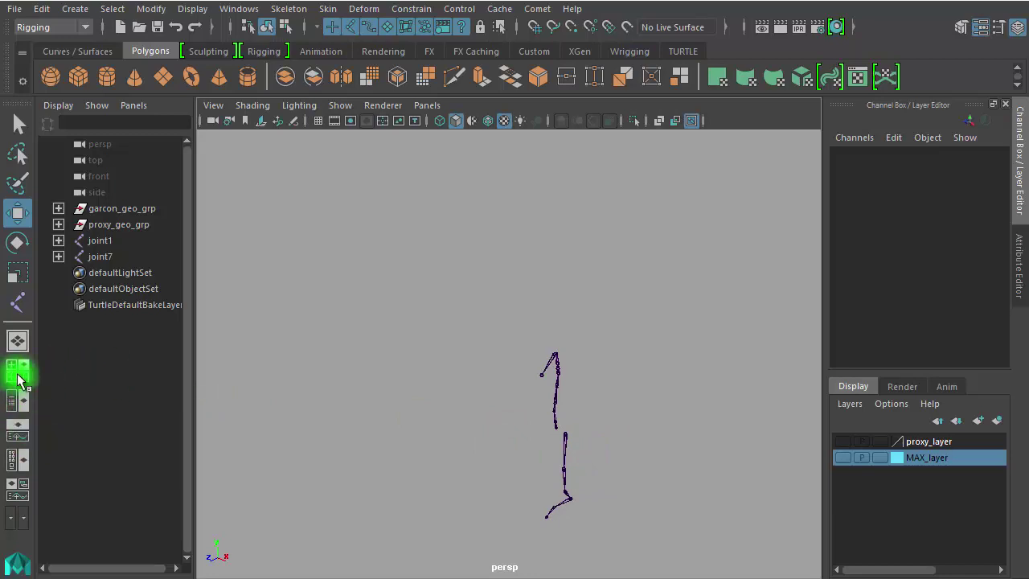
# Show the proxy_layer mesh again and zoom the maximised front view onto the shoulder
pyautogui.click(17, 374)
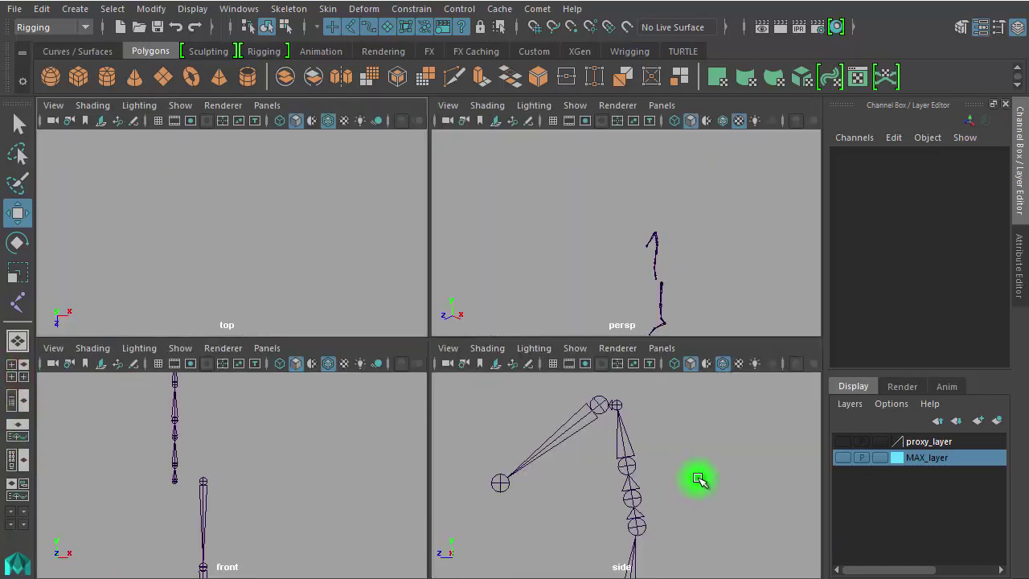
pyautogui.click(846, 444)
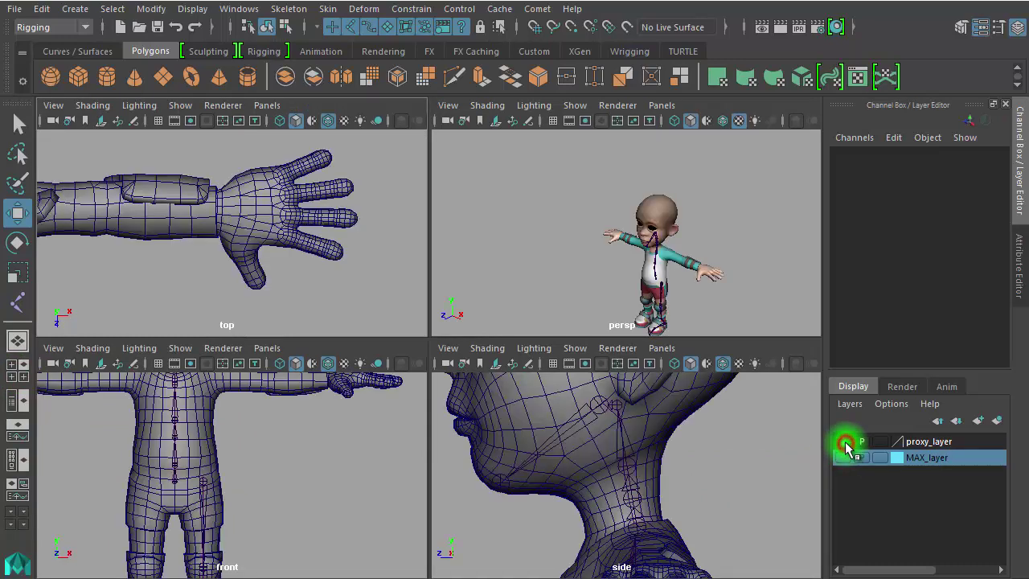
pyautogui.press('space')
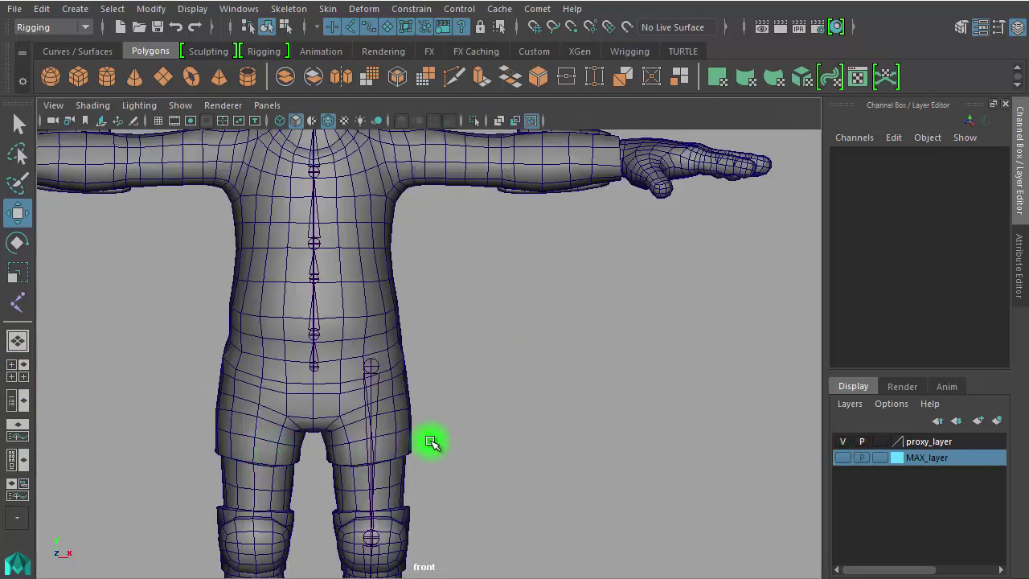
pyautogui.scroll(3, 465, 434)
pyautogui.scroll(2, 316, 482)
pyautogui.scroll(2, 316, 482)
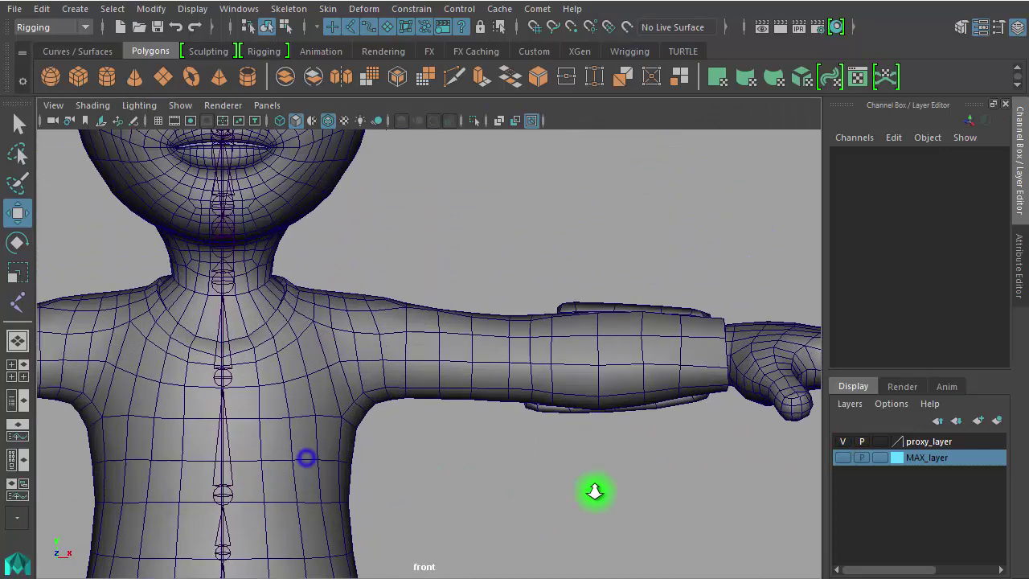
pyautogui.scroll(2, 314, 383)
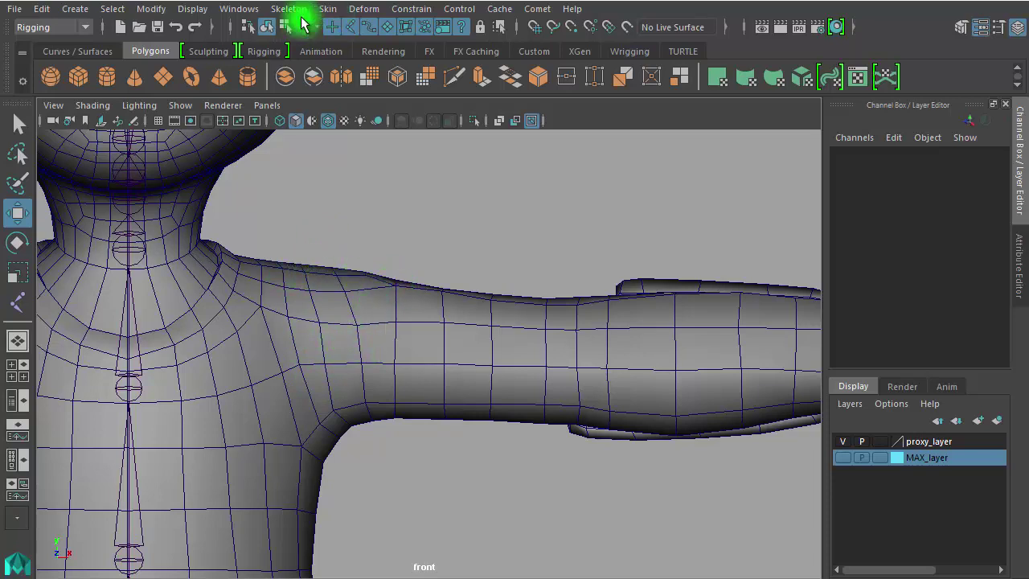
pyautogui.click(291, 9)
pyautogui.click(301, 49)
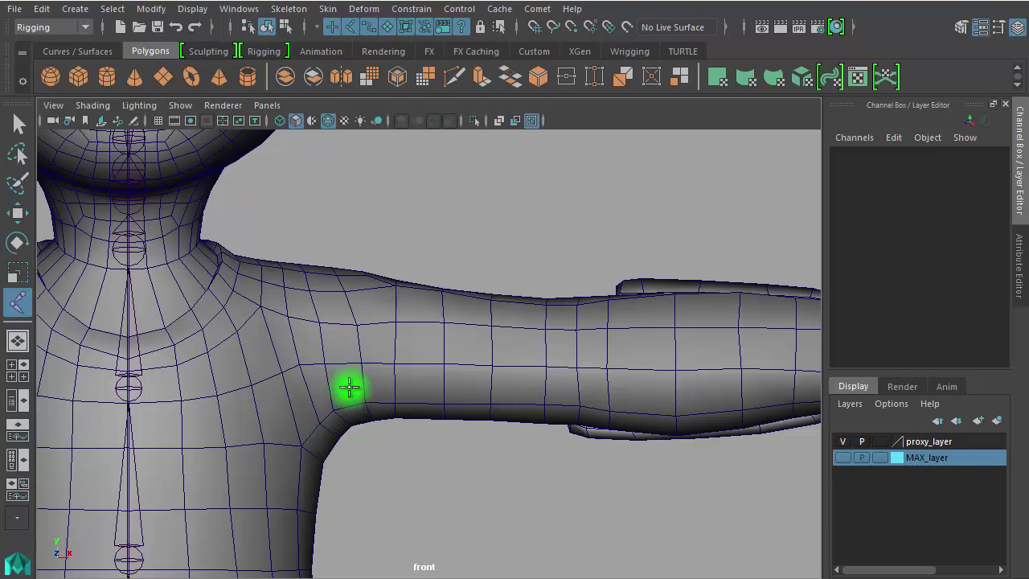
# Place clavicle joint19 at the shoulder and maximise the top view
pyautogui.click(328, 334)
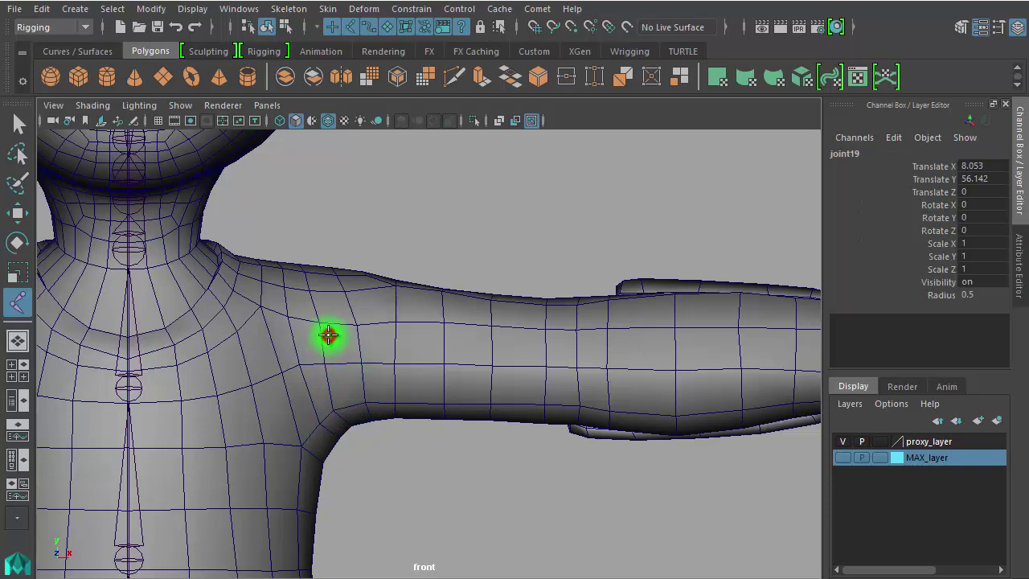
pyautogui.press('w')
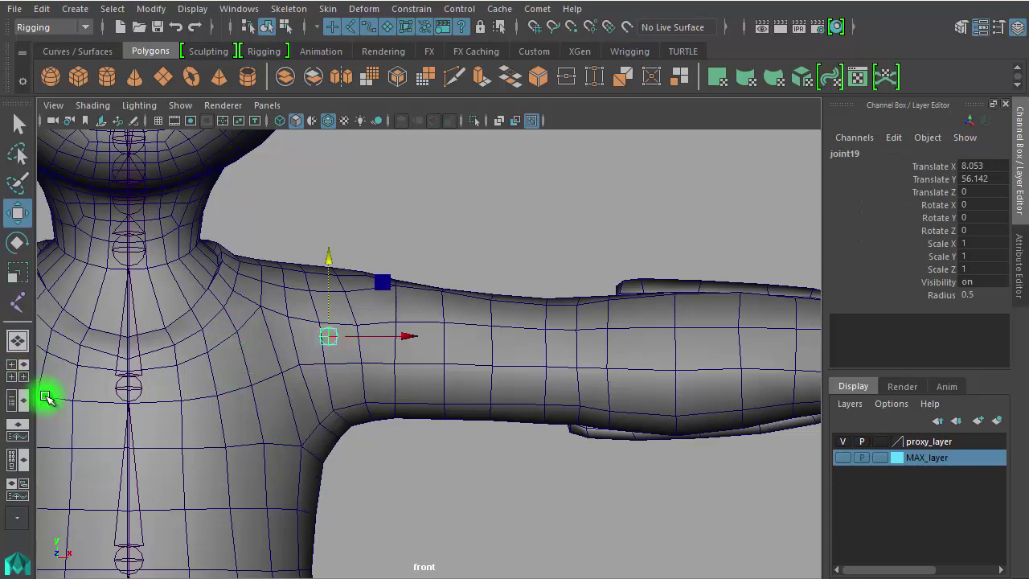
pyautogui.click(18, 365)
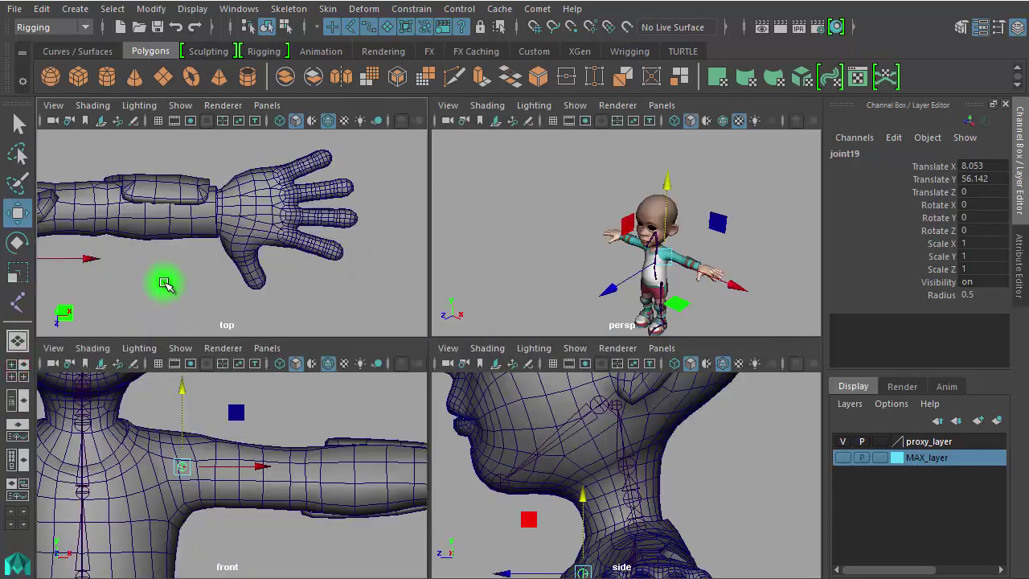
pyautogui.press('space')
# Move joint19 back along Z to Translate Z -15.968
pyautogui.scroll(-2, 418, 372)
pyautogui.scroll(-2, 223, 361)
pyautogui.scroll(1, 182, 390)
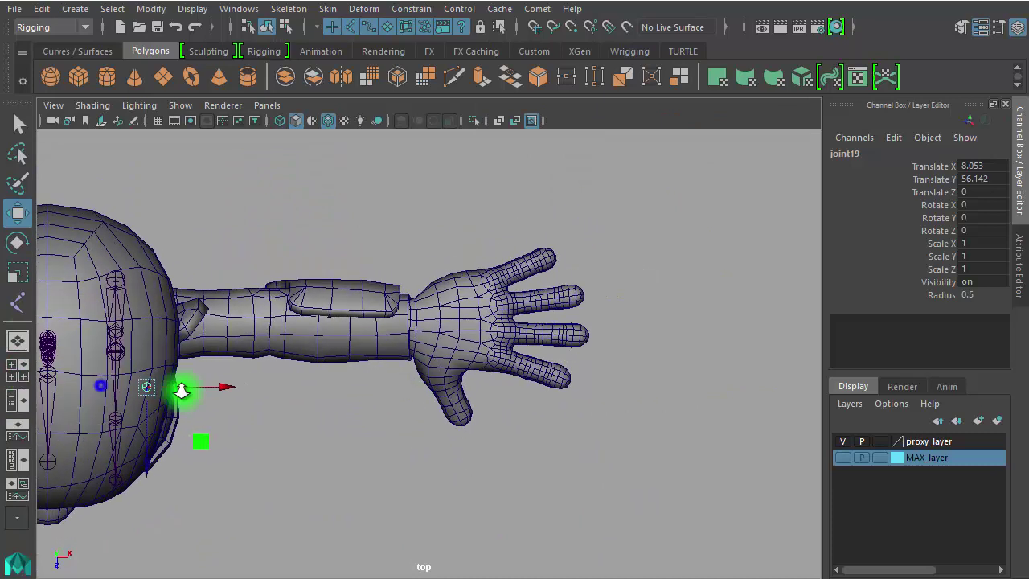
pyautogui.keyDown('alt'); pyautogui.moveTo(242, 398); pyautogui.dragTo(544, 372, button='middle'); pyautogui.keyUp('alt')
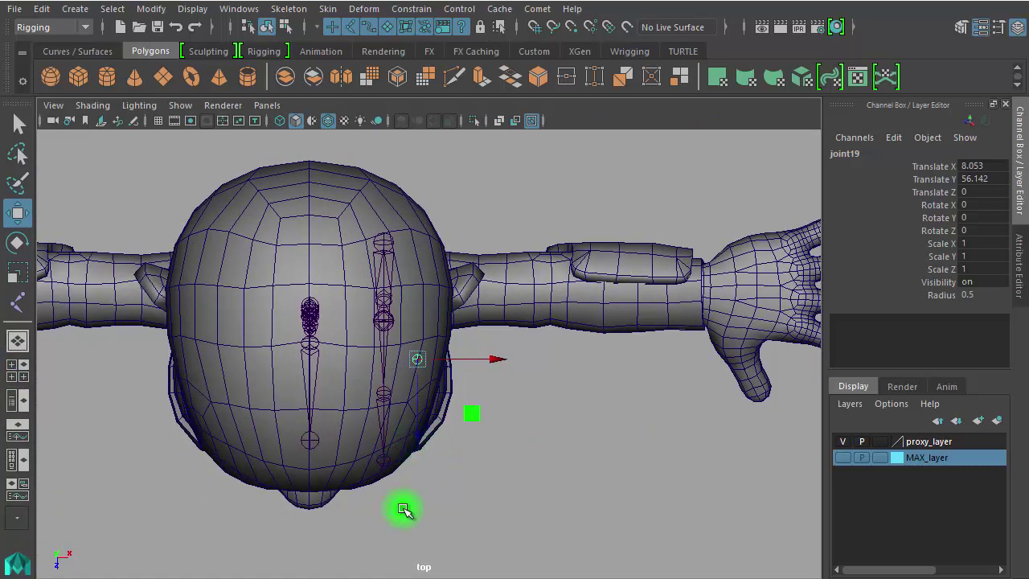
pyautogui.scroll(1, 410, 499)
pyautogui.moveTo(418, 448)
pyautogui.mouseDown(button='middle')
pyautogui.moveTo(419, 424)
pyautogui.moveTo(459, 457)
pyautogui.moveTo(411, 287)
pyautogui.mouseUp(button='middle')
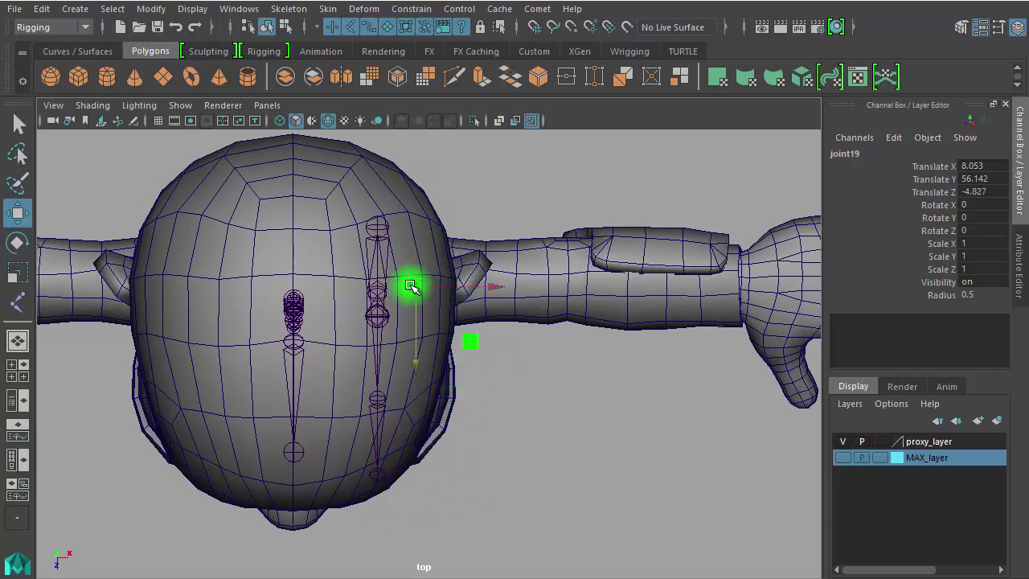
pyautogui.keyDown('alt'); pyautogui.moveTo(482, 471); pyautogui.dragTo(378, 516, button='middle'); pyautogui.keyUp('alt')
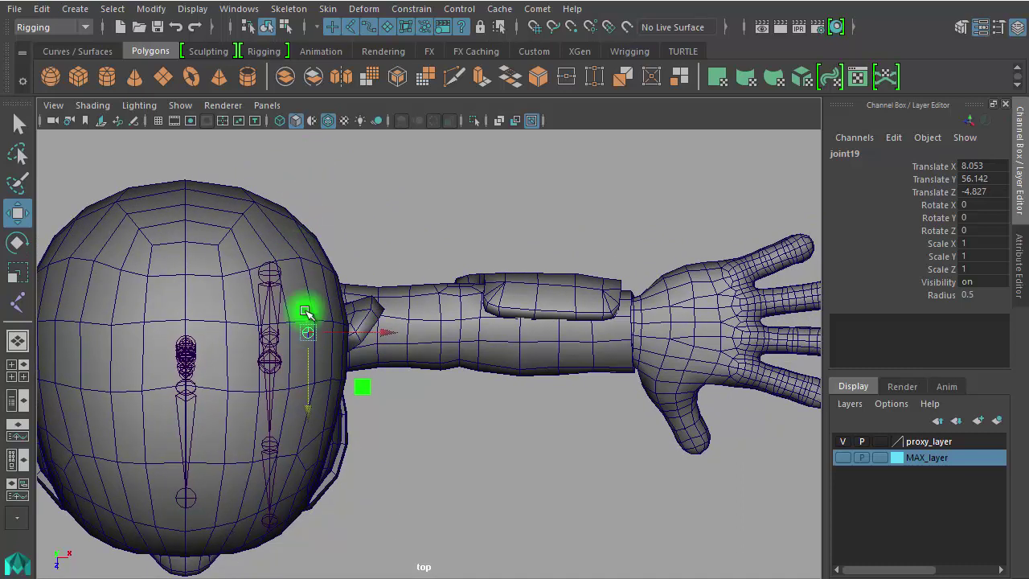
pyautogui.moveTo(306, 413); pyautogui.dragTo(310, 247, button='middle')
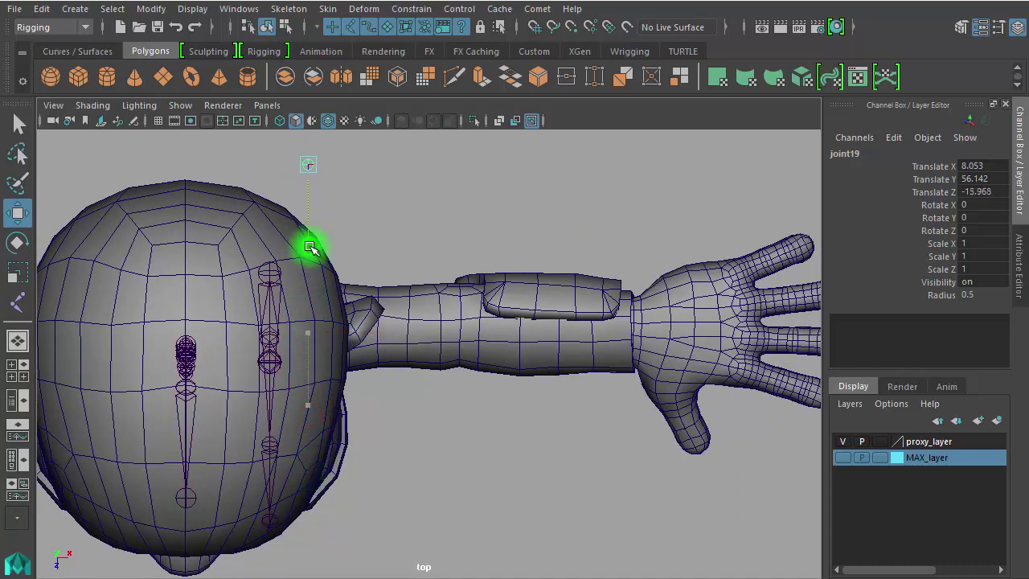
pyautogui.click(18, 301)
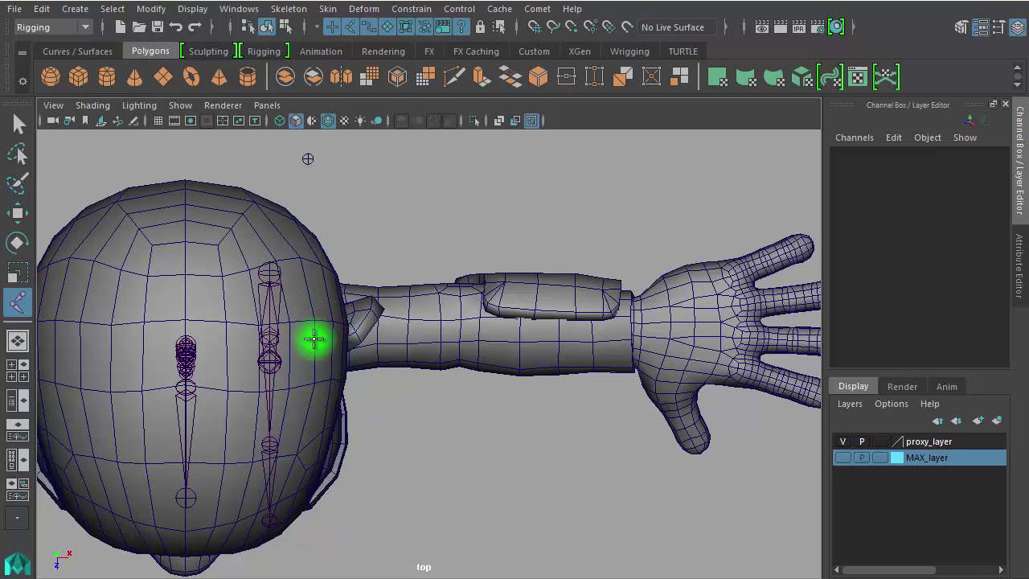
# Place arm joints at the shoulder, elbow and wrist, creating the joint20–joint23 chain
pyautogui.click(314, 339)
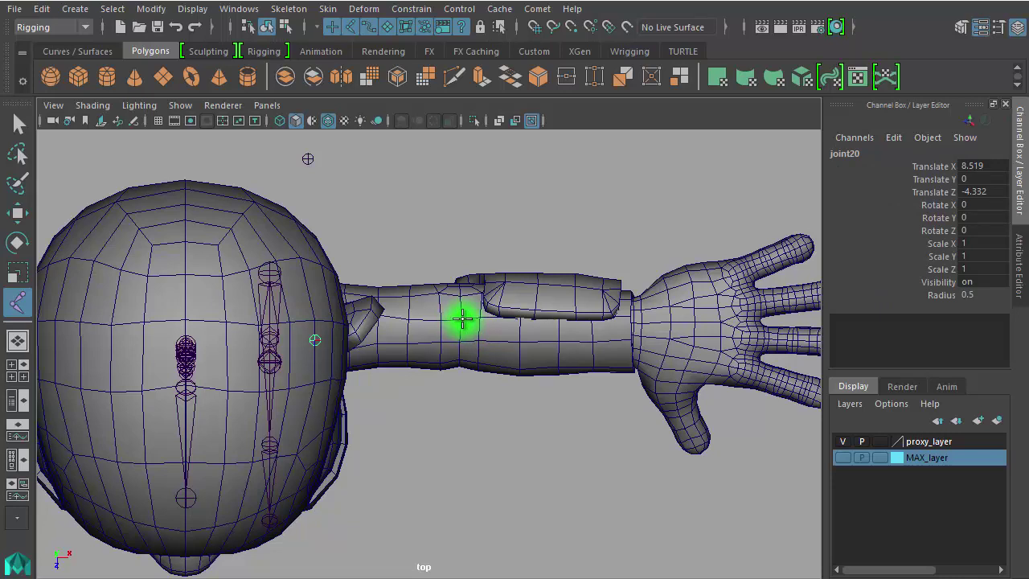
pyautogui.click(462, 317)
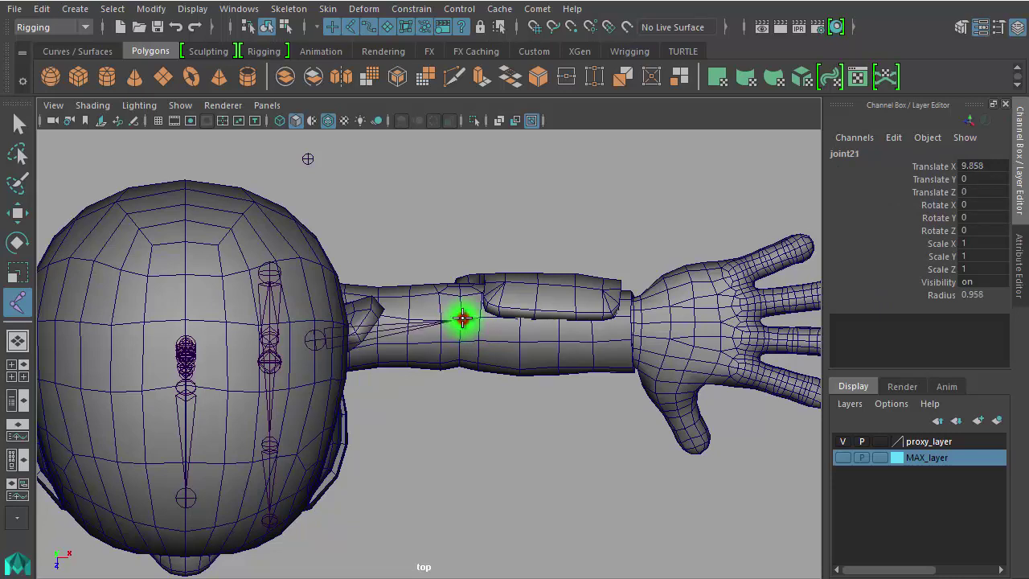
pyautogui.click(637, 331)
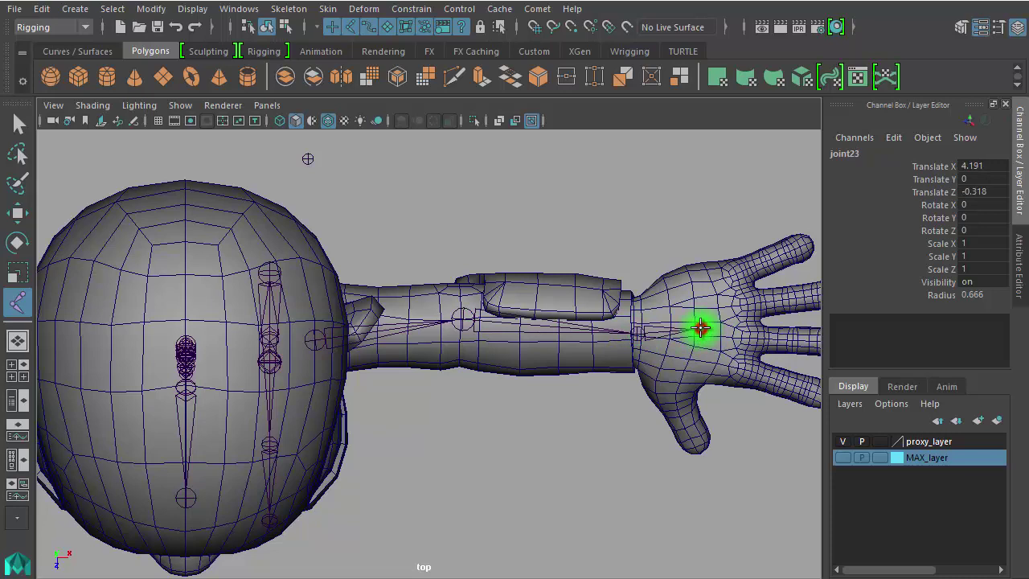
pyautogui.press('Return')
pyautogui.press('w')
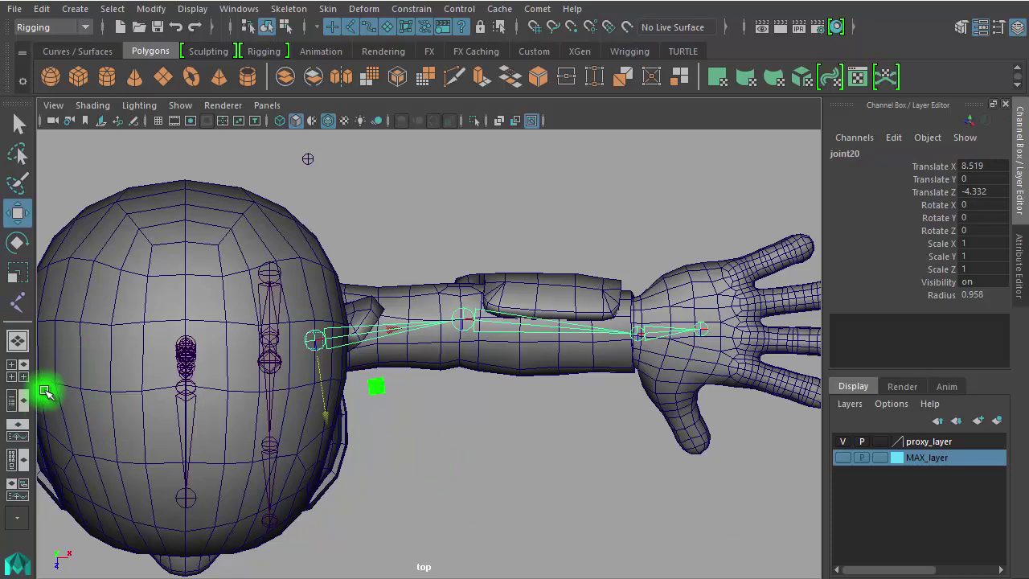
# In the maximised front view, lift the arm chain up toward the arm
pyautogui.click(24, 368)
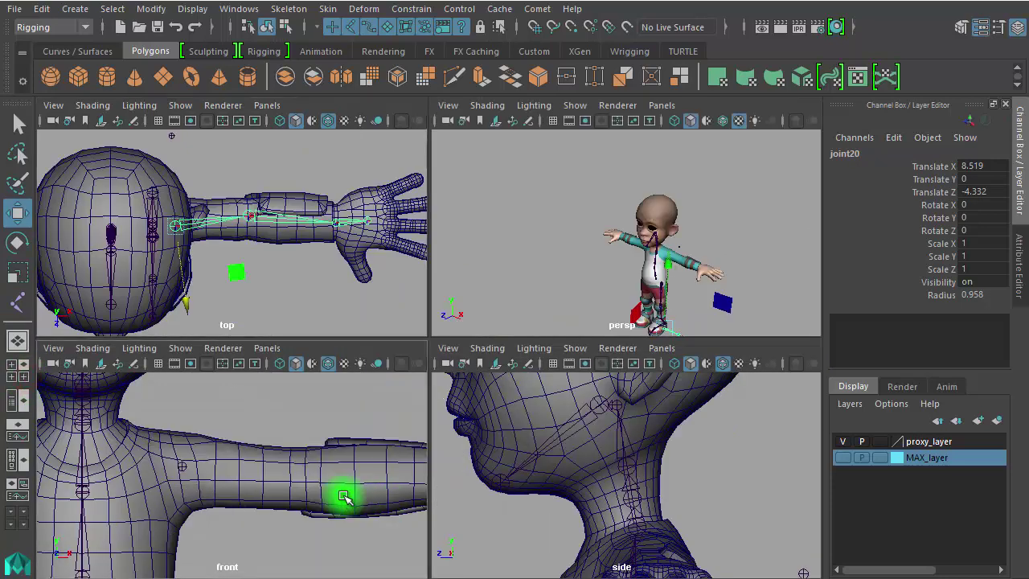
pyautogui.press('space')
pyautogui.scroll(-3, 631, 535)
pyautogui.scroll(-2, 461, 415)
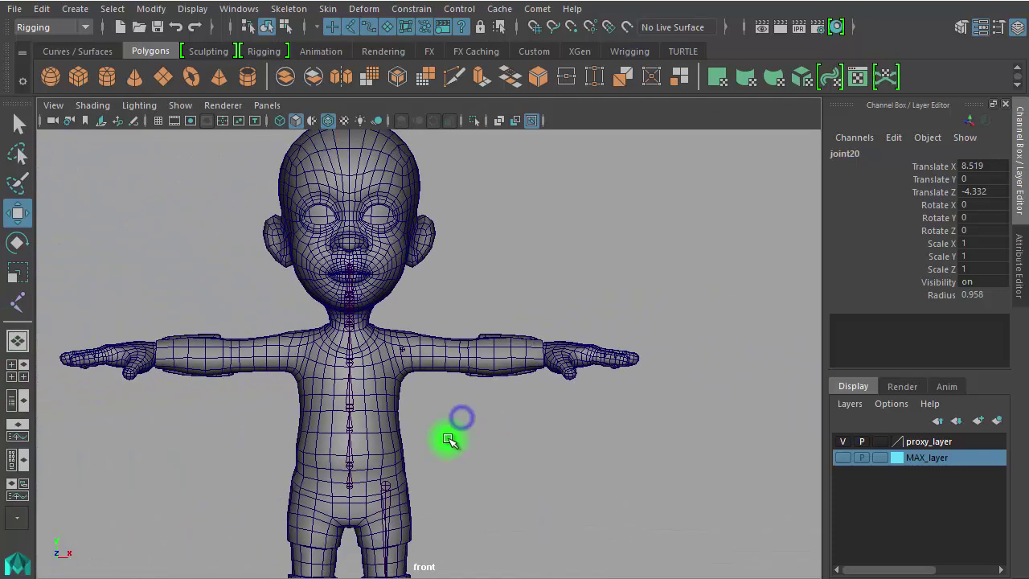
pyautogui.scroll(-2, 494, 436)
pyautogui.moveTo(413, 474); pyautogui.dragTo(428, 295, button='middle')
pyautogui.scroll(5, 764, 470)
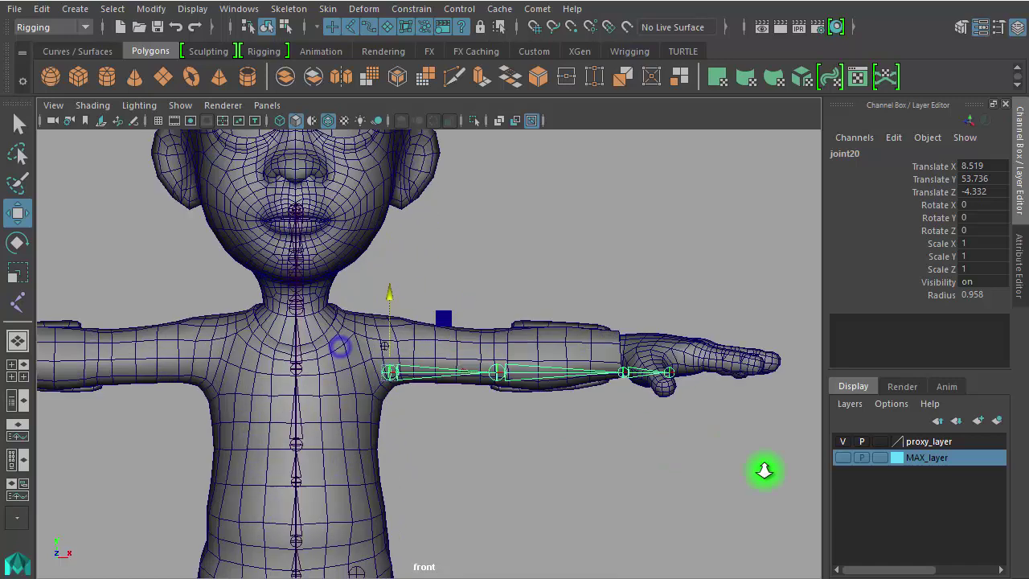
pyautogui.scroll(3, 689, 458)
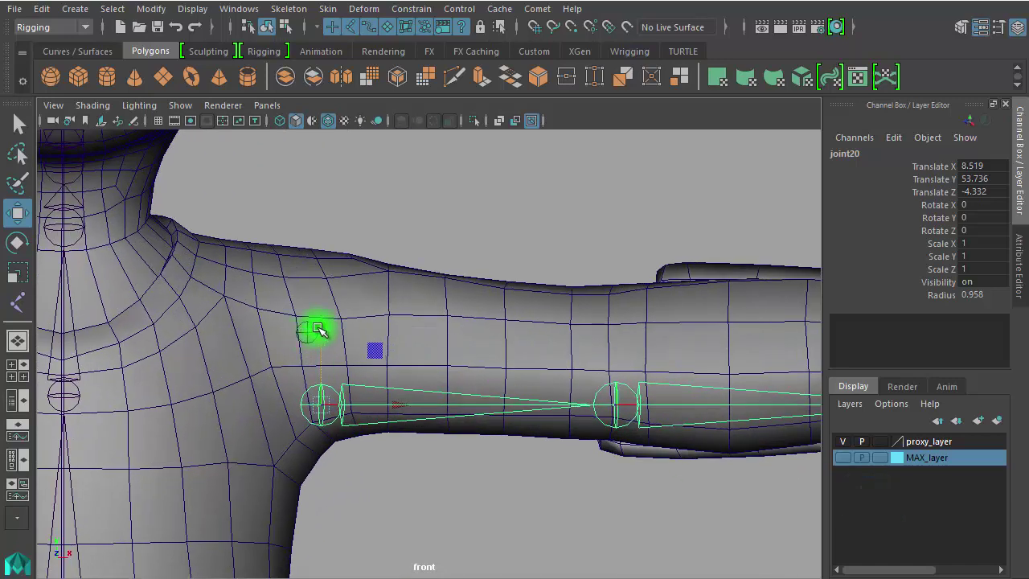
pyautogui.moveTo(317, 330); pyautogui.dragTo(322, 141)
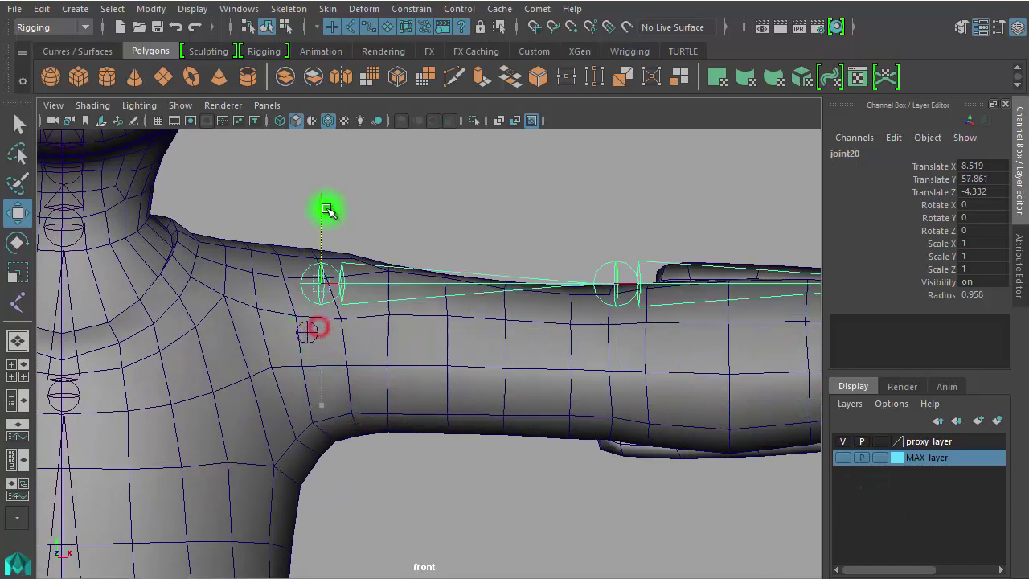
# Reselect root joint20 and set it to Translate Y 55.626, centring the chain in the arm
pyautogui.click(295, 335)
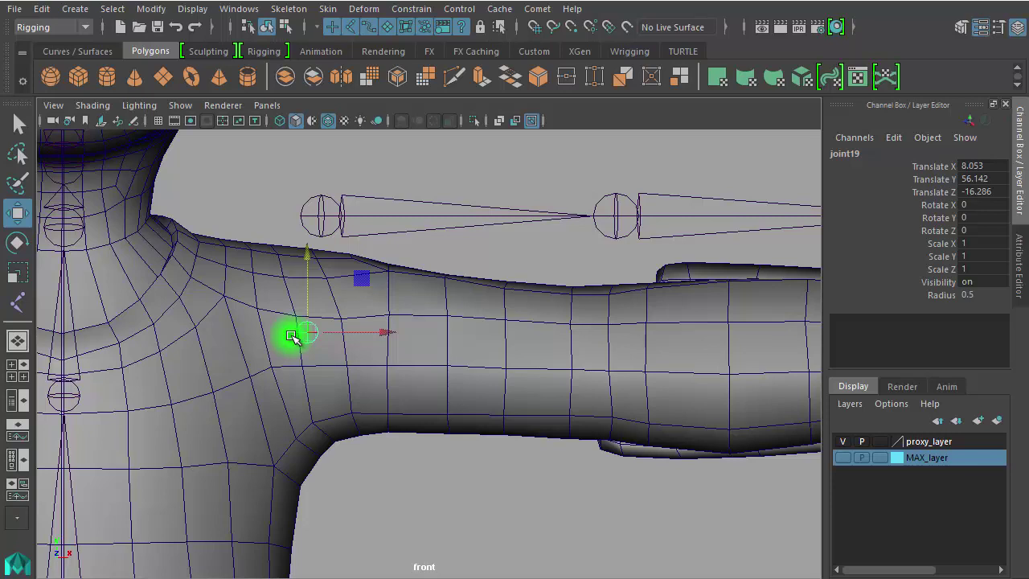
pyautogui.click(292, 336)
pyautogui.click(311, 219)
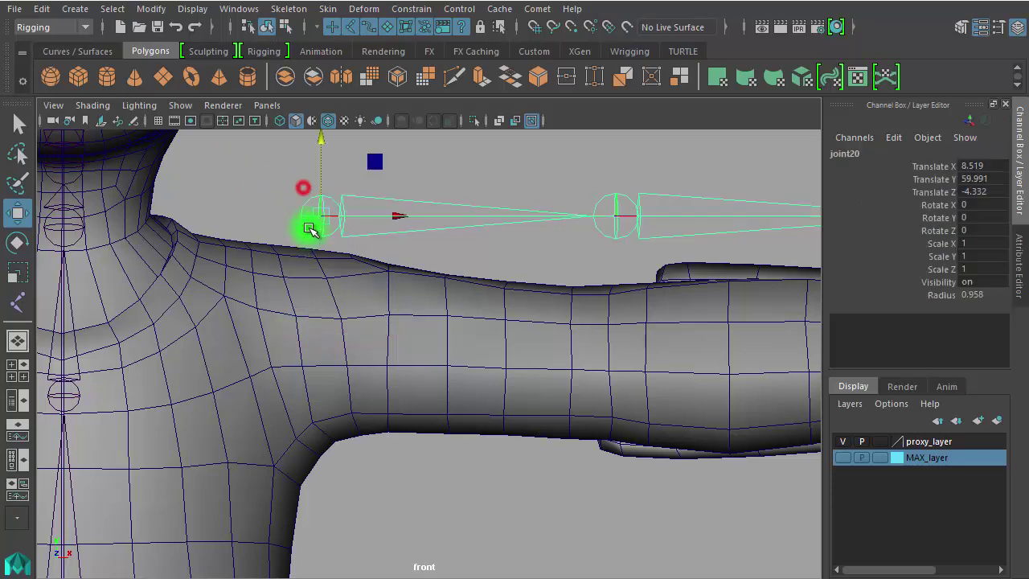
pyautogui.moveTo(323, 140); pyautogui.dragTo(299, 271)
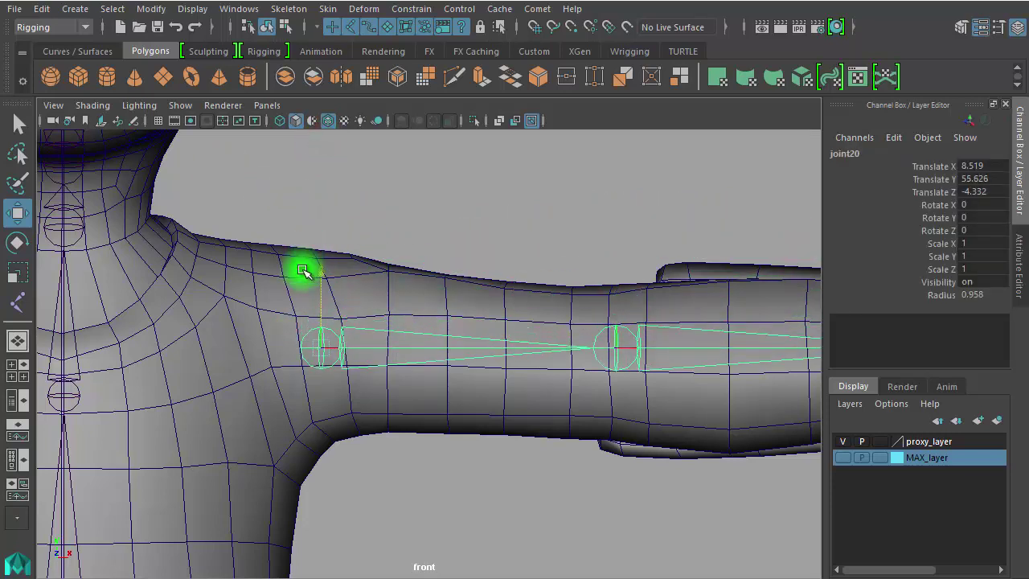
pyautogui.moveTo(435, 480)
pyautogui.keyDown('alt'); pyautogui.mouseDown(button='right')
pyautogui.moveTo(366, 499)
pyautogui.moveTo(35, 361)
pyautogui.mouseUp(button='right'); pyautogui.keyUp('alt')
pyautogui.keyDown('alt'); pyautogui.moveTo(321, 408); pyautogui.dragTo(171, 392, button='middle'); pyautogui.keyUp('alt')
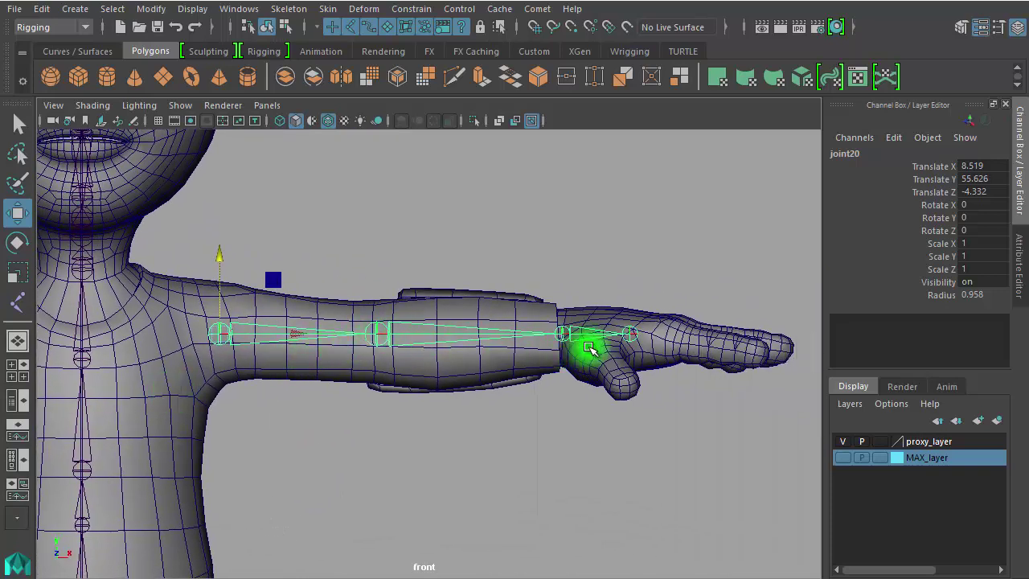
pyautogui.click(304, 483)
pyautogui.keyDown('alt'); pyautogui.moveTo(231, 463); pyautogui.dragTo(388, 465, button='middle'); pyautogui.keyUp('alt')
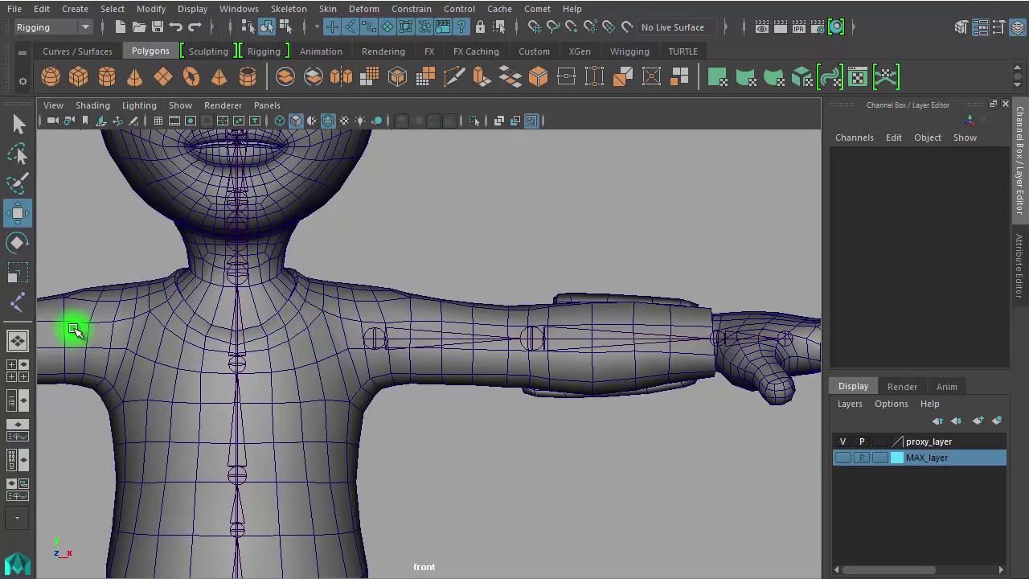
# Place single joint joint24 on the chest and move it forward in X-ray top view
pyautogui.click(18, 306)
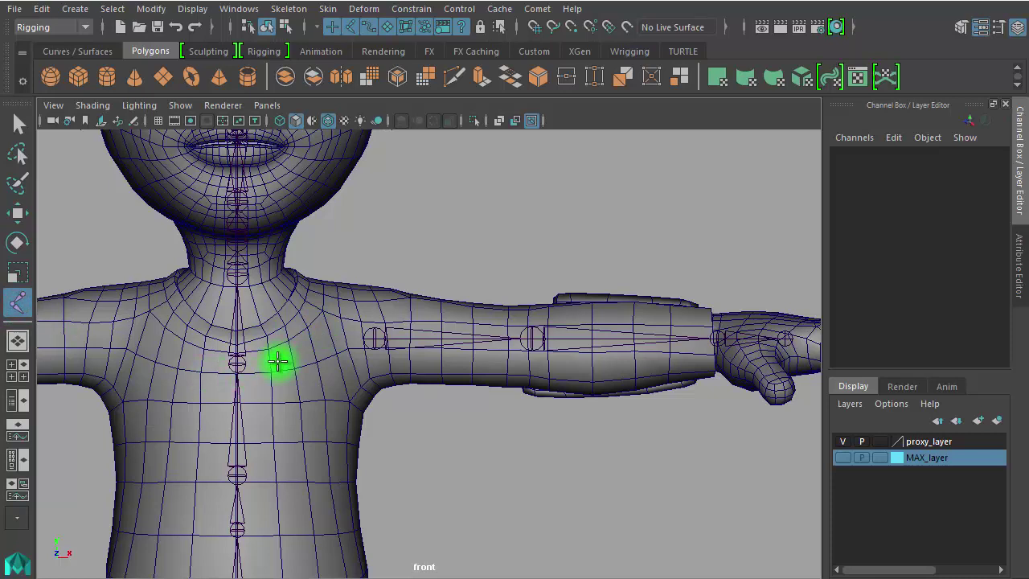
pyautogui.click(277, 361)
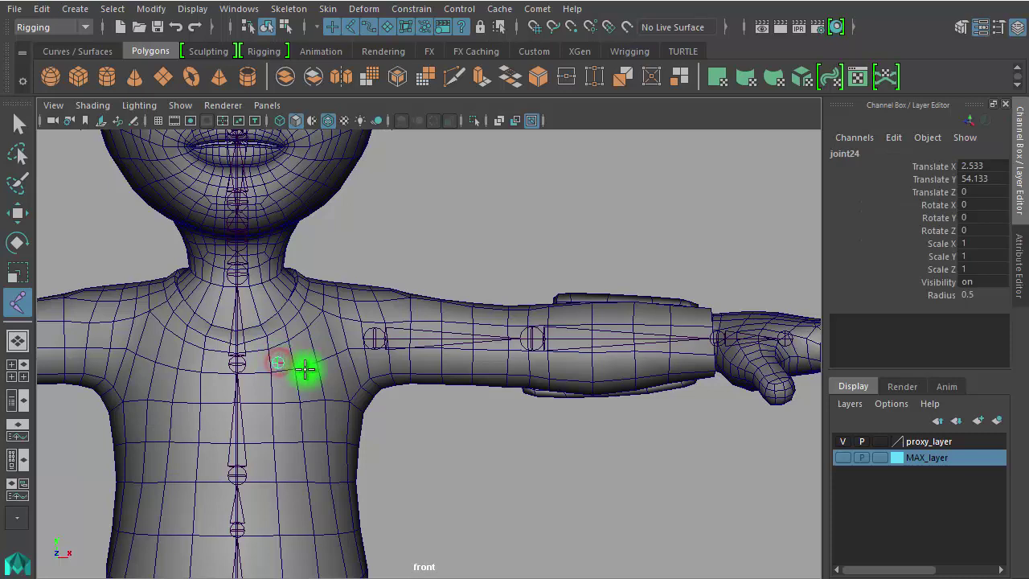
pyautogui.press('w')
pyautogui.press('space')
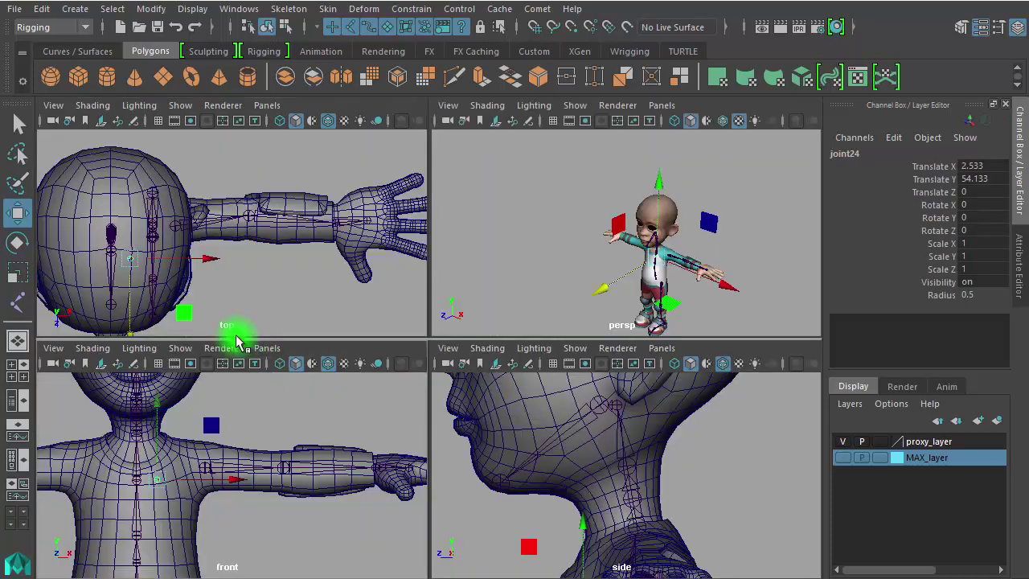
pyautogui.press('space')
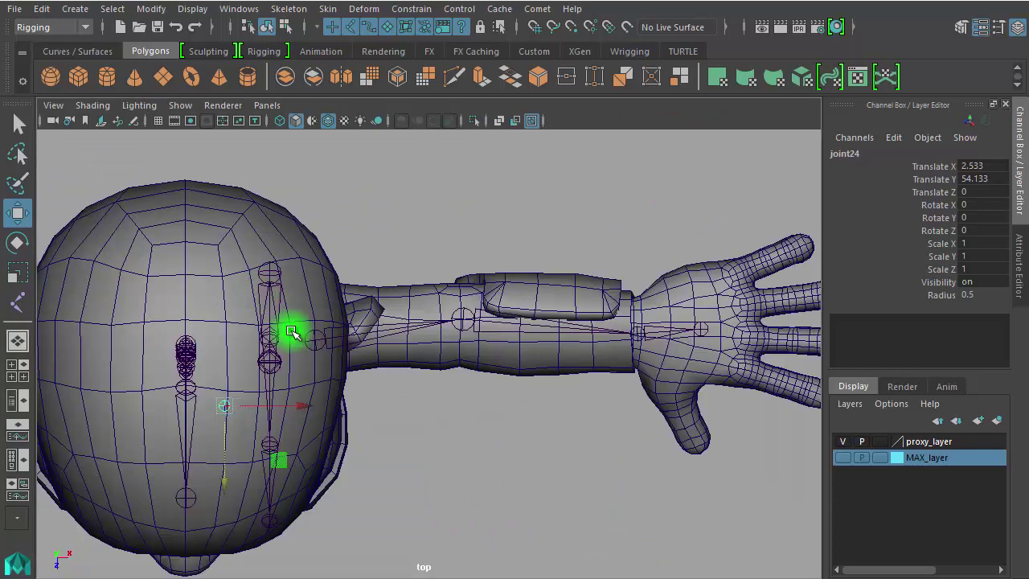
pyautogui.press('4')
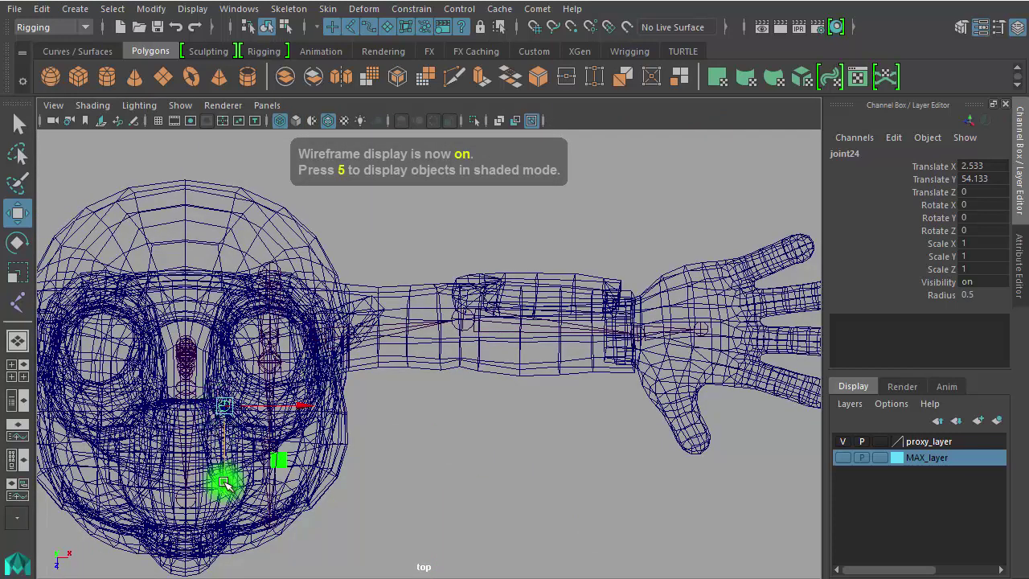
pyautogui.moveTo(225, 482); pyautogui.dragTo(214, 514, button='middle')
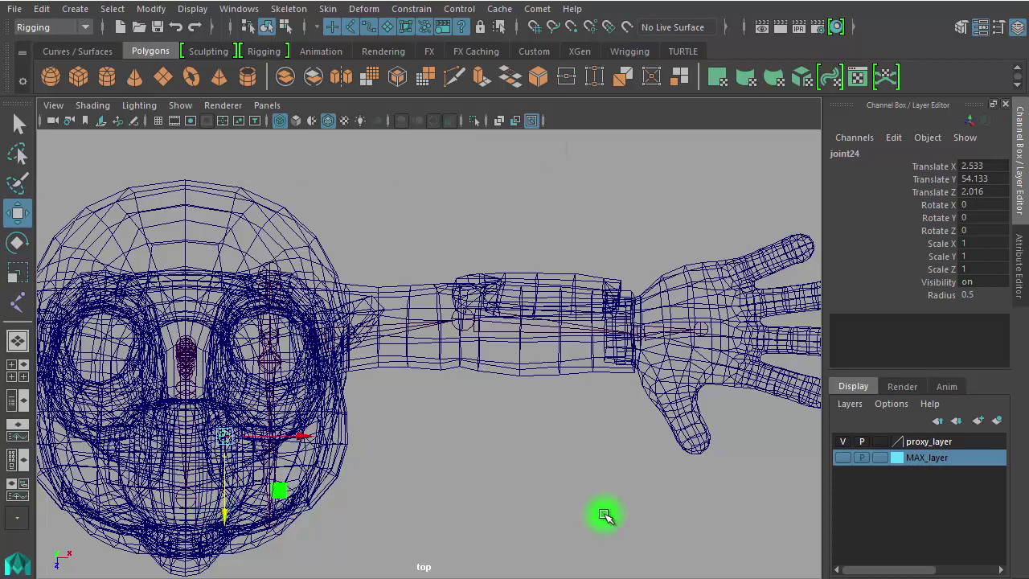
# Raise joint24 in the front view to sit at X 1.828, Y 54.31, Z 2.016
pyautogui.press('space')
pyautogui.press('space')
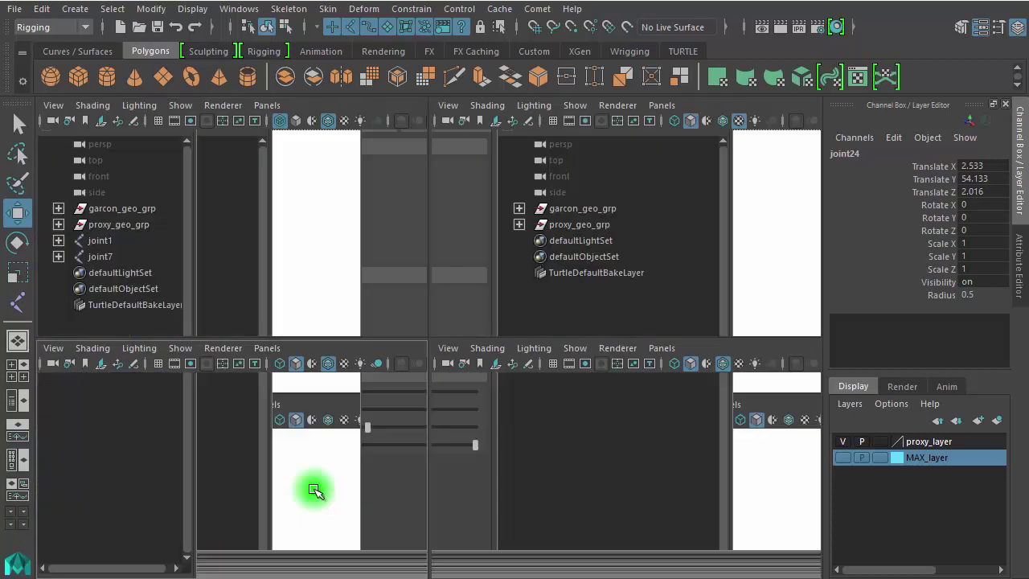
pyautogui.scroll(2, 515, 448)
pyautogui.scroll(2, 482, 443)
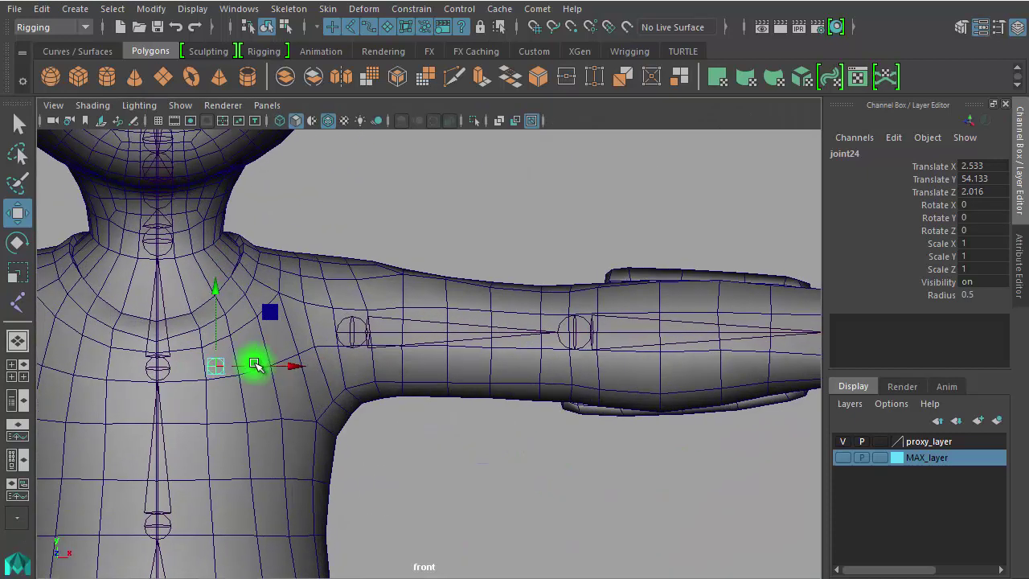
pyautogui.click(217, 293)
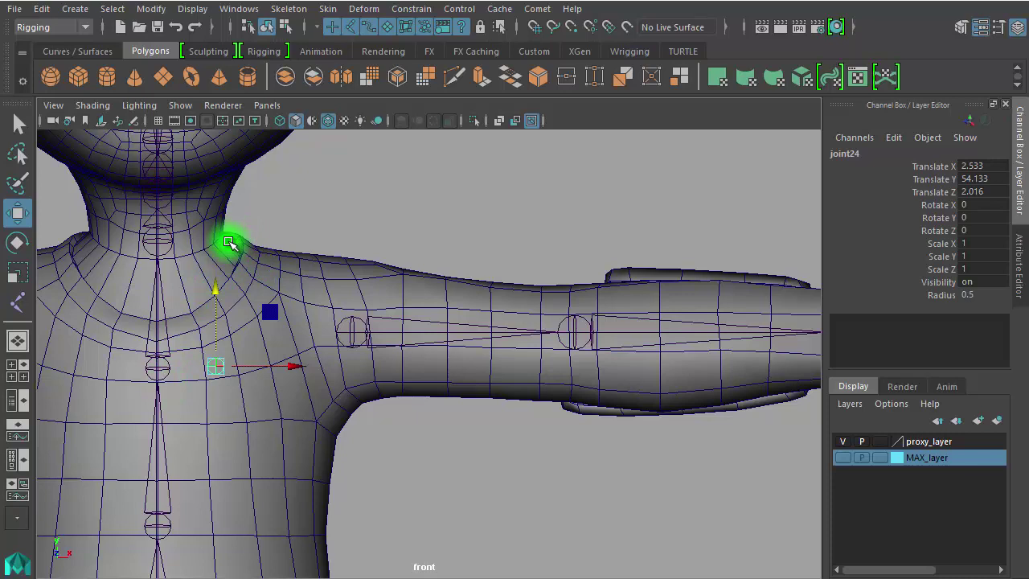
pyautogui.moveTo(221, 294)
pyautogui.mouseDown()
pyautogui.moveTo(299, 361)
pyautogui.moveTo(278, 363)
pyautogui.mouseUp()
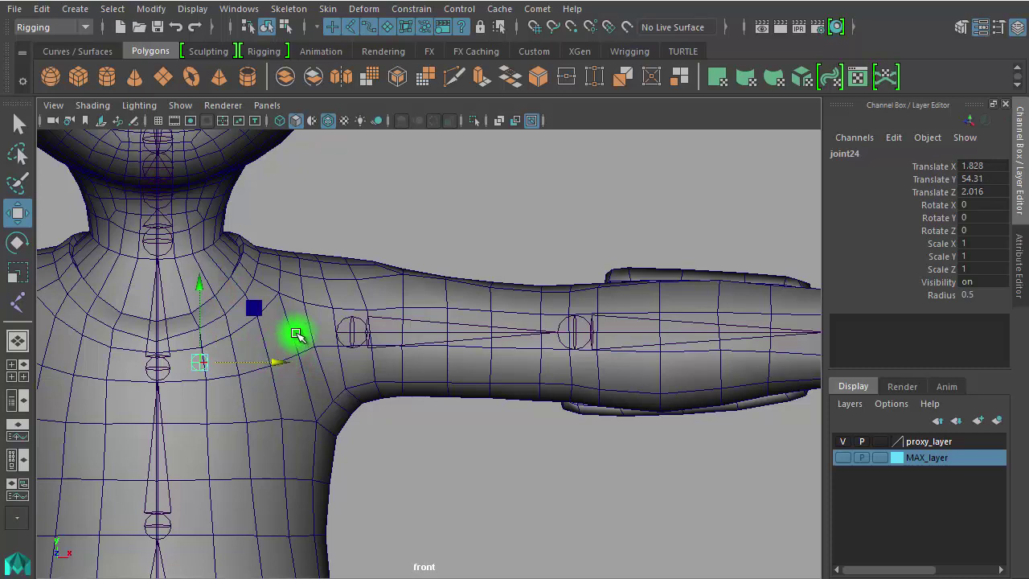
pyautogui.click(407, 248)
pyautogui.press('space')
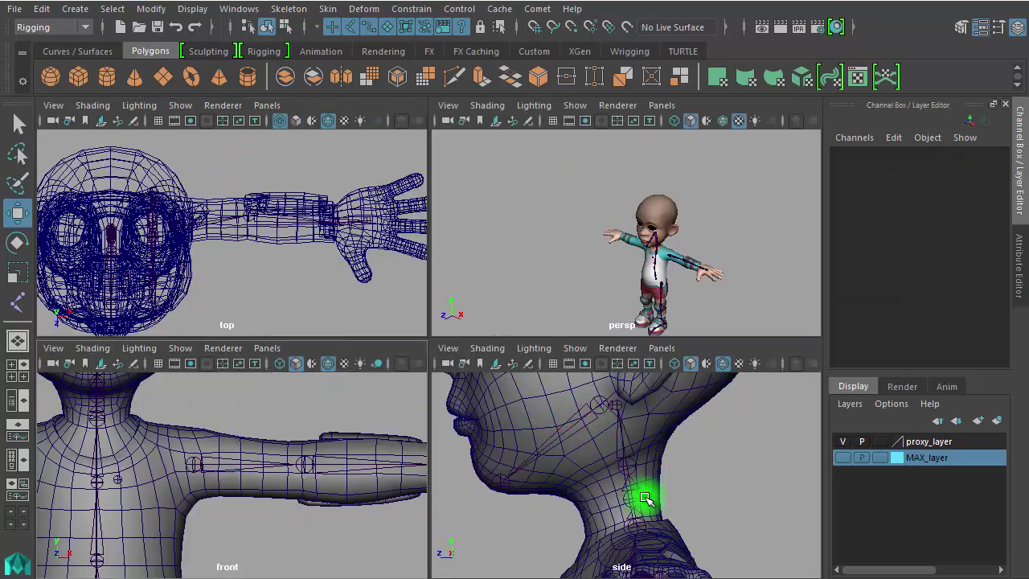
# In the maximised side view, pull joint24 back to Translate Z 0.105
pyautogui.press('space')
pyautogui.moveTo(356, 471)
pyautogui.keyDown('alt'); pyautogui.mouseDown(button='middle')
pyautogui.moveTo(384, 348)
pyautogui.moveTo(379, 99)
pyautogui.mouseUp(button='middle'); pyautogui.keyUp('alt')
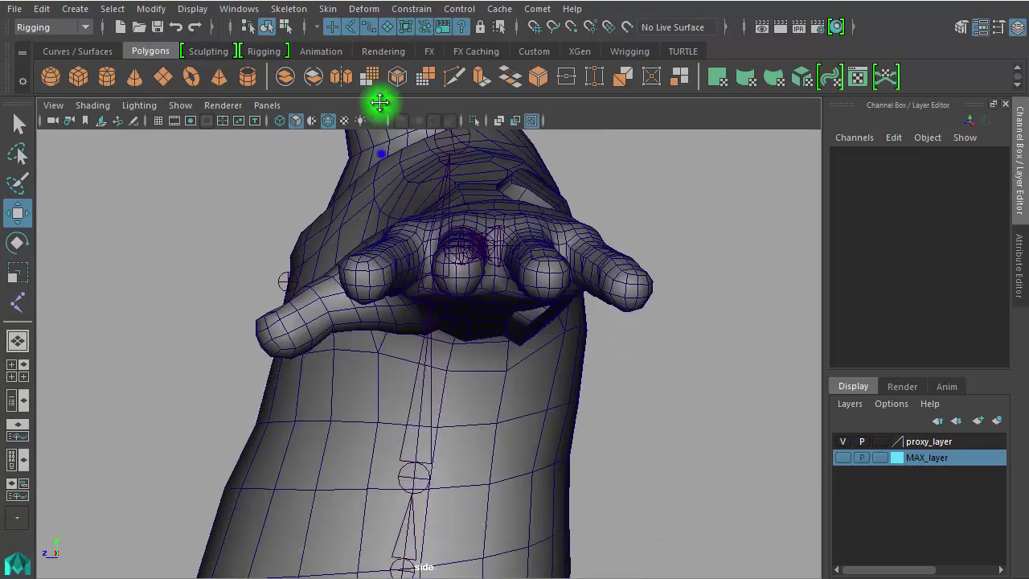
pyautogui.click(264, 262)
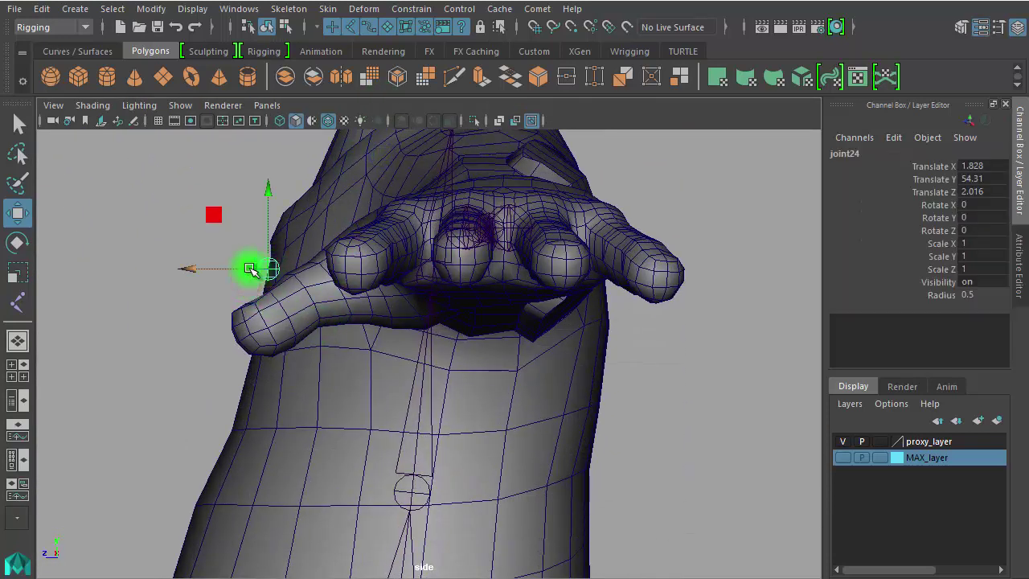
pyautogui.moveTo(181, 268)
pyautogui.mouseDown(button='middle')
pyautogui.moveTo(166, 268)
pyautogui.moveTo(235, 277)
pyautogui.mouseUp(button='middle')
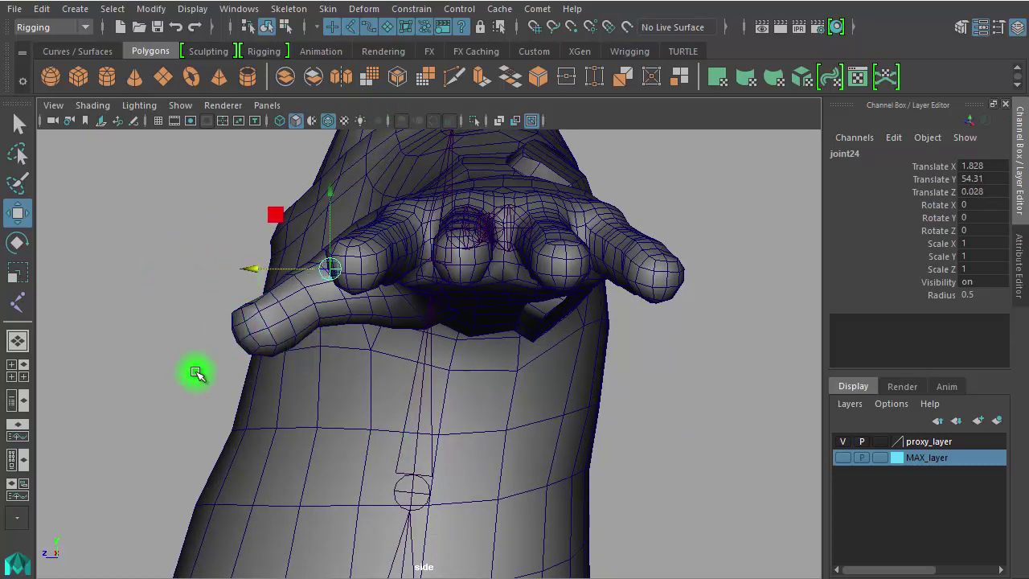
pyautogui.click(170, 361)
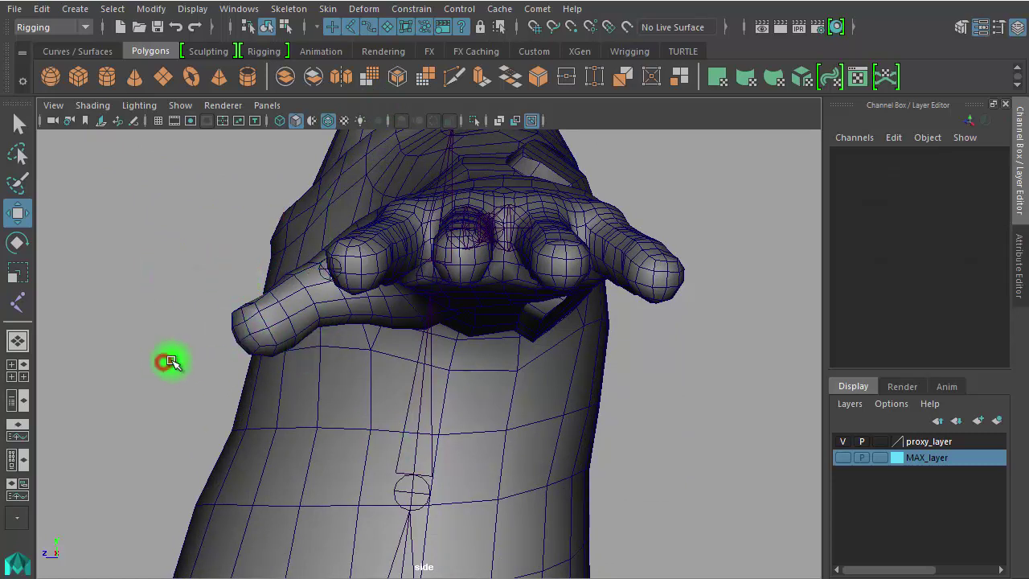
# Check joint24's placement, then maximise the front view
pyautogui.click(323, 271)
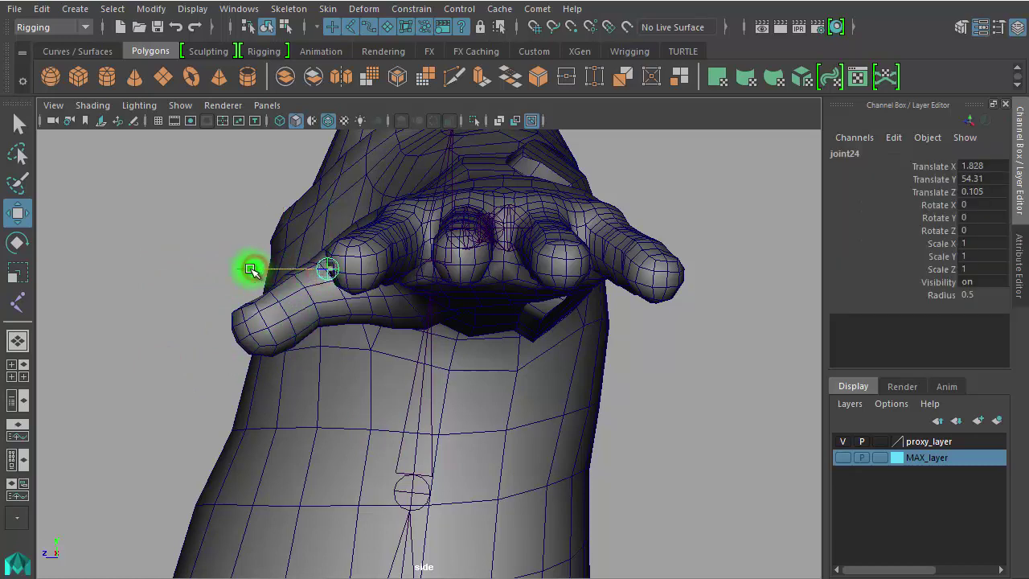
pyautogui.click(149, 287)
pyautogui.press('space')
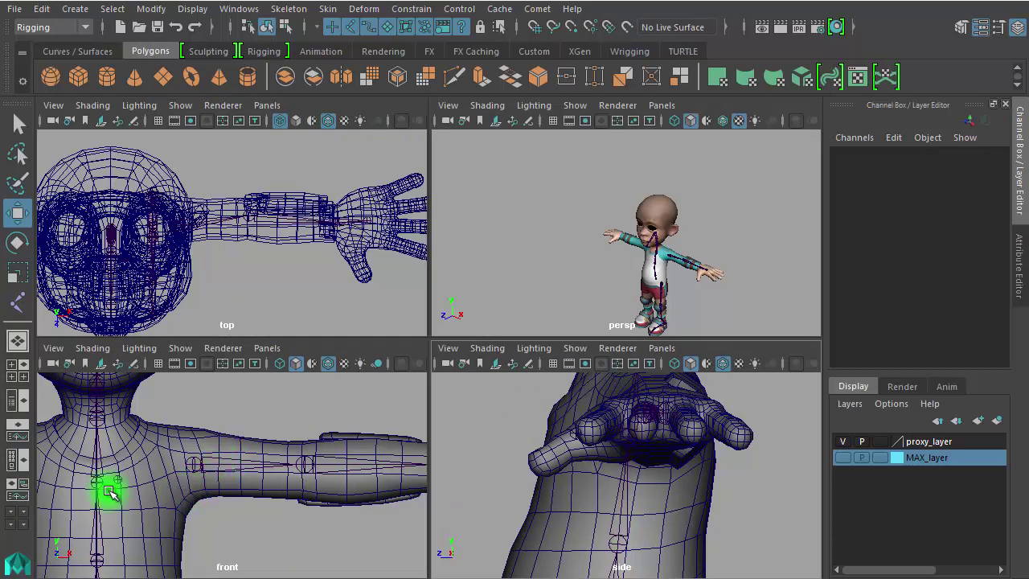
pyautogui.press('space')
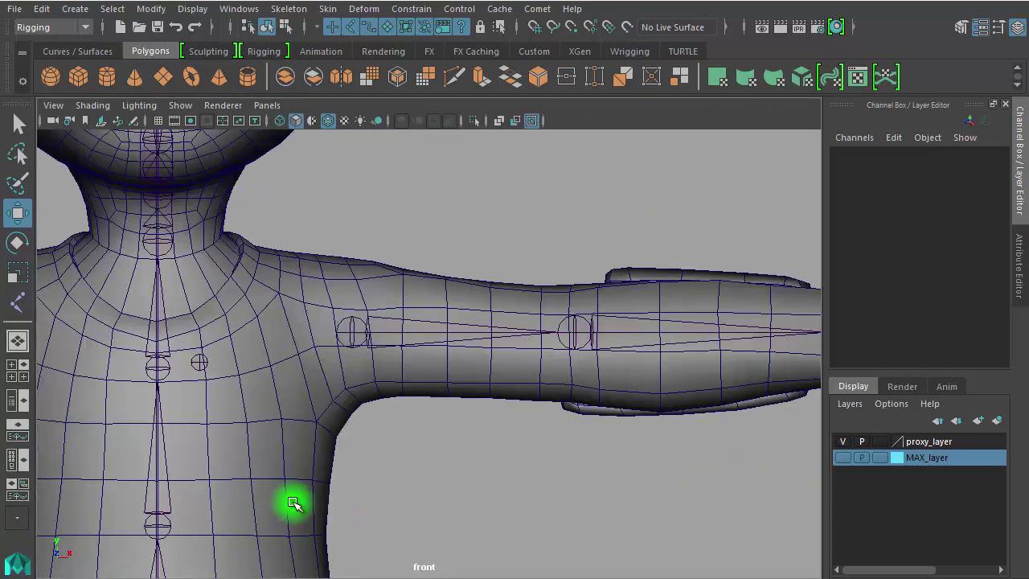
# Parent the arm chain root joint20 under clavicle joint24
pyautogui.keyDown('alt'); pyautogui.moveTo(294, 502); pyautogui.dragTo(397, 477, button='middle'); pyautogui.keyUp('alt')
pyautogui.moveTo(396, 477)
pyautogui.keyDown('alt'); pyautogui.mouseDown(button='right')
pyautogui.moveTo(557, 478)
pyautogui.moveTo(551, 514)
pyautogui.mouseUp(button='right'); pyautogui.keyUp('alt')
pyautogui.click(491, 285)
pyautogui.click(496, 269)
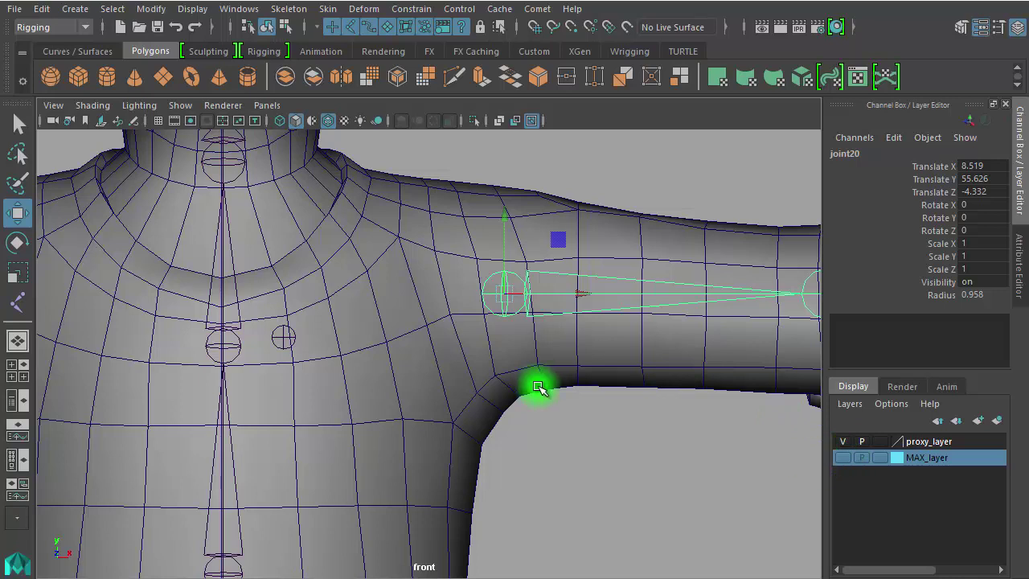
pyautogui.click(285, 338)
pyautogui.press('Return')
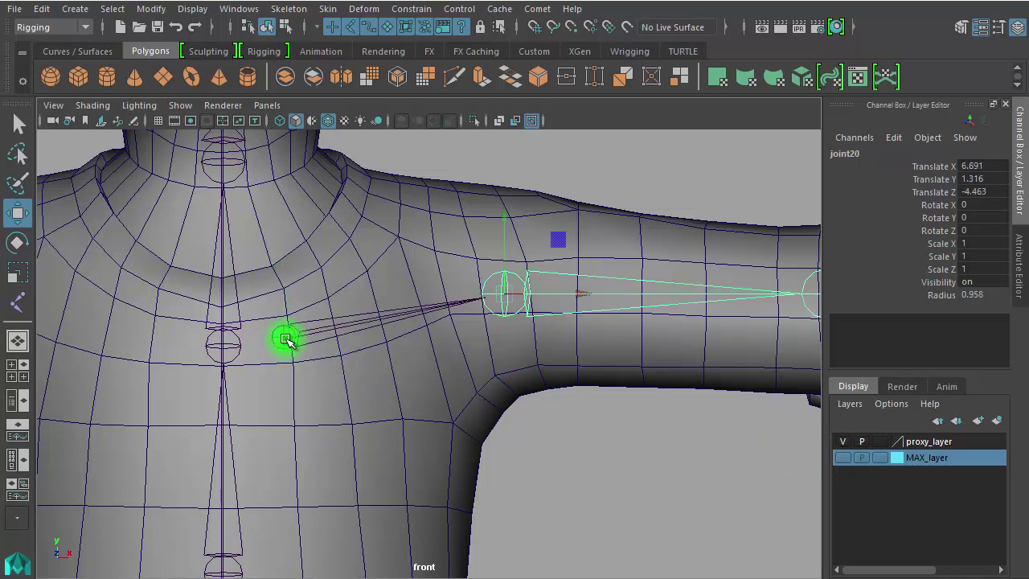
# Parent clavicle joint24 under spine joint joint11 and check the hierarchy
pyautogui.click(273, 365)
pyautogui.click(288, 338)
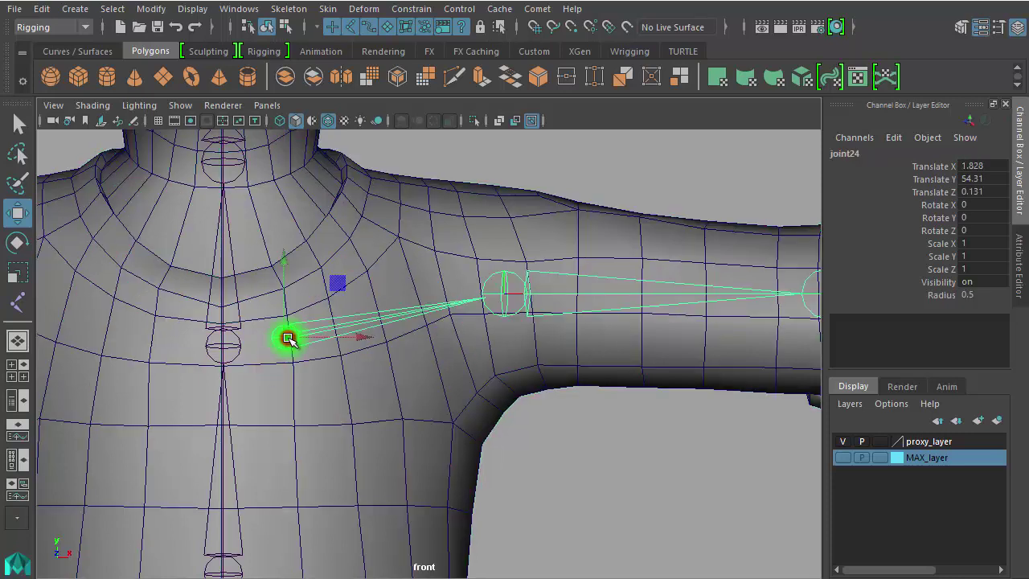
pyautogui.keyDown('shift'); pyautogui.click(237, 346); pyautogui.keyUp('shift')
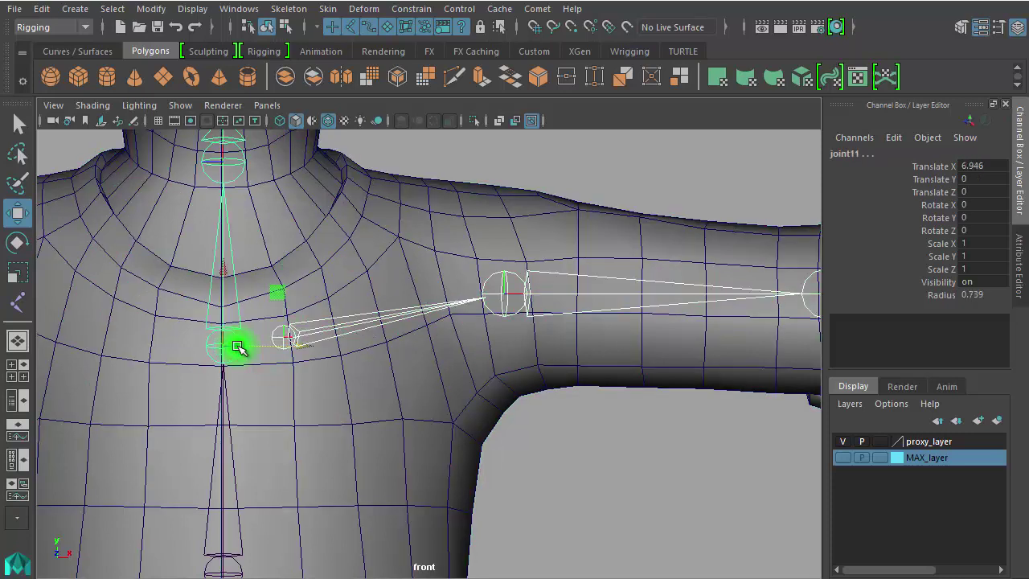
pyautogui.press('p')
pyautogui.click(588, 527)
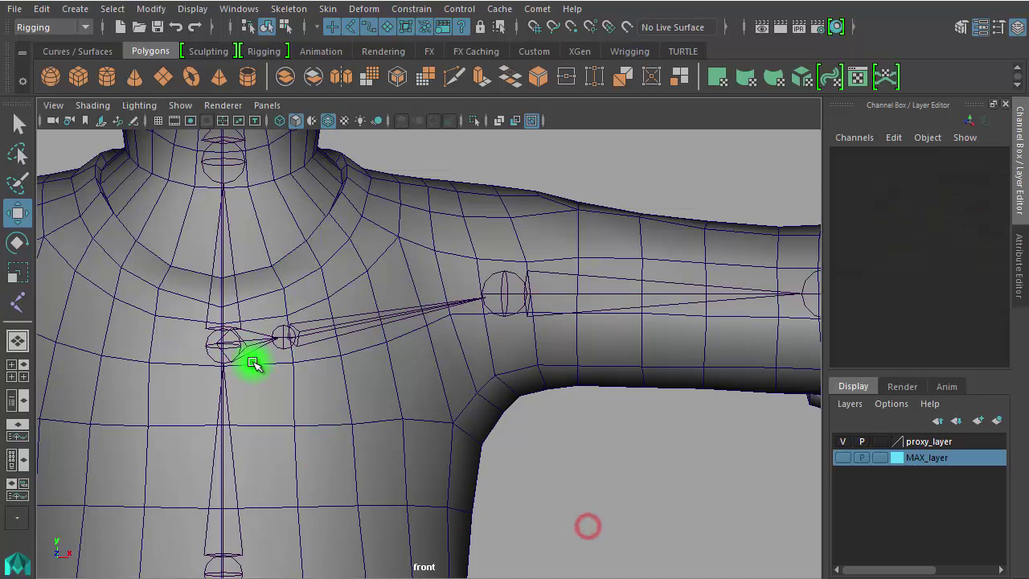
pyautogui.click(238, 344)
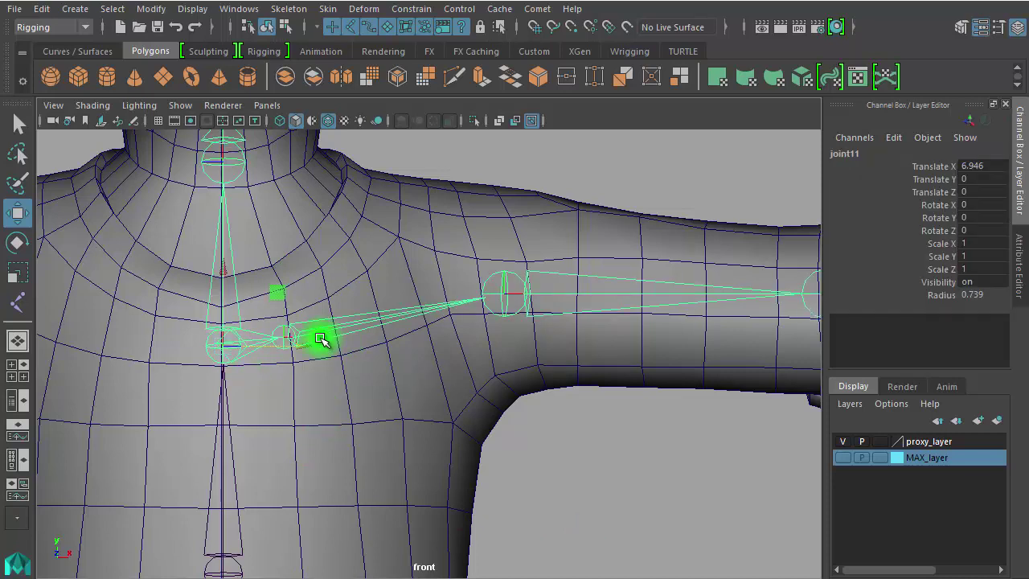
pyautogui.keyDown('alt'); pyautogui.moveTo(615, 473); pyautogui.dragTo(312, 396, button='right'); pyautogui.keyUp('alt')
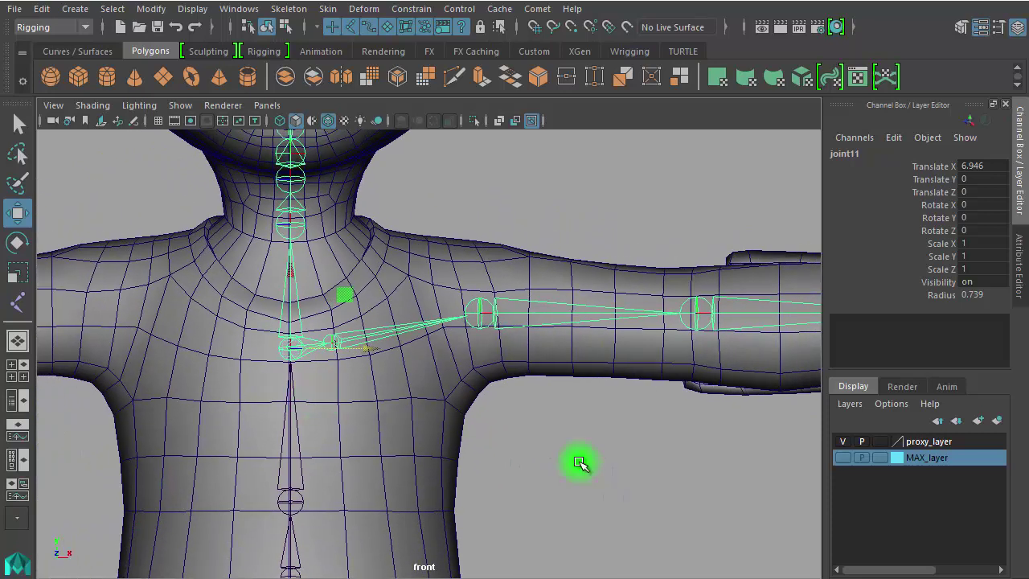
pyautogui.click(579, 463)
pyautogui.click(298, 223)
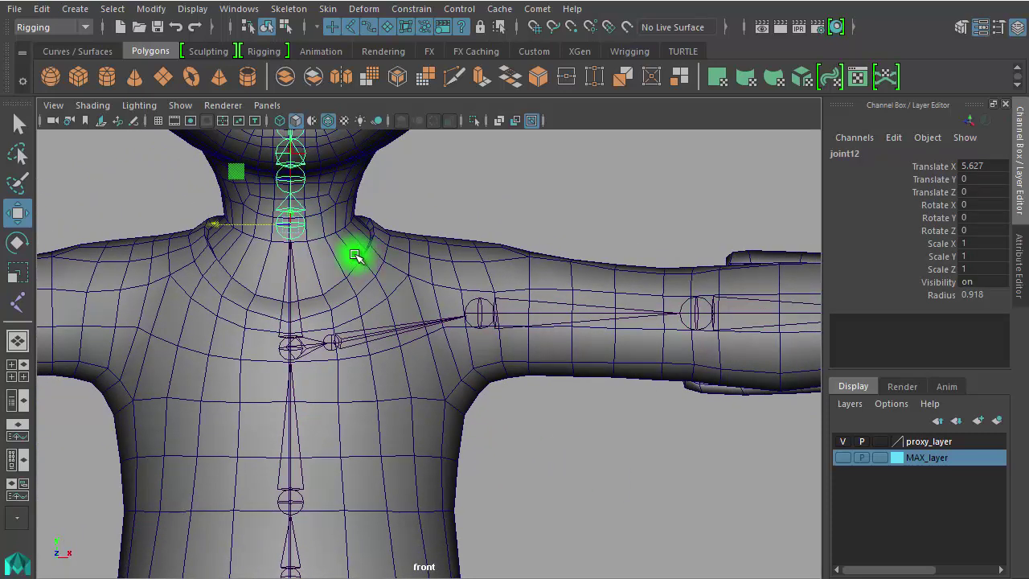
pyautogui.press('e')
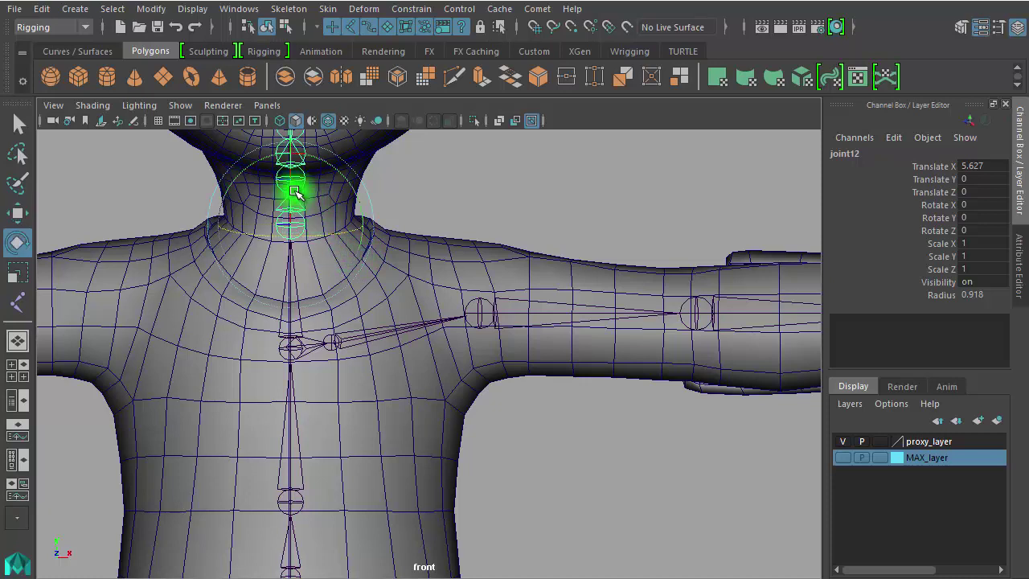
pyautogui.moveTo(290, 193)
pyautogui.mouseDown()
pyautogui.moveTo(302, 154)
pyautogui.moveTo(305, 193)
pyautogui.mouseUp()
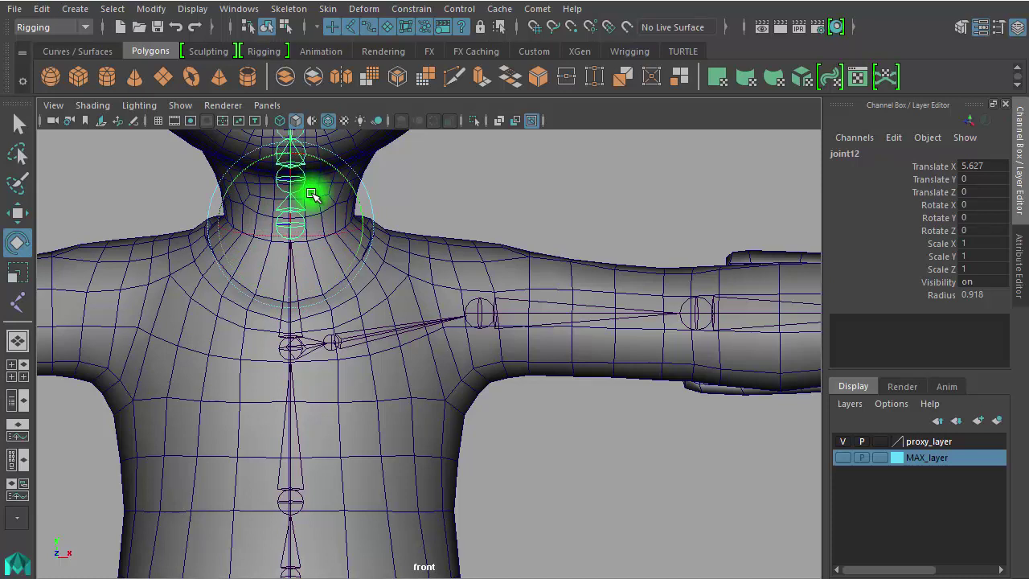
pyautogui.click(366, 342)
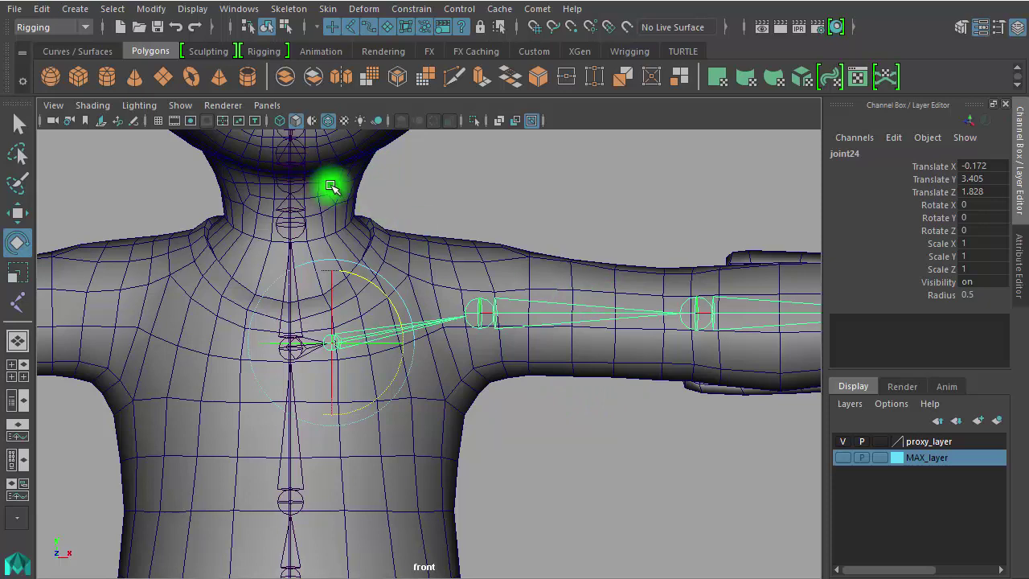
pyautogui.click(568, 457)
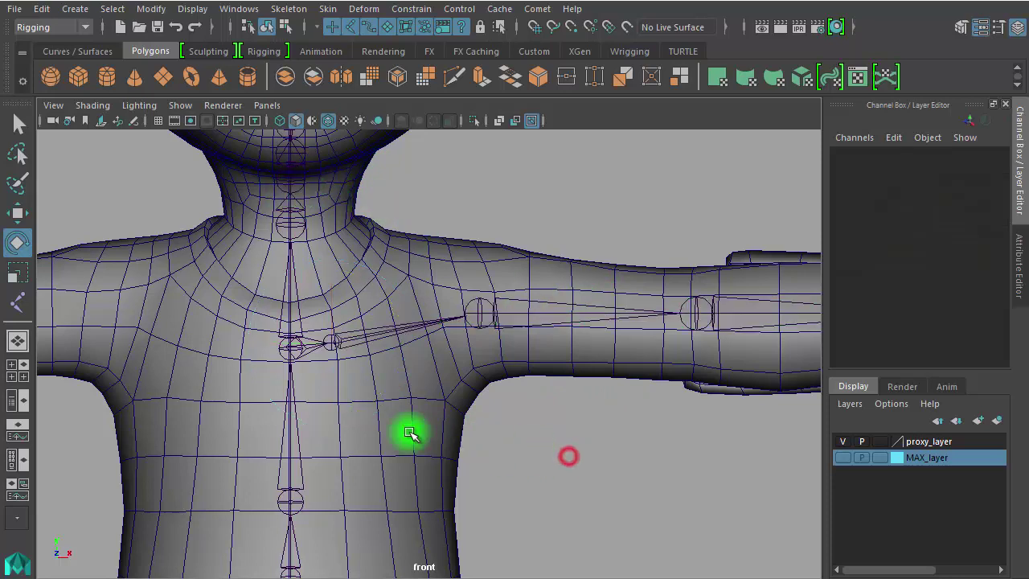
pyautogui.click(256, 461)
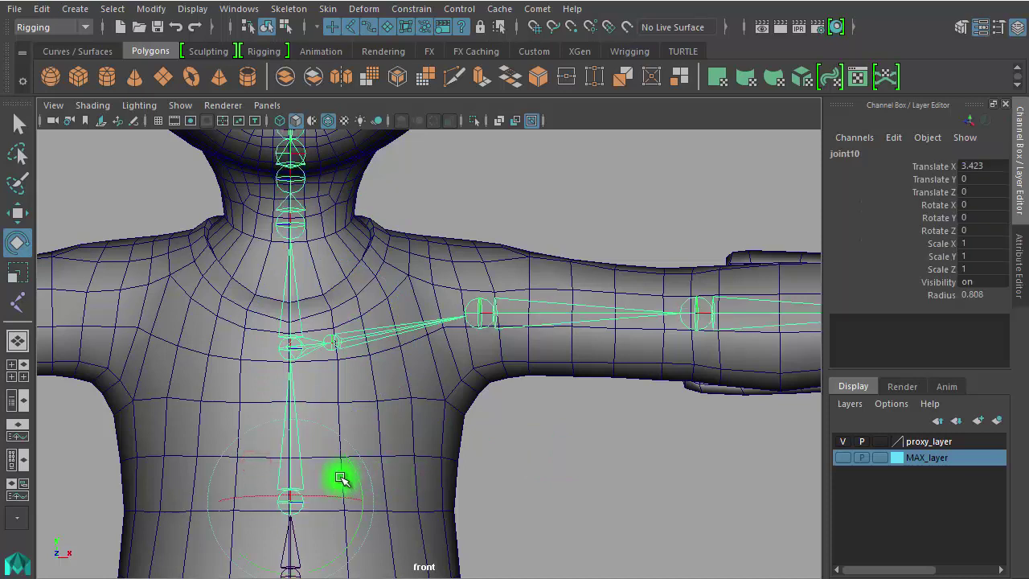
pyautogui.click(544, 478)
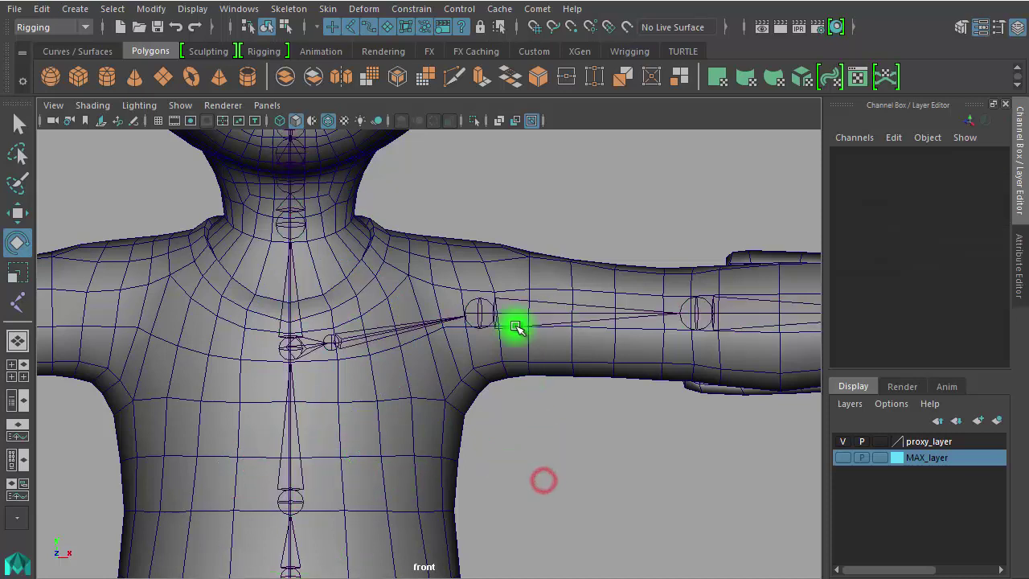
pyautogui.click(328, 347)
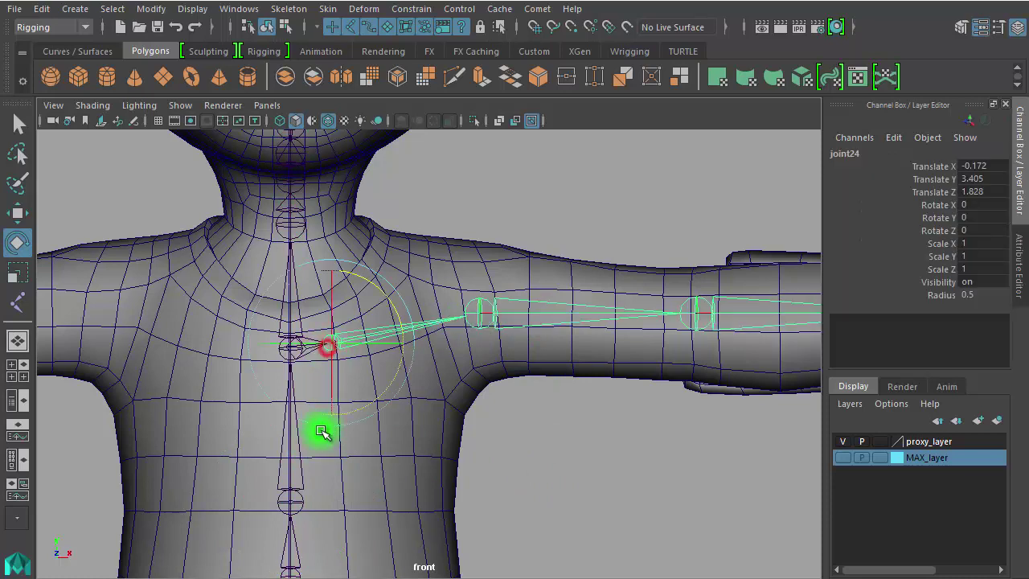
pyautogui.click(302, 494)
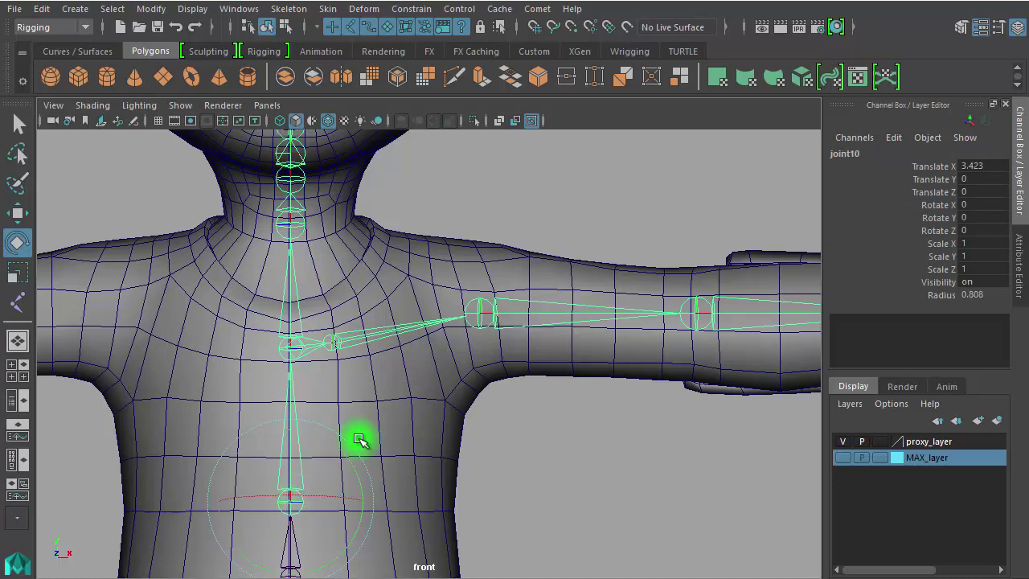
pyautogui.click(495, 475)
pyautogui.click(363, 466)
pyautogui.hotkey('ctrl', 'z')
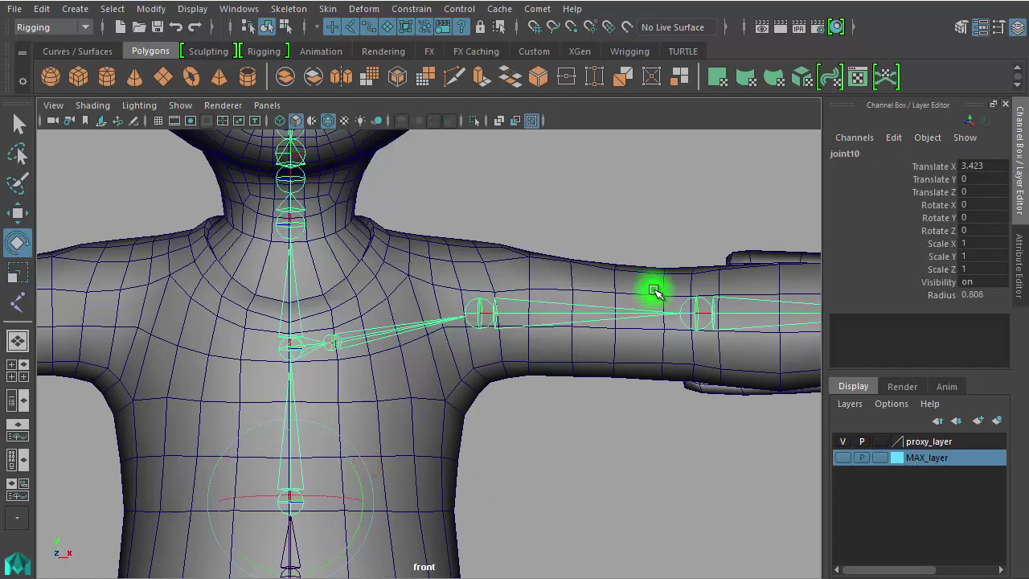
pyautogui.click(546, 422)
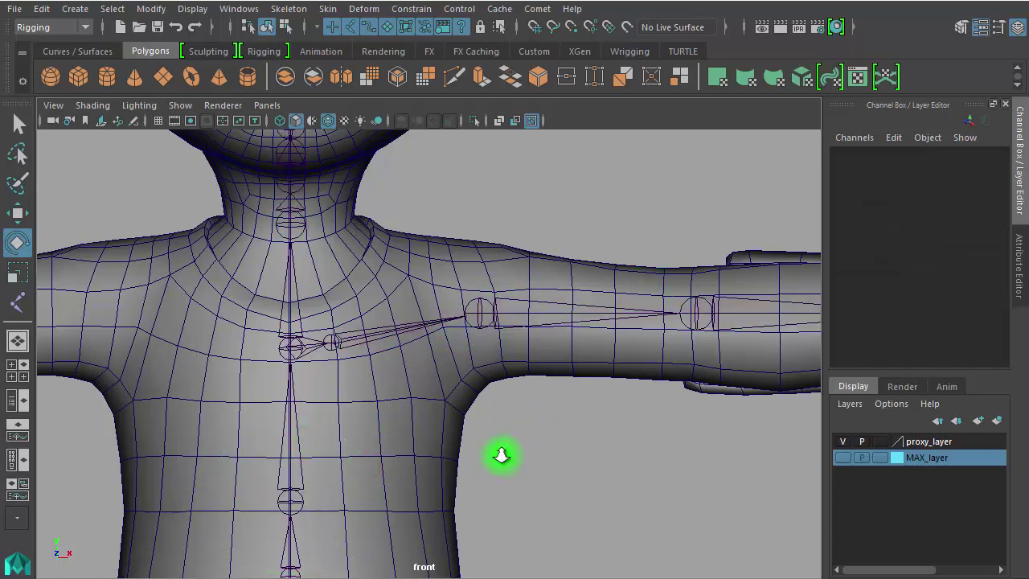
pyautogui.keyDown('alt'); pyautogui.moveTo(502, 455); pyautogui.dragTo(301, 395, button='right'); pyautogui.keyUp('alt')
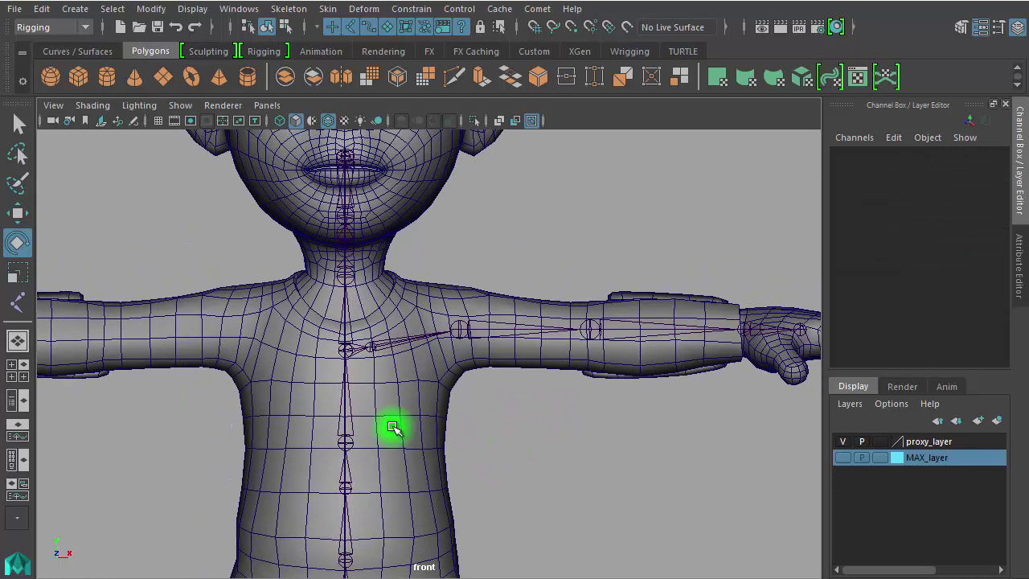
pyautogui.keyDown('alt'); pyautogui.moveTo(391, 425); pyautogui.dragTo(782, 464, button='right'); pyautogui.keyUp('alt')
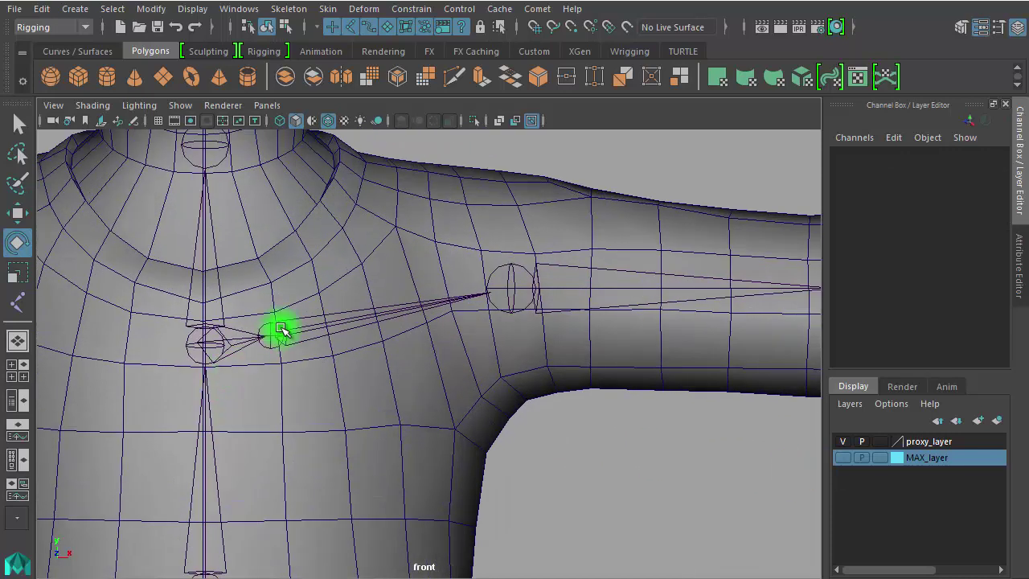
pyautogui.click(280, 329)
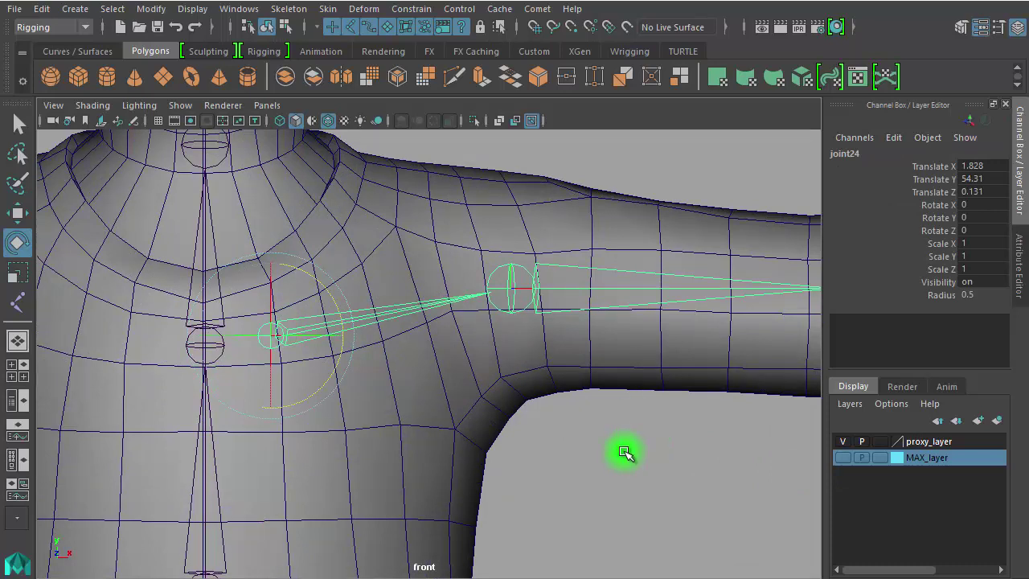
pyautogui.keyDown('alt'); pyautogui.moveTo(625, 452); pyautogui.dragTo(269, 391, button='right'); pyautogui.keyUp('alt')
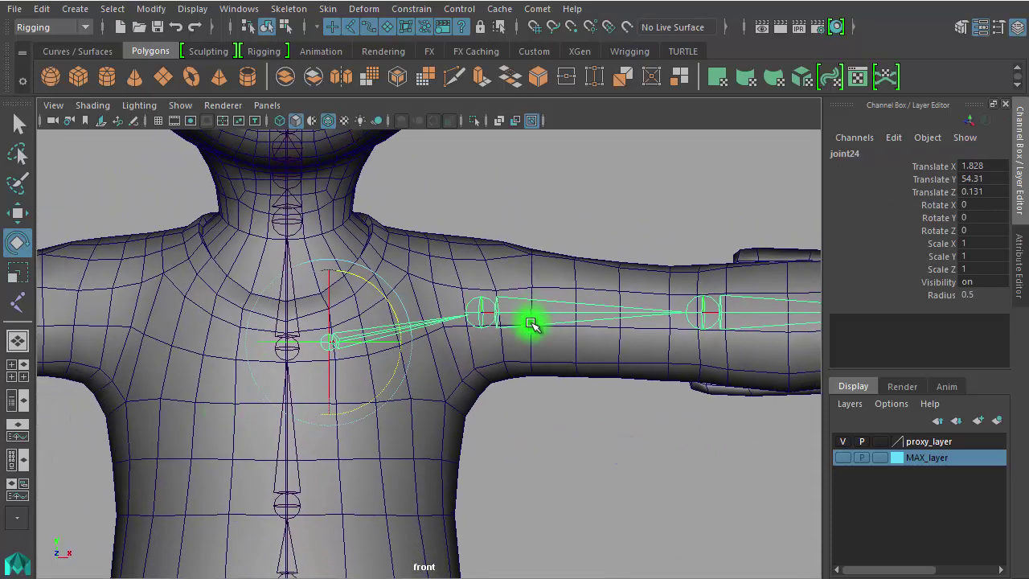